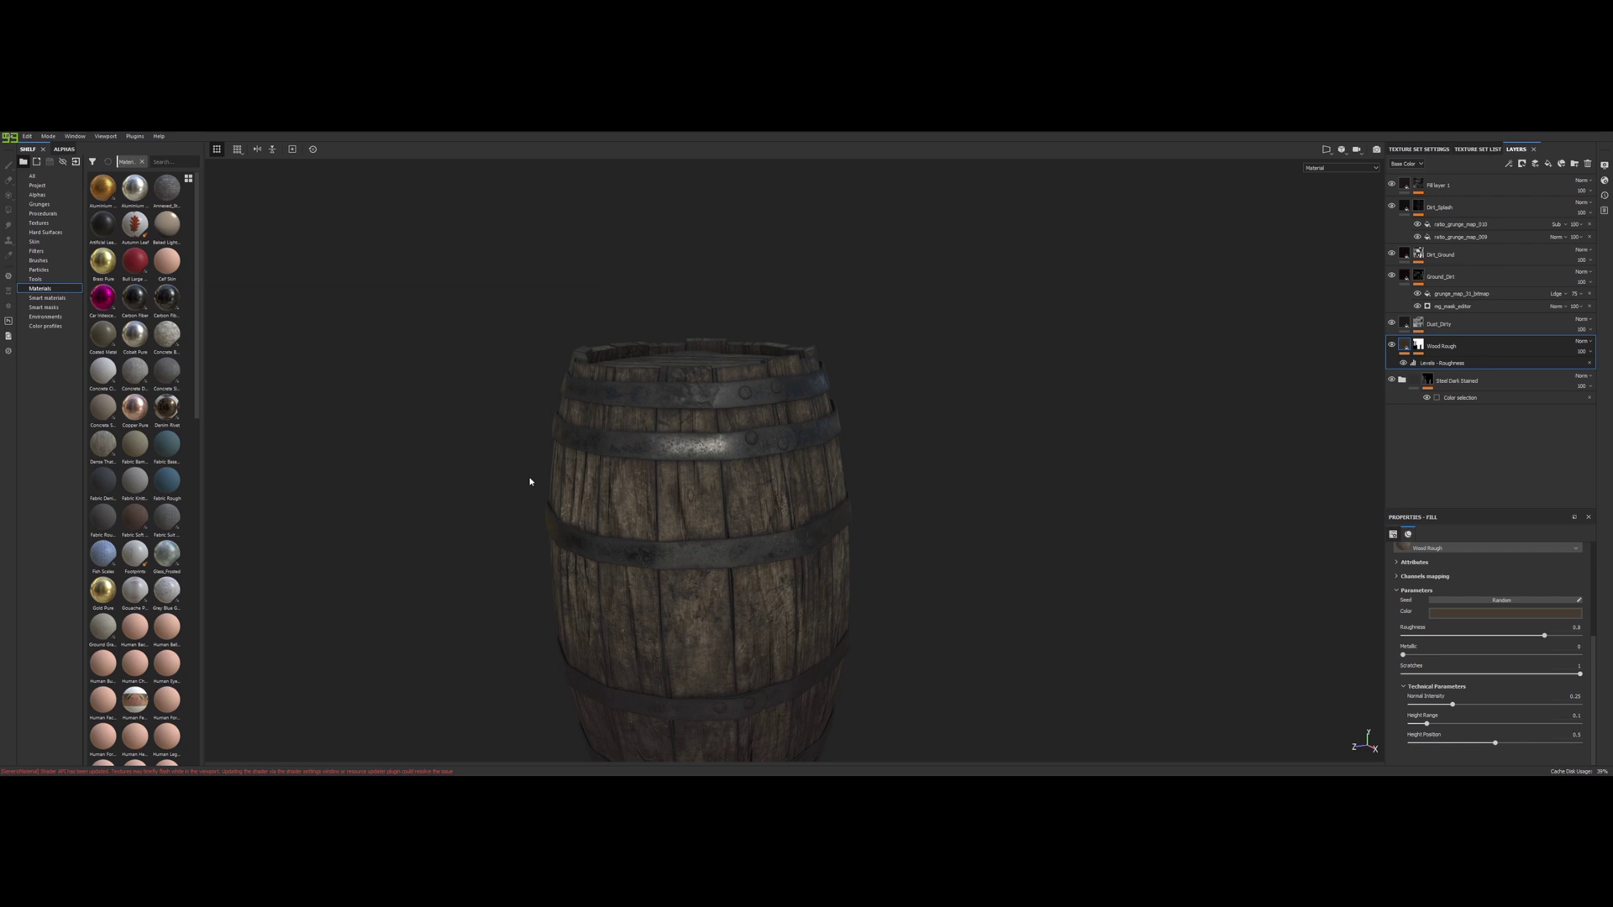
Step: Examine the textured wooden barrel's overall look, metal bands, plank surfaces and lid up close and from a distance
scroll(590, 482, up, 2)
scroll(729, 487, down, 3)
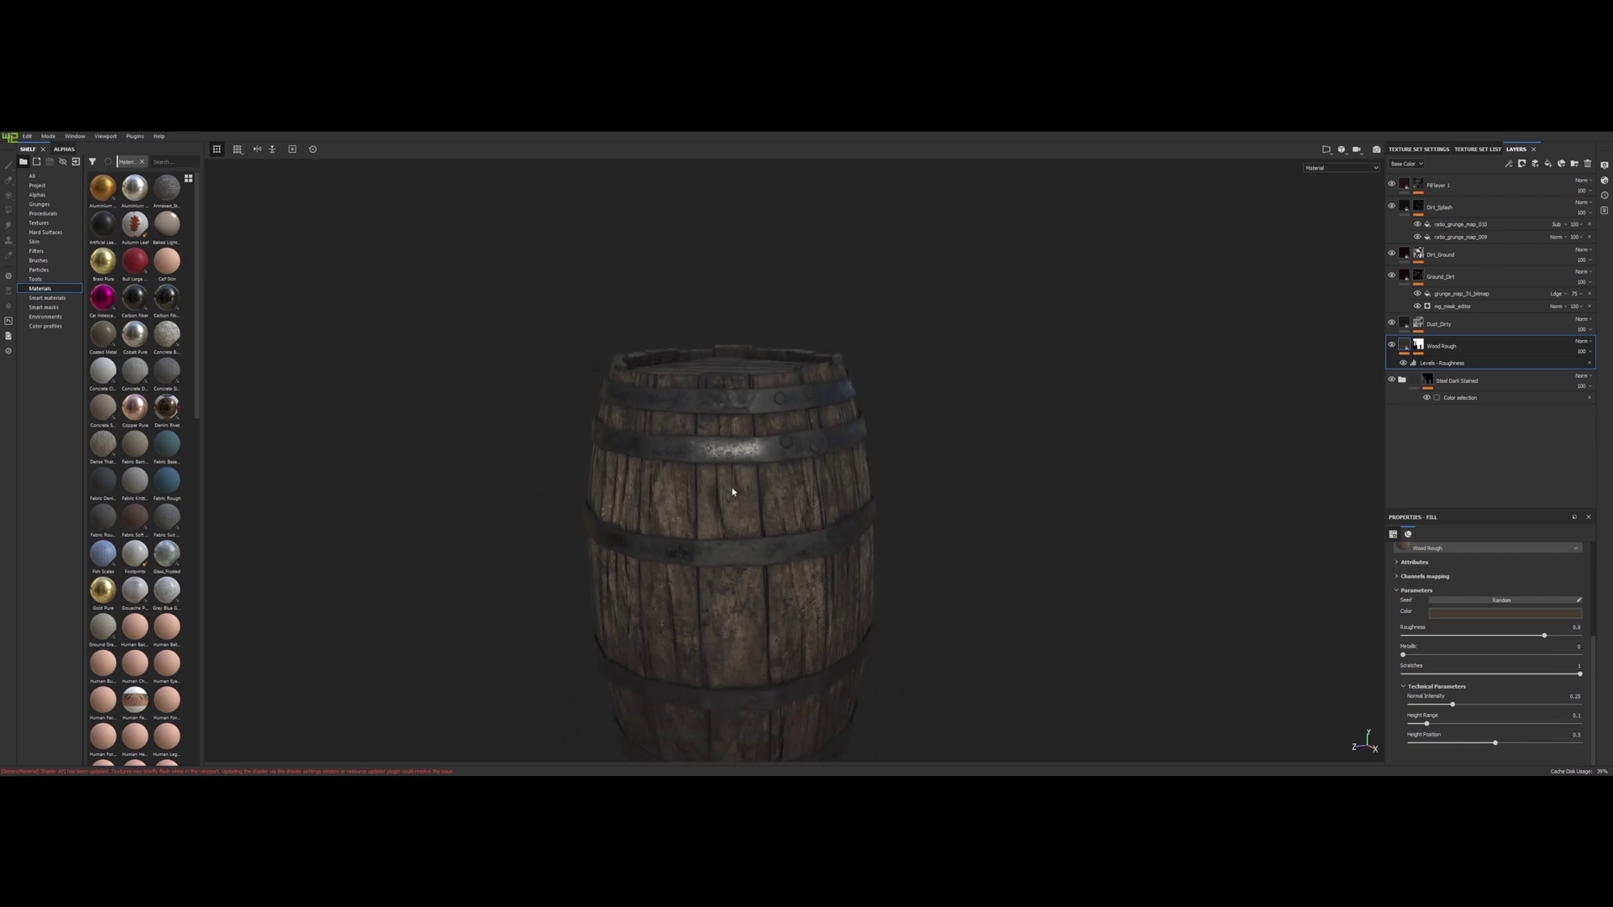
scroll(742, 477, up, 3)
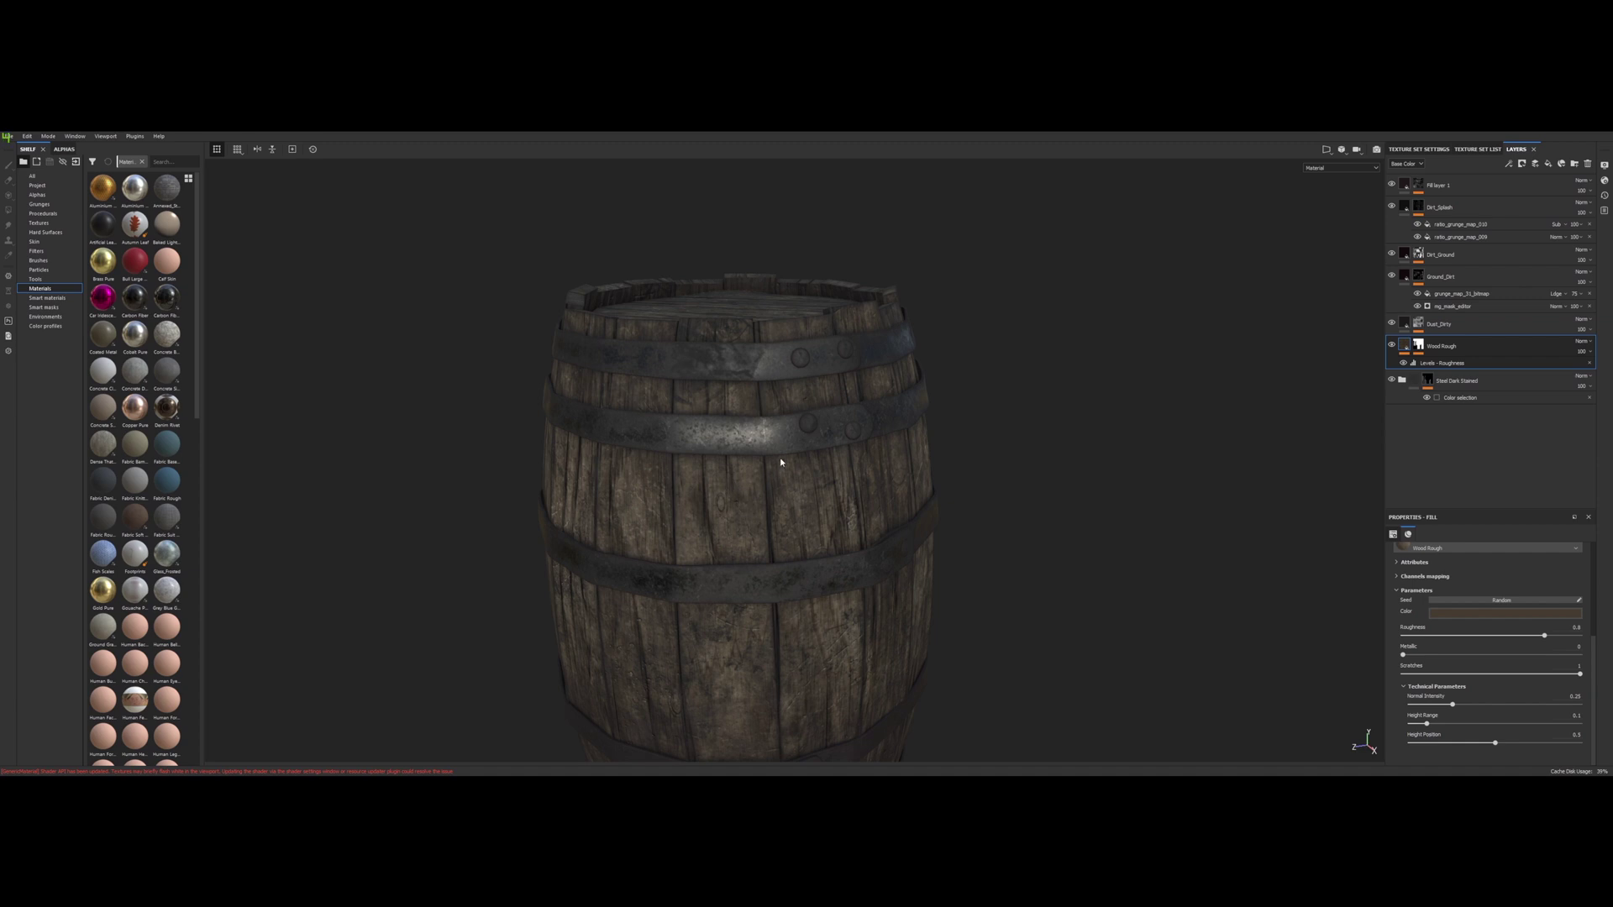
scroll(780, 460, up, 6)
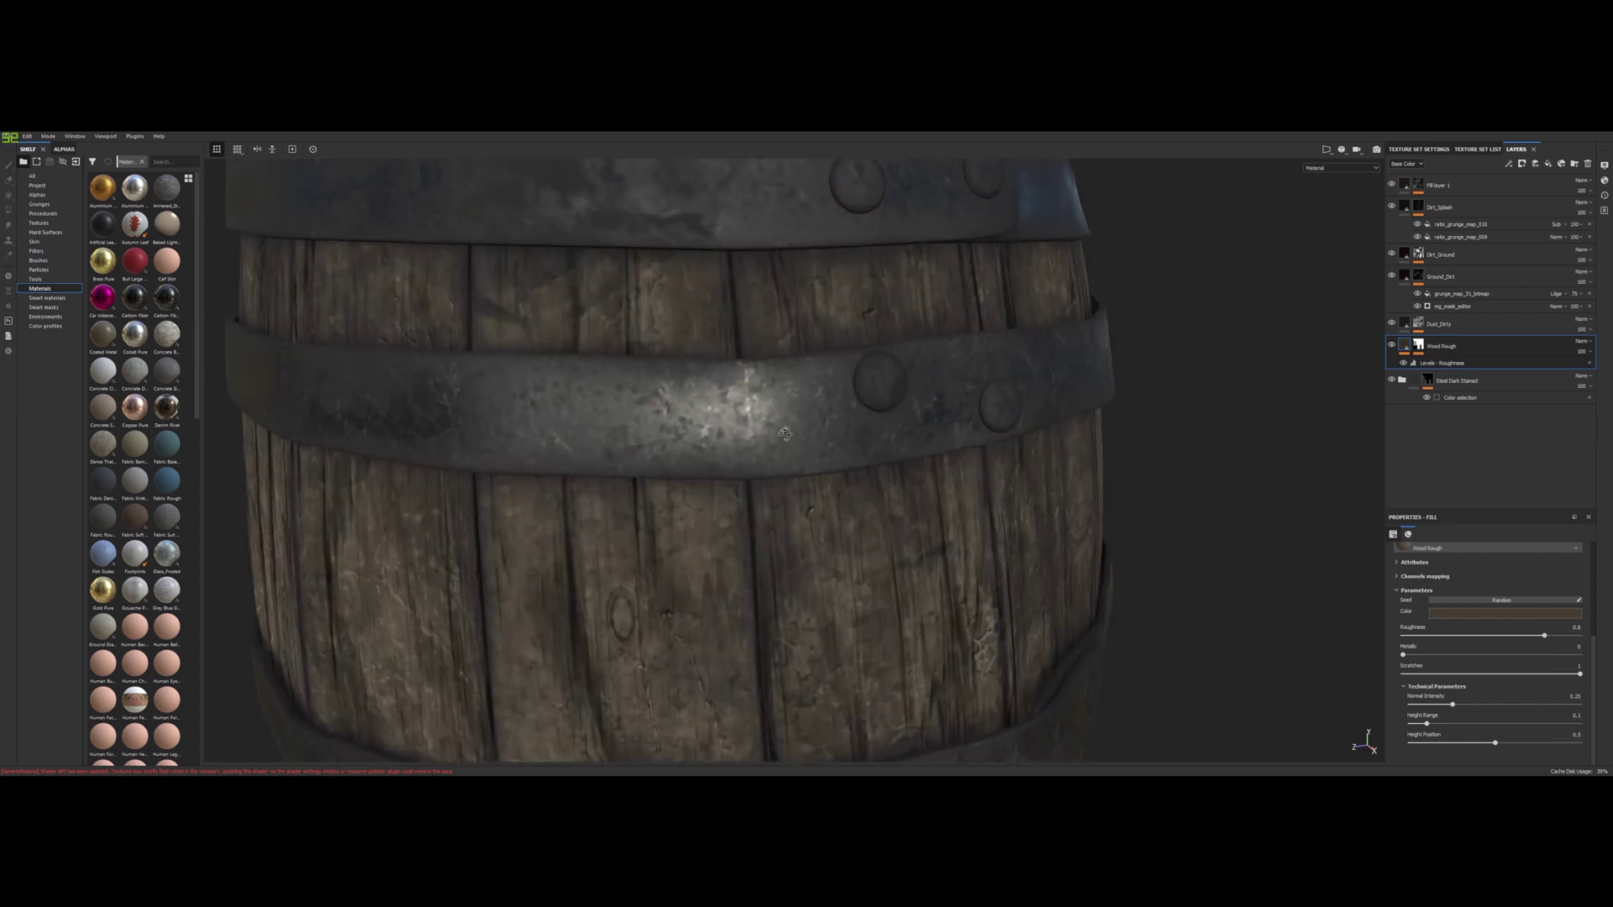
scroll(778, 426, down, 3)
alt+drag(680, 394, 739, 437)
alt+middle_drag(673, 335, 816, 515)
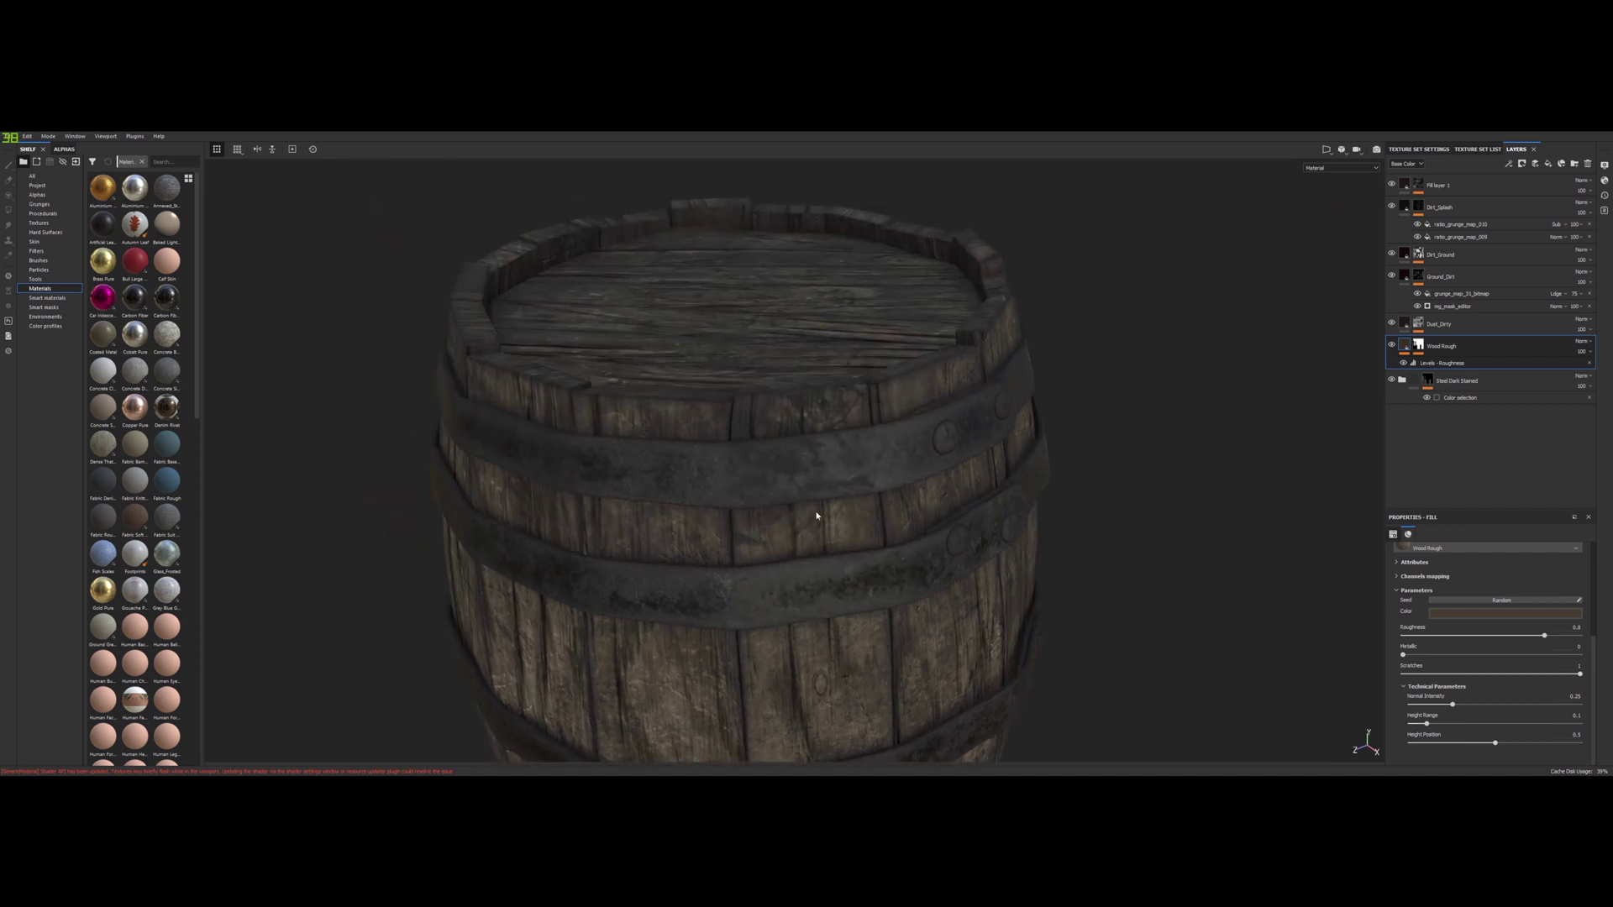
scroll(816, 515, down, 6)
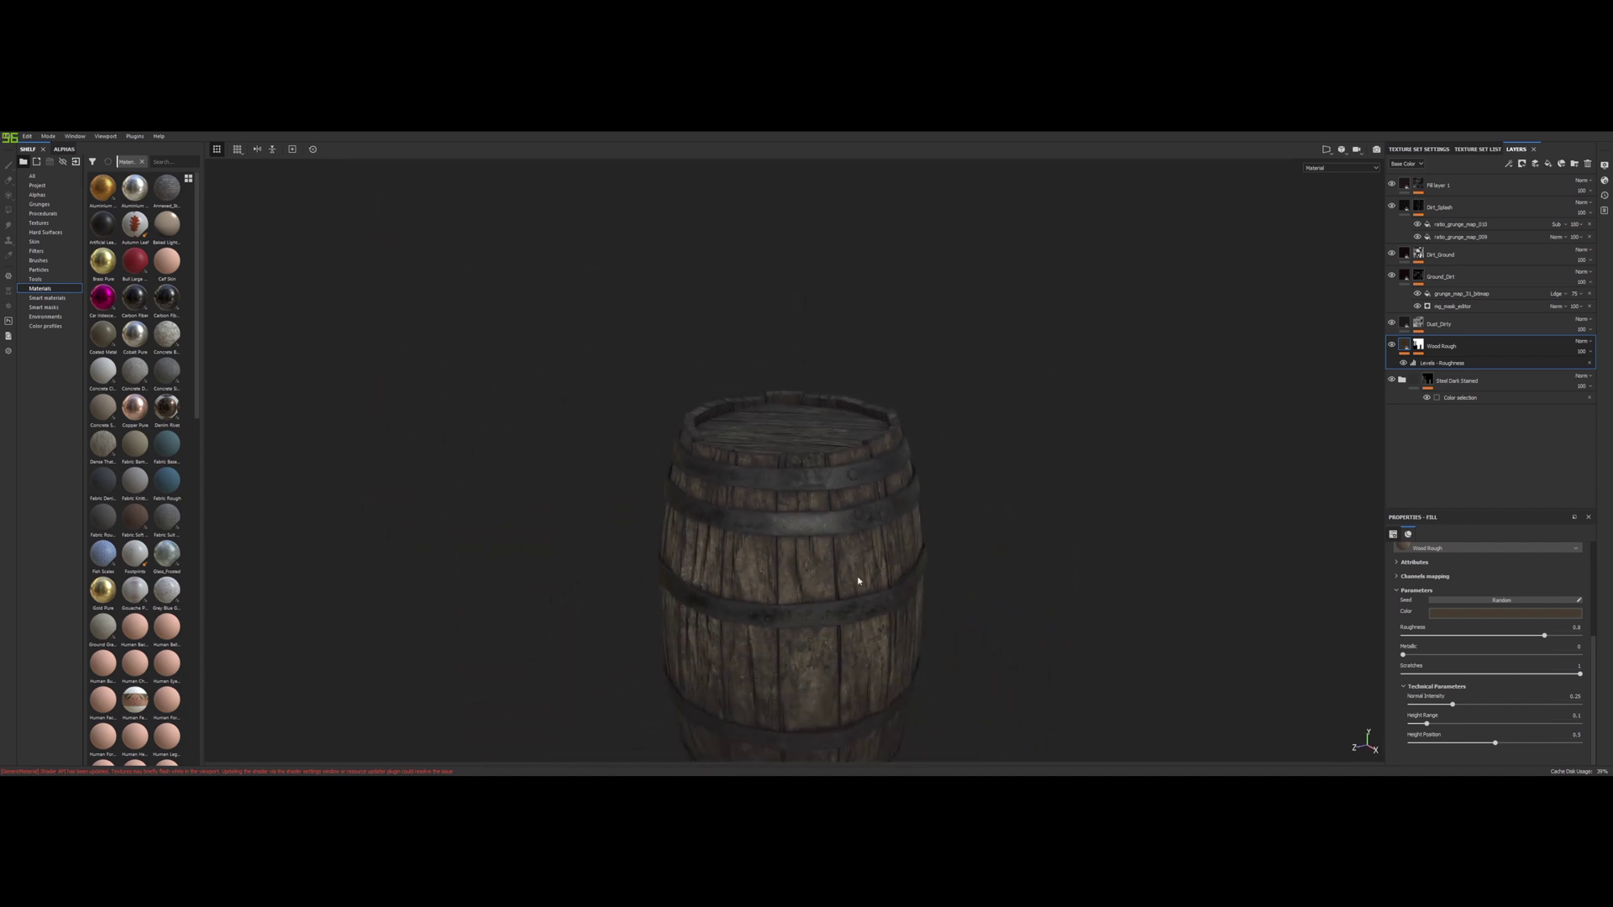
alt+drag(856, 592, 766, 525)
scroll(760, 500, up, 4)
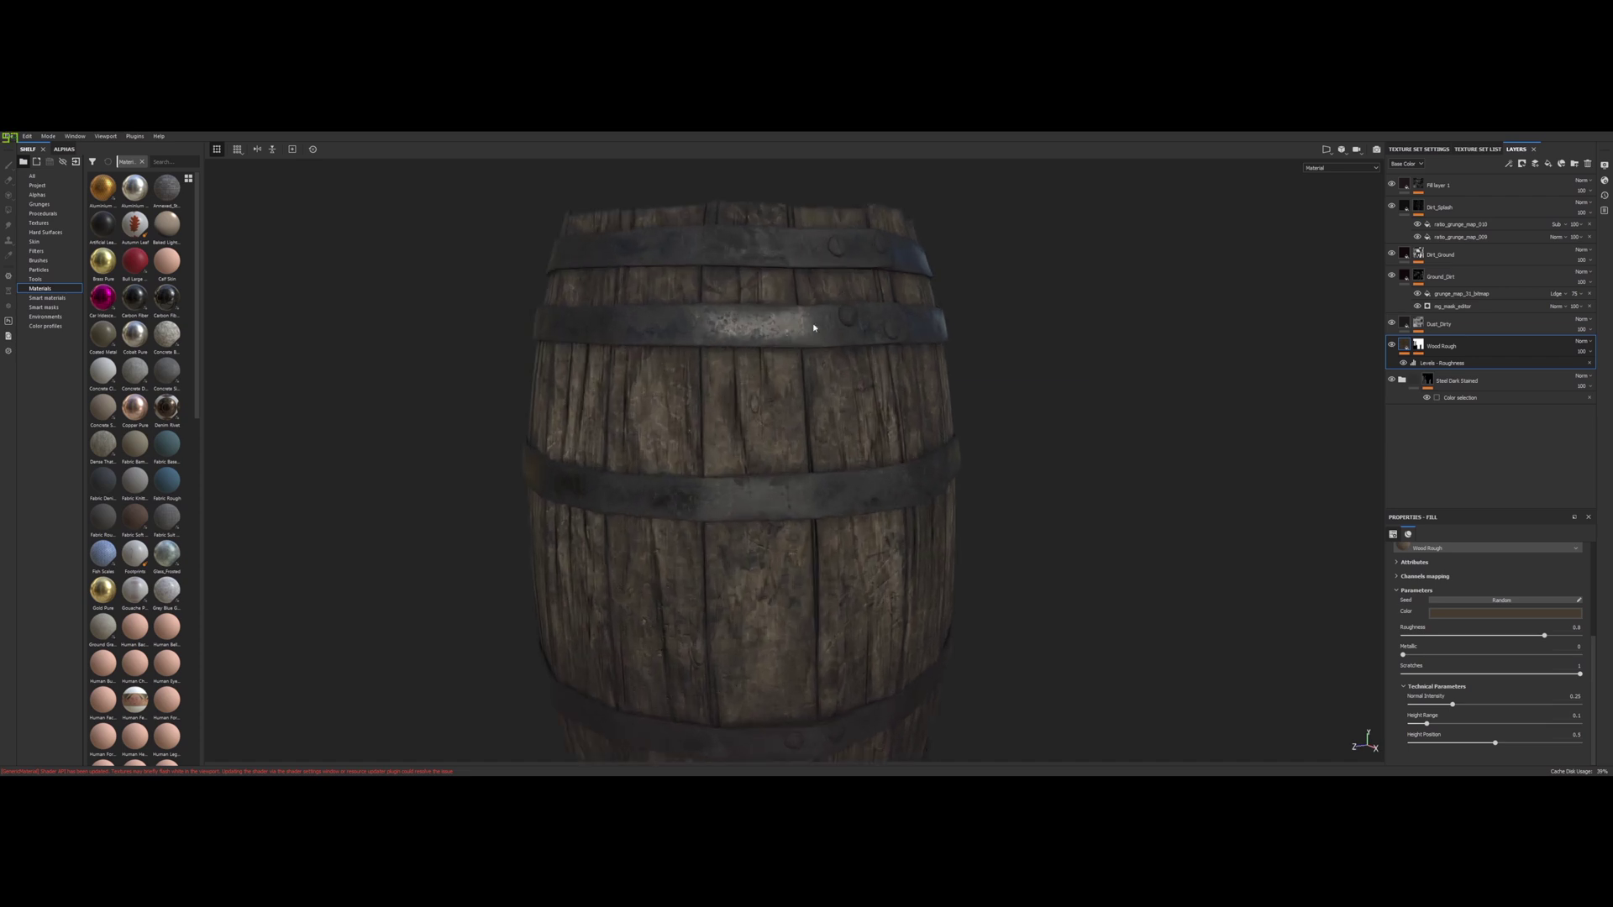
scroll(777, 408, down, 2)
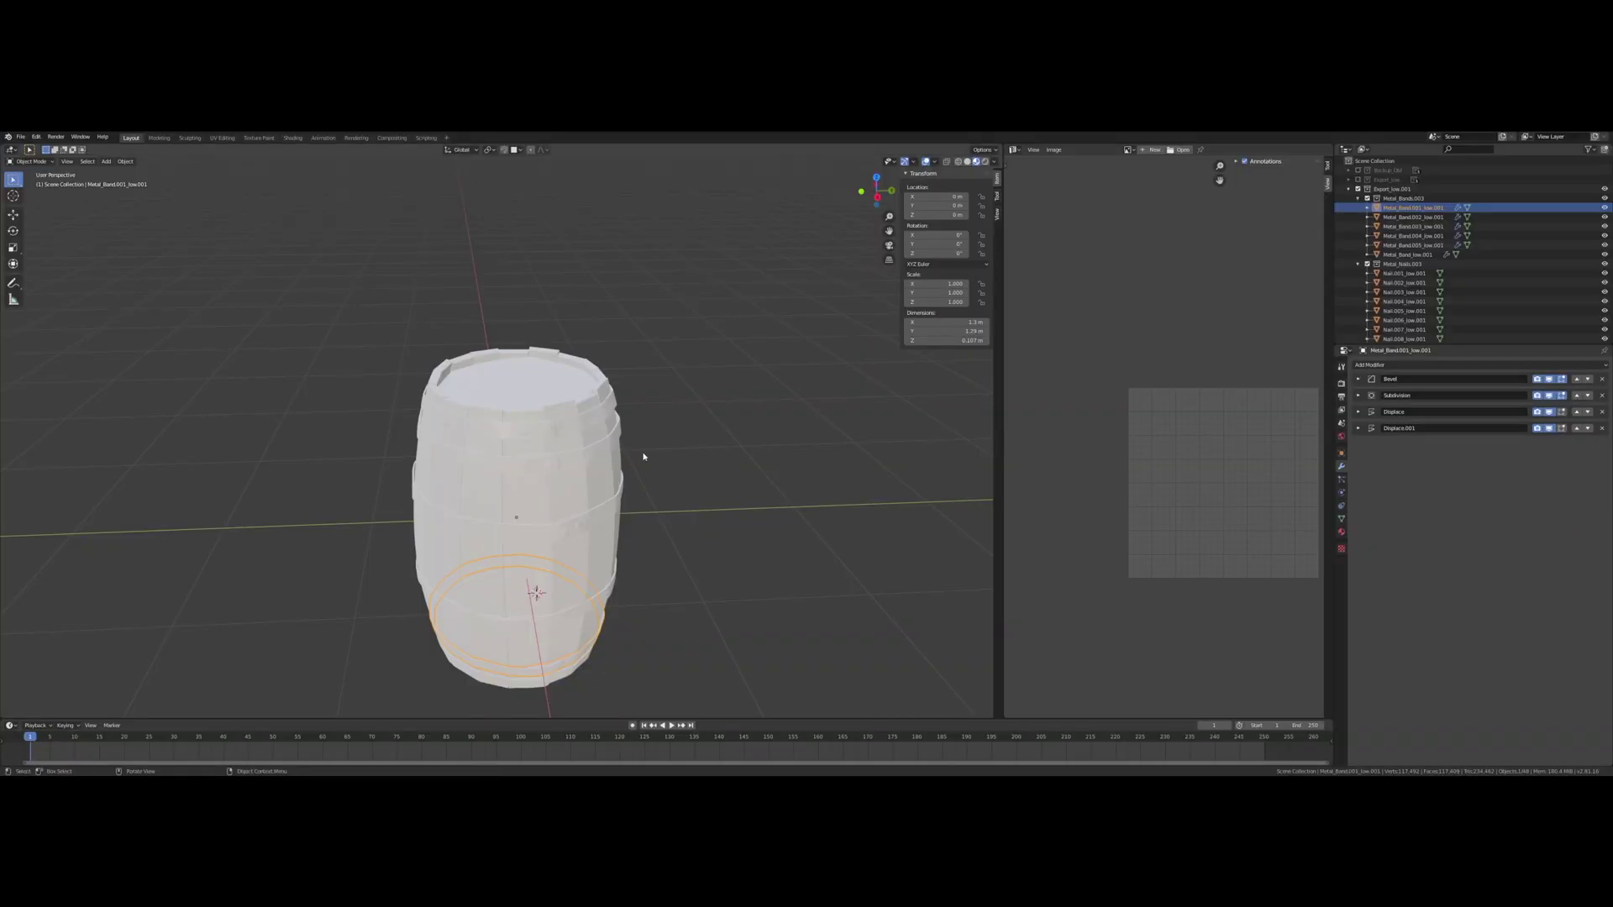
Step: Switch to Blender and inspect the low-poly barrel's metal band, nail and plank objects along with their modifier stacks
middle_drag(643, 456, 637, 460)
click(1428, 238)
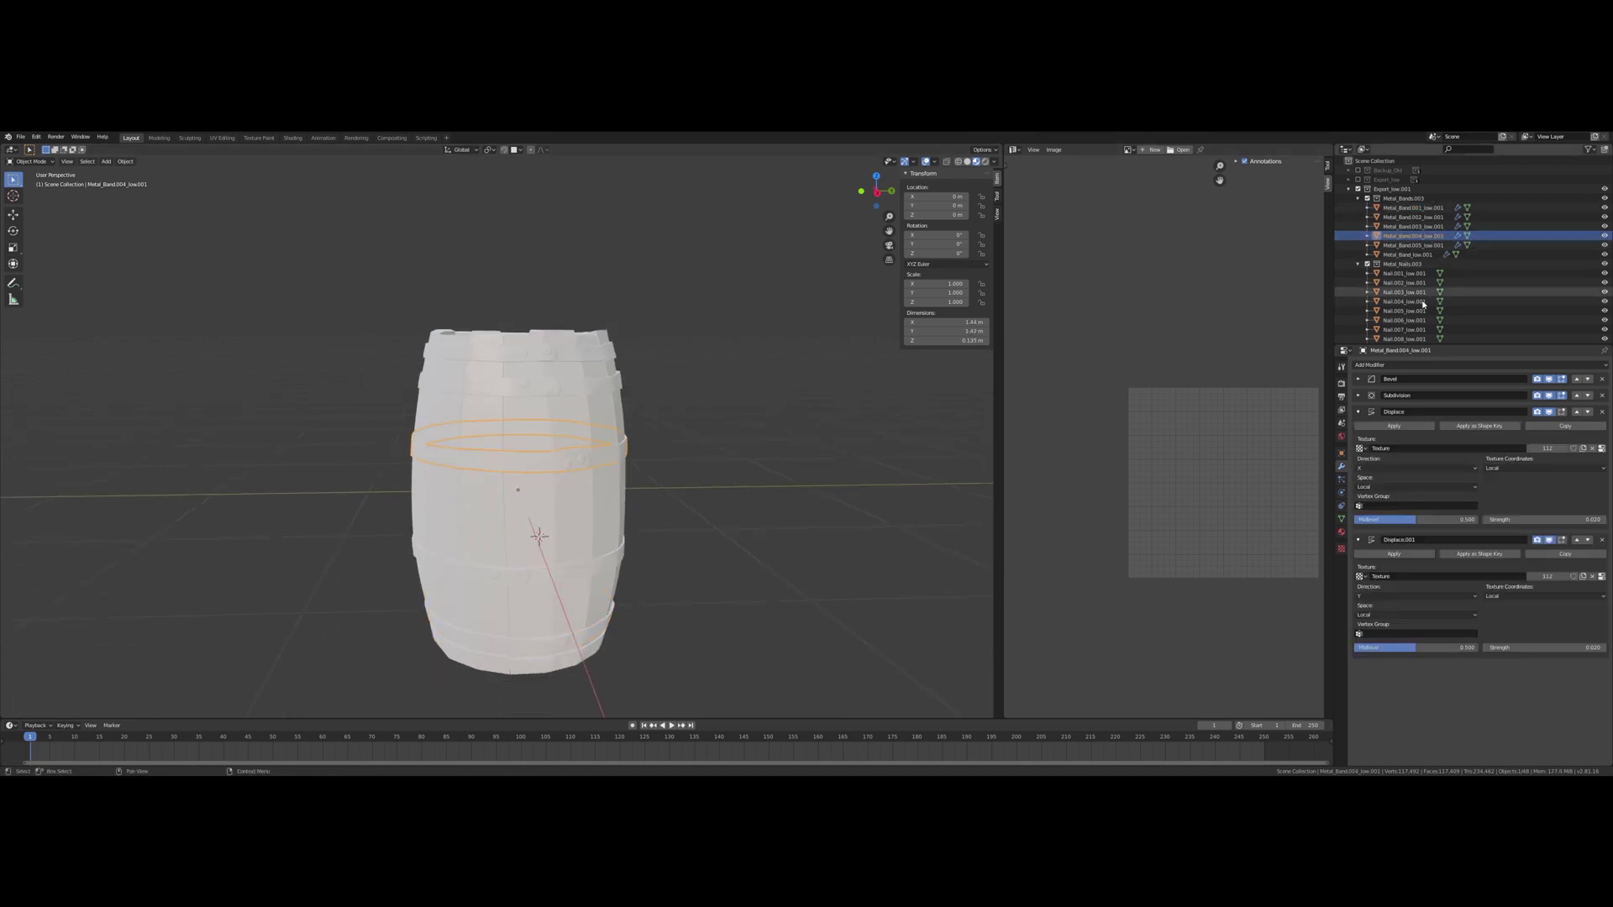
click(1401, 274)
scroll(1407, 325, down, 5)
click(1420, 301)
scroll(741, 400, up, 3)
middle_drag(710, 390, 590, 313)
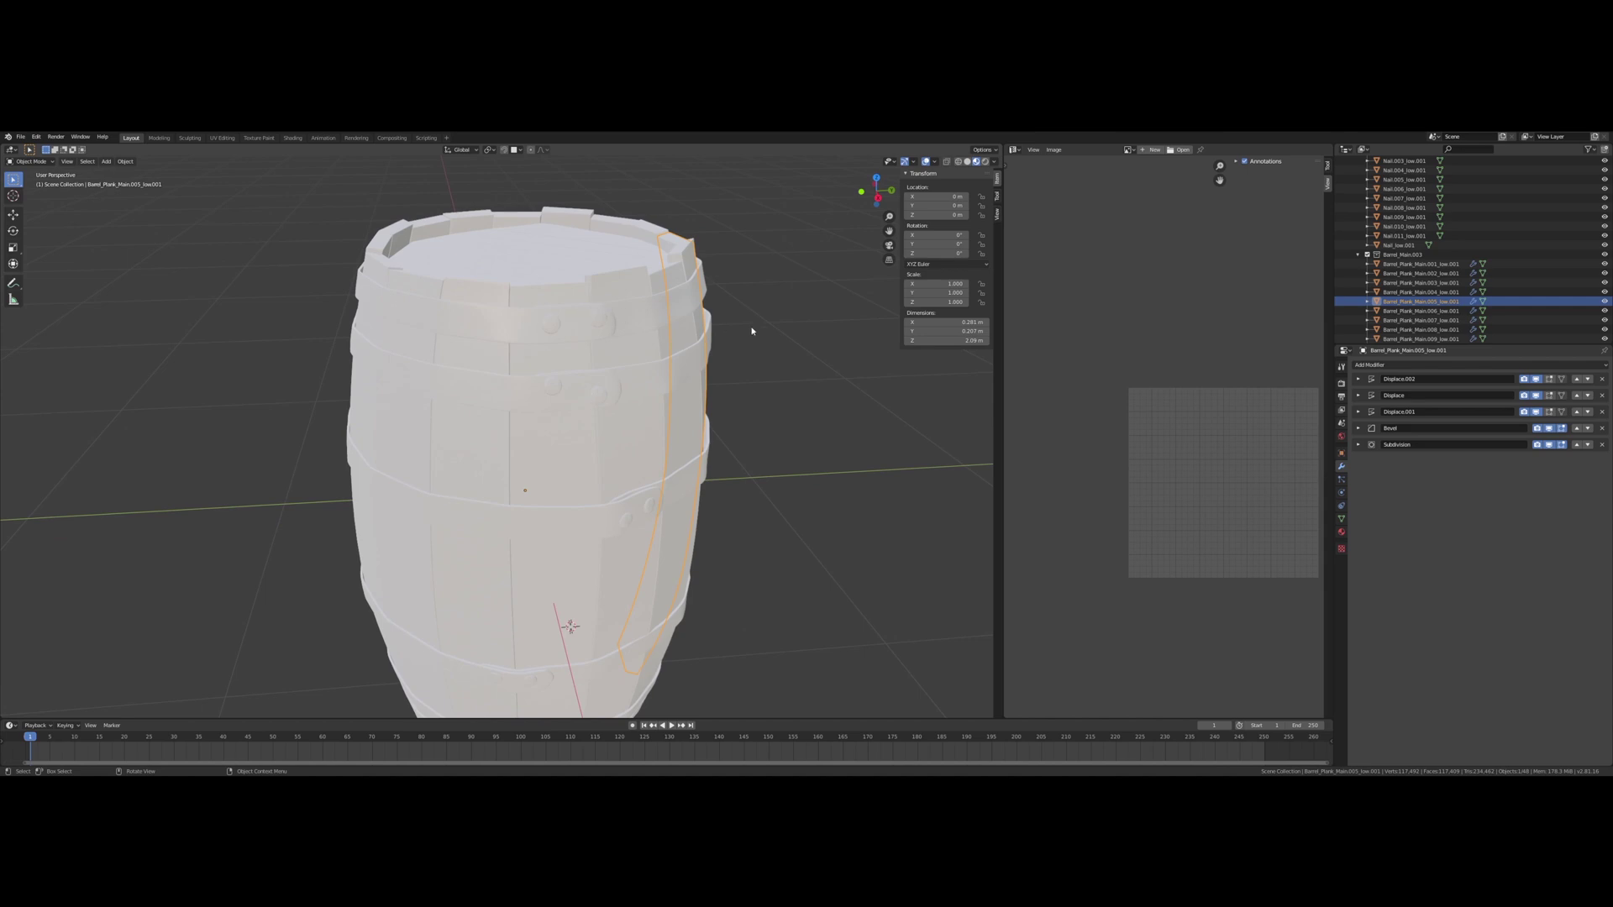
middle_drag(754, 336, 637, 359)
scroll(706, 355, down, 5)
click(673, 345)
scroll(637, 369, up, 4)
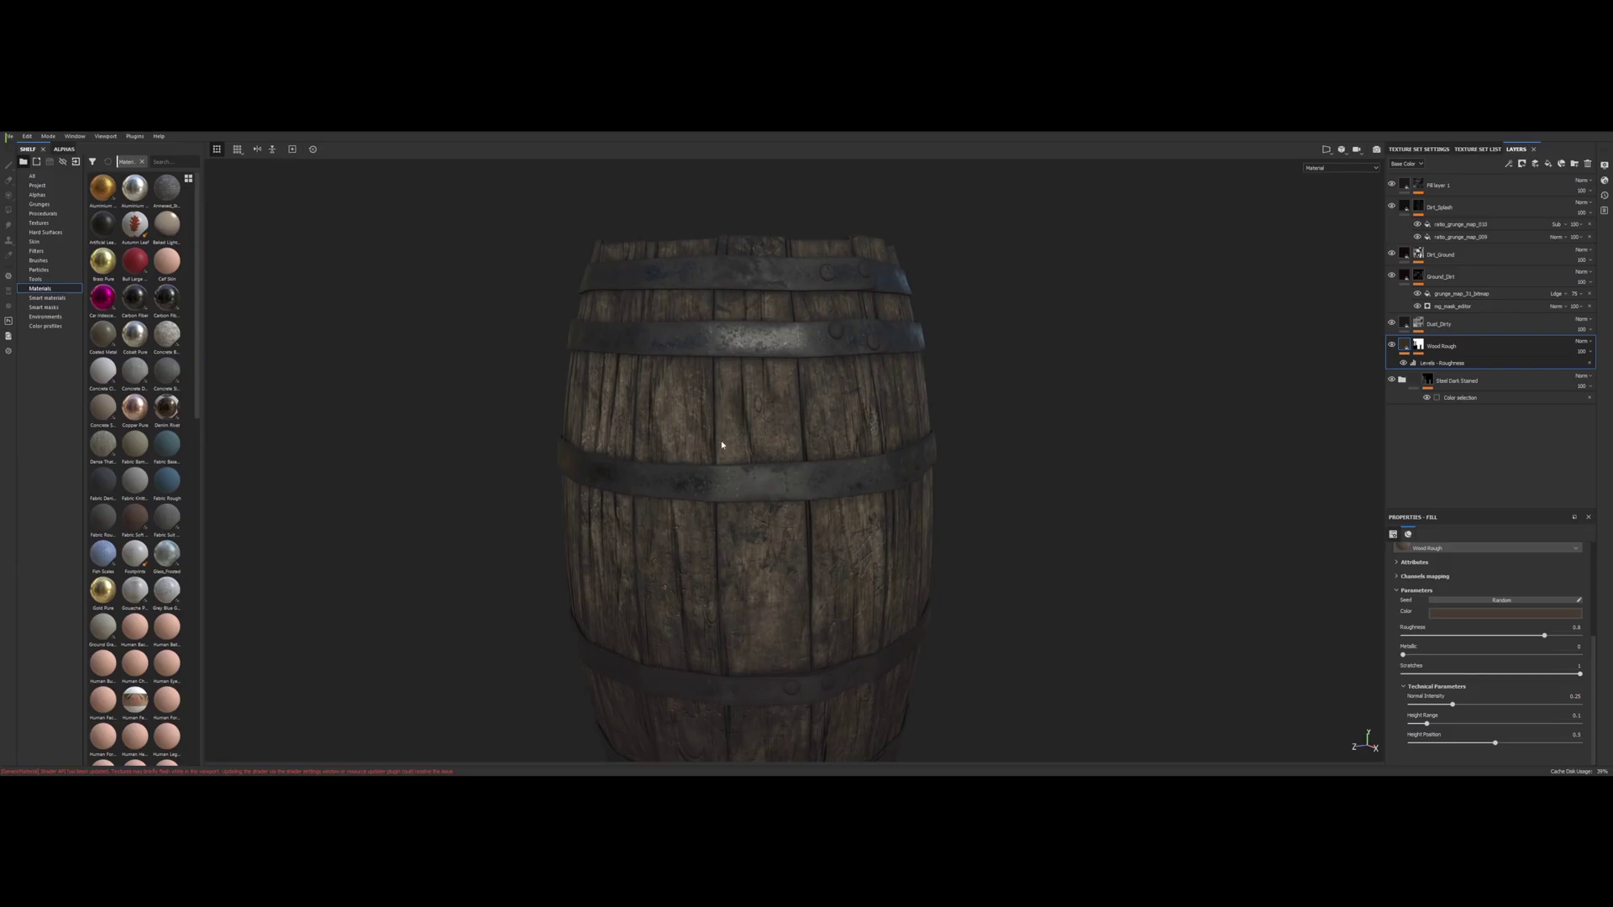
Step: Return to Substance Painter and examine the barrel's wood grain, band wear and rivets from all sides
alt+drag(806, 430, 939, 393)
scroll(940, 394, up, 5)
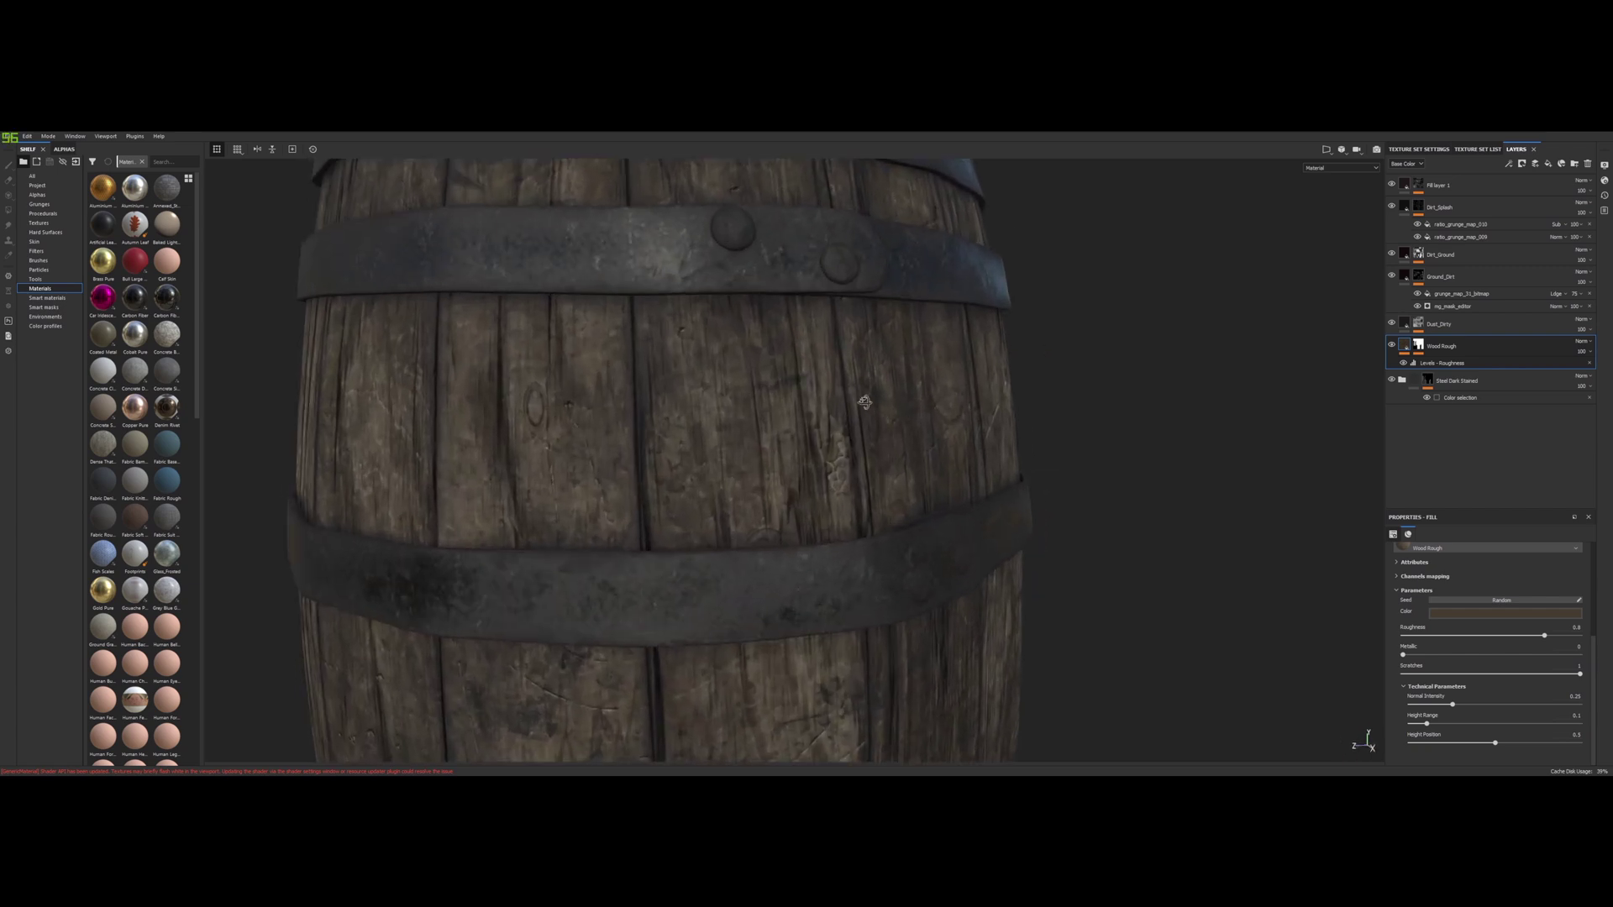
scroll(861, 398, down, 8)
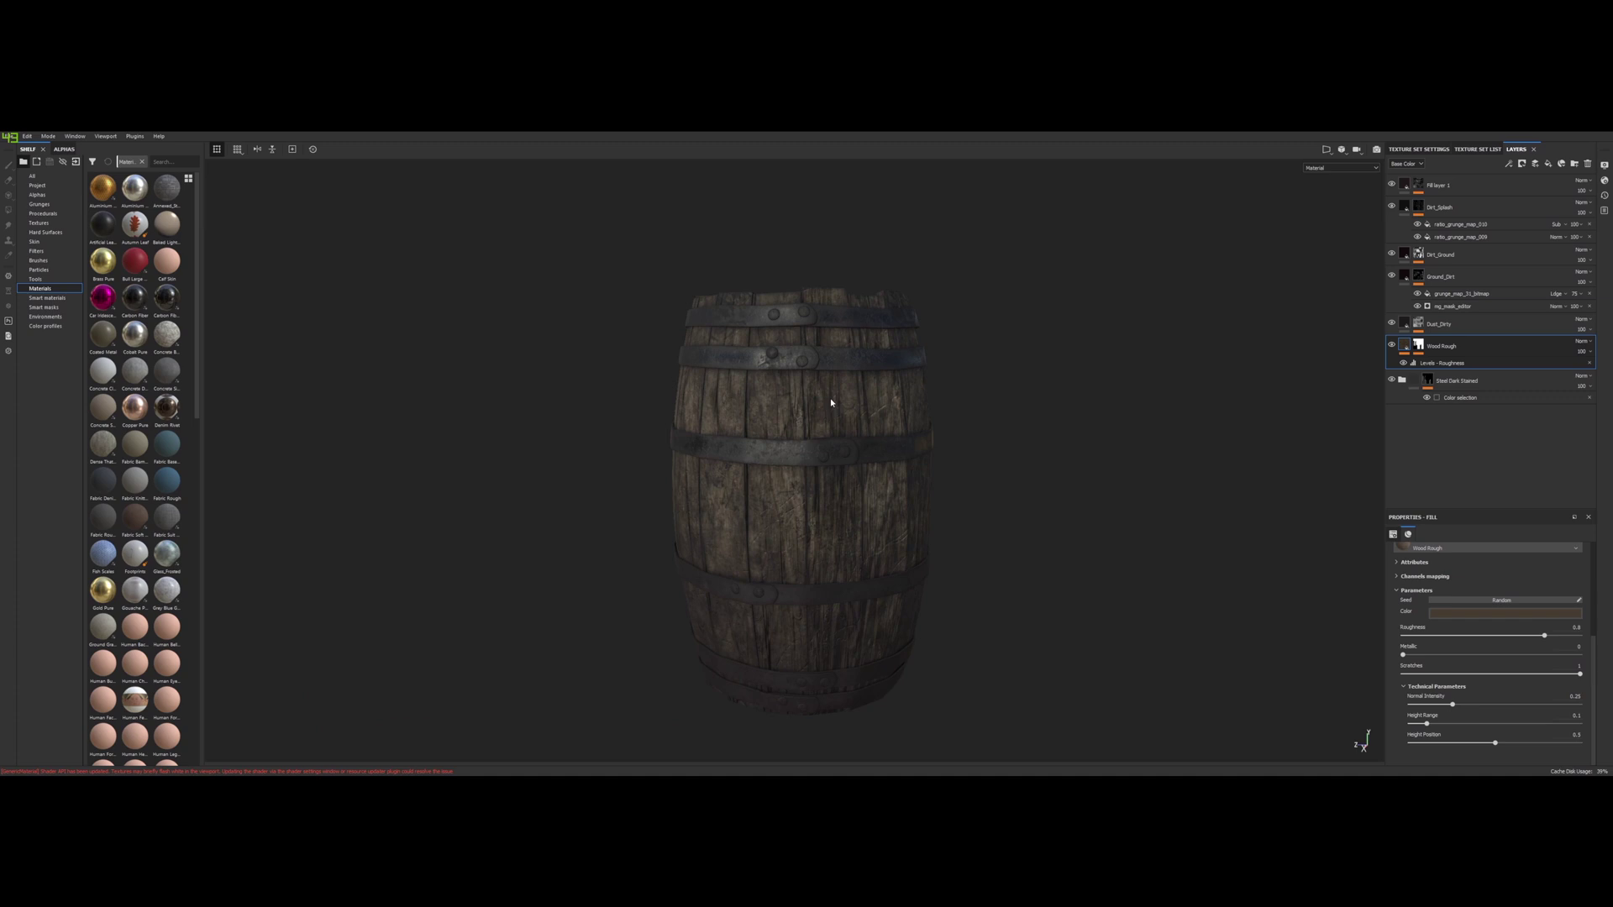
mouse_move(831, 402)
alt+mouse_down()
mouse_move(932, 382)
mouse_move(1050, 391)
mouse_move(842, 381)
alt+mouse_up()
alt+drag(1087, 386, 892, 399)
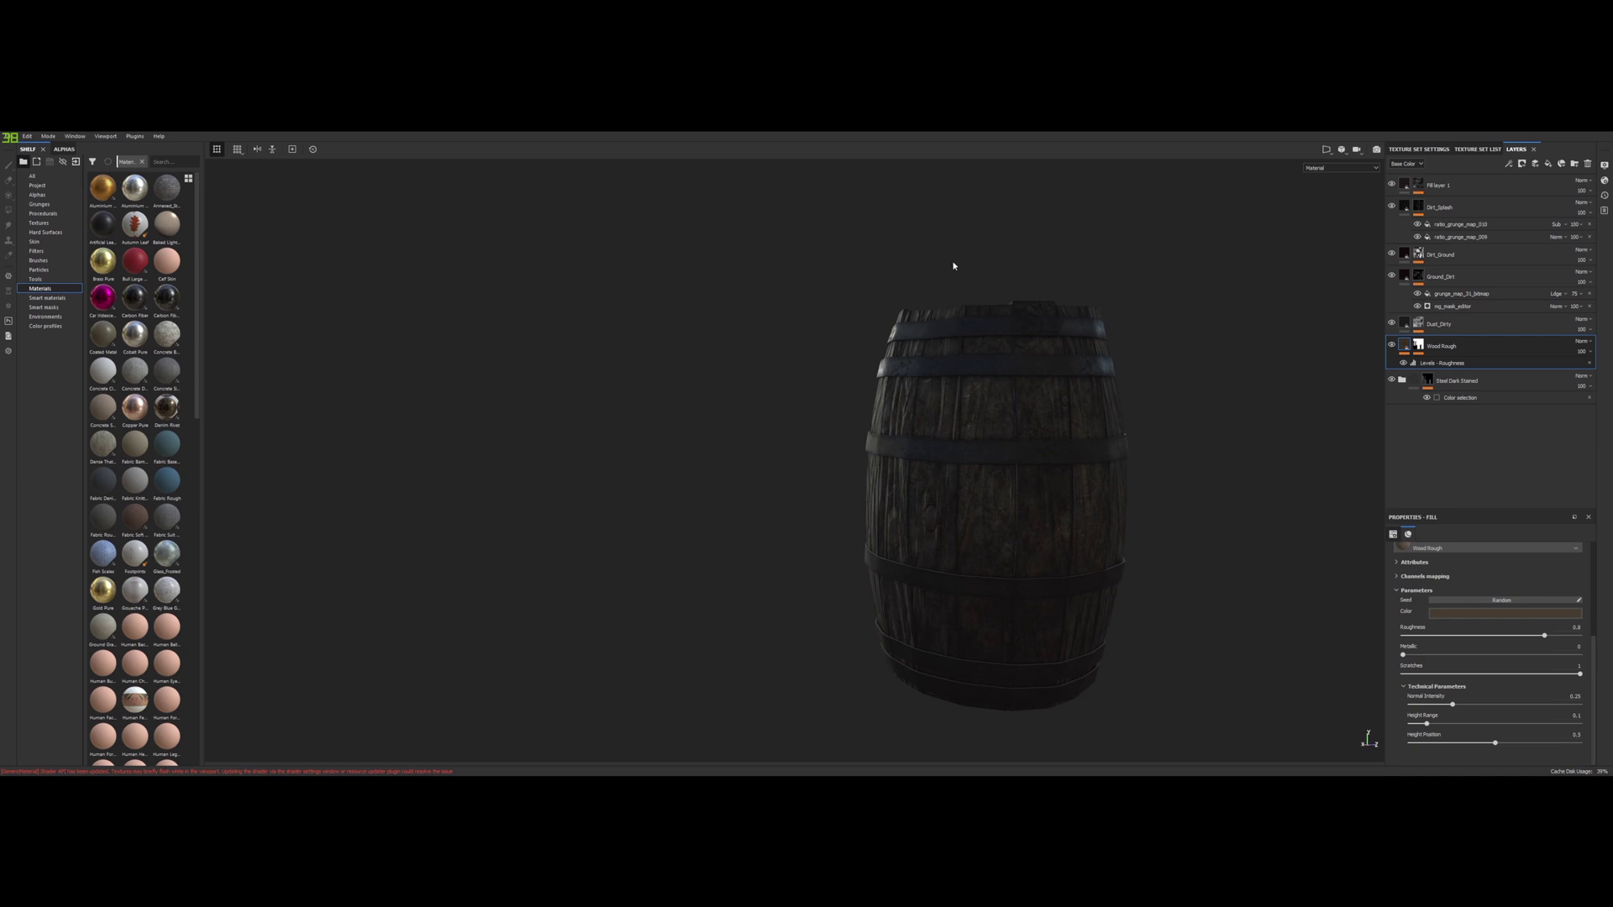
alt+drag(728, 388, 994, 428)
scroll(994, 428, down, 3)
alt+drag(871, 446, 1013, 445)
scroll(986, 453, down, 2)
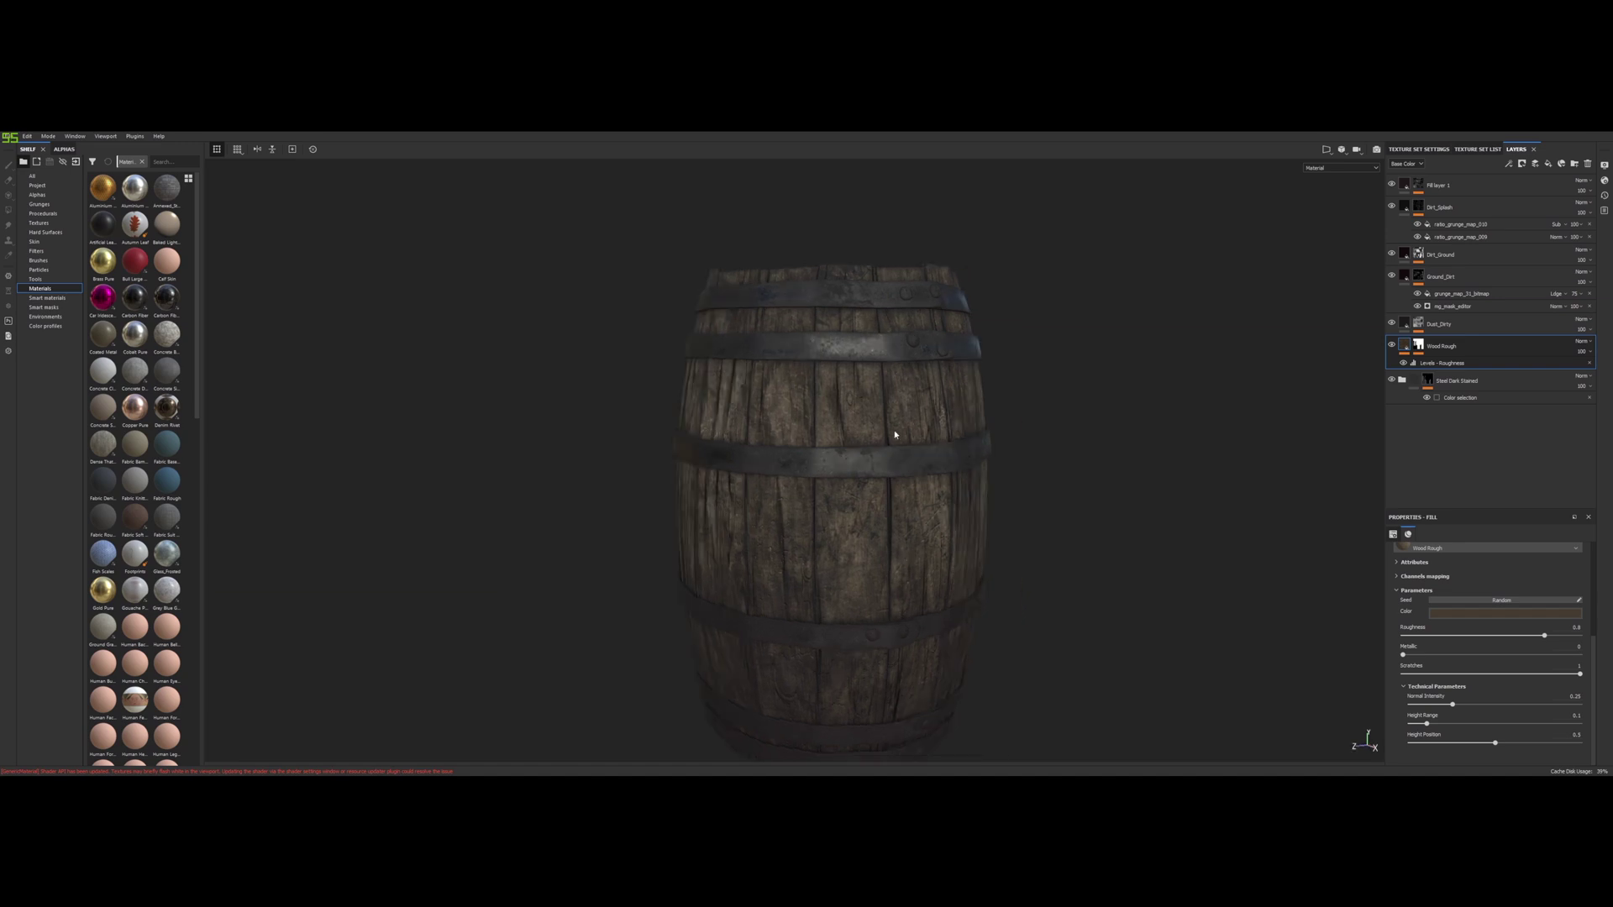
scroll(887, 433, up, 5)
scroll(842, 428, up, 2)
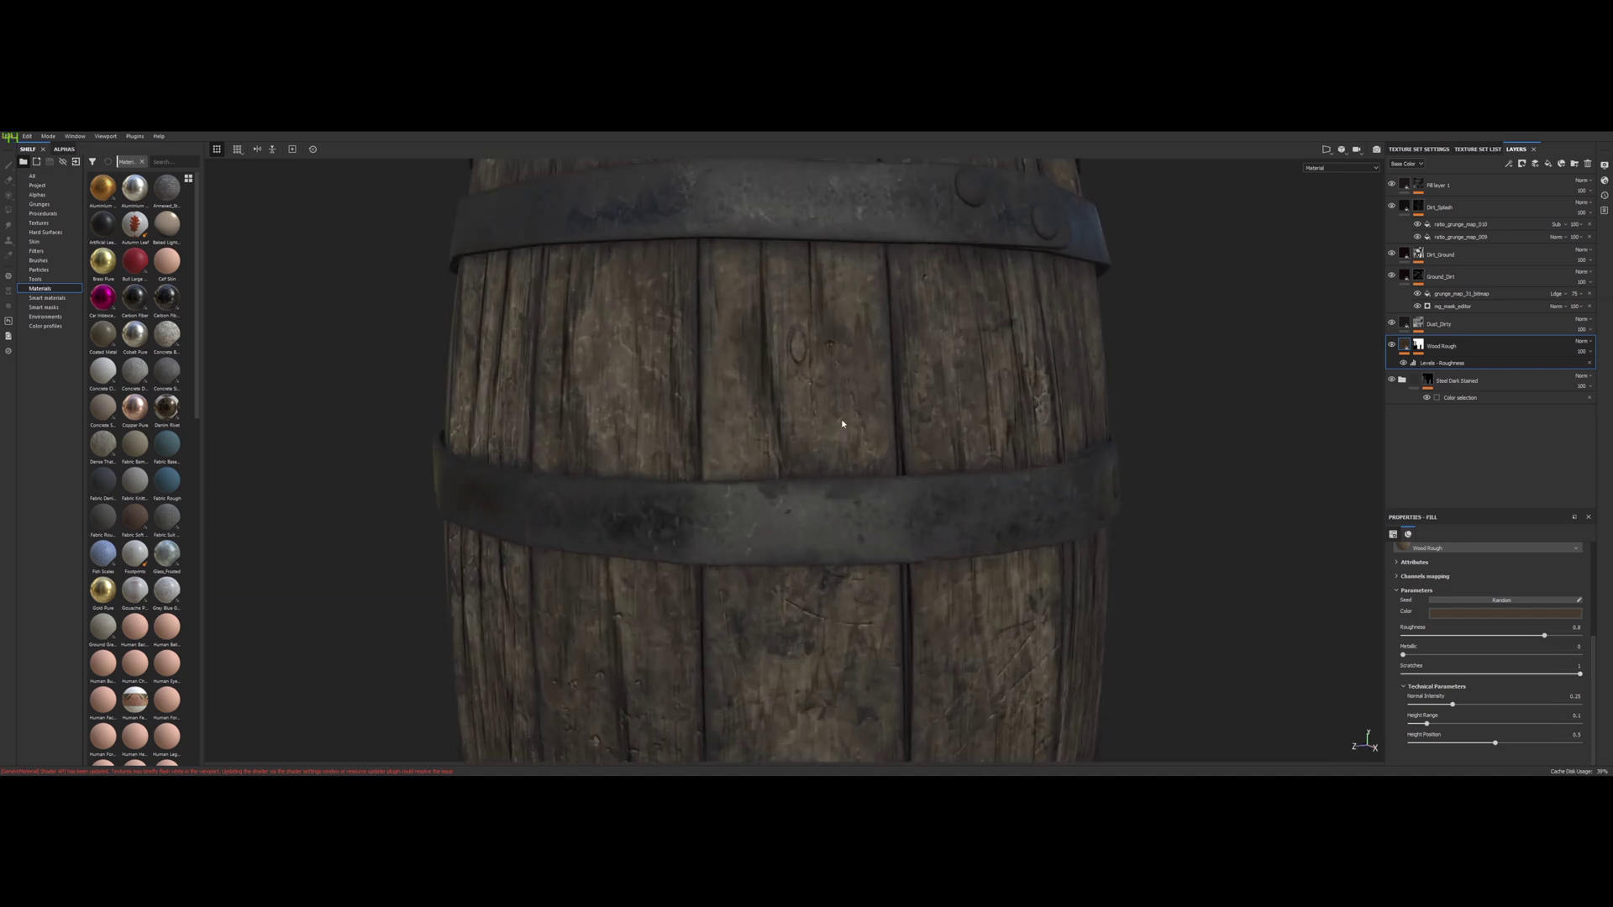
scroll(835, 418, up, 1)
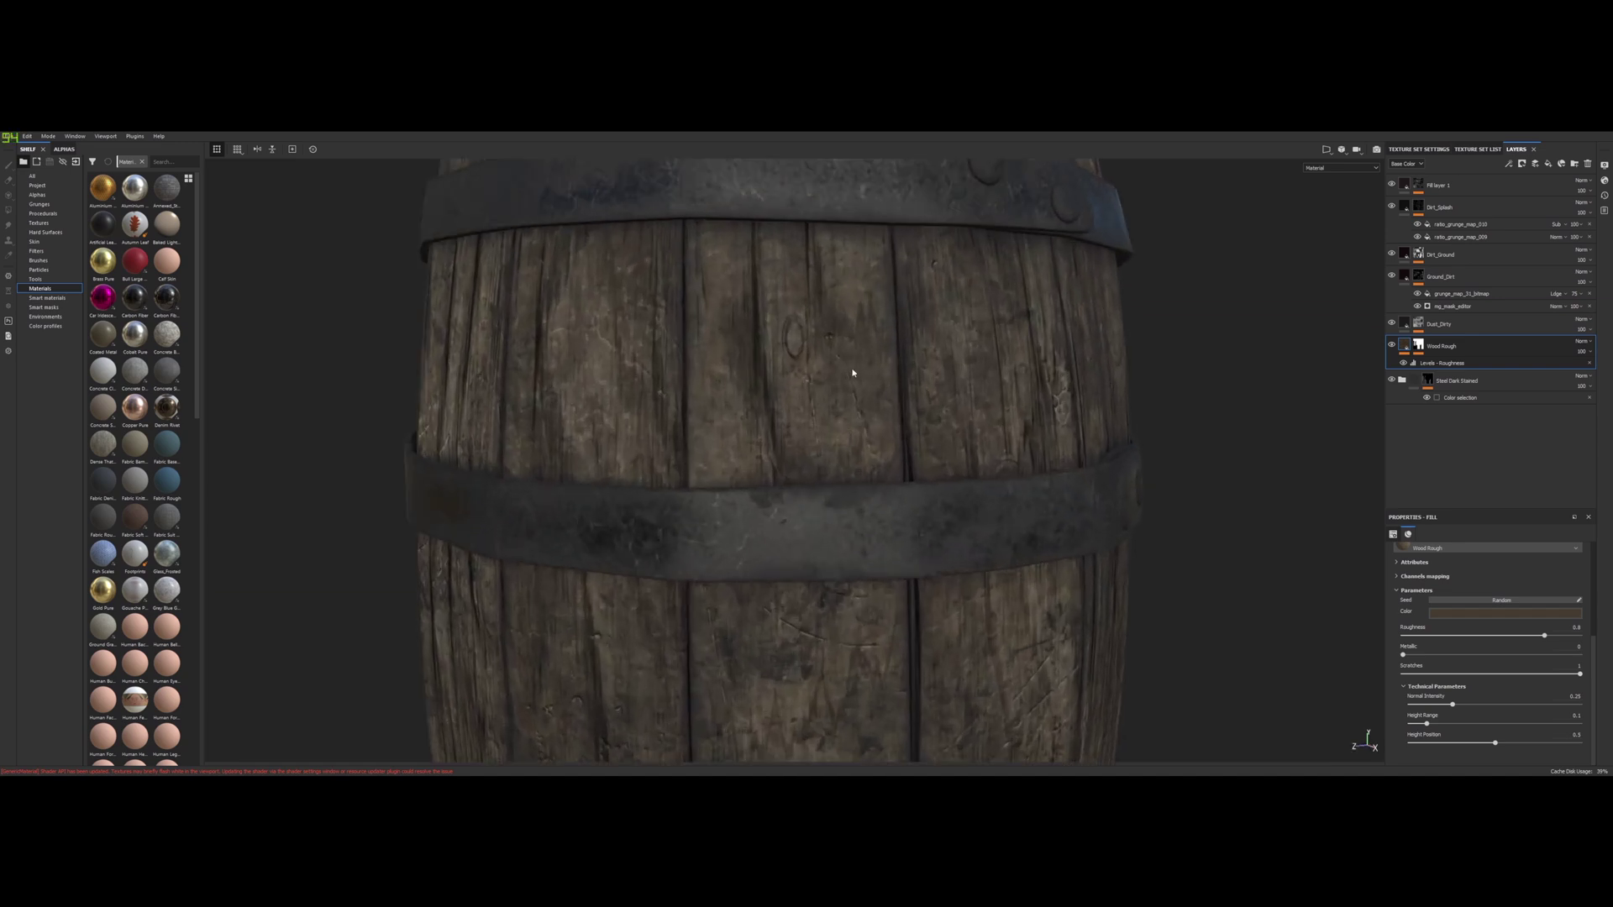
scroll(856, 394, down, 2)
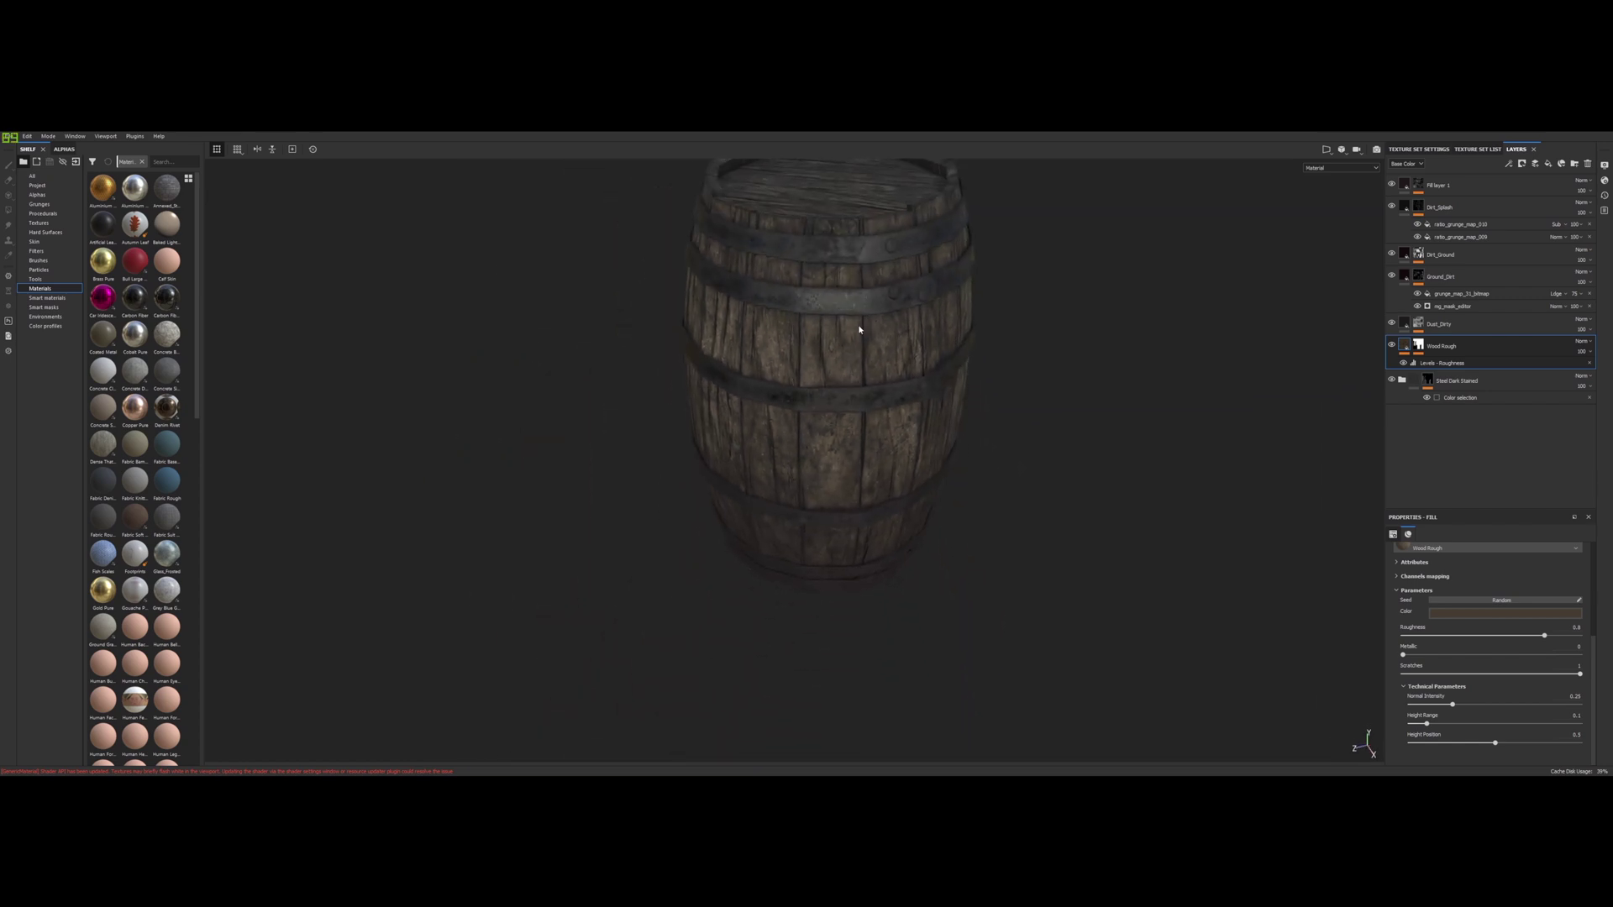
alt+middle_drag(858, 323, 857, 364)
mouse_move(857, 363)
alt+mouse_down()
mouse_move(833, 340)
mouse_move(878, 359)
mouse_move(820, 340)
mouse_move(829, 364)
mouse_move(944, 371)
mouse_move(851, 351)
mouse_move(822, 388)
mouse_move(825, 371)
mouse_move(867, 389)
mouse_move(925, 367)
mouse_move(864, 320)
mouse_move(886, 327)
mouse_move(880, 301)
mouse_move(863, 374)
alt+mouse_up()
scroll(824, 371, up, 4)
scroll(865, 321, down, 4)
scroll(865, 378, up, 2)
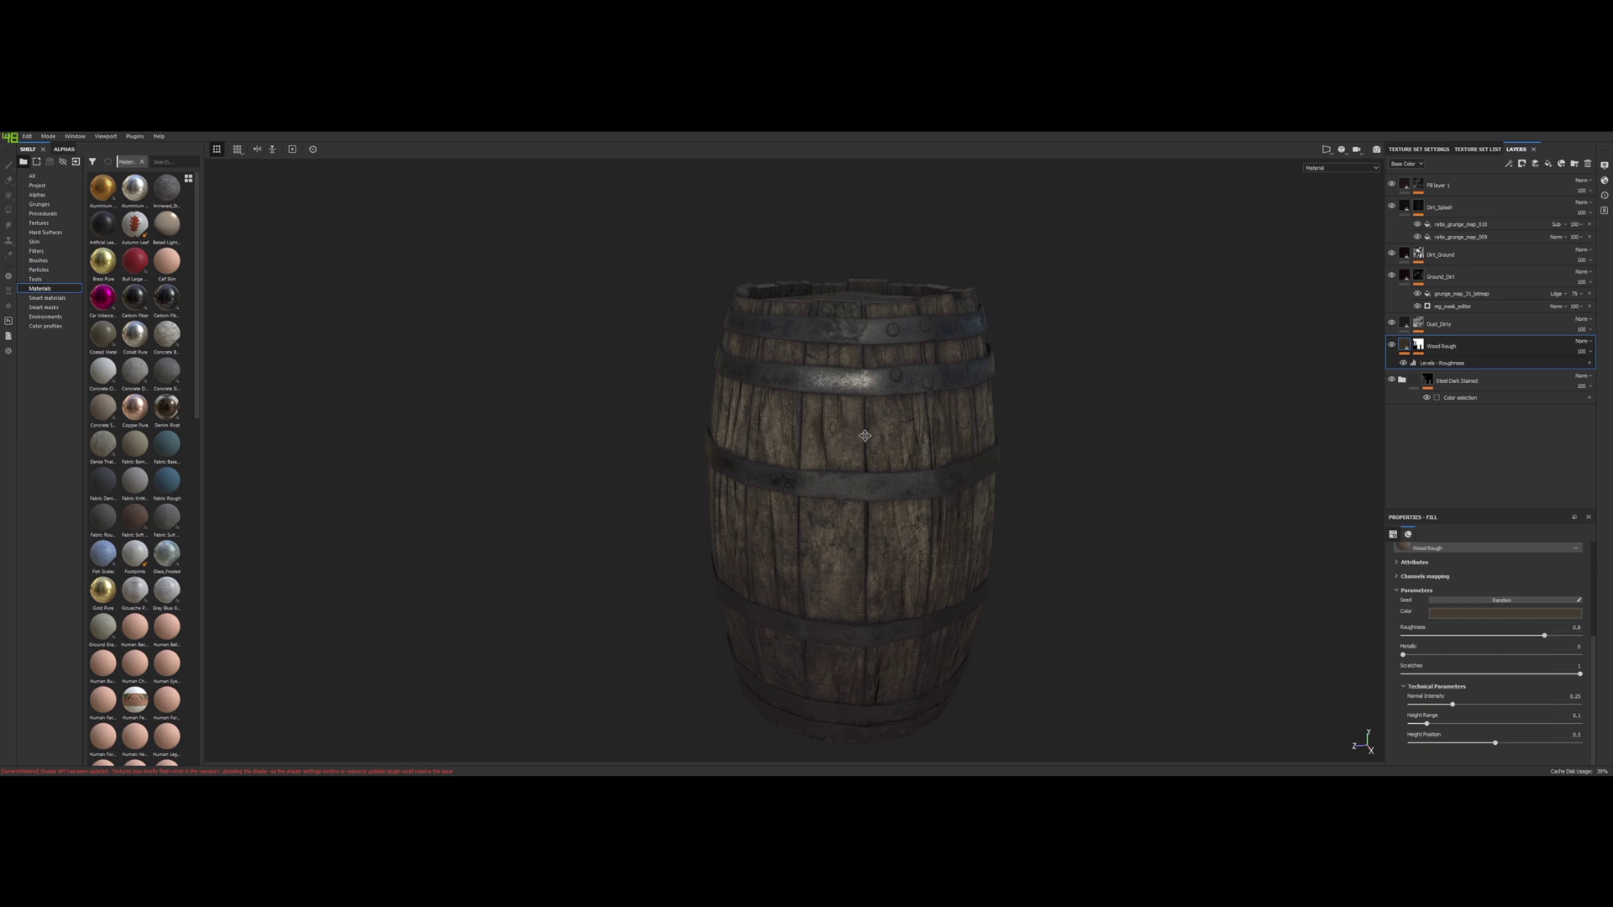
scroll(874, 428, up, 3)
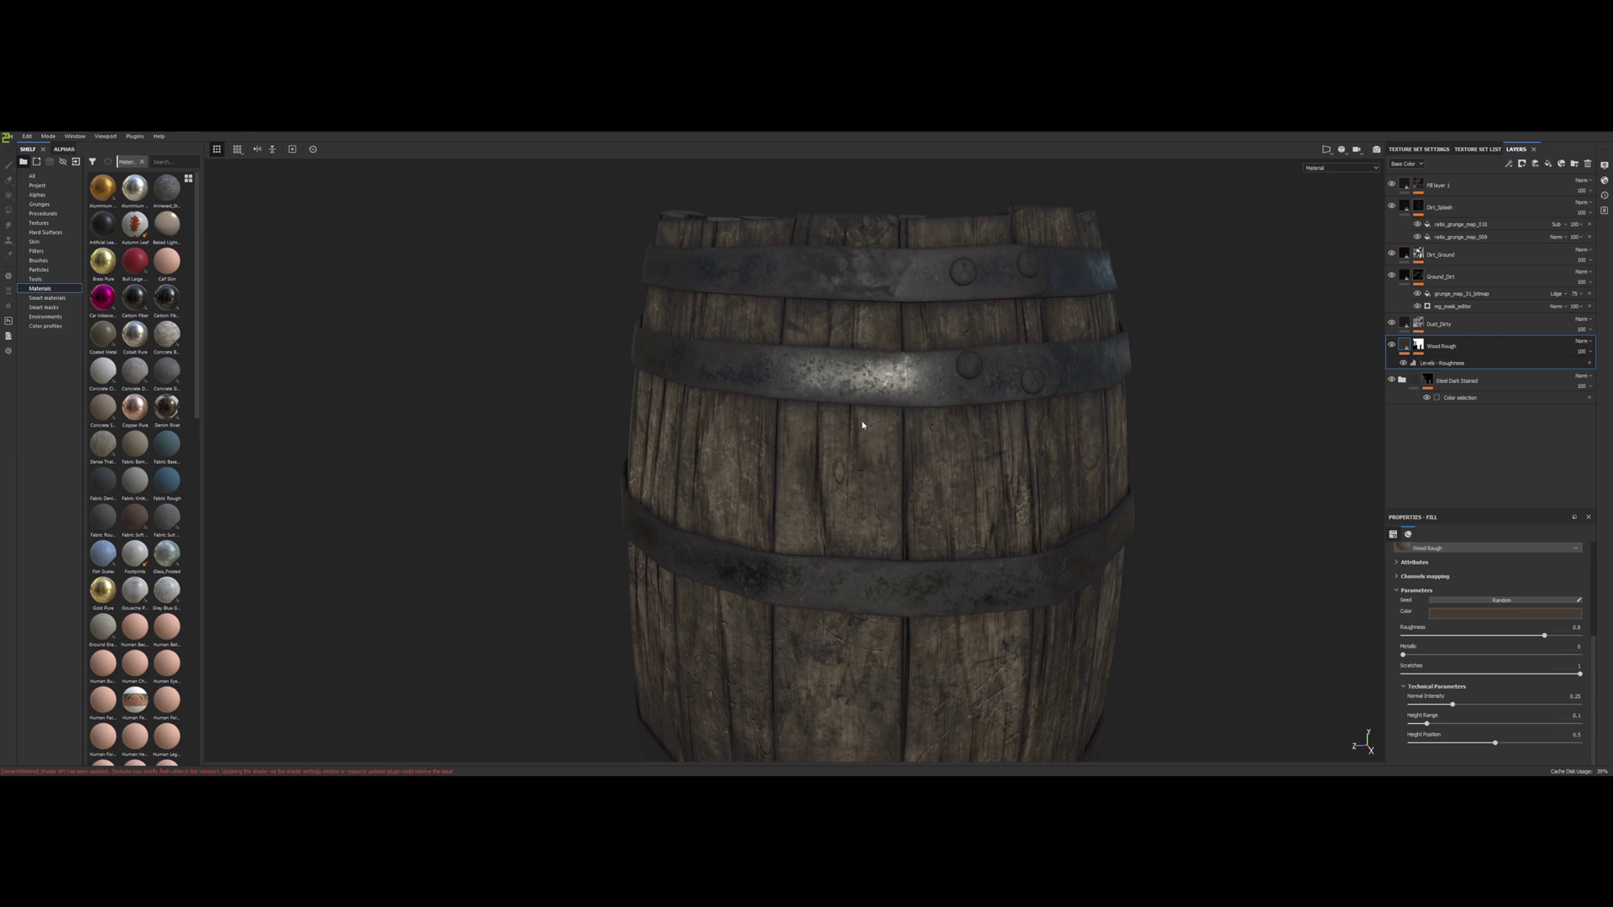
mouse_move(863, 439)
alt+mouse_down()
mouse_move(975, 414)
mouse_move(929, 431)
mouse_move(885, 430)
mouse_move(875, 412)
alt+mouse_up()
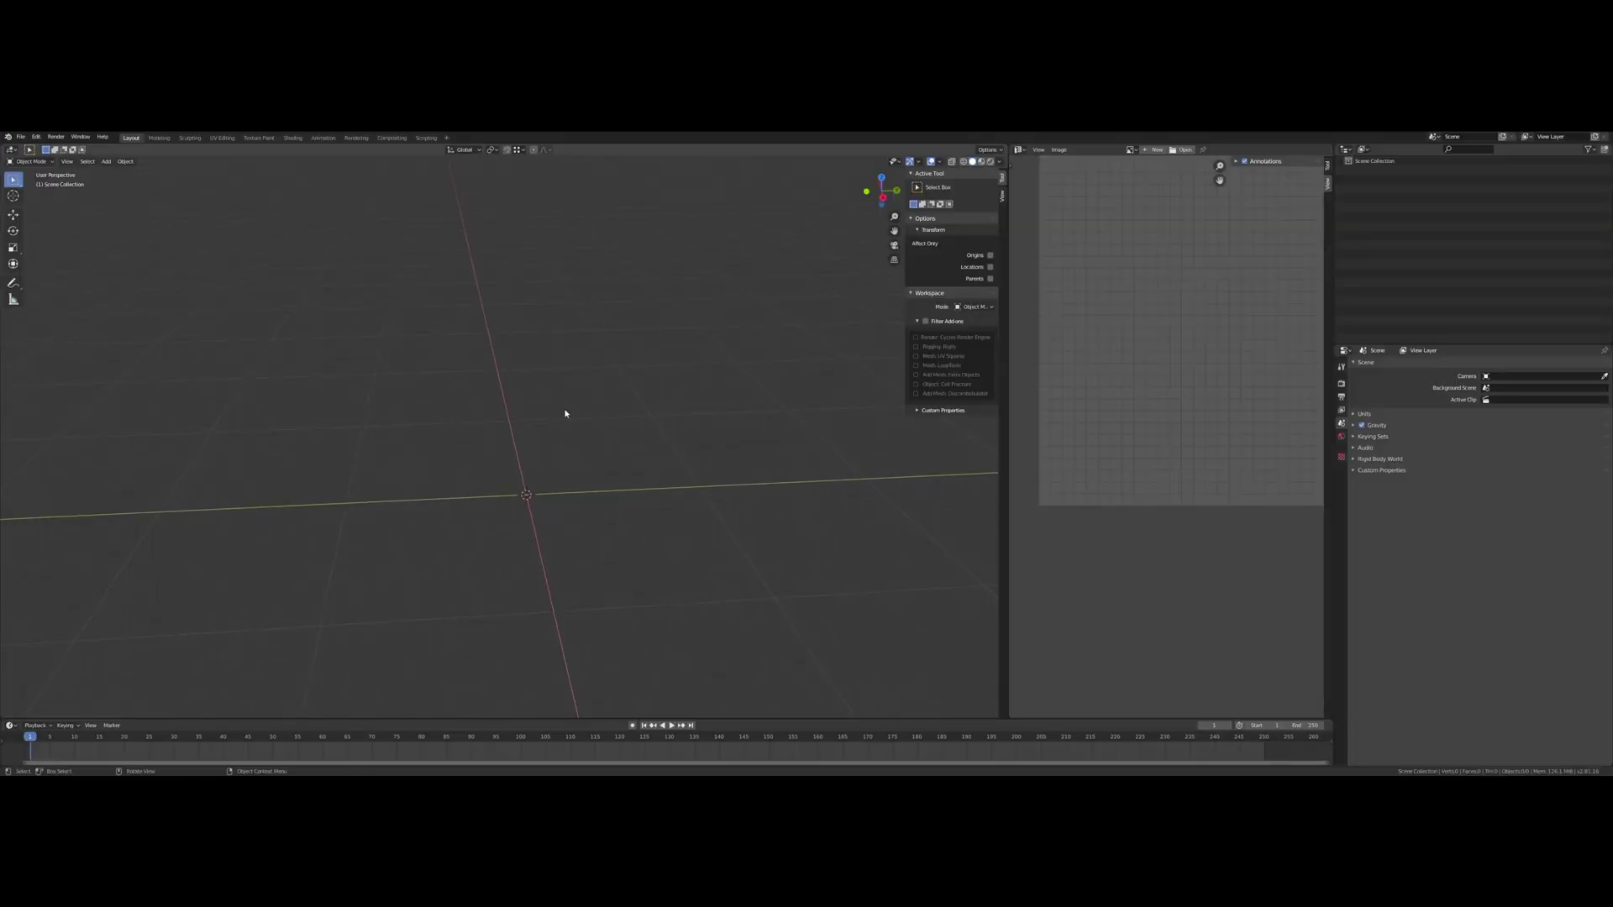
Step: In the empty Blender scene, add a cube and set its dimensions to 0.05 m in X and 0.1 m in Y
middle_drag(564, 414, 557, 406)
key(shift+a)
mouse_move(557, 409)
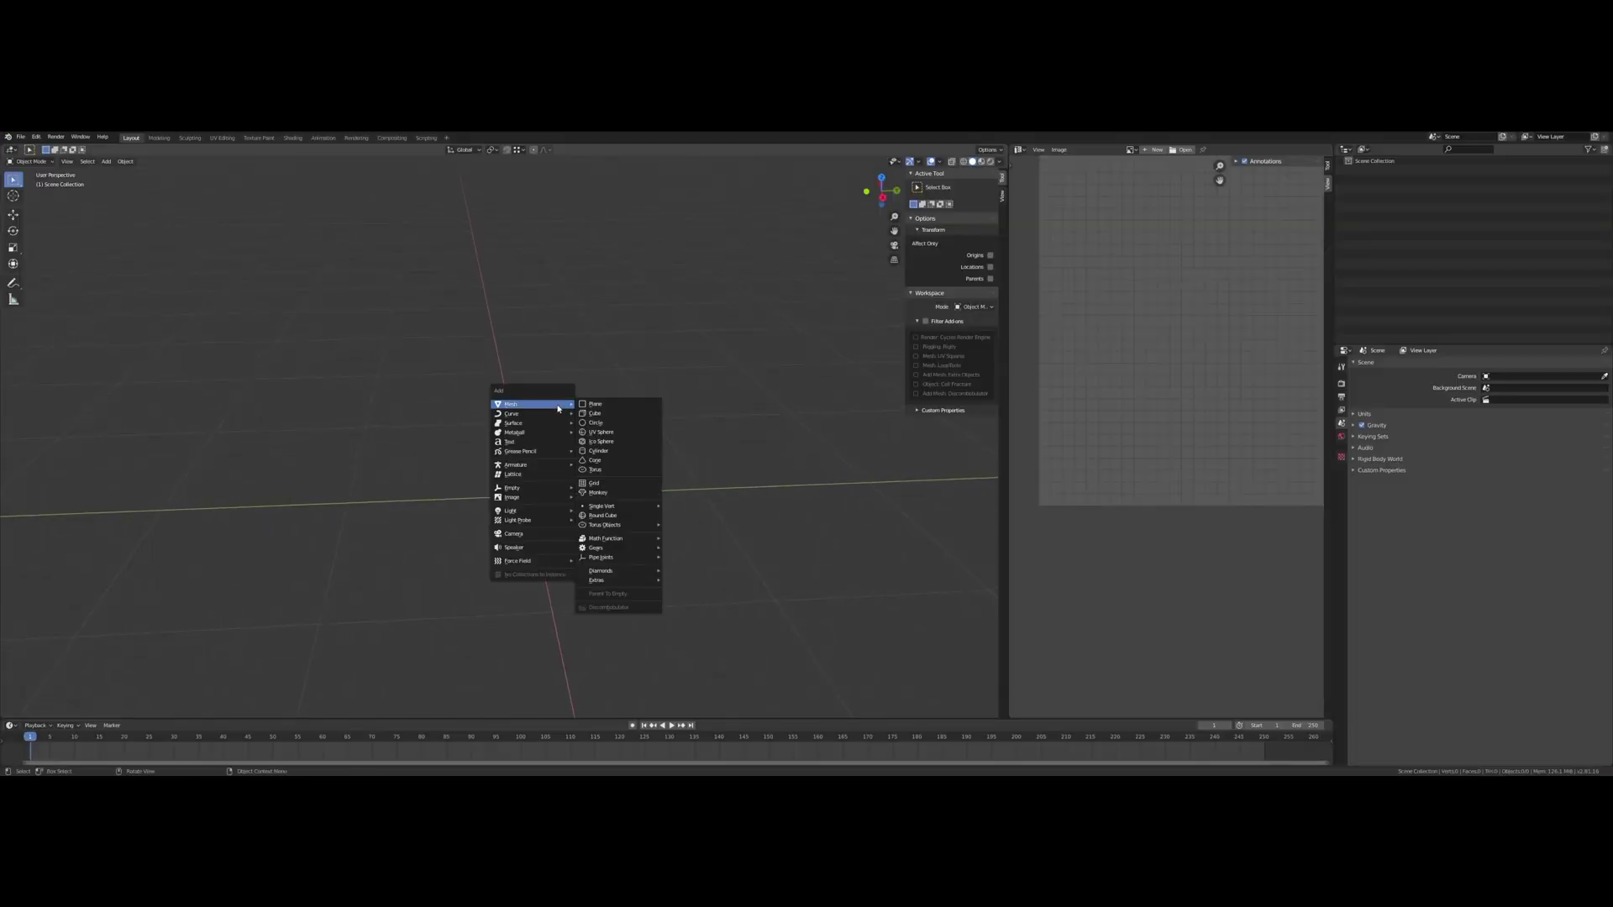
click(595, 414)
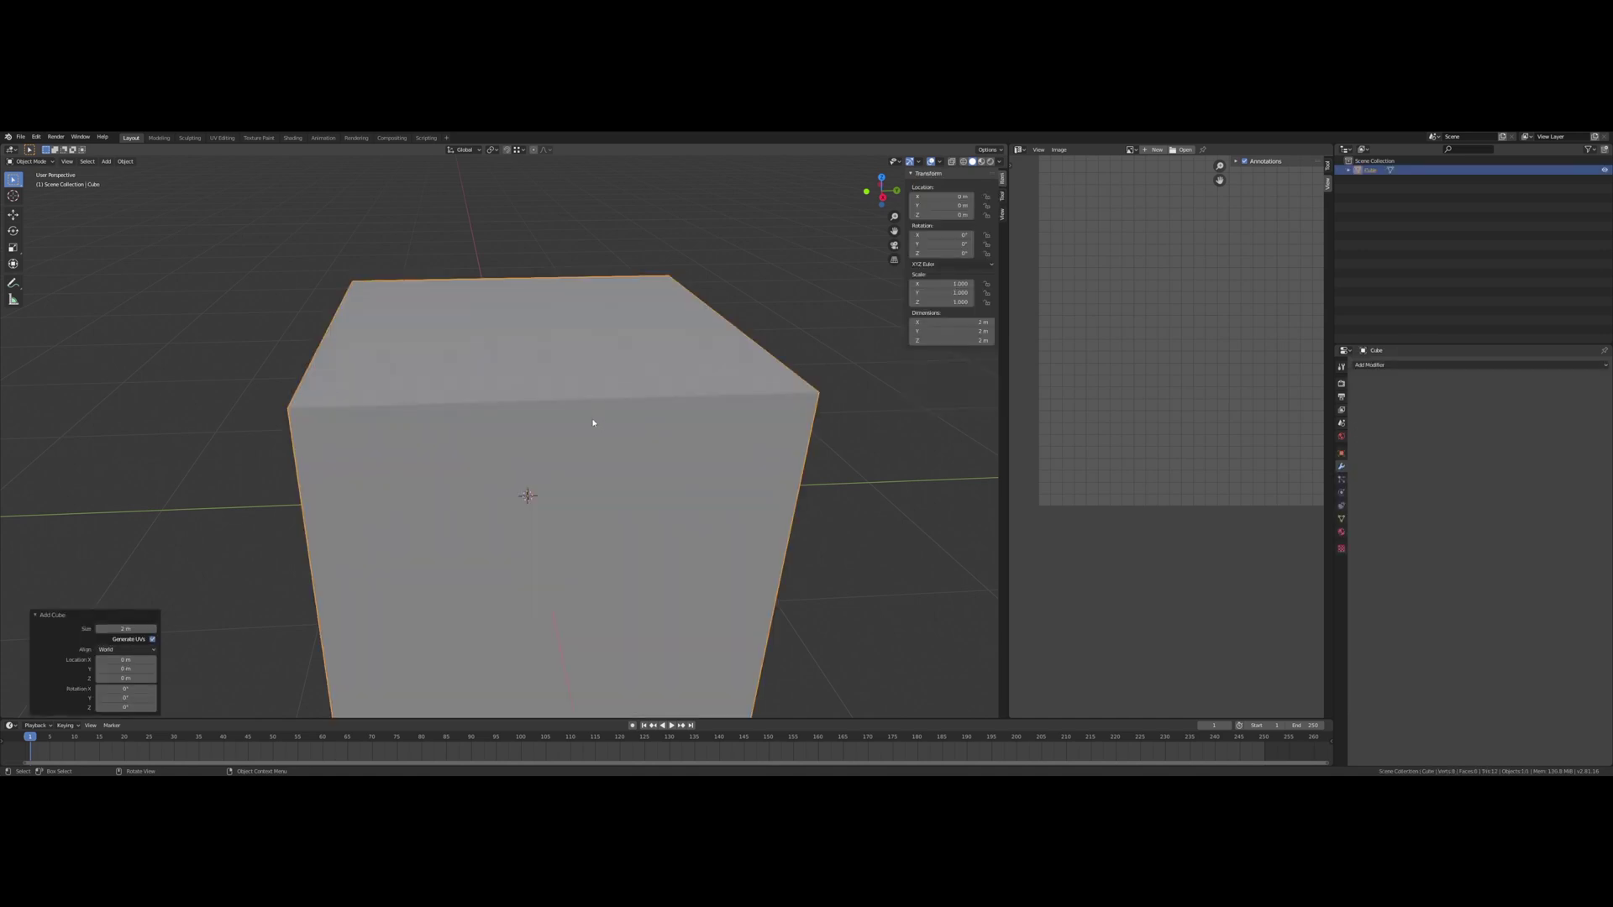
scroll(605, 413, down, 3)
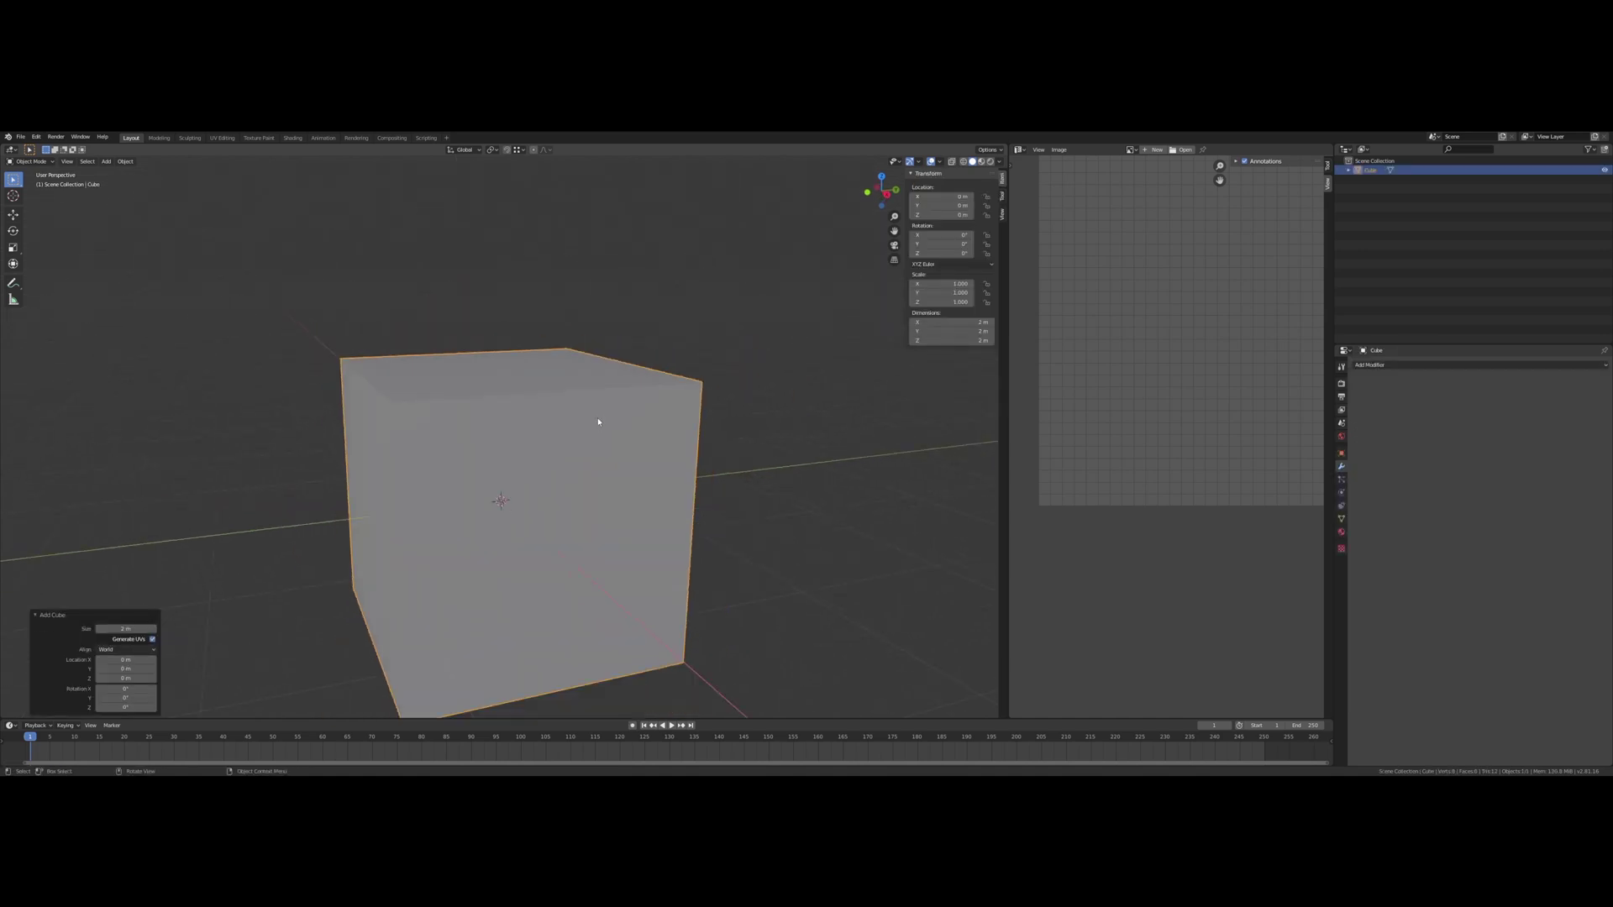
click(943, 323)
text(0.05)
key(Return)
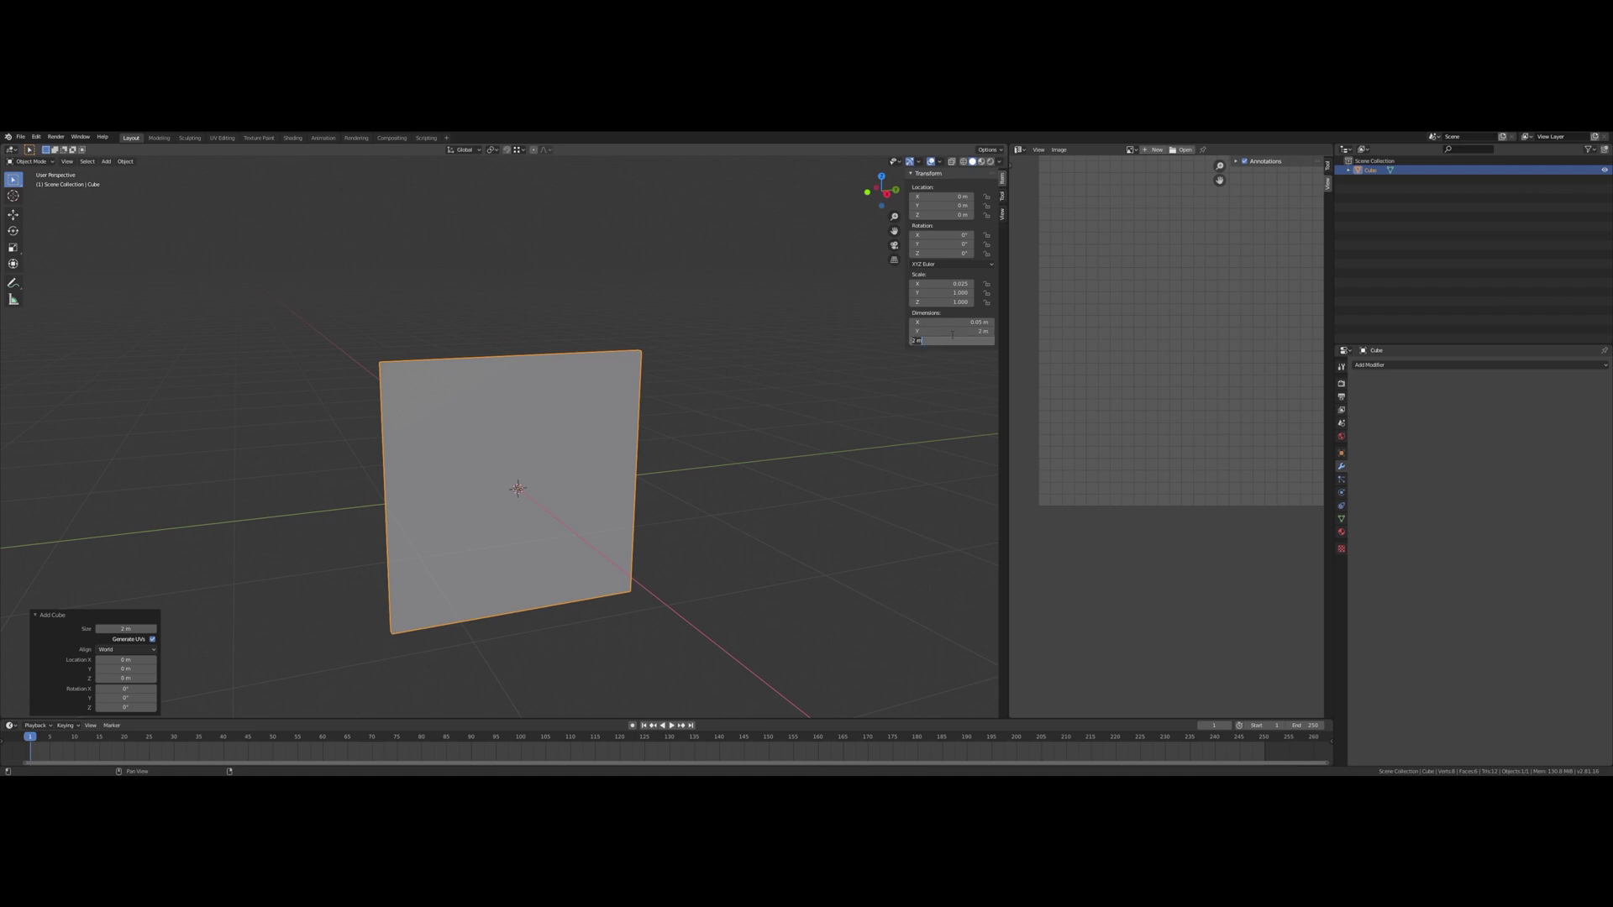
click(948, 331)
text(0.1)
key(Return)
Step: Move the plank along the X axis away from the world origin and apply its location, rotation and scale
middle_drag(673, 316, 706, 364)
key(g)
key(x)
click(808, 394)
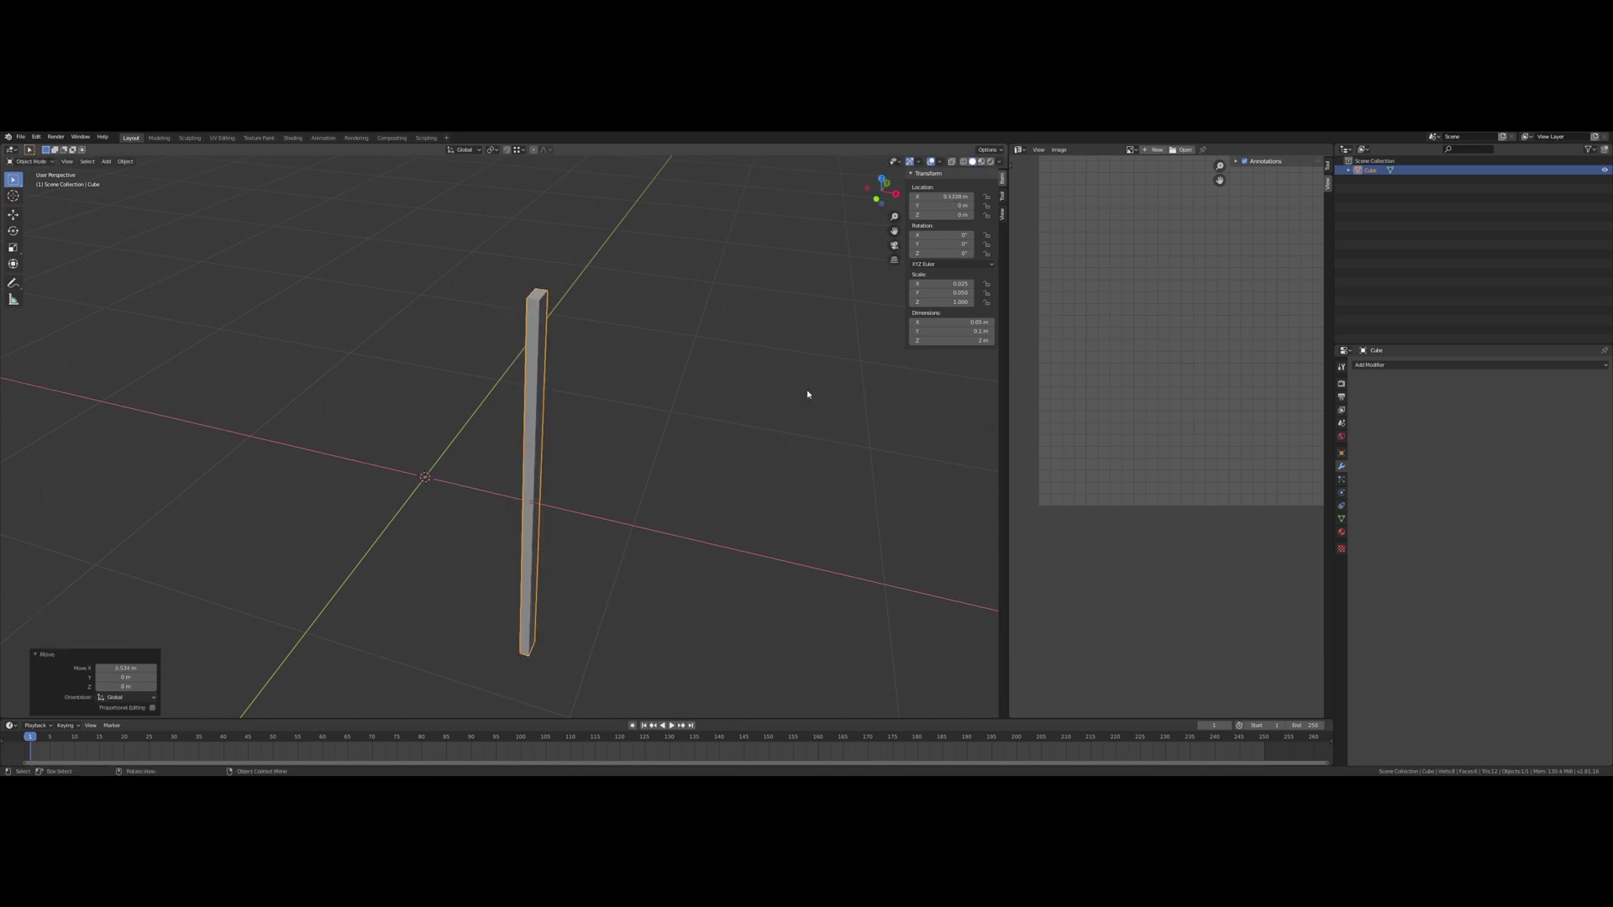
key(ctrl+a)
click(722, 403)
middle_drag(720, 403, 718, 398)
click(705, 405)
Step: Add a second cube at the origin, scale it down to about 0.27 m, and apply all its transforms
key(shift+a)
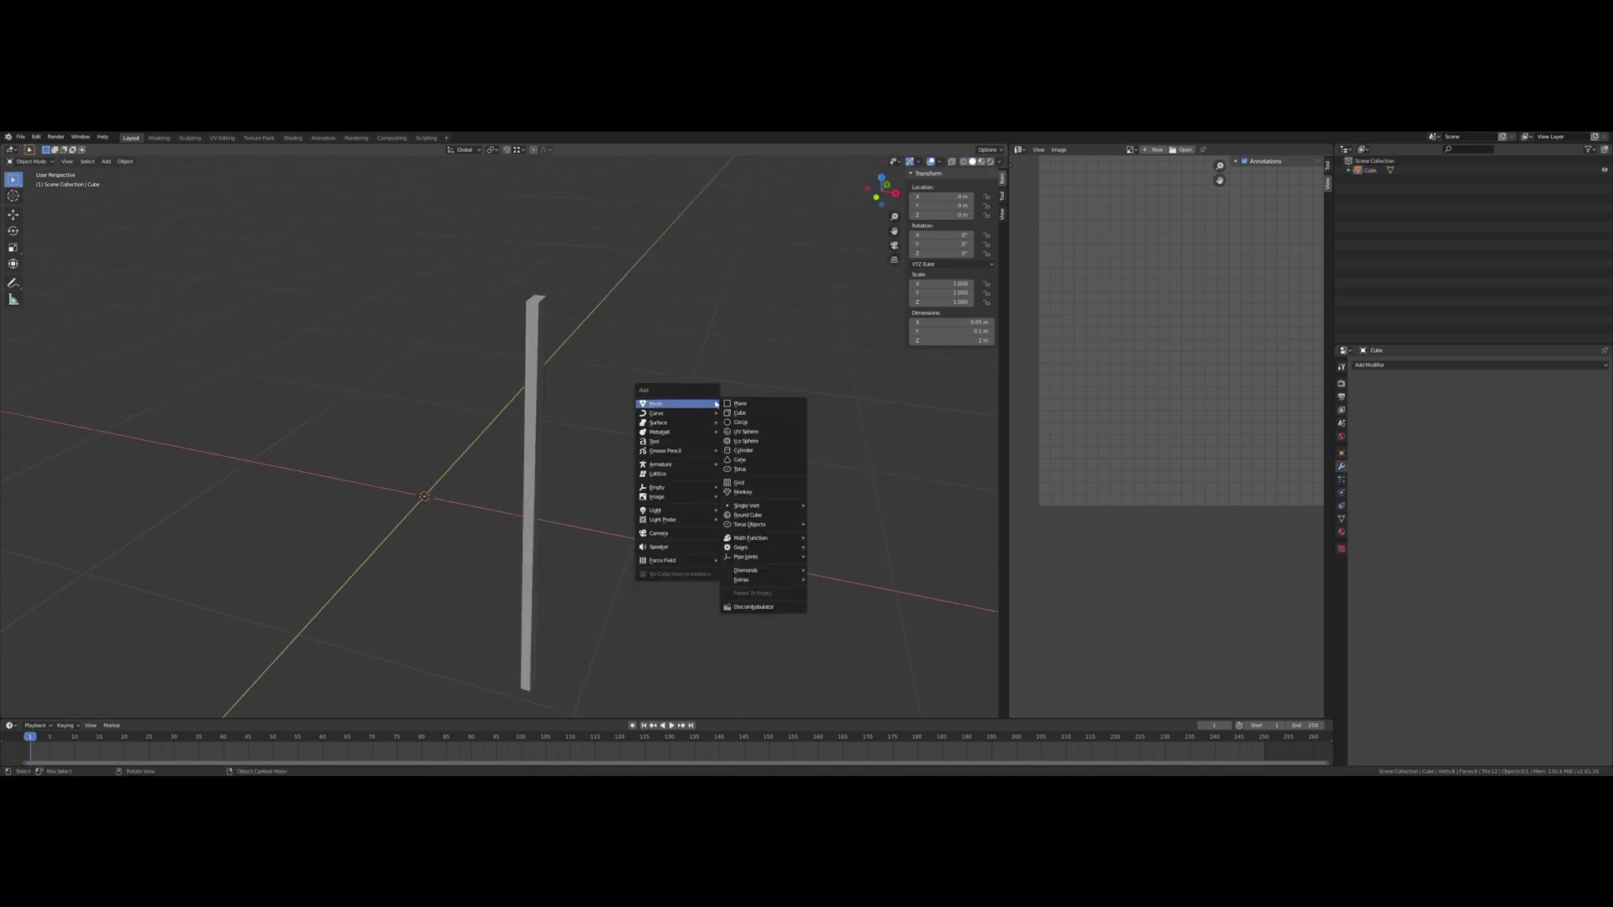
click(745, 417)
key(s)
click(537, 461)
click(536, 460)
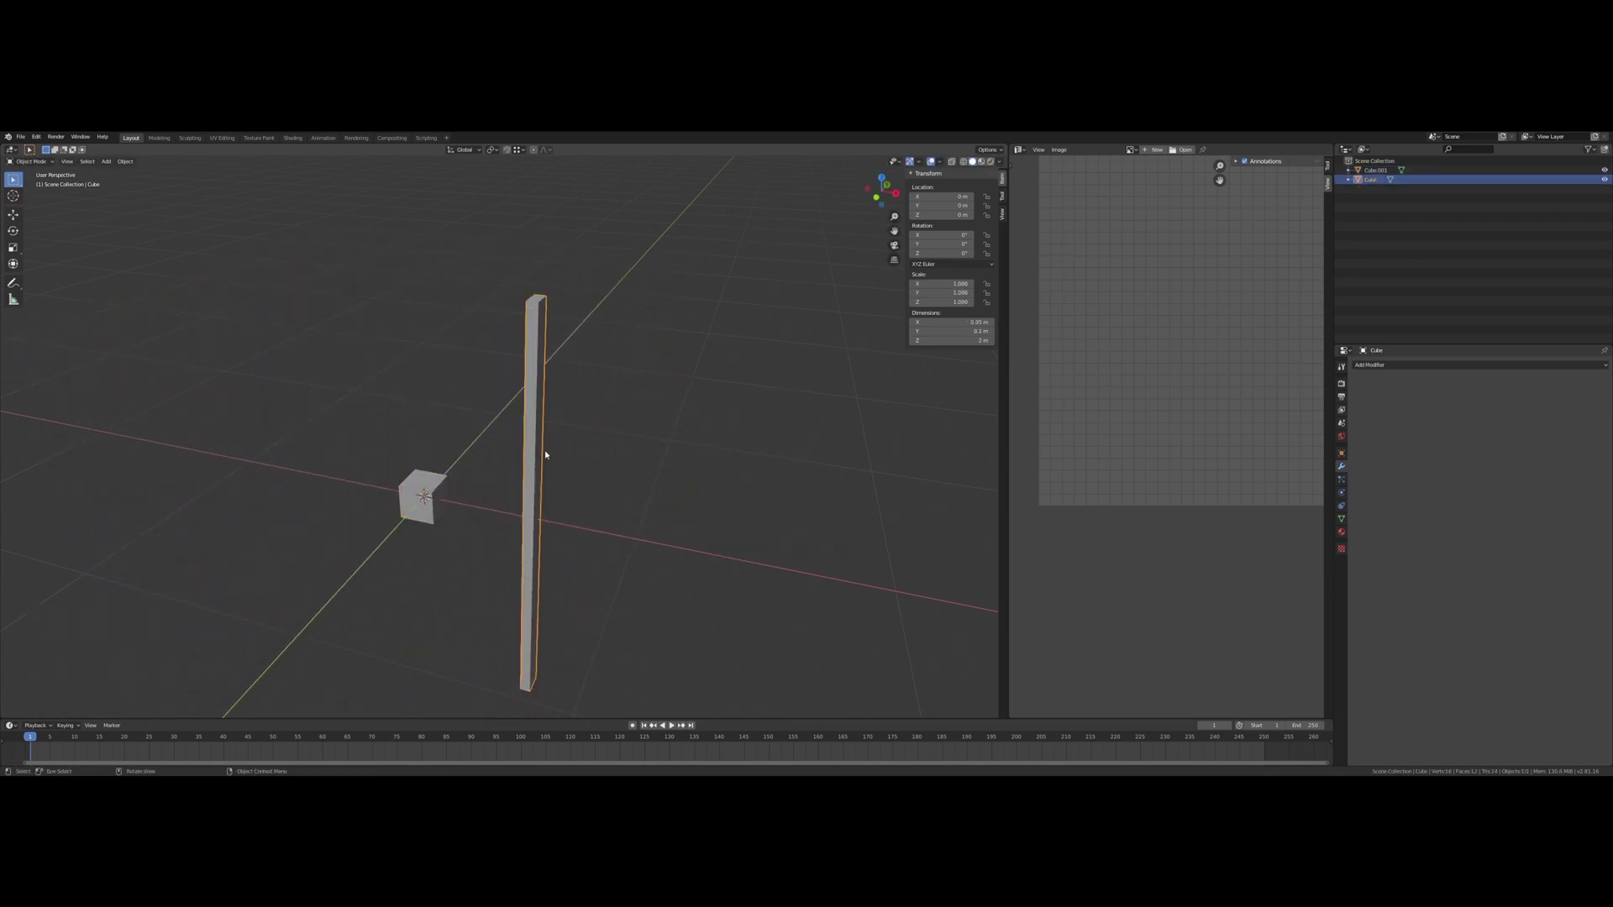
click(399, 501)
key(ctrl+a)
click(799, 478)
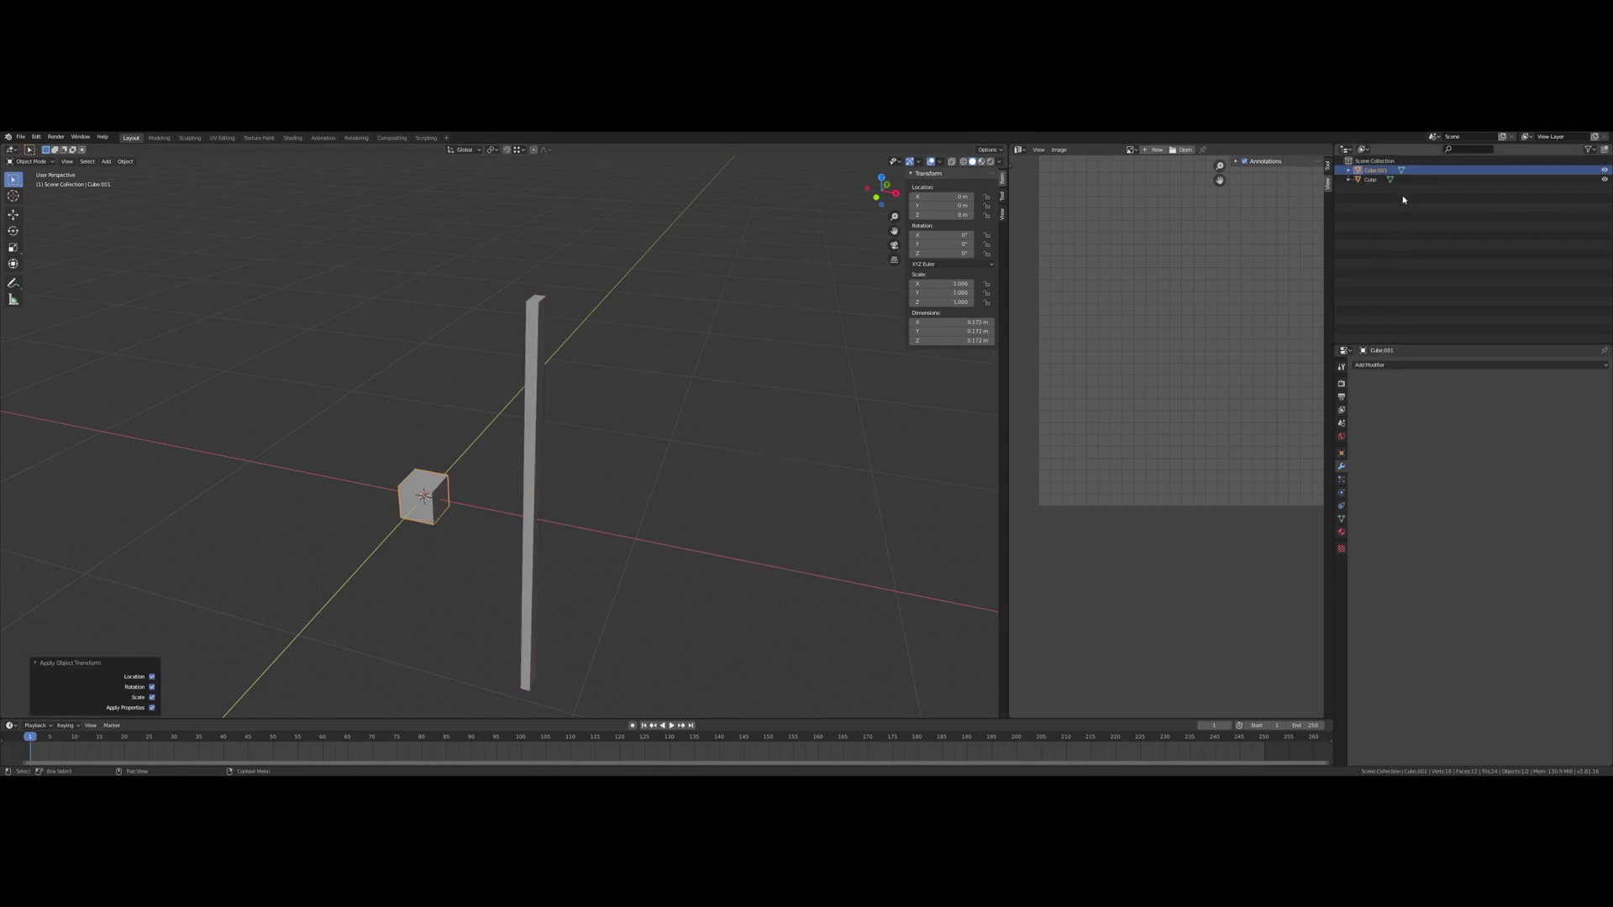
Step: Rename the tall plank object as Barrel_Plank
click(1371, 179)
double_click(1371, 179)
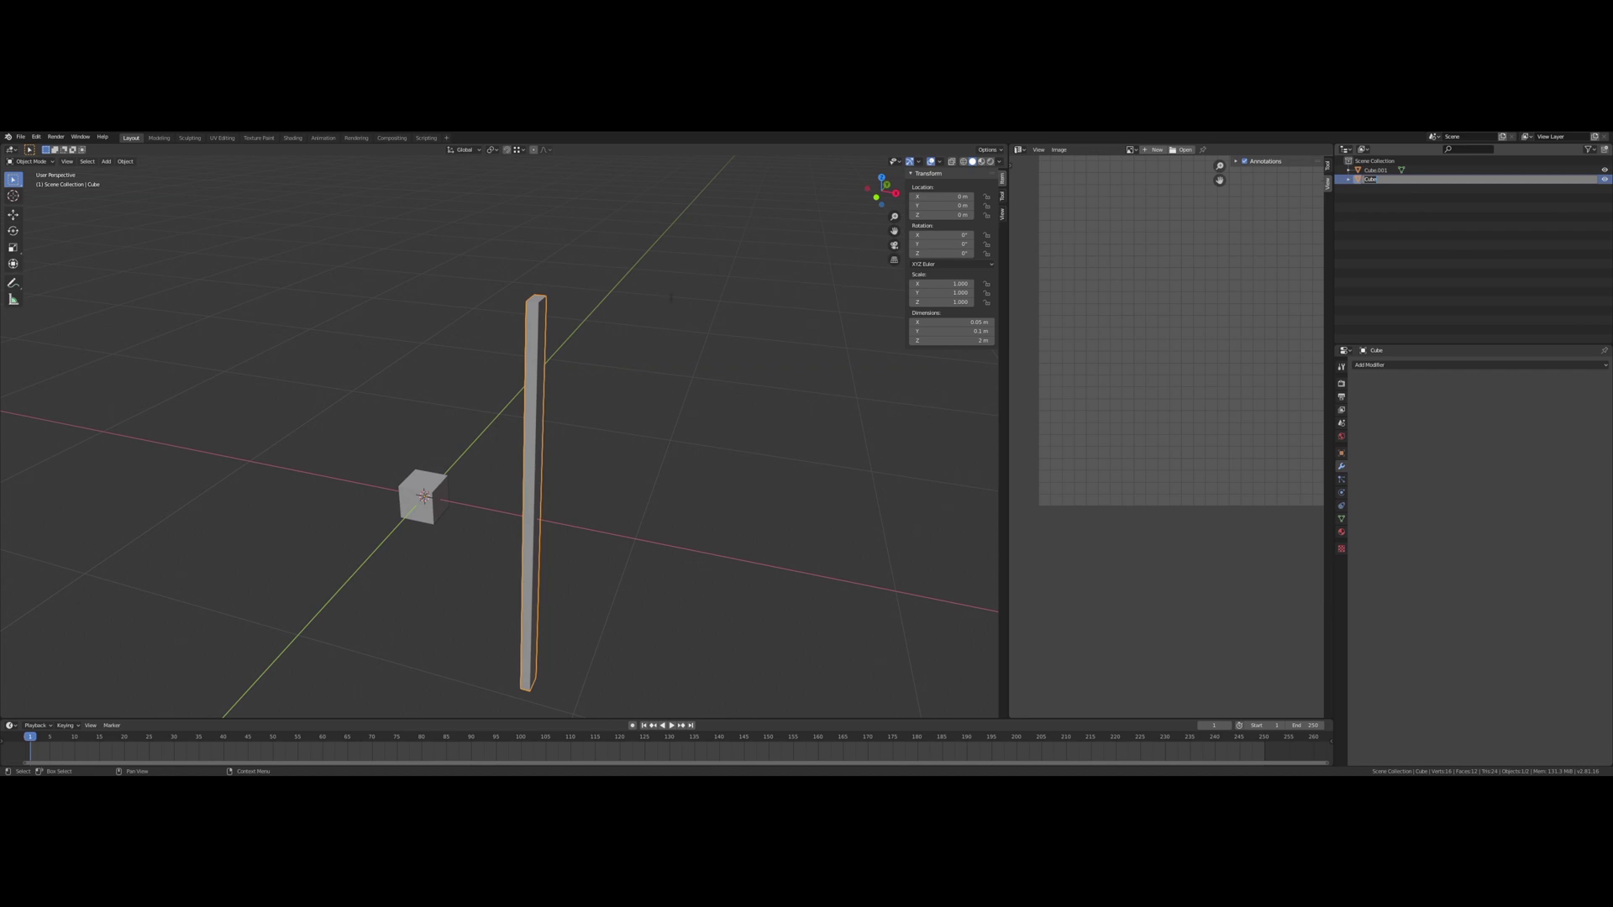
text(Barrel_Plank)
key(Return)
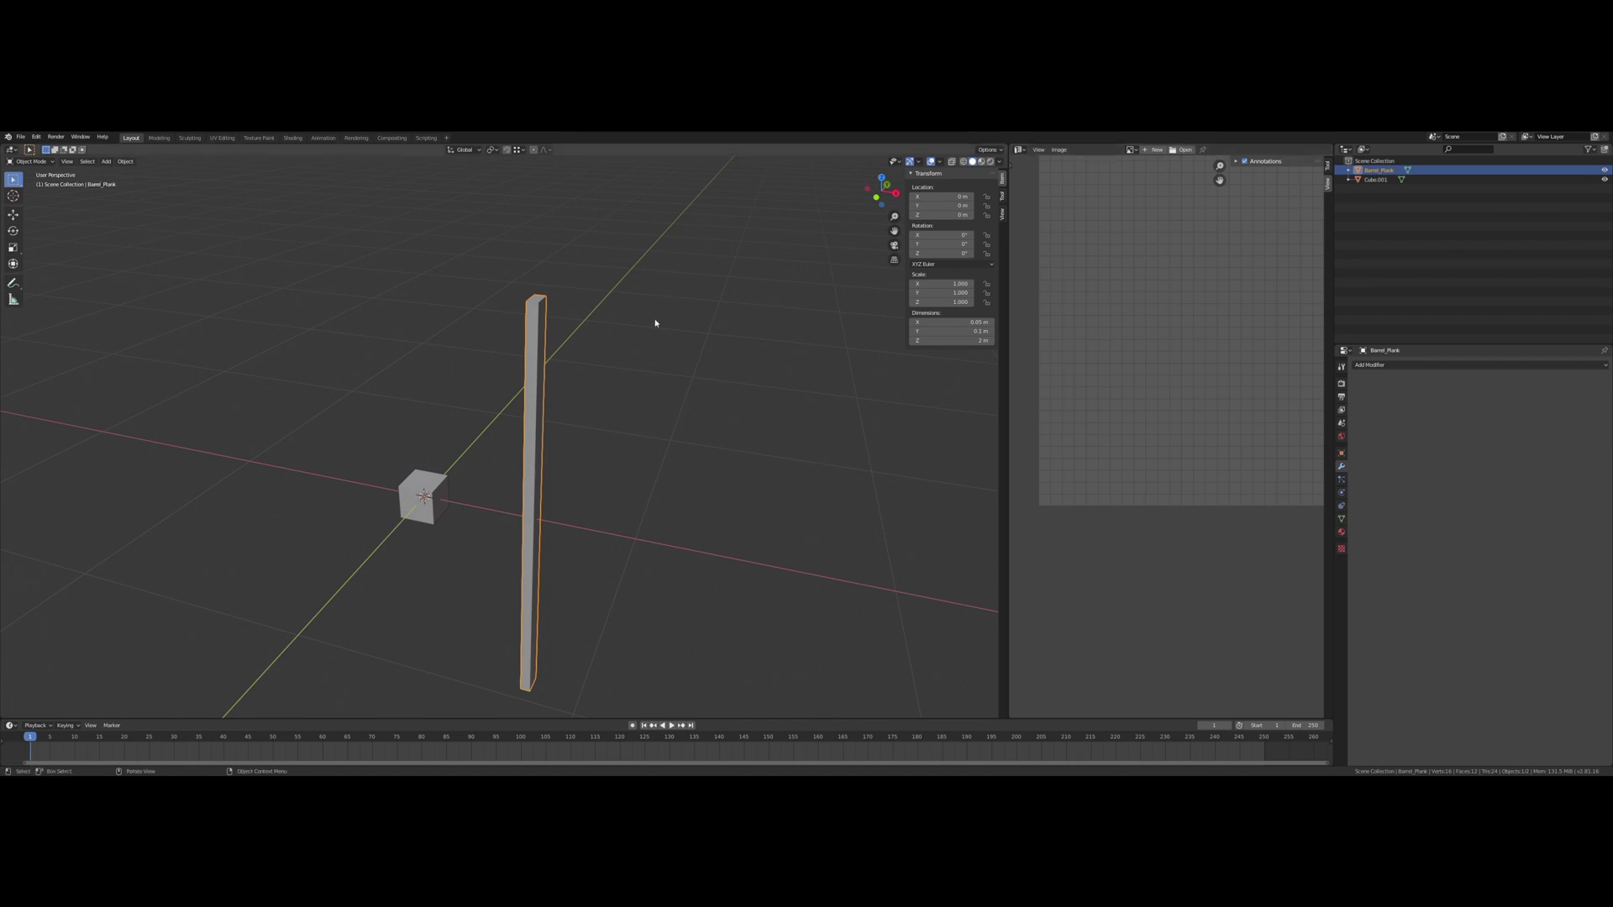
Step: Add an Array modifier to Barrel_Plank, with Relative Offset off and Object Offset enabled using Cube.001
middle_drag(480, 356, 542, 334)
scroll(534, 345, up, 2)
scroll(543, 333, up, 1)
scroll(544, 330, down, 3)
click(1476, 365)
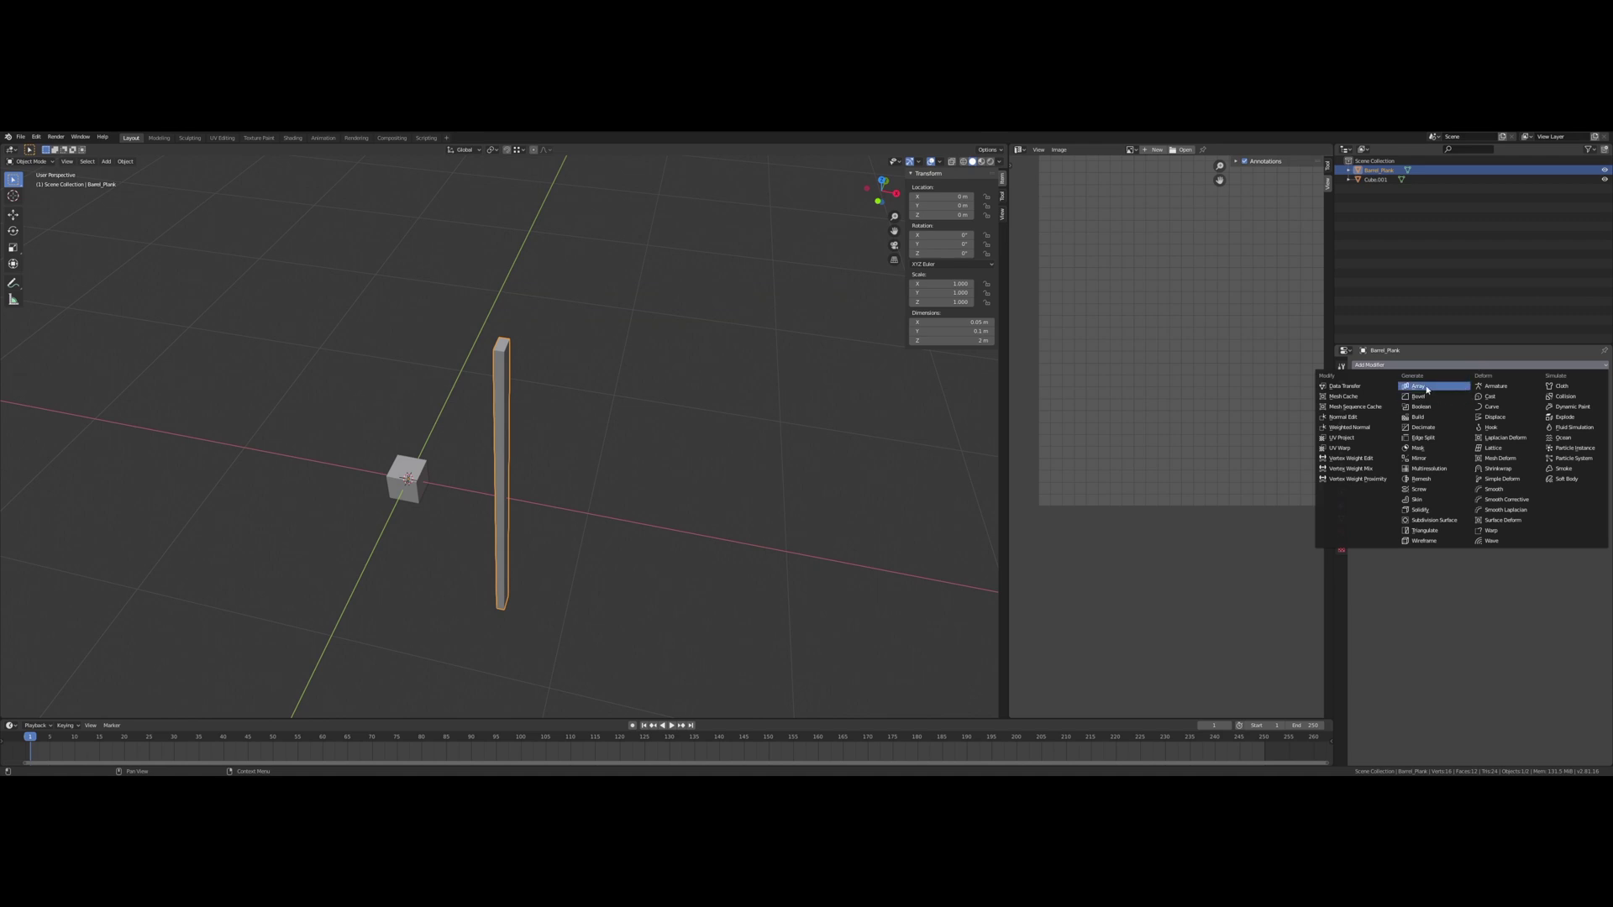
click(1426, 386)
click(1487, 431)
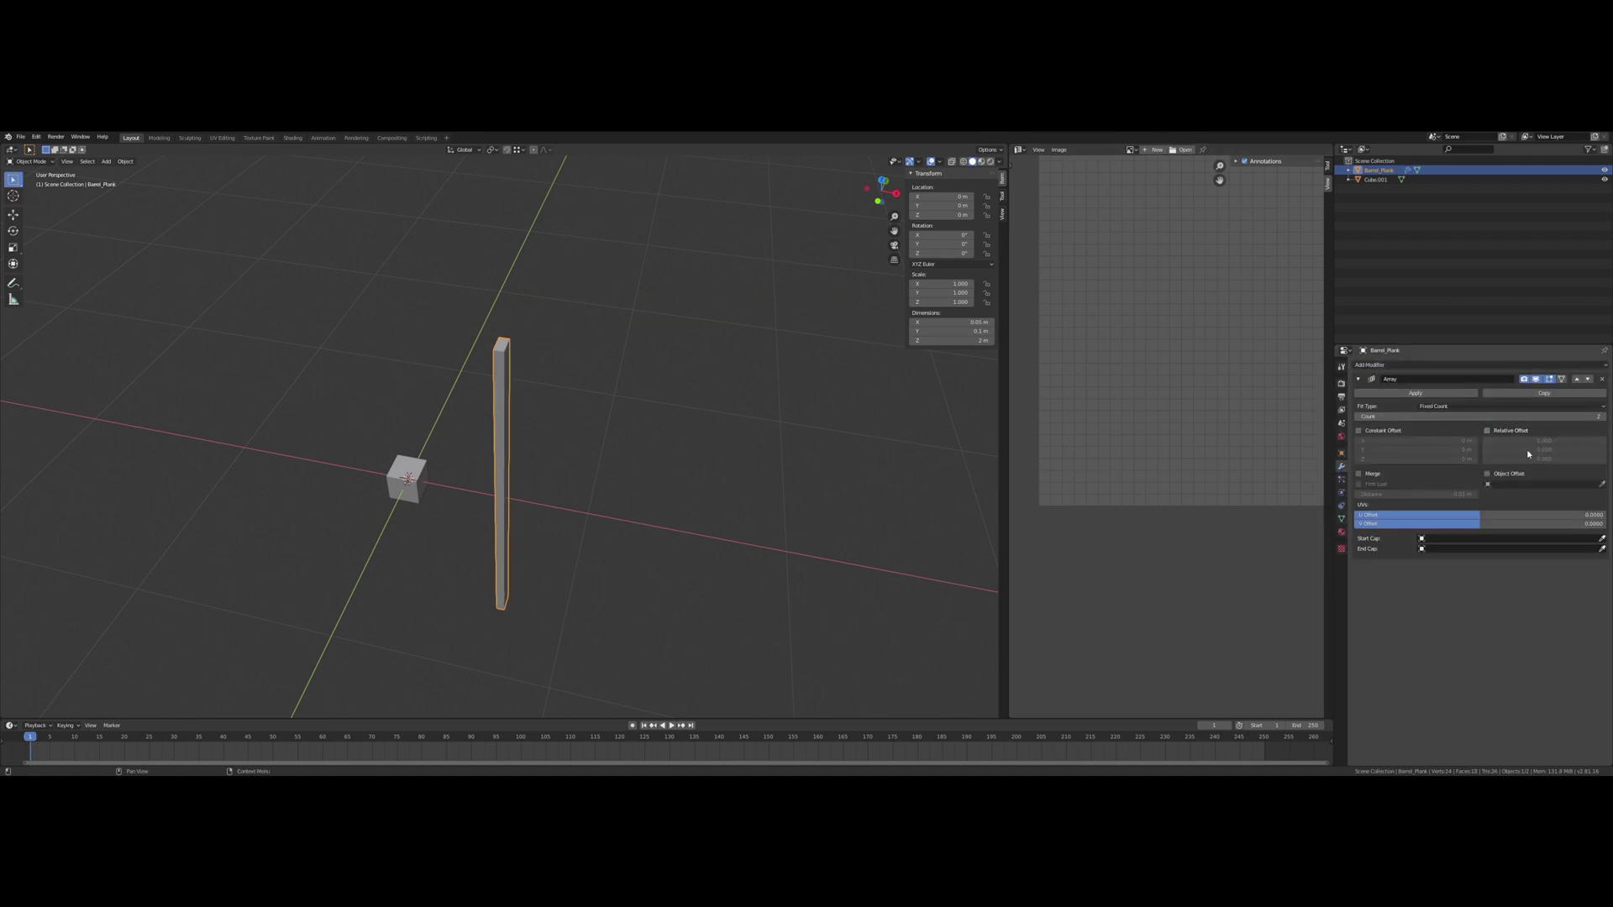
click(1494, 474)
click(1501, 485)
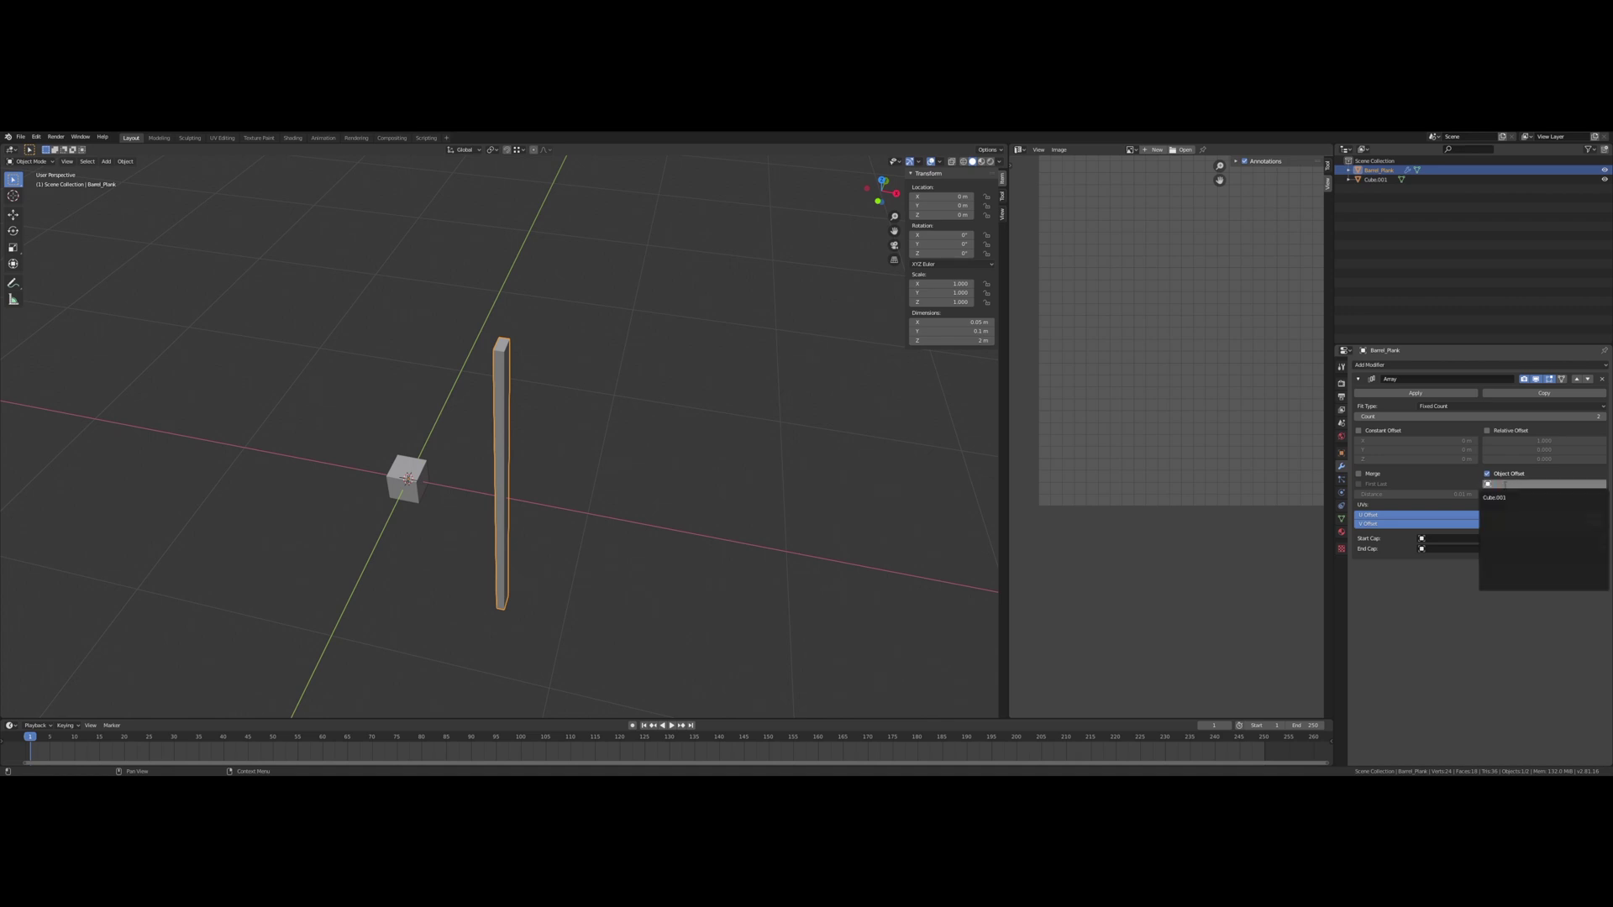
click(1504, 497)
middle_drag(603, 446, 580, 443)
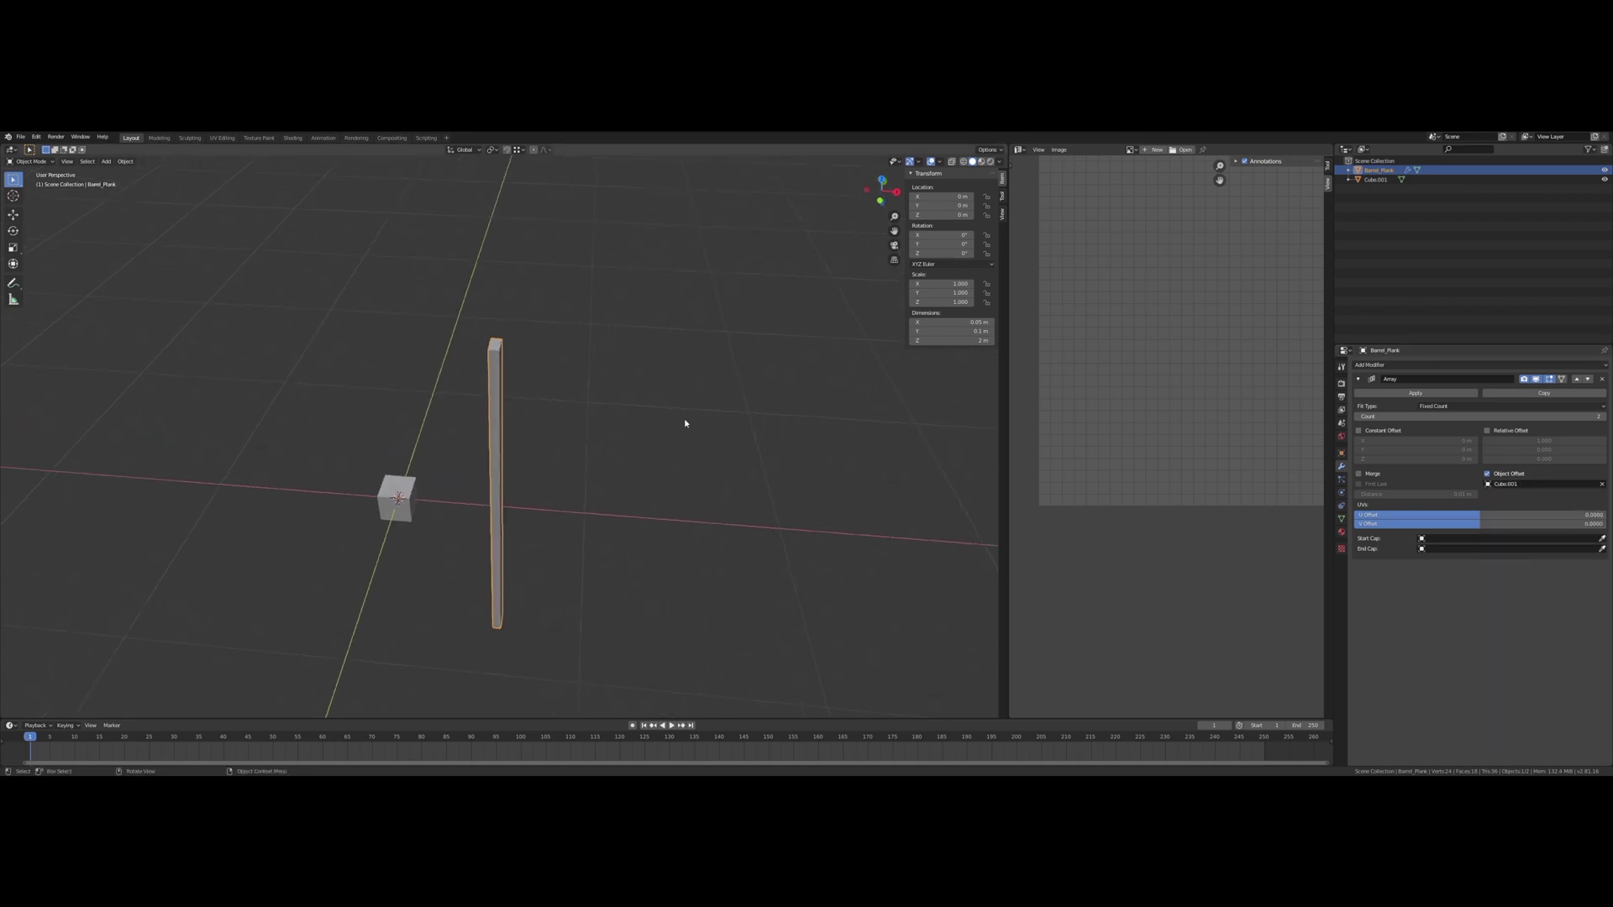
Step: Set the Array modifier's fixed count on Barrel_Plank to 16
middle_drag(686, 423, 655, 429)
click(399, 481)
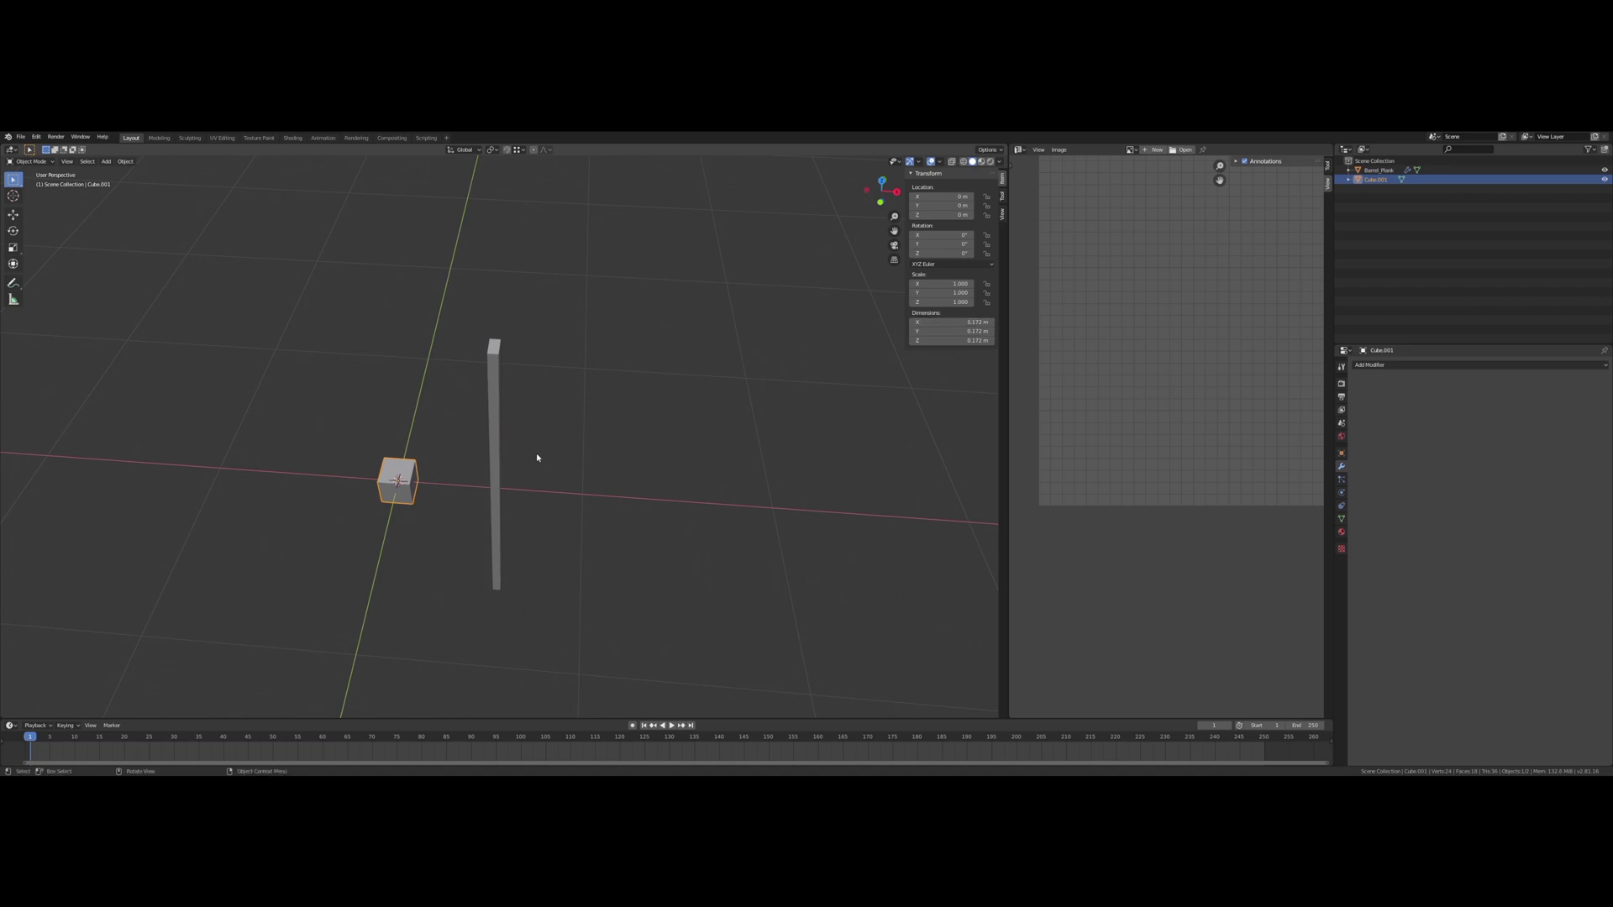
click(495, 458)
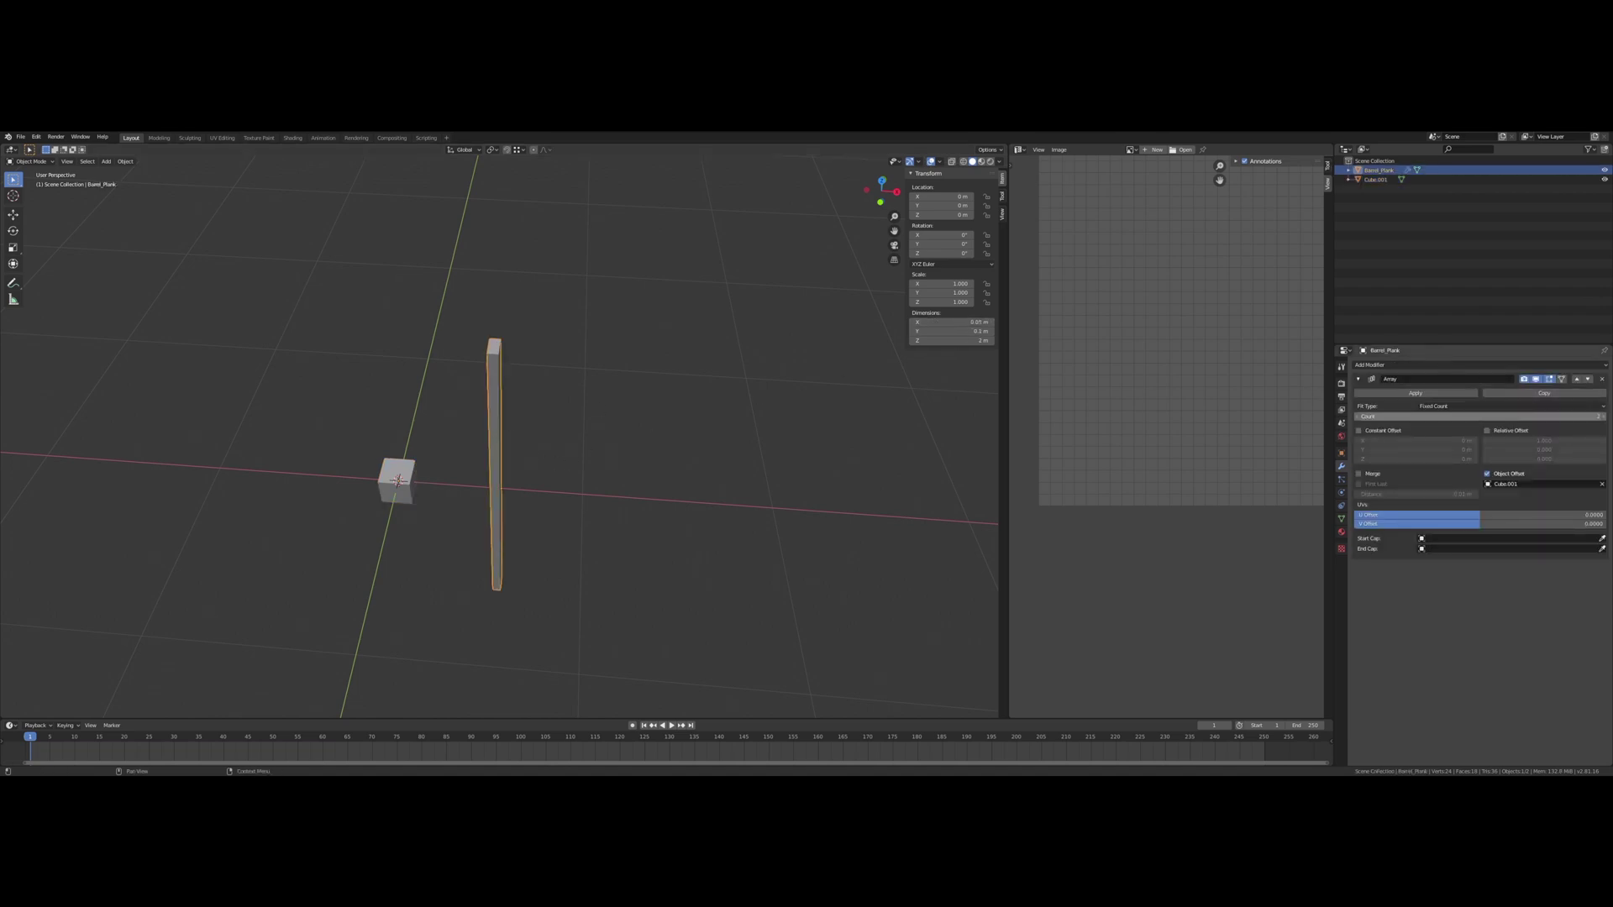
key(Return)
Step: Rotate the small cube at the origin 22.5° about Z so the planks array around the centre, then reselect Barrel_Plank
middle_drag(759, 290, 663, 298)
click(478, 404)
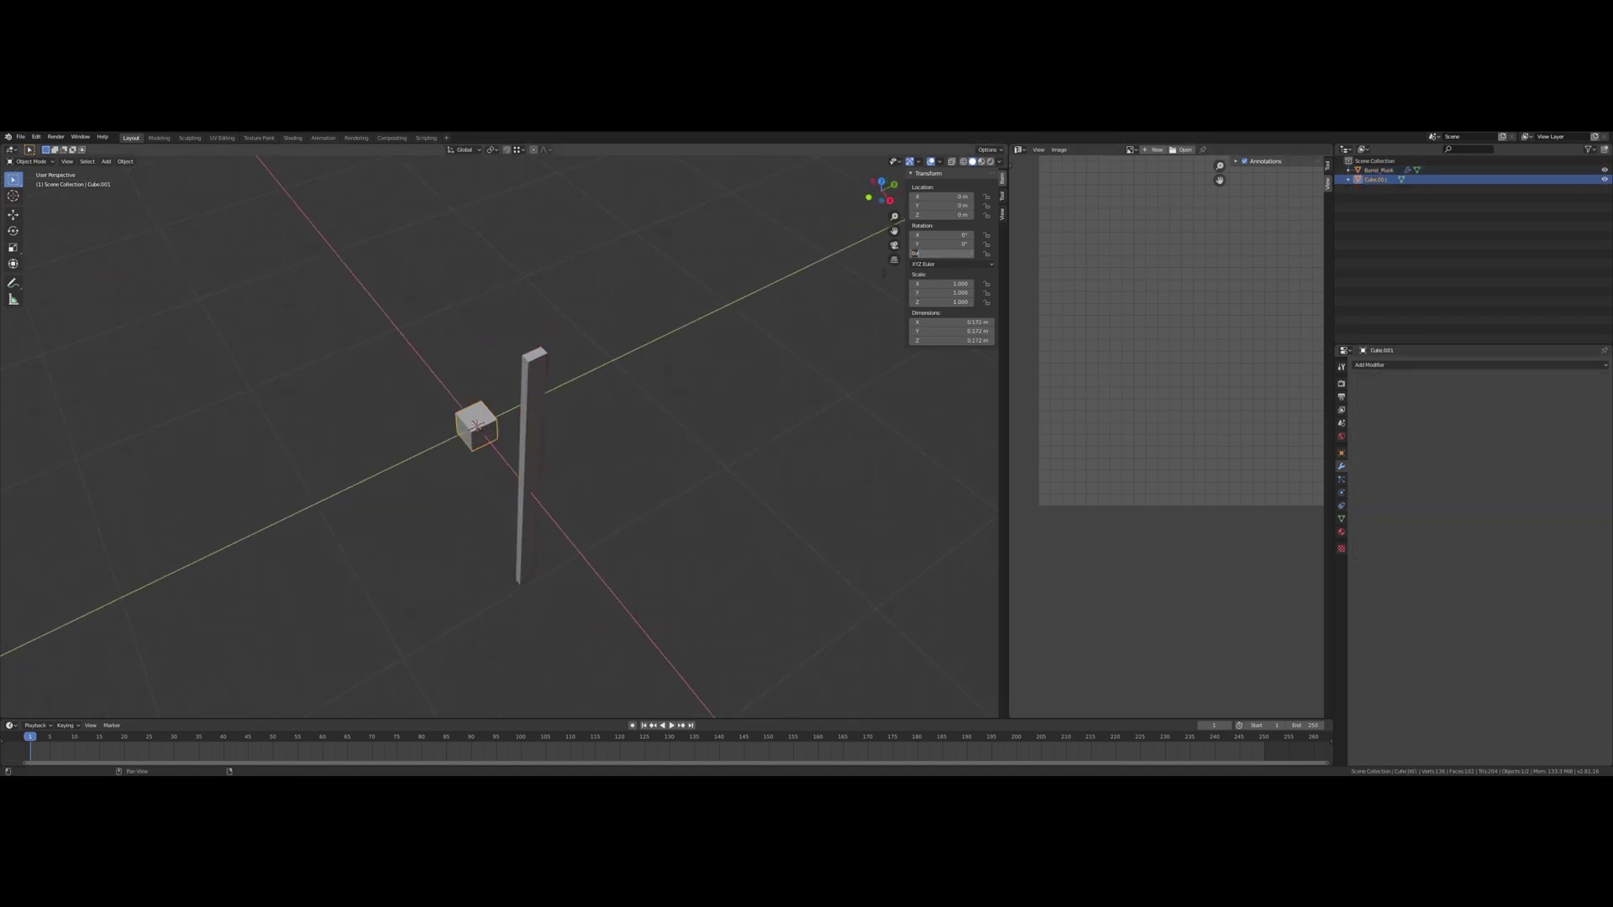
text(22.5)
key(Return)
middle_drag(480, 326, 564, 331)
click(564, 331)
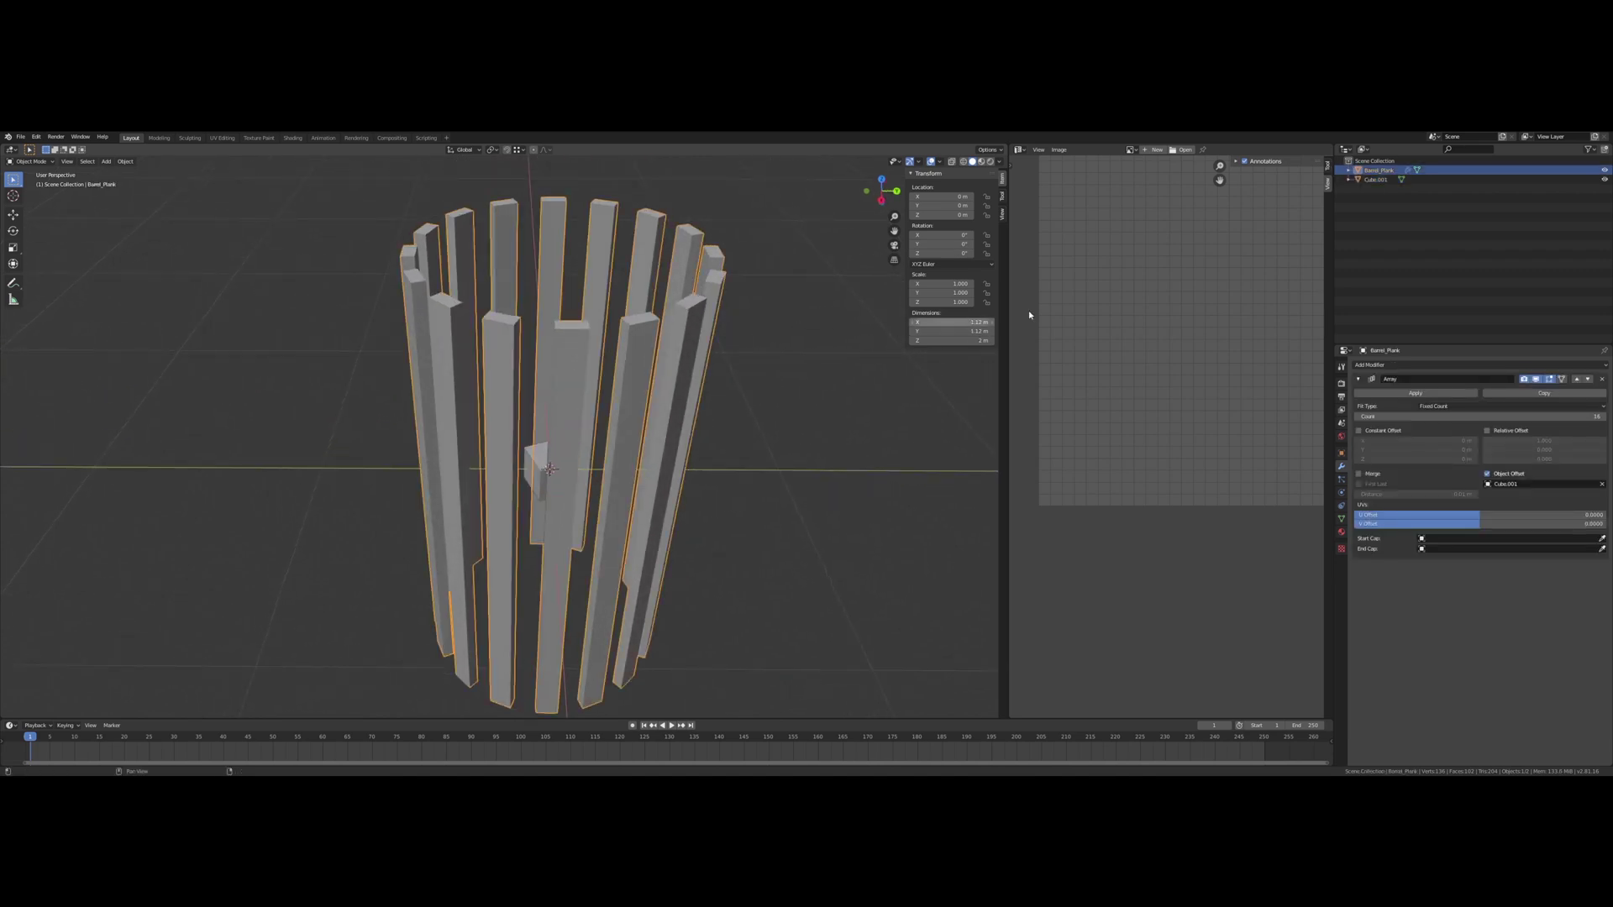
Step: Hide the array in the viewport and set the single plank's Y dimension to 0.2 m
middle_drag(721, 376, 672, 416)
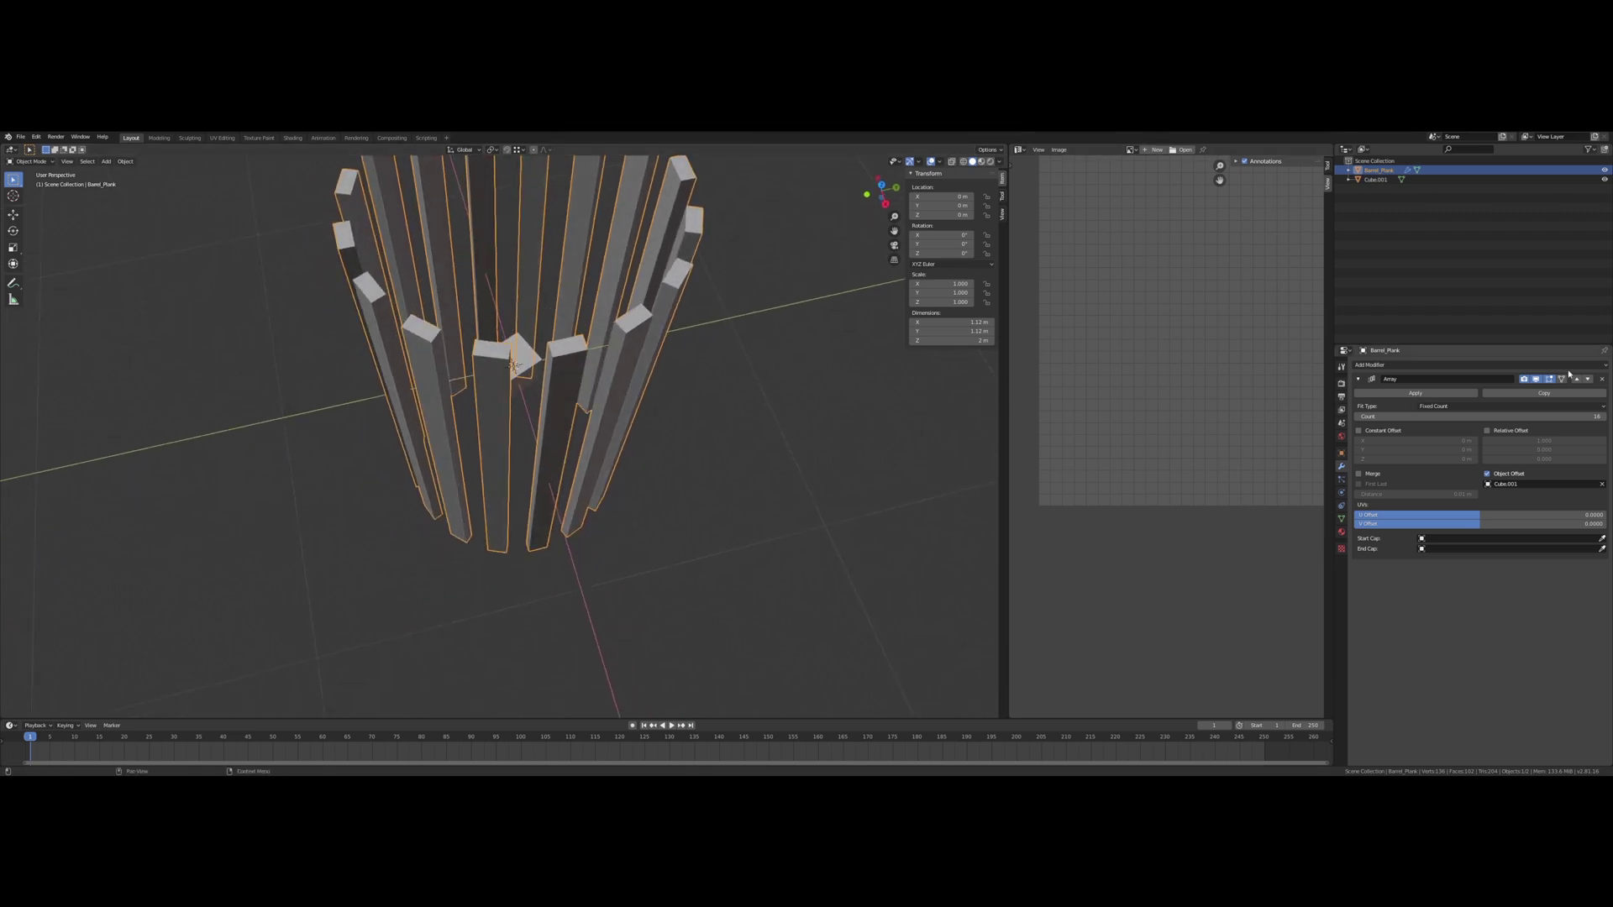
click(1537, 379)
middle_drag(760, 364, 693, 389)
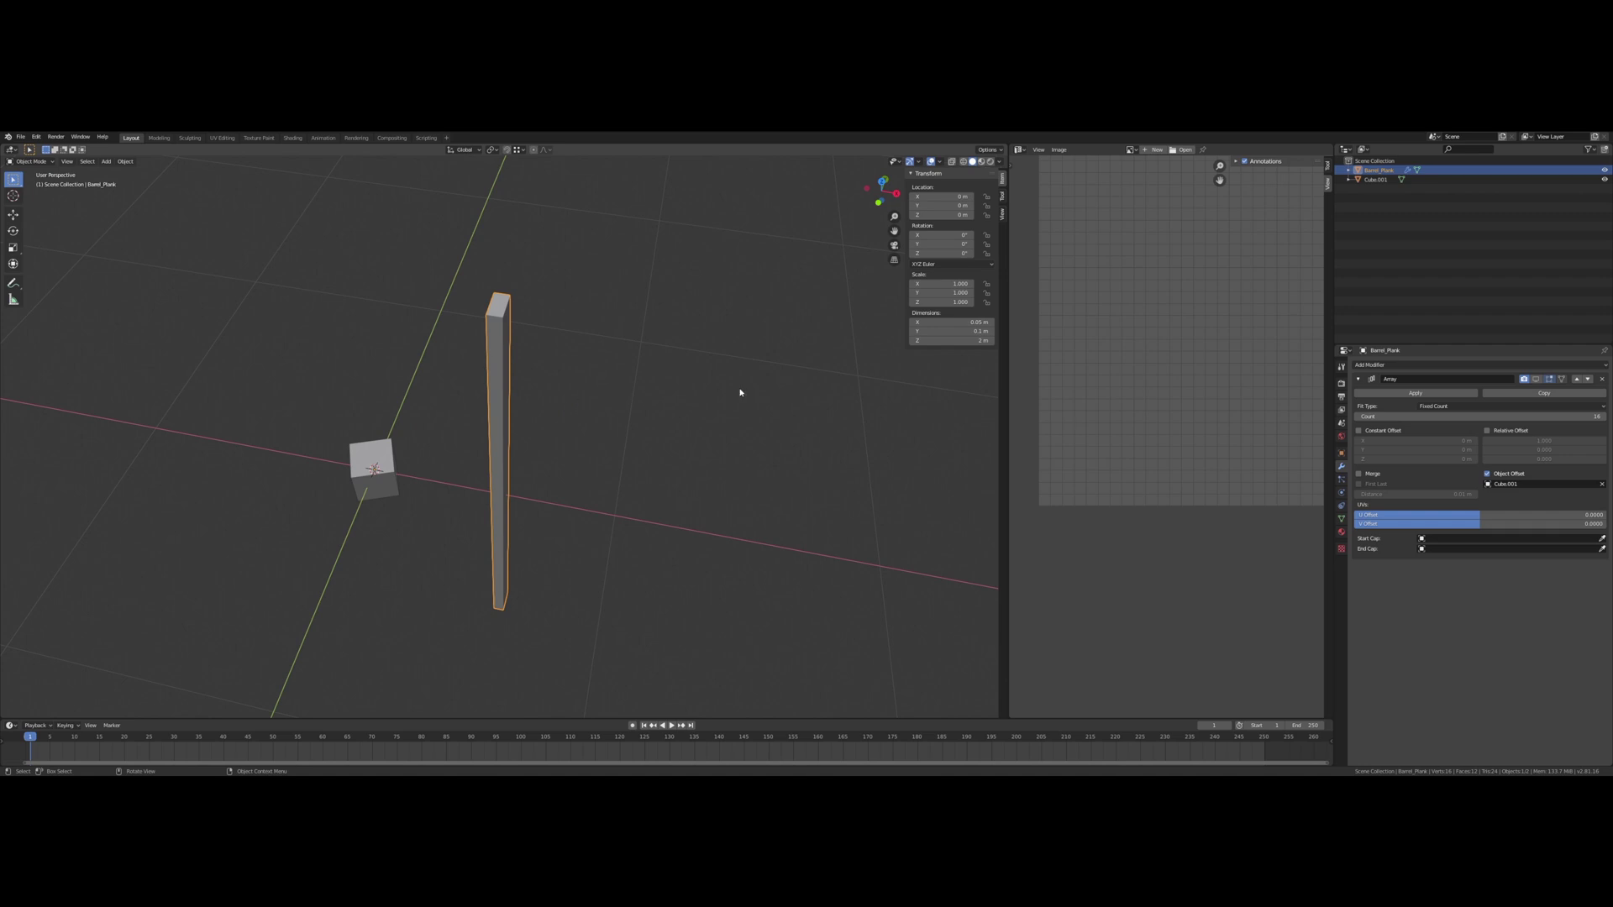
middle_drag(731, 400, 452, 433)
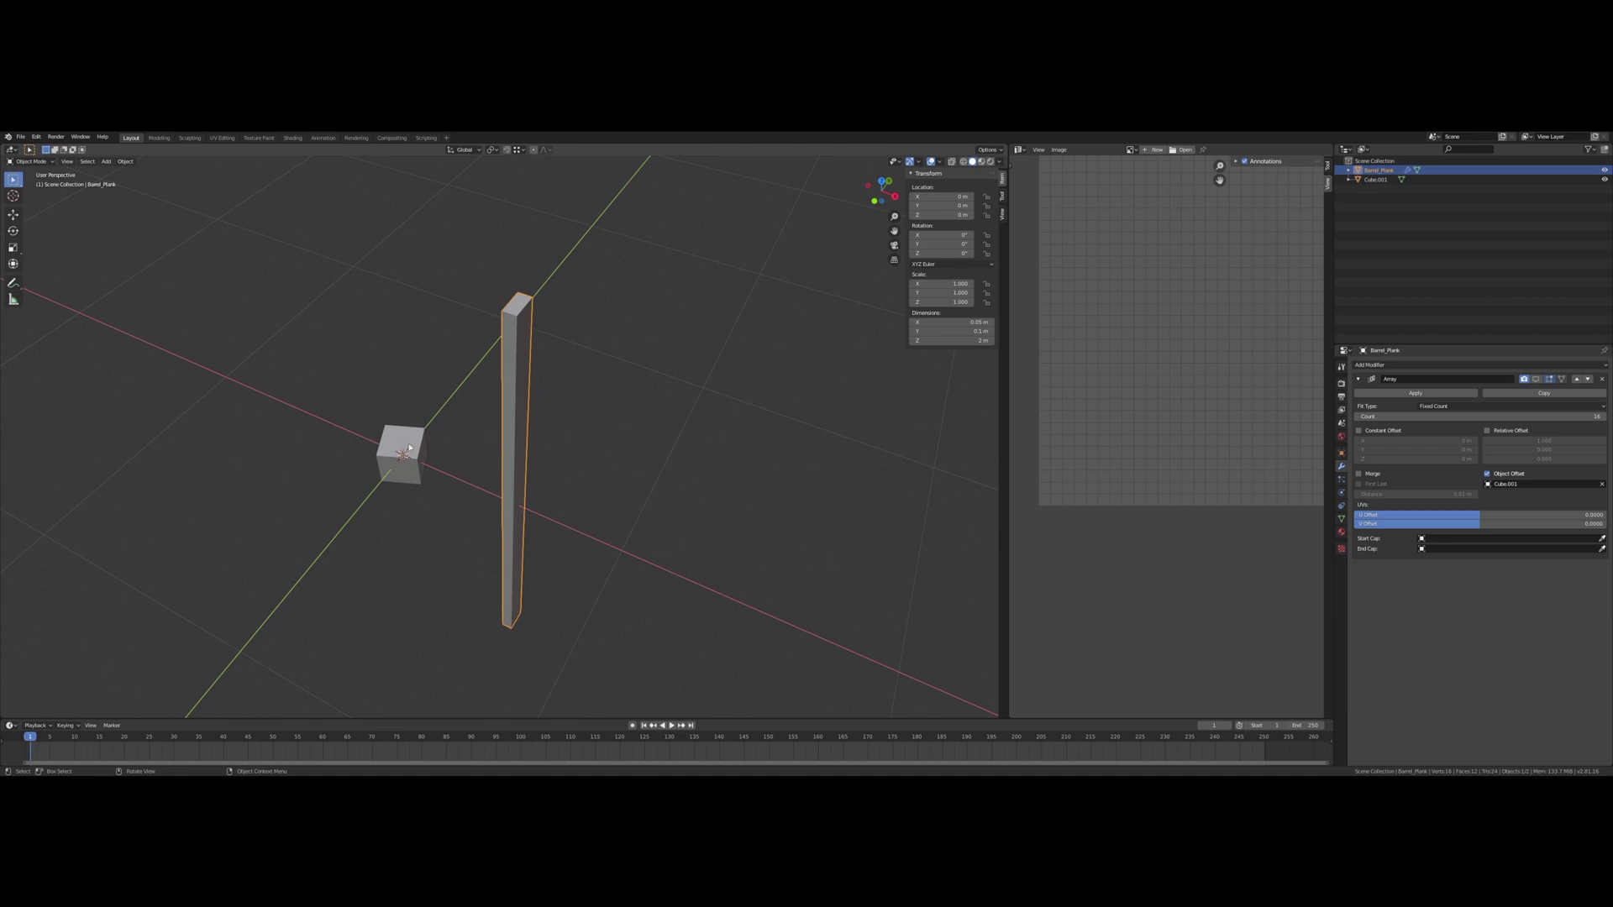
click(970, 332)
text(0.2)
key(Return)
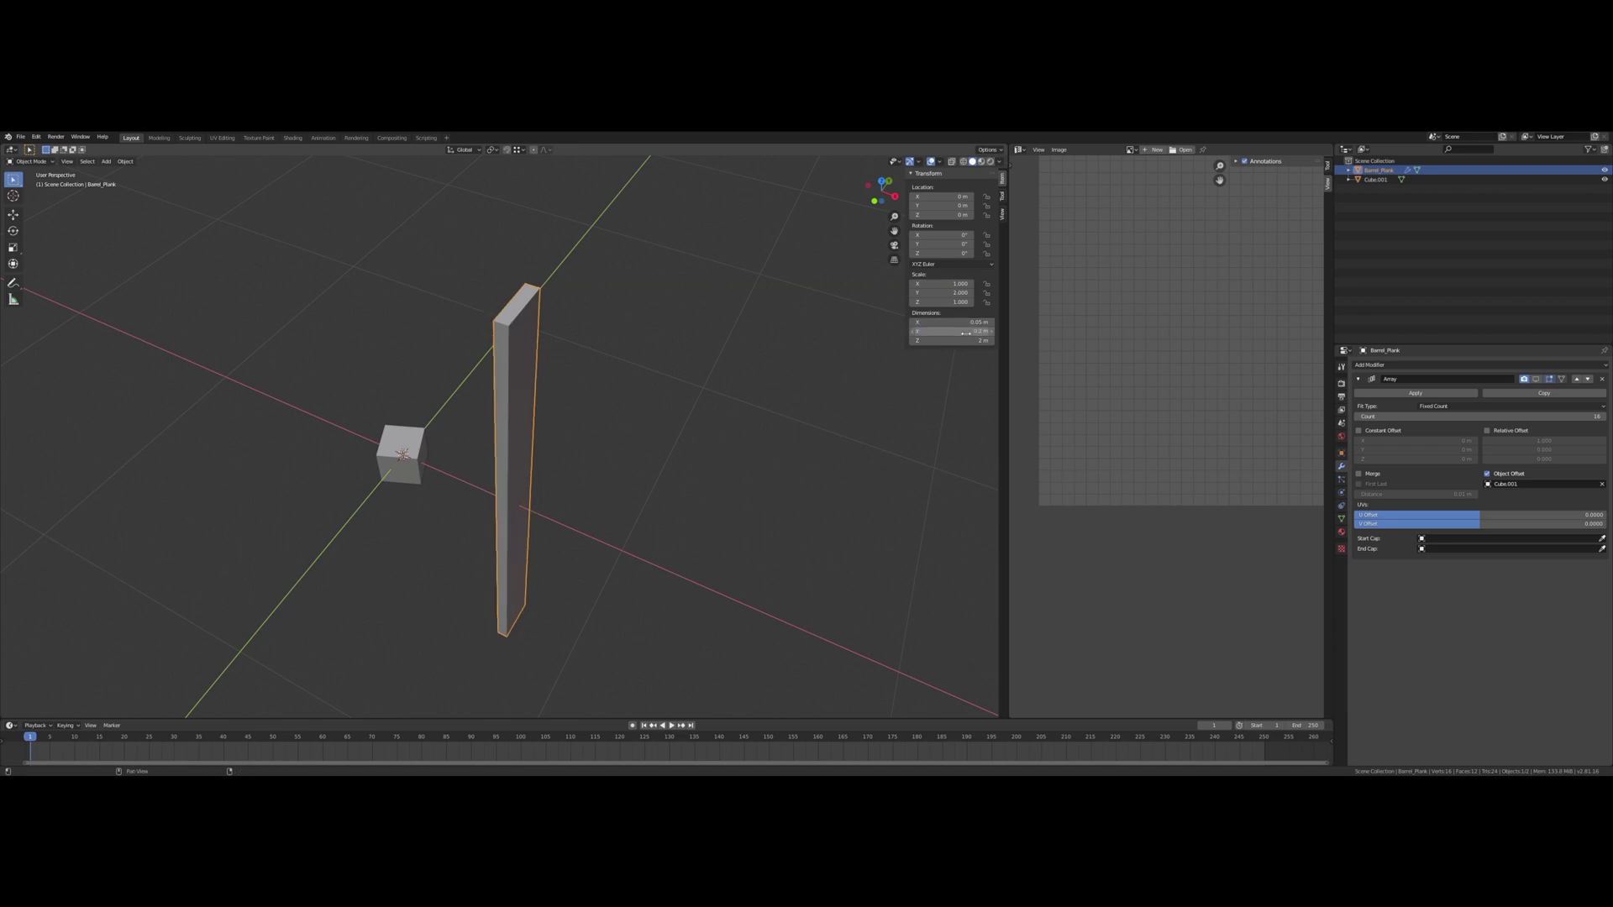
Step: Show the array in the viewport again and apply all transforms to the widened plank
middle_drag(568, 270, 496, 282)
middle_drag(563, 322, 626, 324)
click(1536, 378)
key(ctrl+a)
click(641, 329)
scroll(619, 315, up, 6)
scroll(620, 318, down, 2)
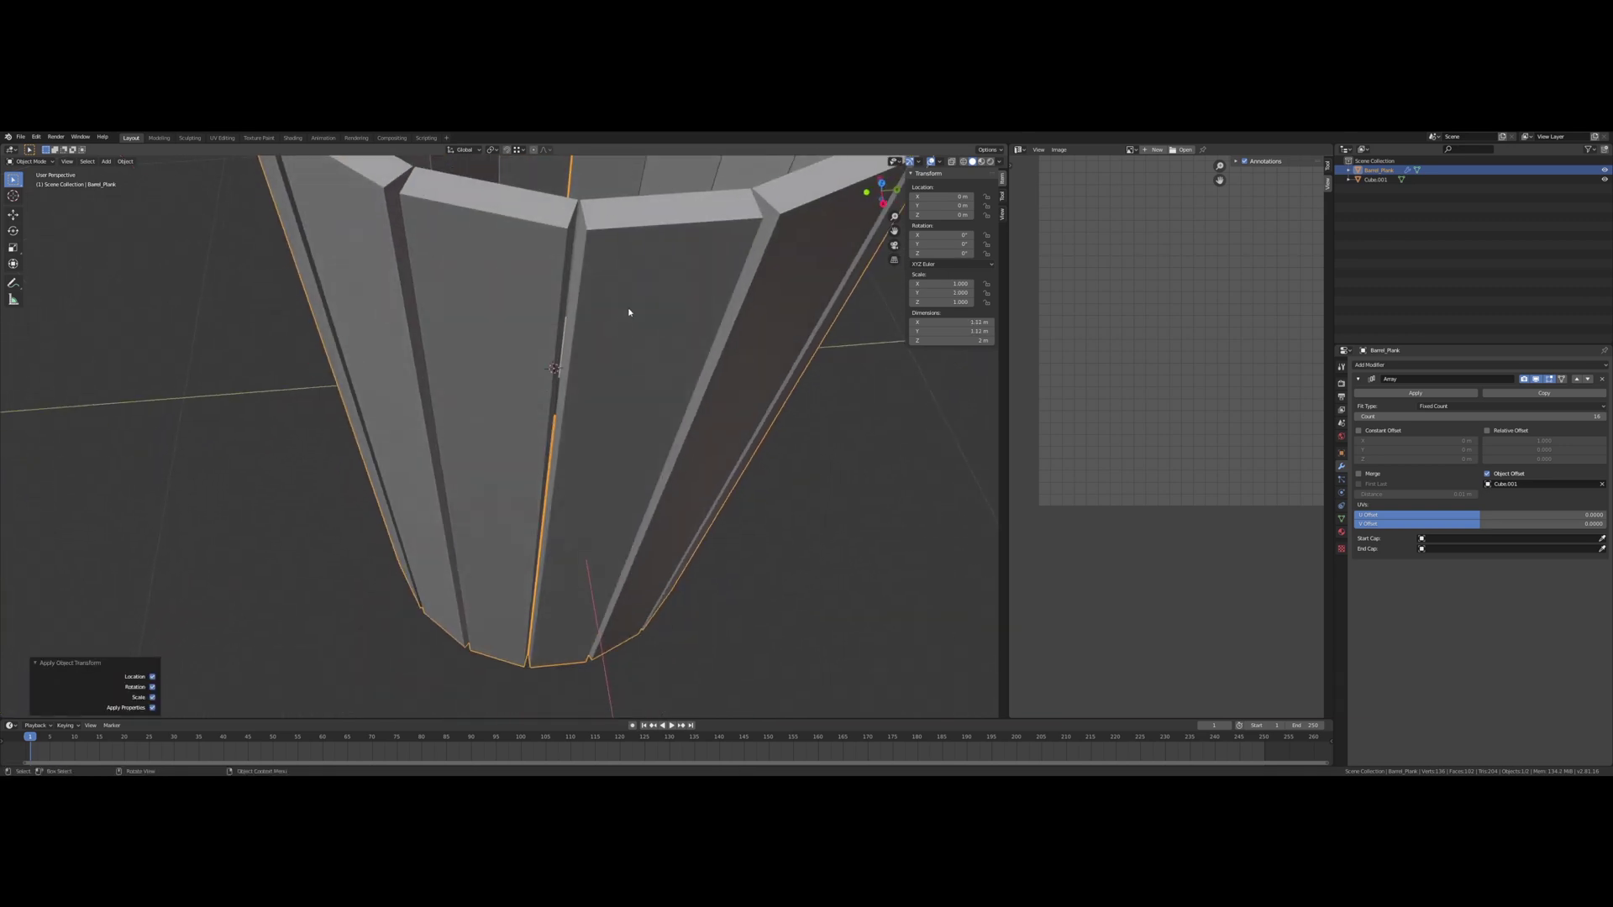
middle_drag(685, 331, 646, 374)
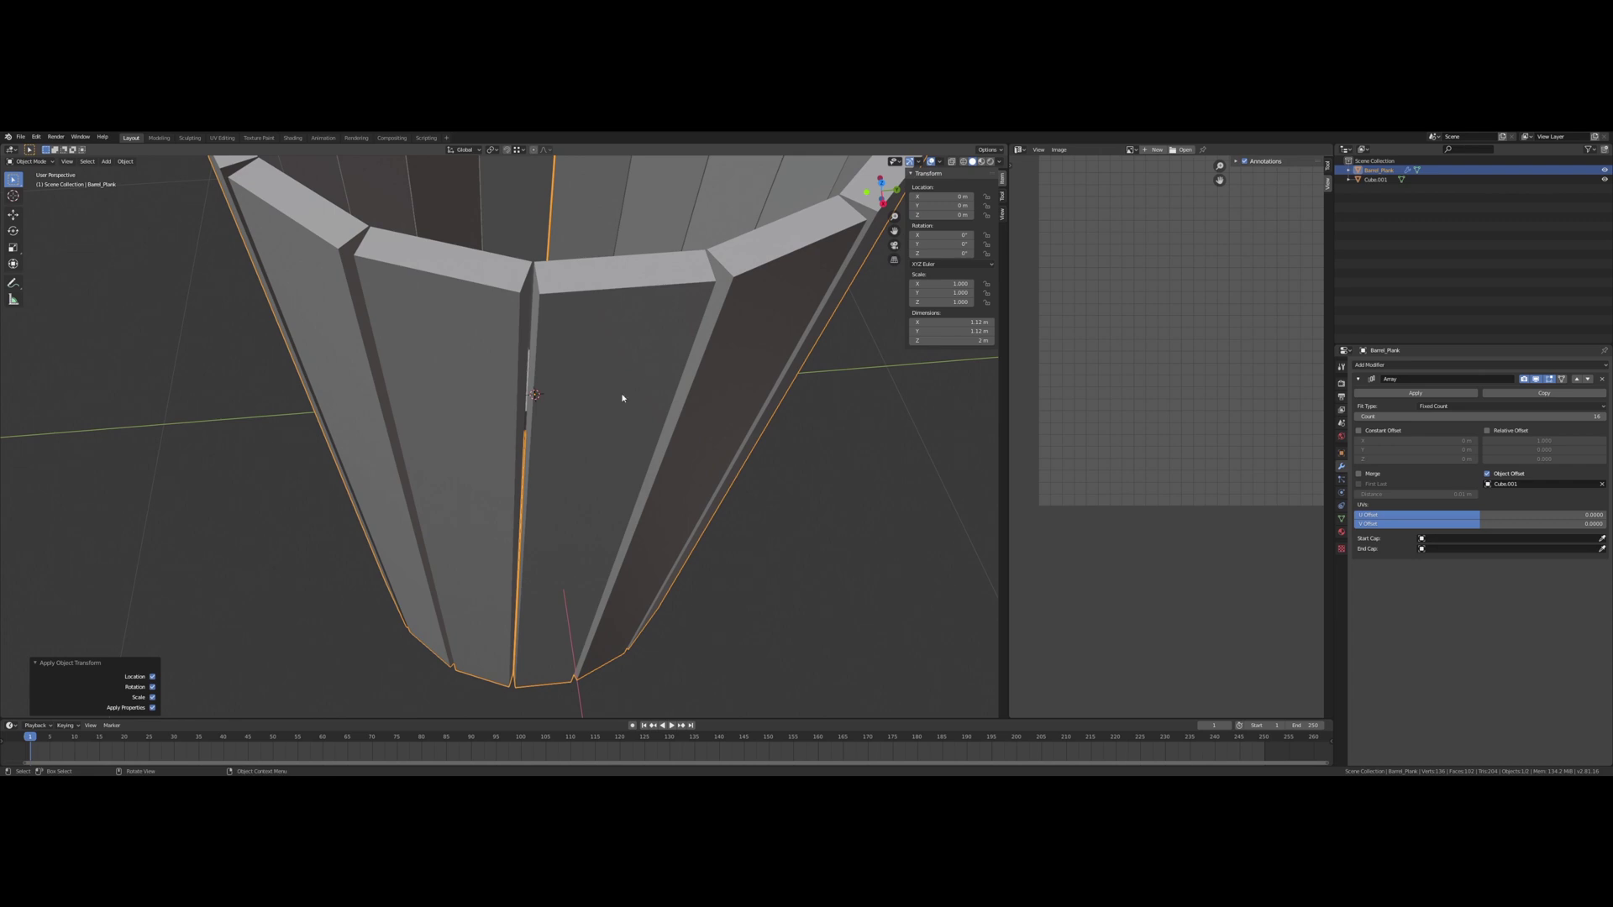
Step: Move Barrel_Plank slightly outward along the X axis and apply all its transforms
key(g)
key(x)
click(547, 409)
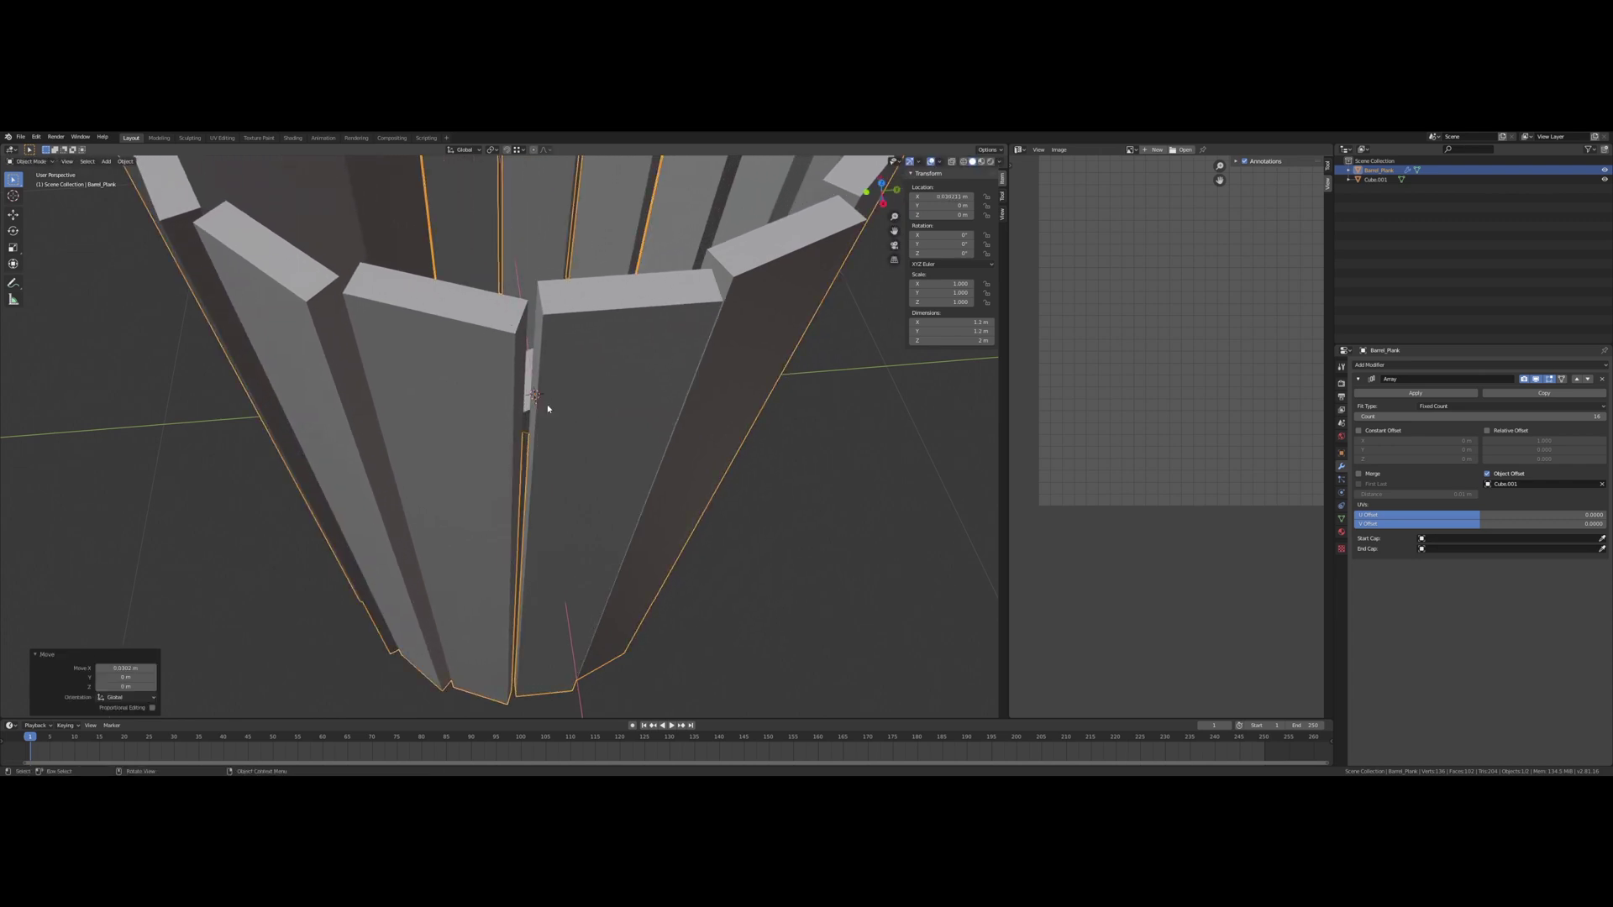
key(ctrl+a)
click(546, 406)
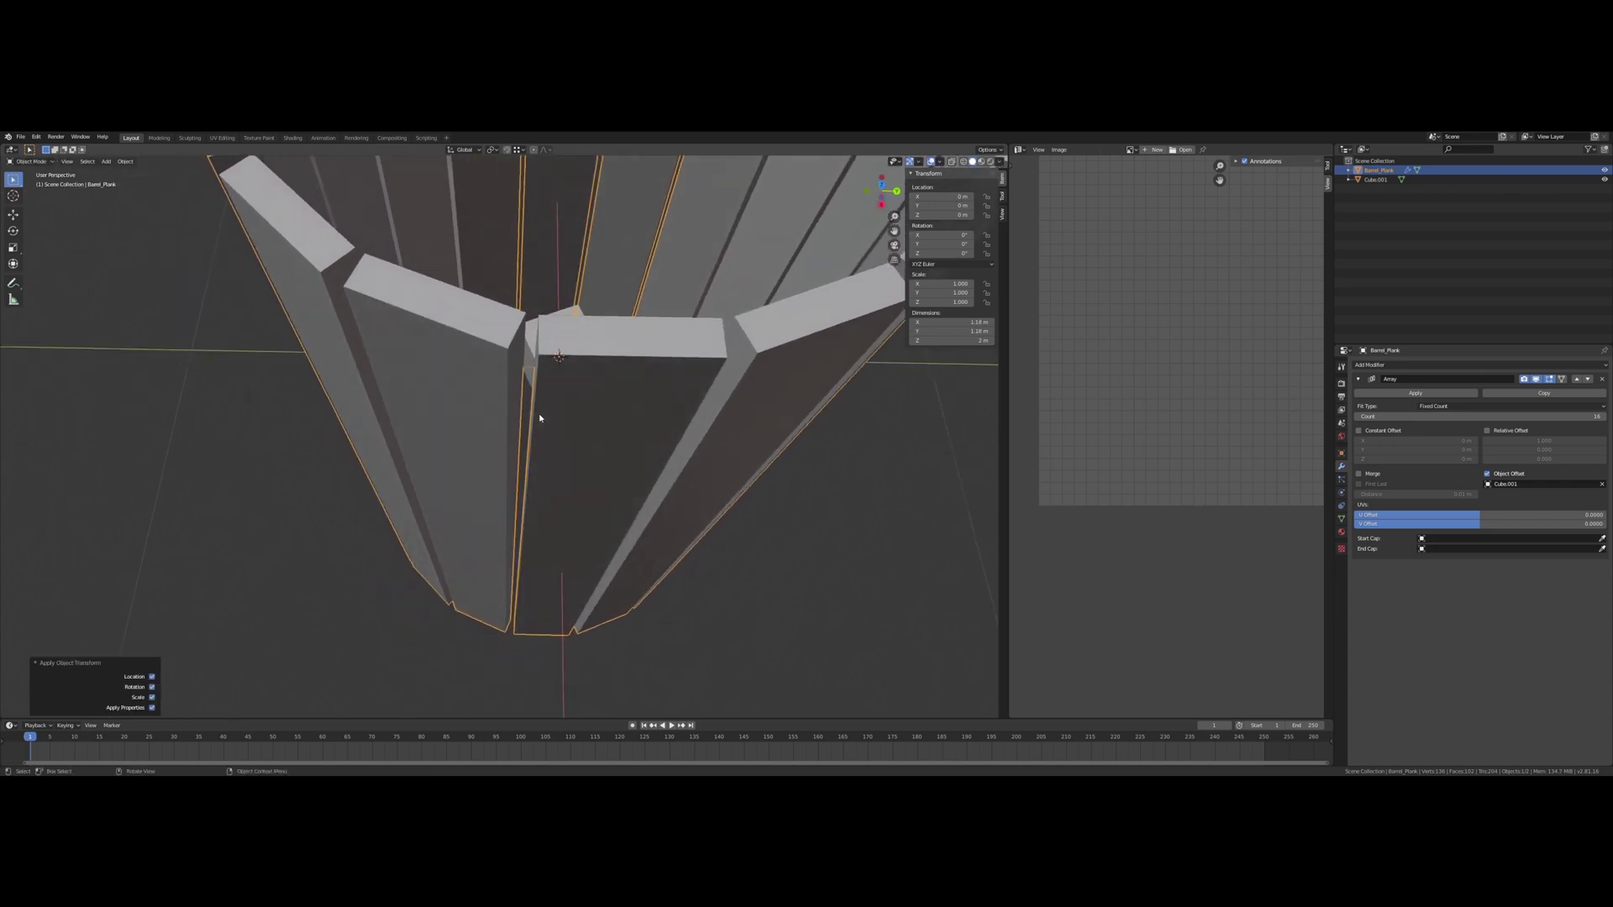
Step: Nudge Barrel_Plank back inward along X in small moves until the plank edges nearly meet, applying all transforms after each move
key(g)
key(x)
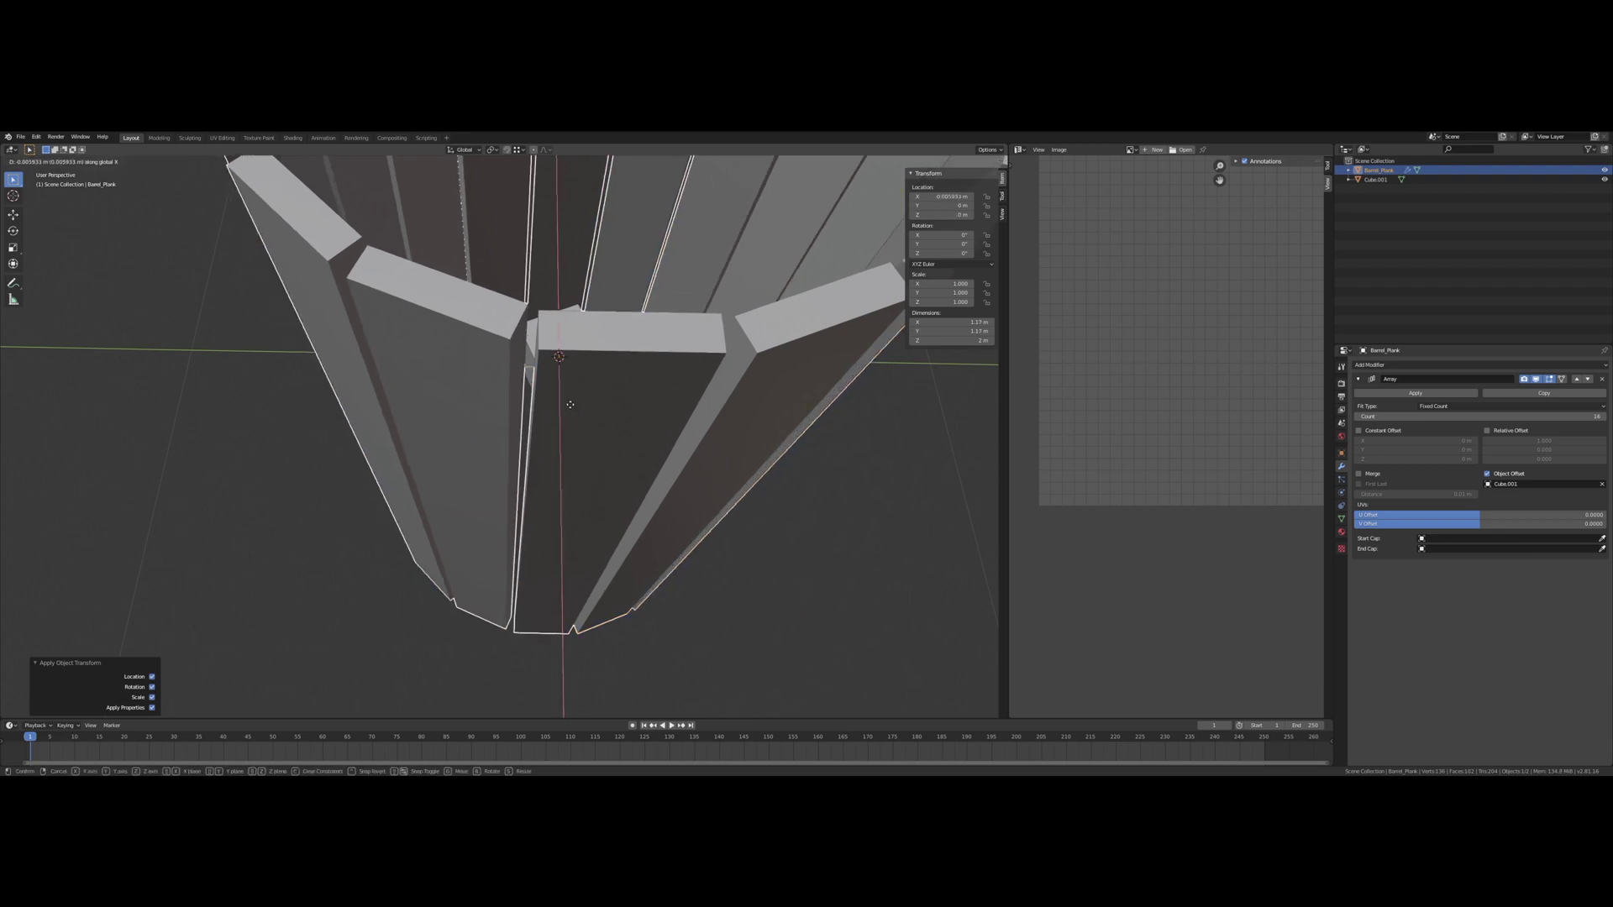
click(570, 403)
key(ctrl+a)
click(570, 406)
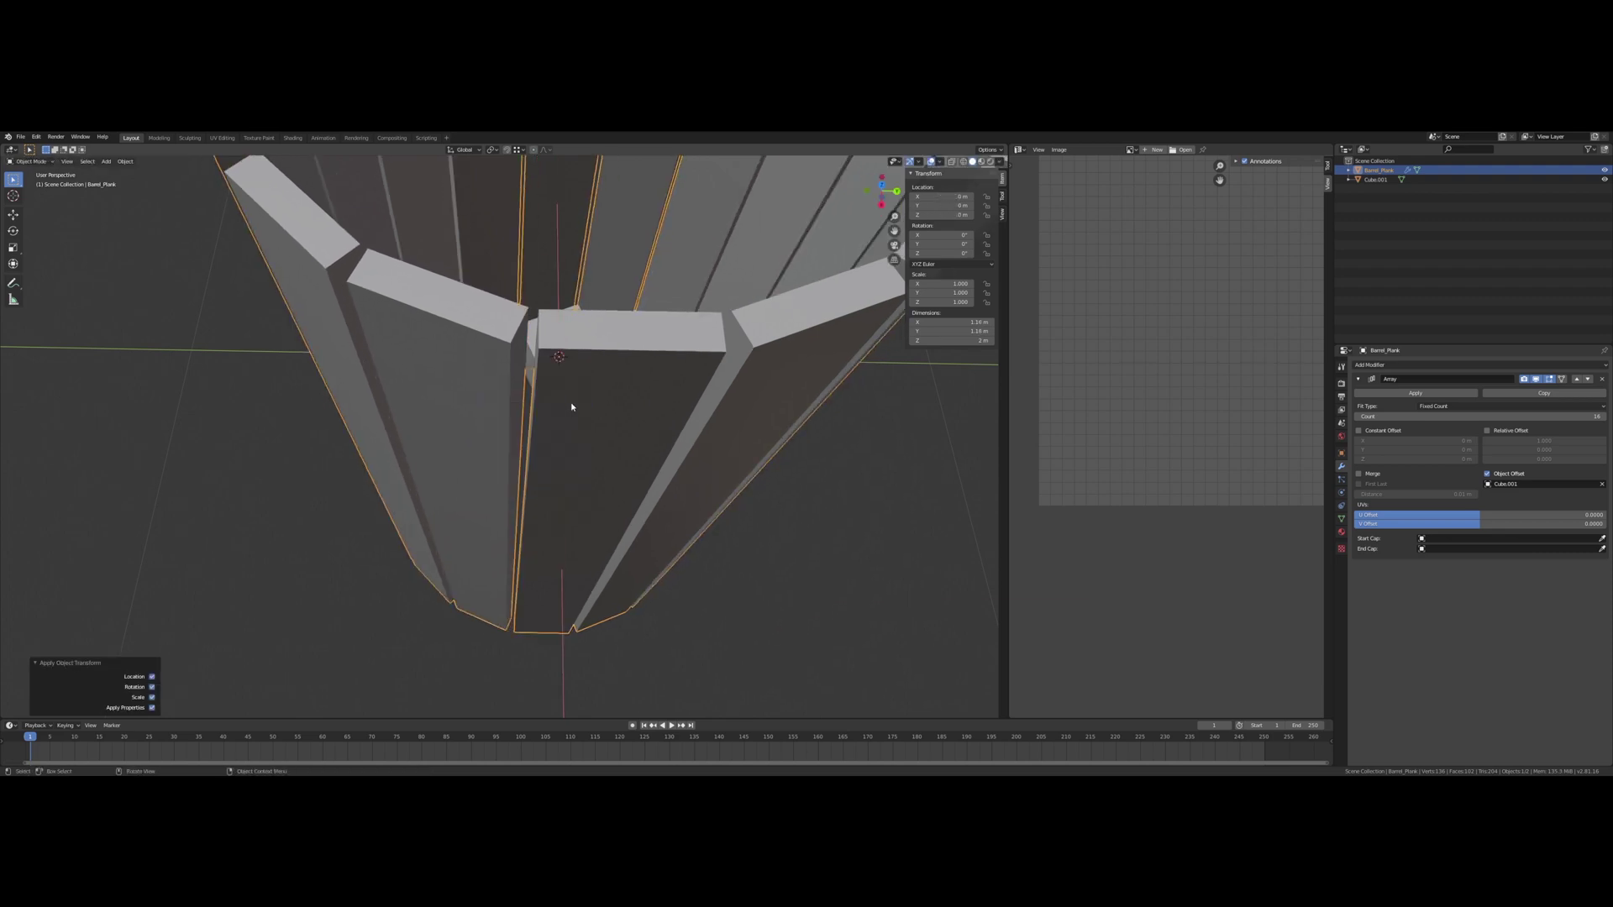
key(g)
key(x)
click(574, 392)
key(ctrl+a)
click(573, 394)
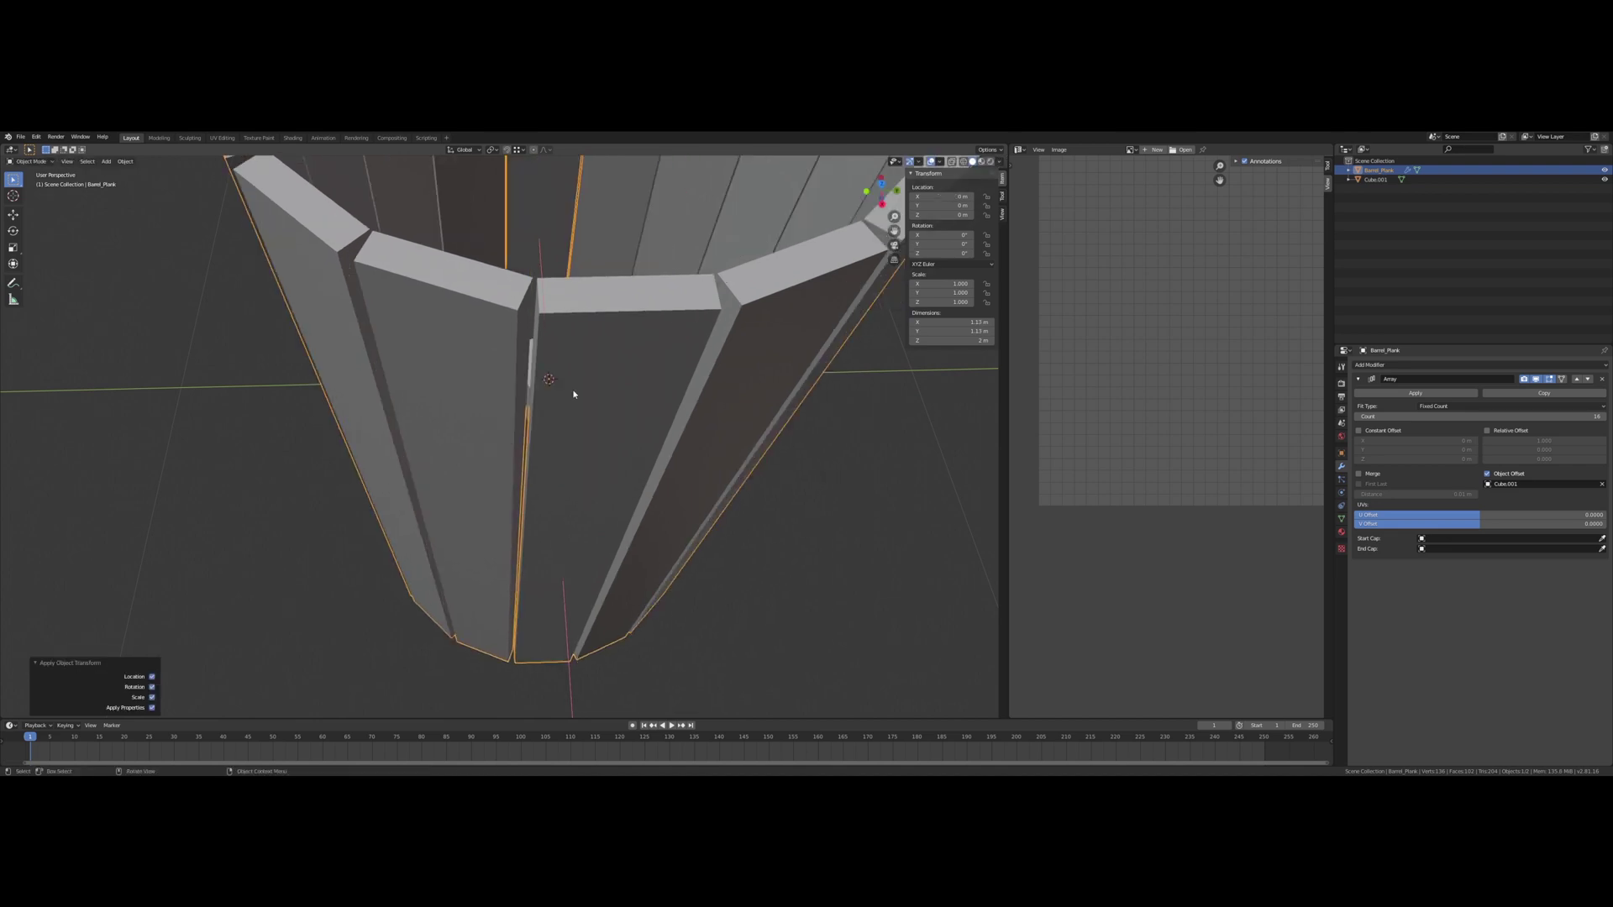
middle_drag(573, 393, 568, 407)
scroll(565, 384, up, 1)
middle_drag(569, 336, 531, 390)
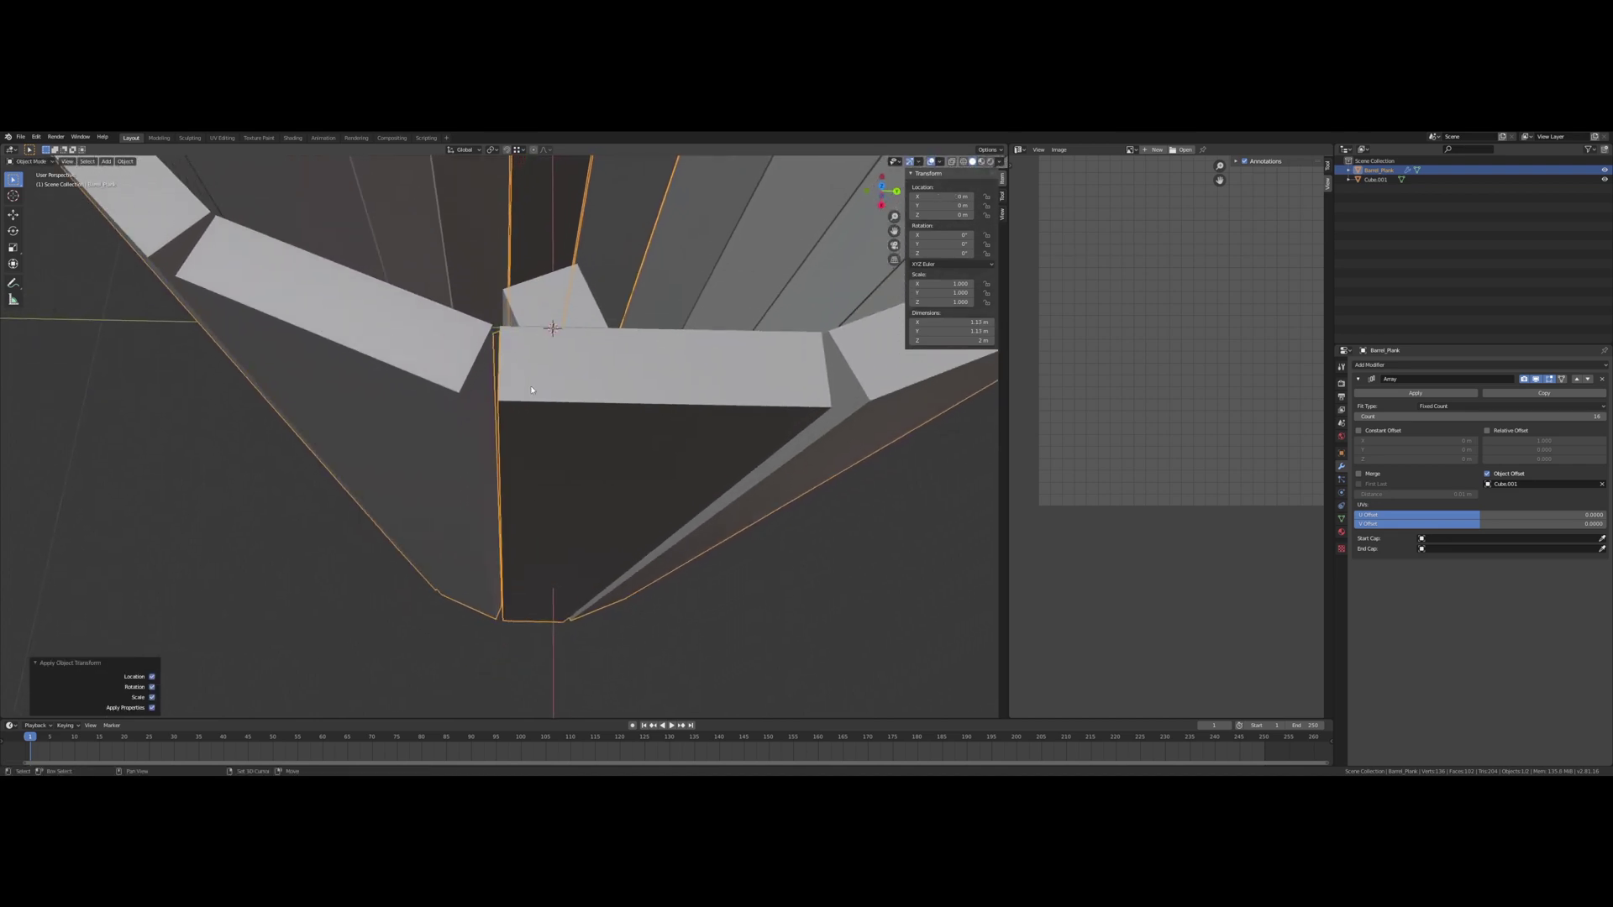
Step: Enter Edit Mode on Barrel_Plank and add one centred horizontal loop cut halfway up the plank
scroll(638, 404, down, 5)
middle_drag(638, 404, 617, 370)
scroll(571, 386, down, 4)
key(Tab)
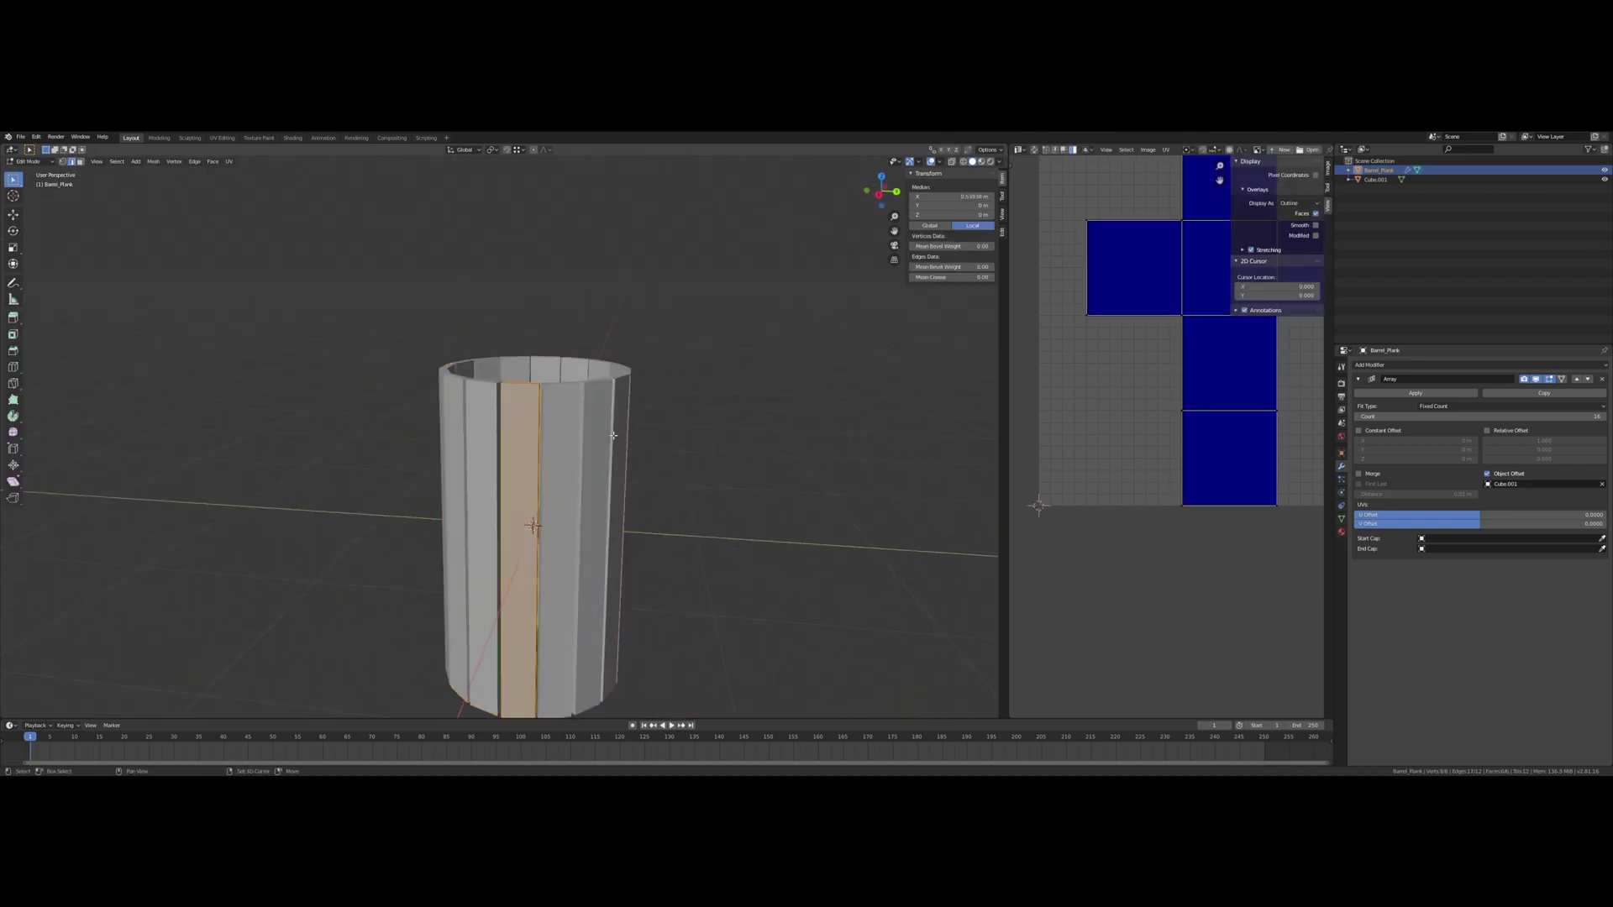
shift+middle_drag(613, 436, 519, 413)
scroll(547, 354, up, 4)
scroll(548, 356, down, 2)
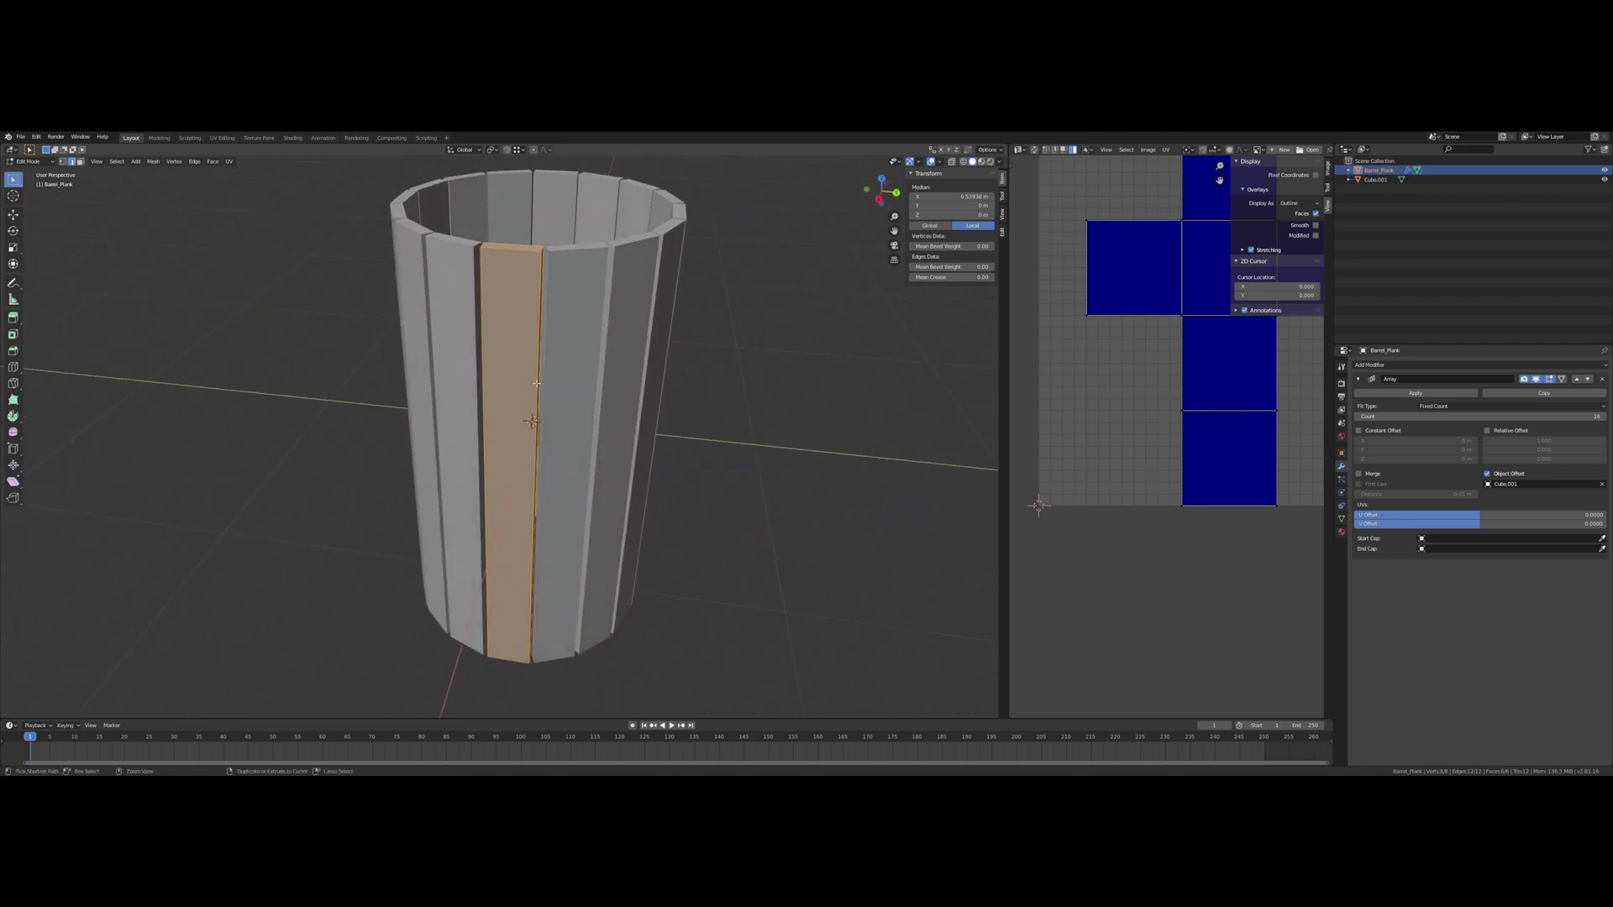
key(ctrl+r)
click(519, 412)
right_click(521, 413)
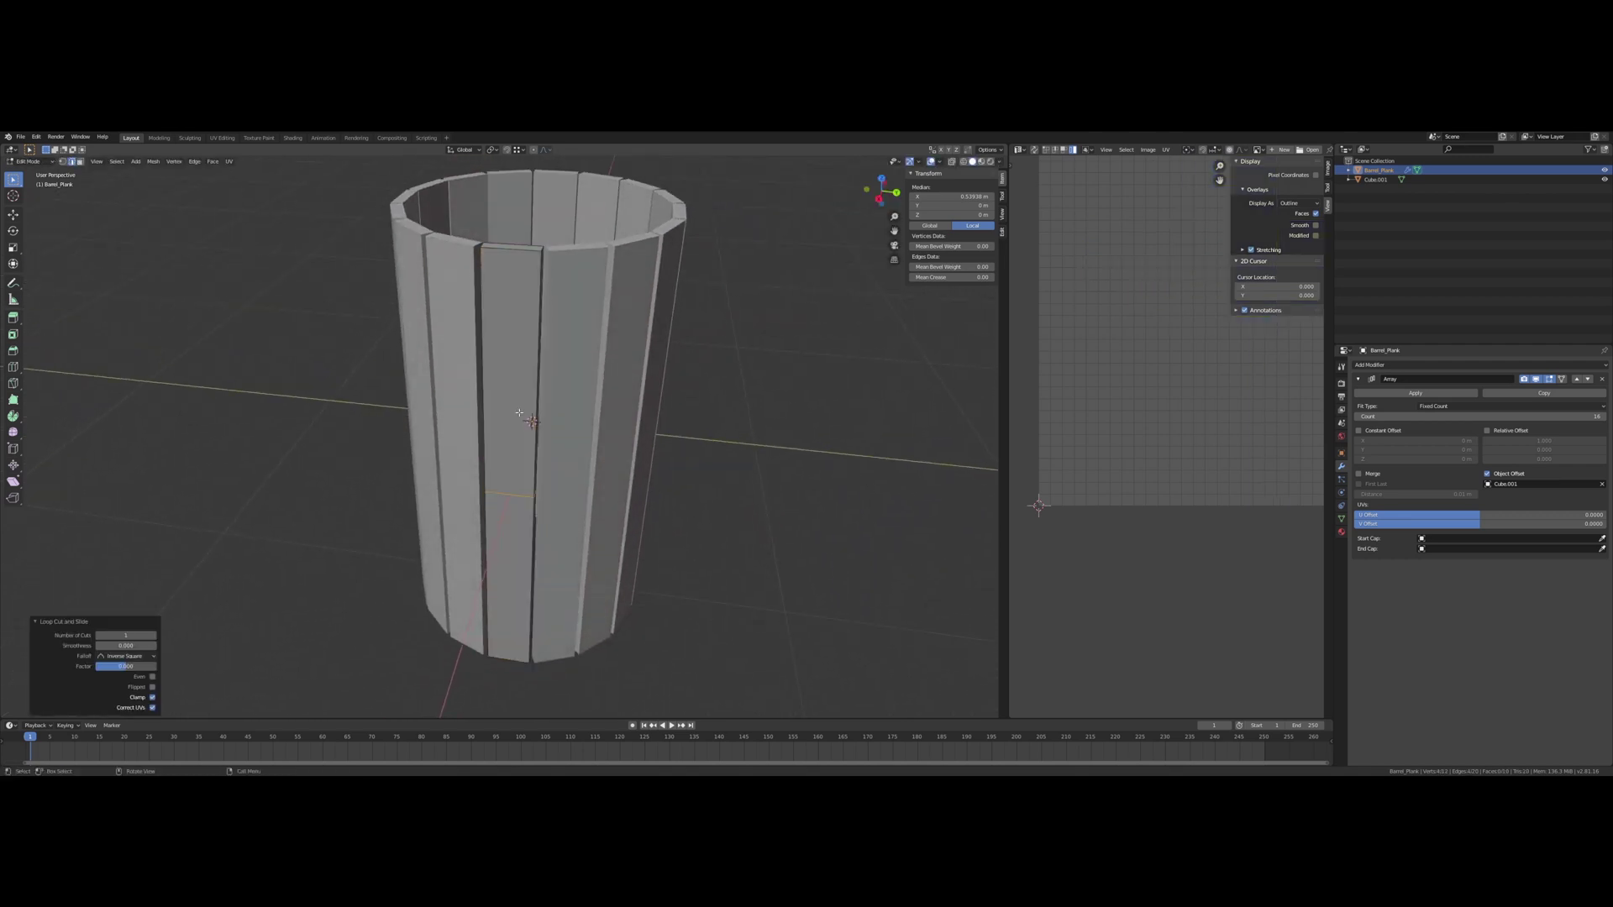
Step: Move the plank's middle edge loop outward along X to make the barrel bulge
middle_drag(543, 403, 480, 389)
key(g)
key(x)
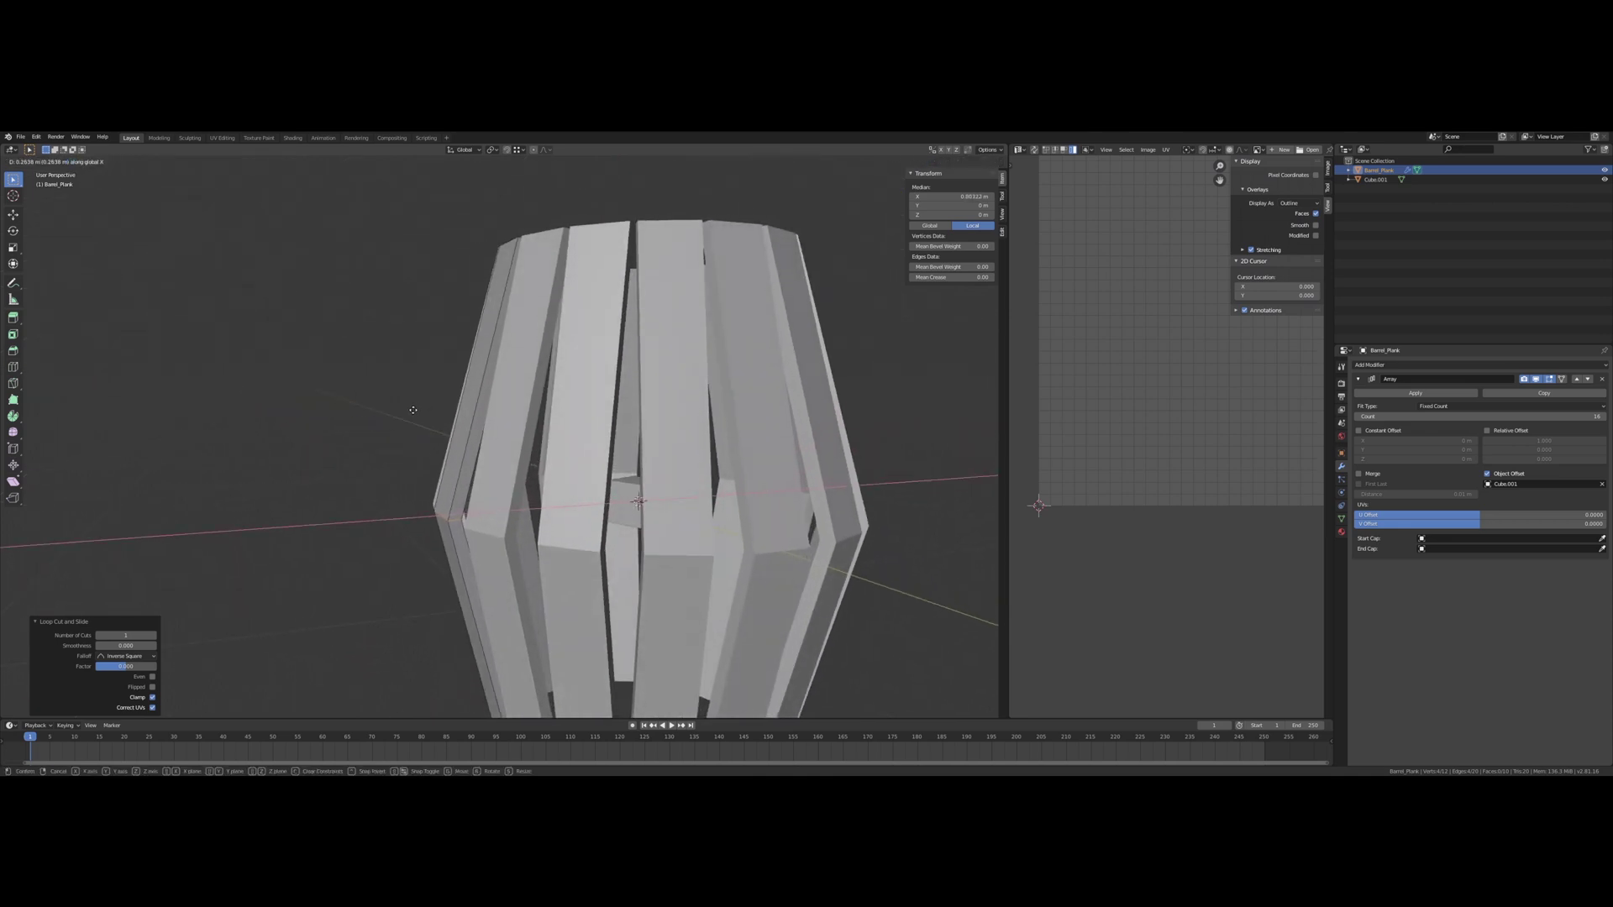
click(414, 410)
Step: Widen the middle edge loop along Y in two scalings to close the gaps between planks at the bulge
middle_drag(414, 410, 553, 352)
scroll(502, 405, down, 2)
scroll(494, 418, up, 3)
key(s)
key(y)
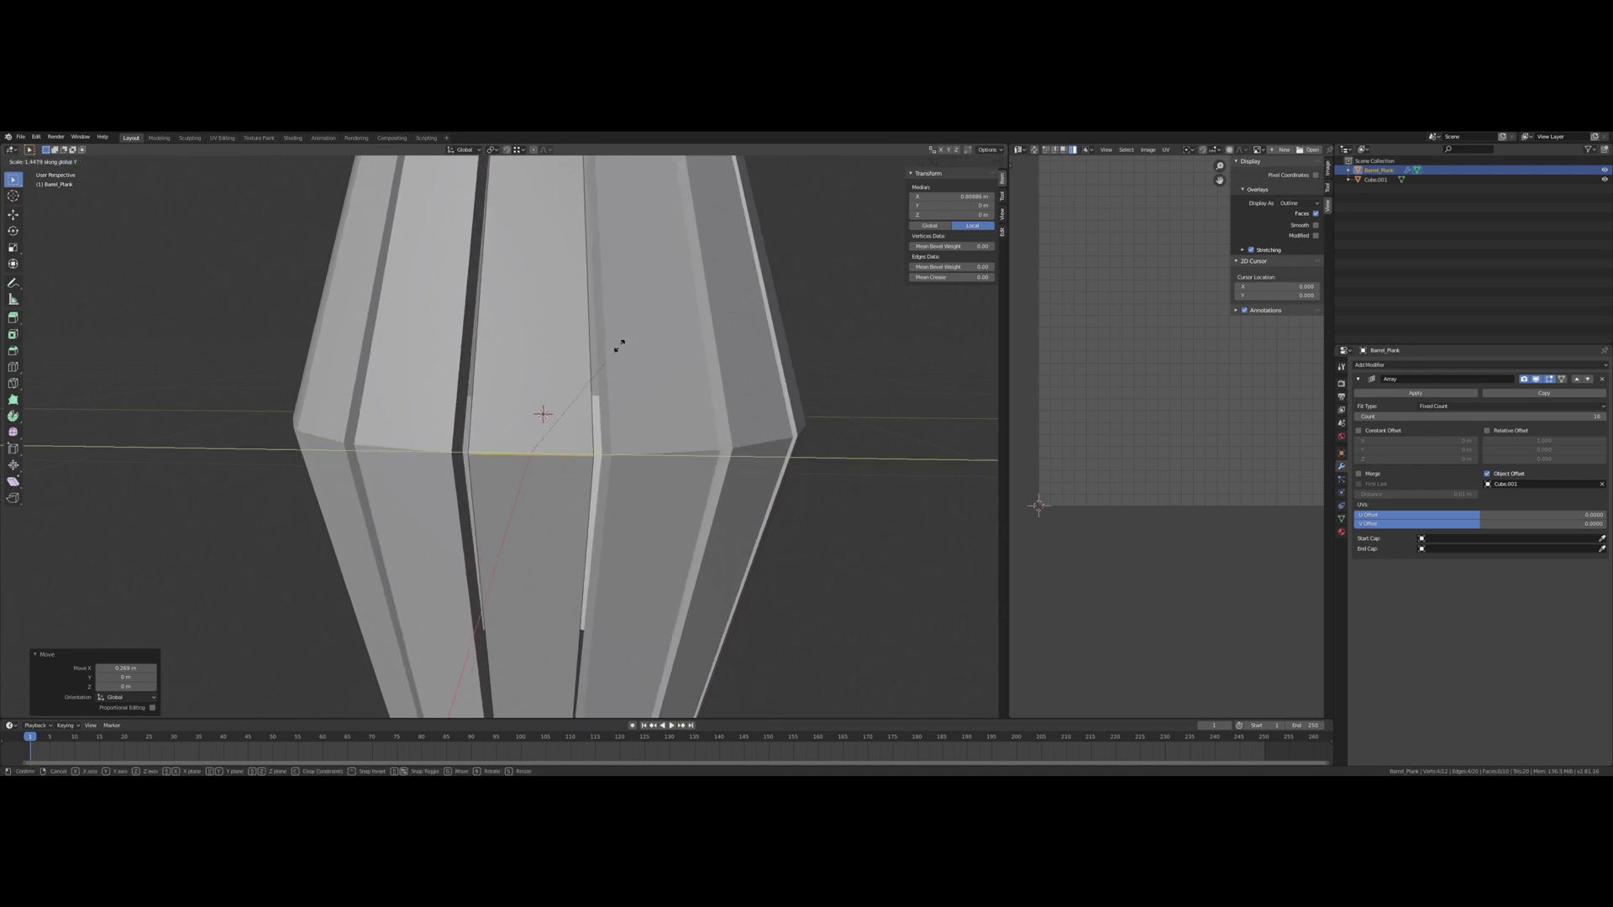
click(611, 351)
middle_drag(548, 370, 569, 364)
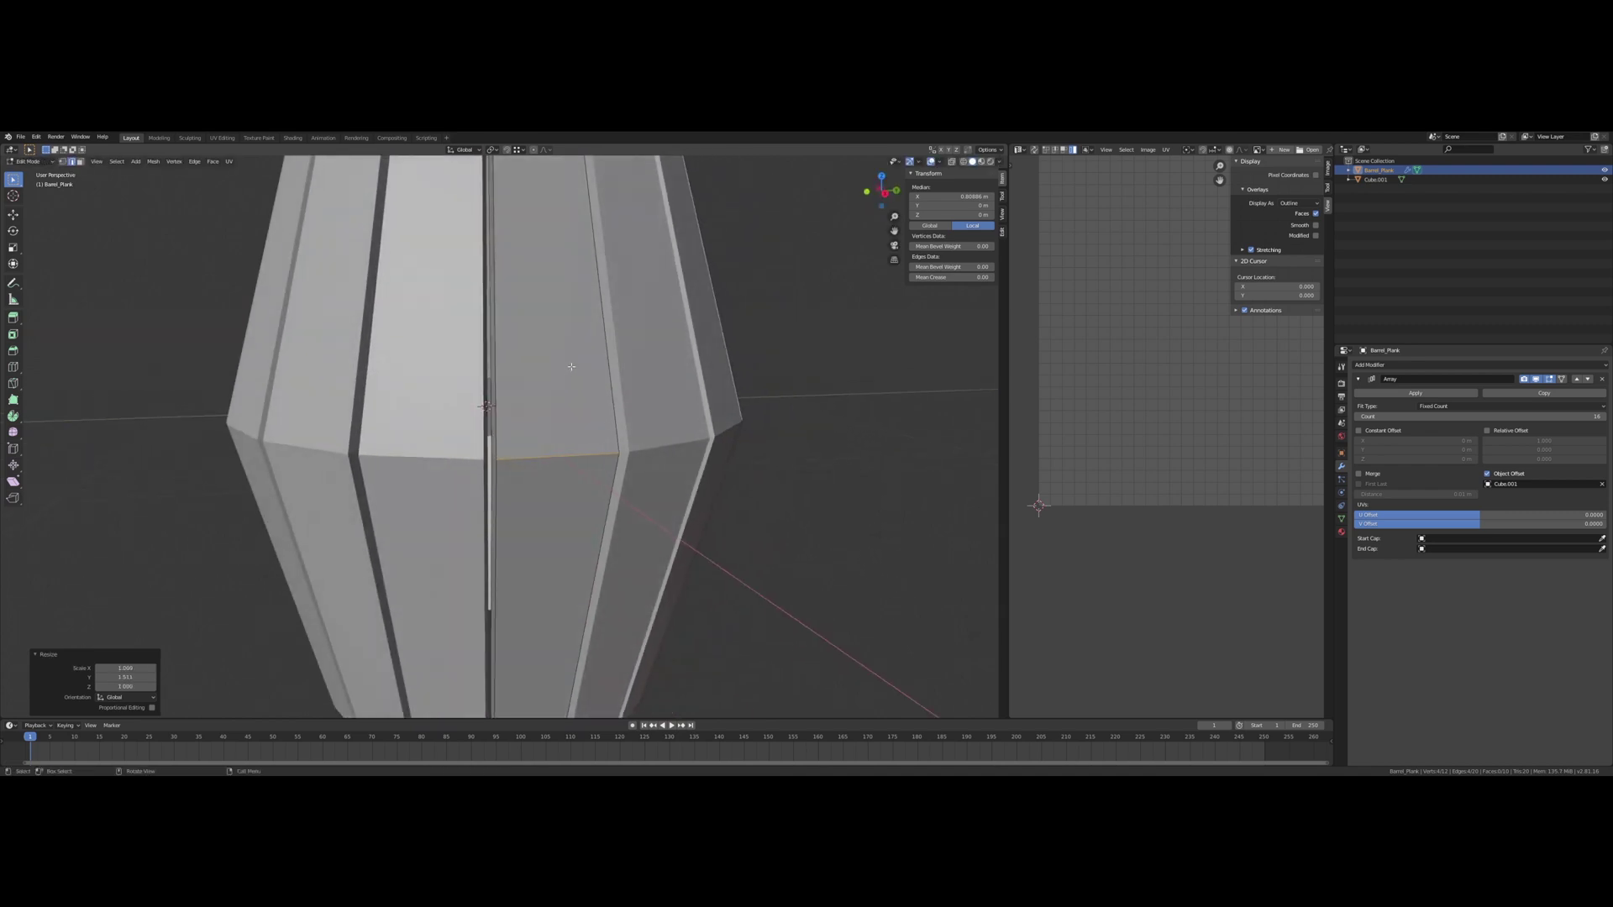
scroll(561, 378, up, 3)
key(s)
key(y)
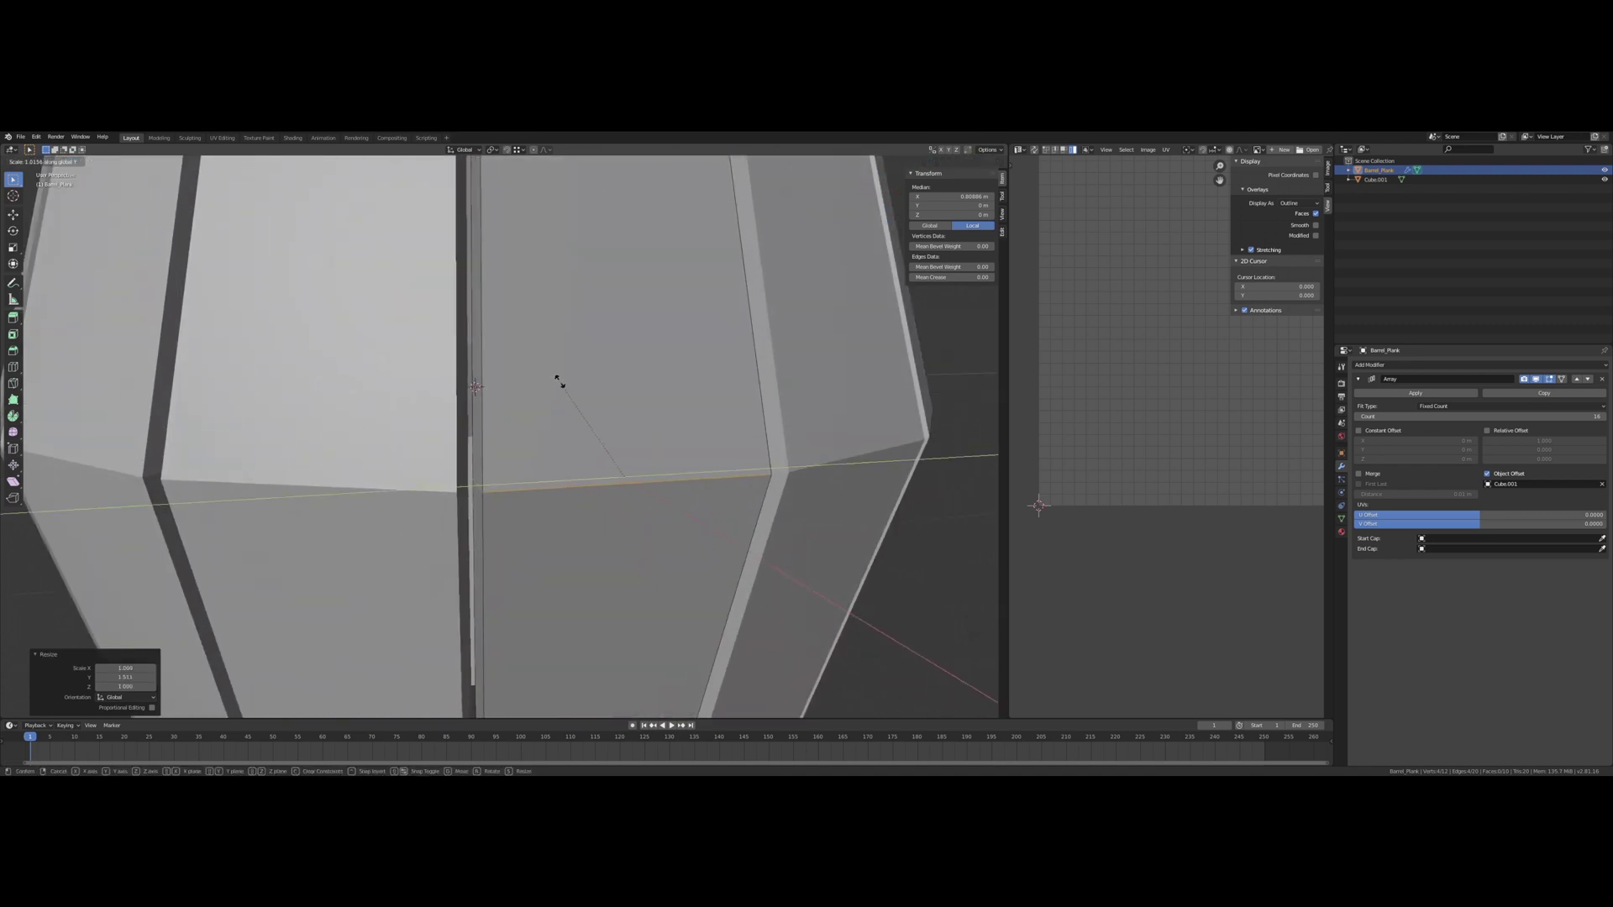
click(560, 381)
scroll(557, 344, down, 6)
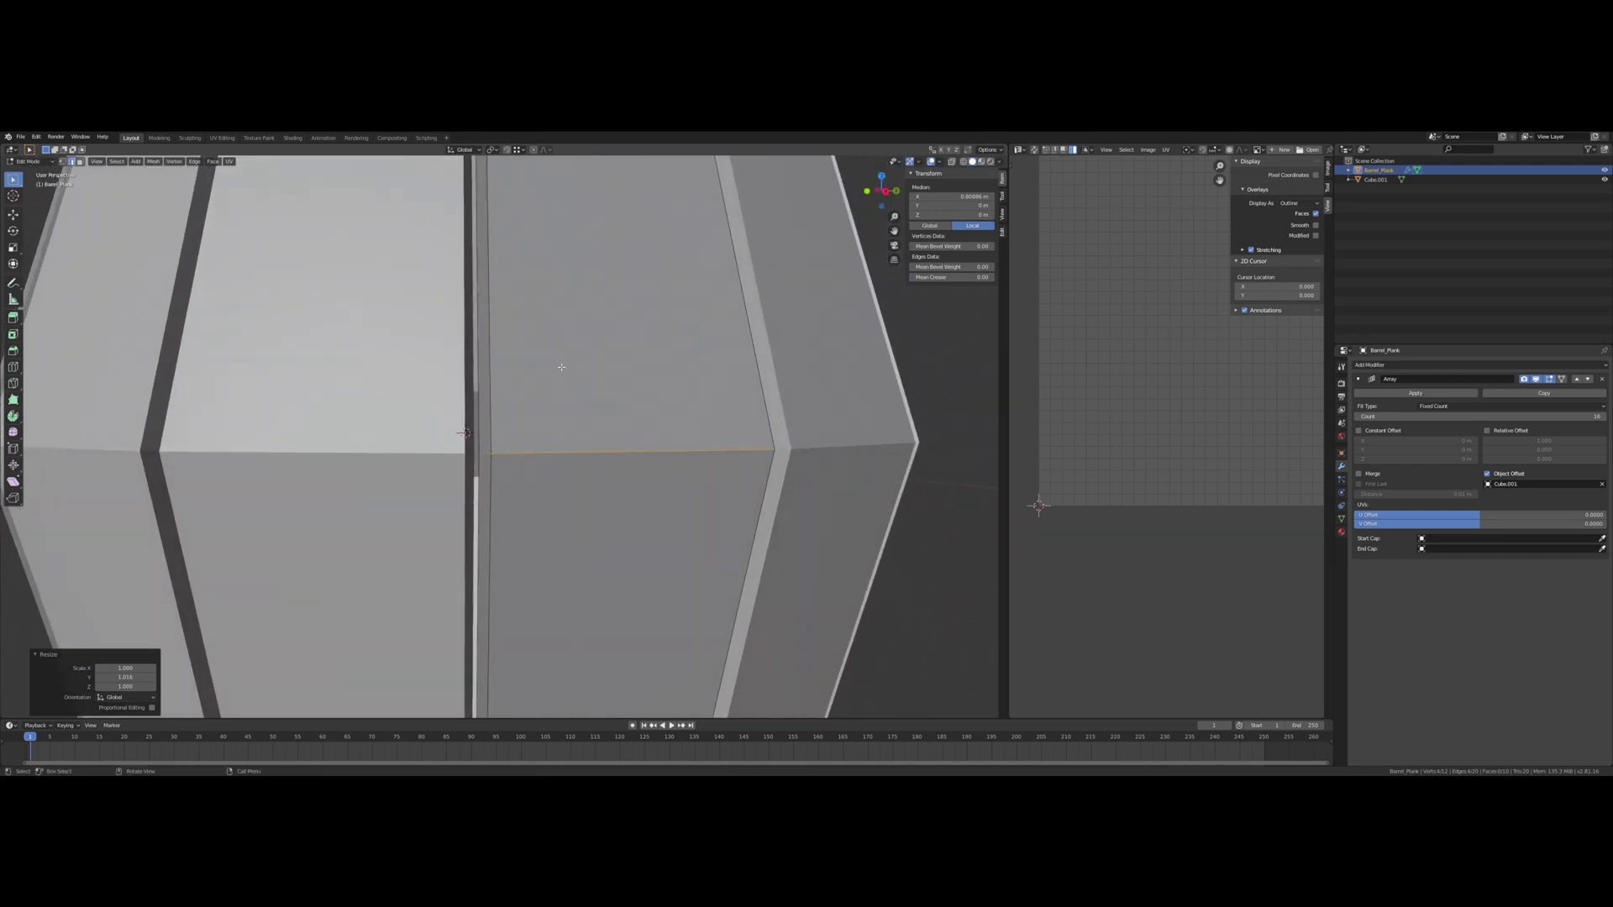
Step: Collapse the Array modifier's settings, return to Object Mode and turn on X-ray display
middle_drag(557, 314, 551, 376)
scroll(551, 377, down, 4)
mouse_move(619, 446)
middle_down()
mouse_move(588, 459)
mouse_move(605, 445)
middle_up()
click(1359, 379)
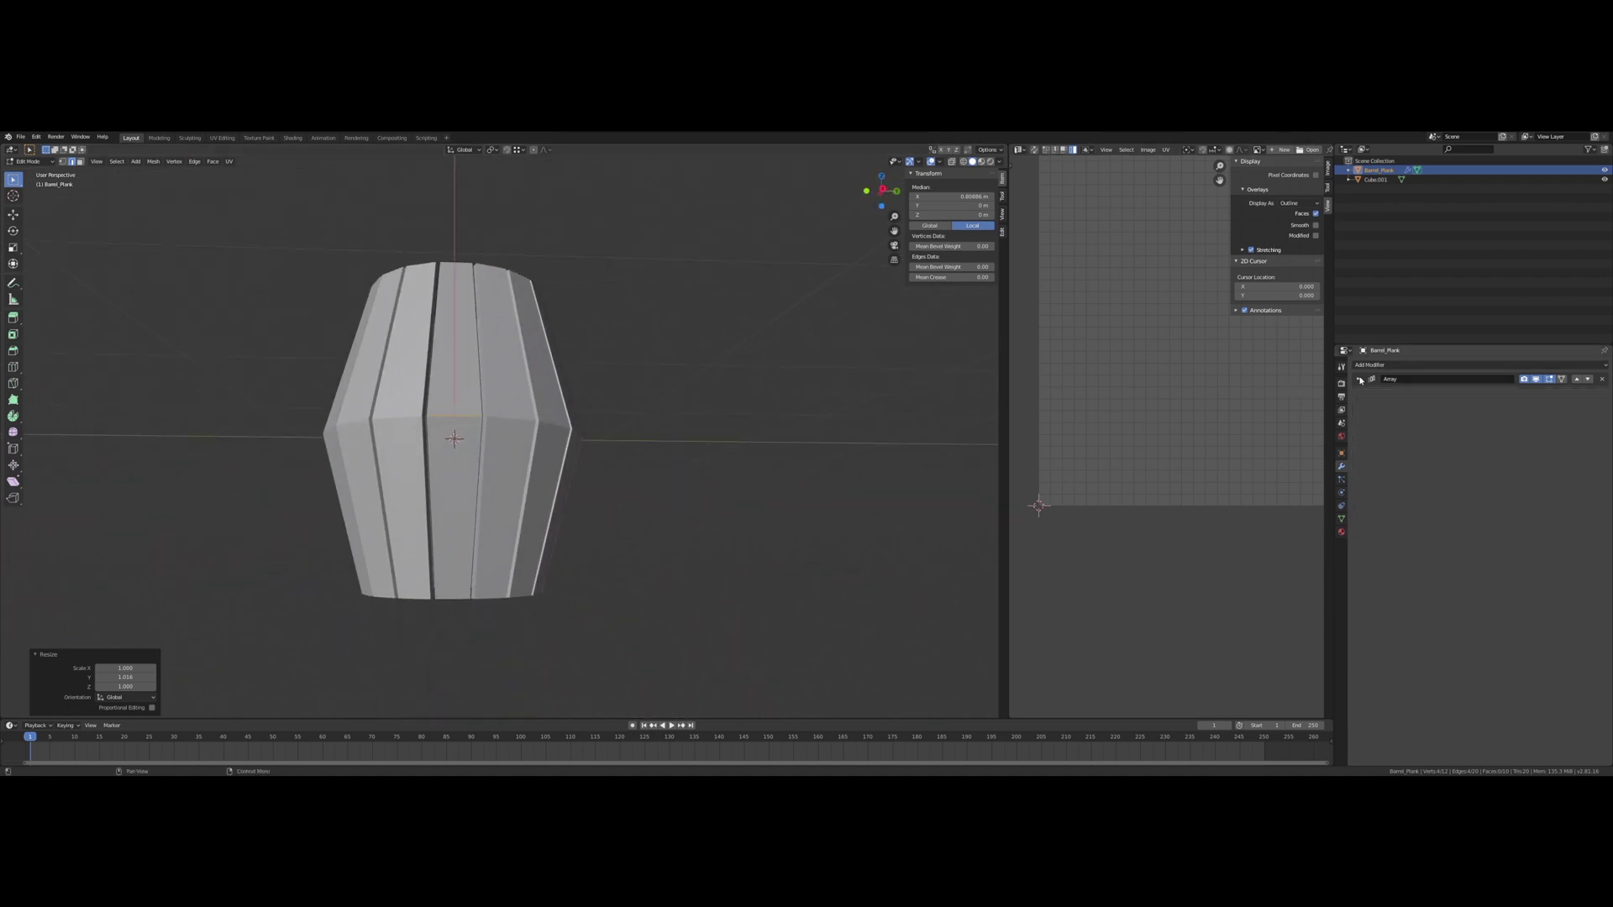
key(Tab)
shift+middle_drag(605, 515, 605, 473)
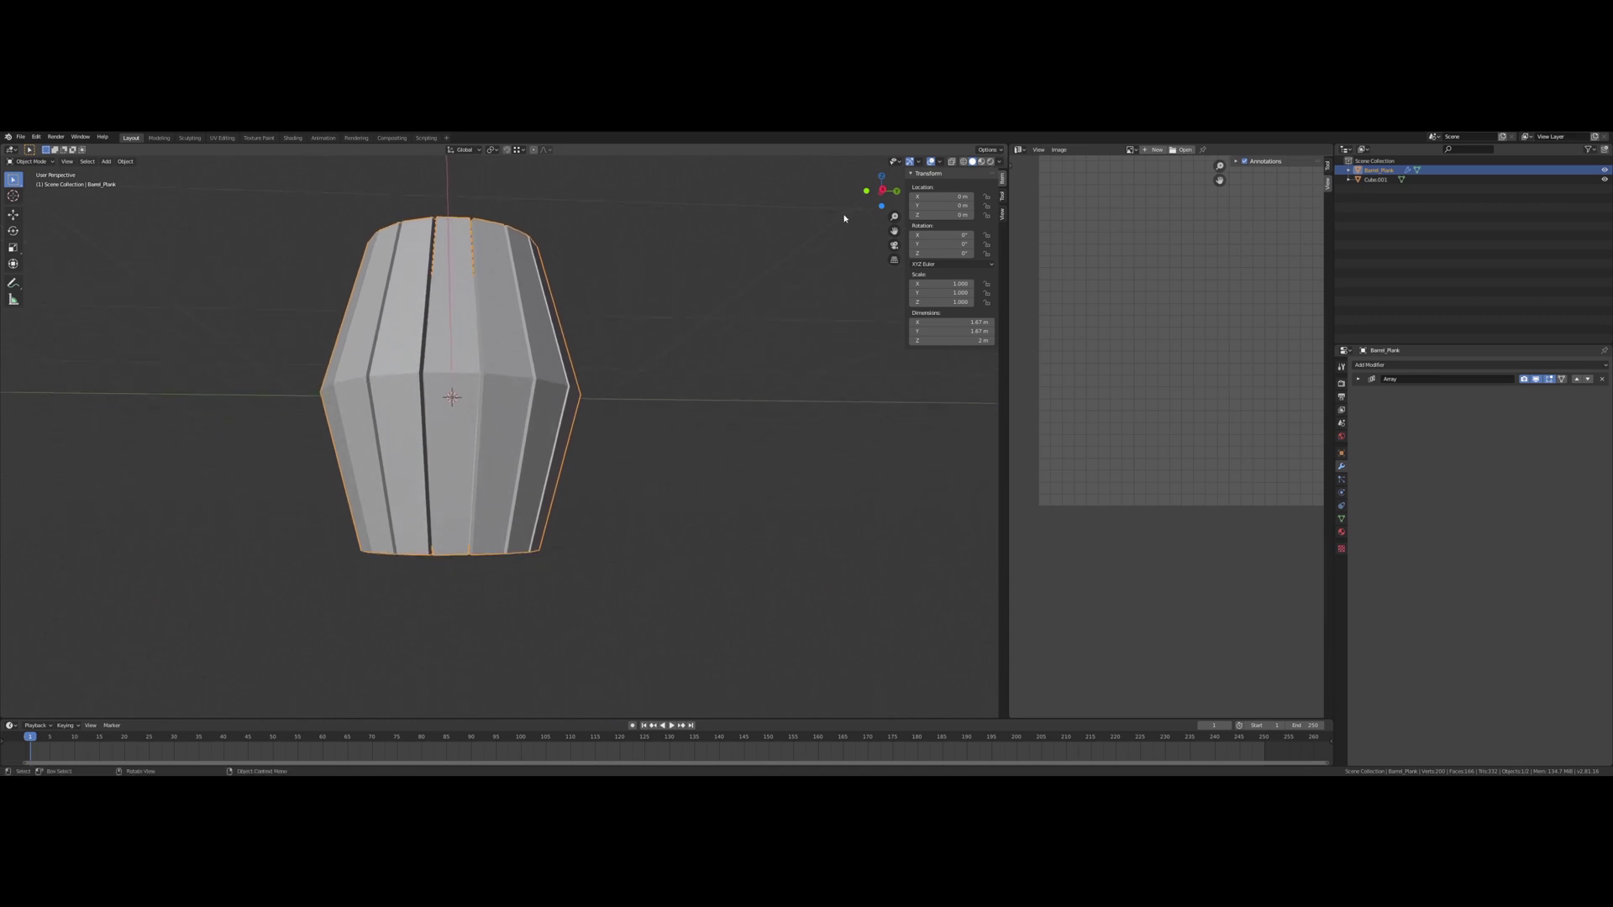
click(952, 161)
middle_drag(594, 384, 598, 369)
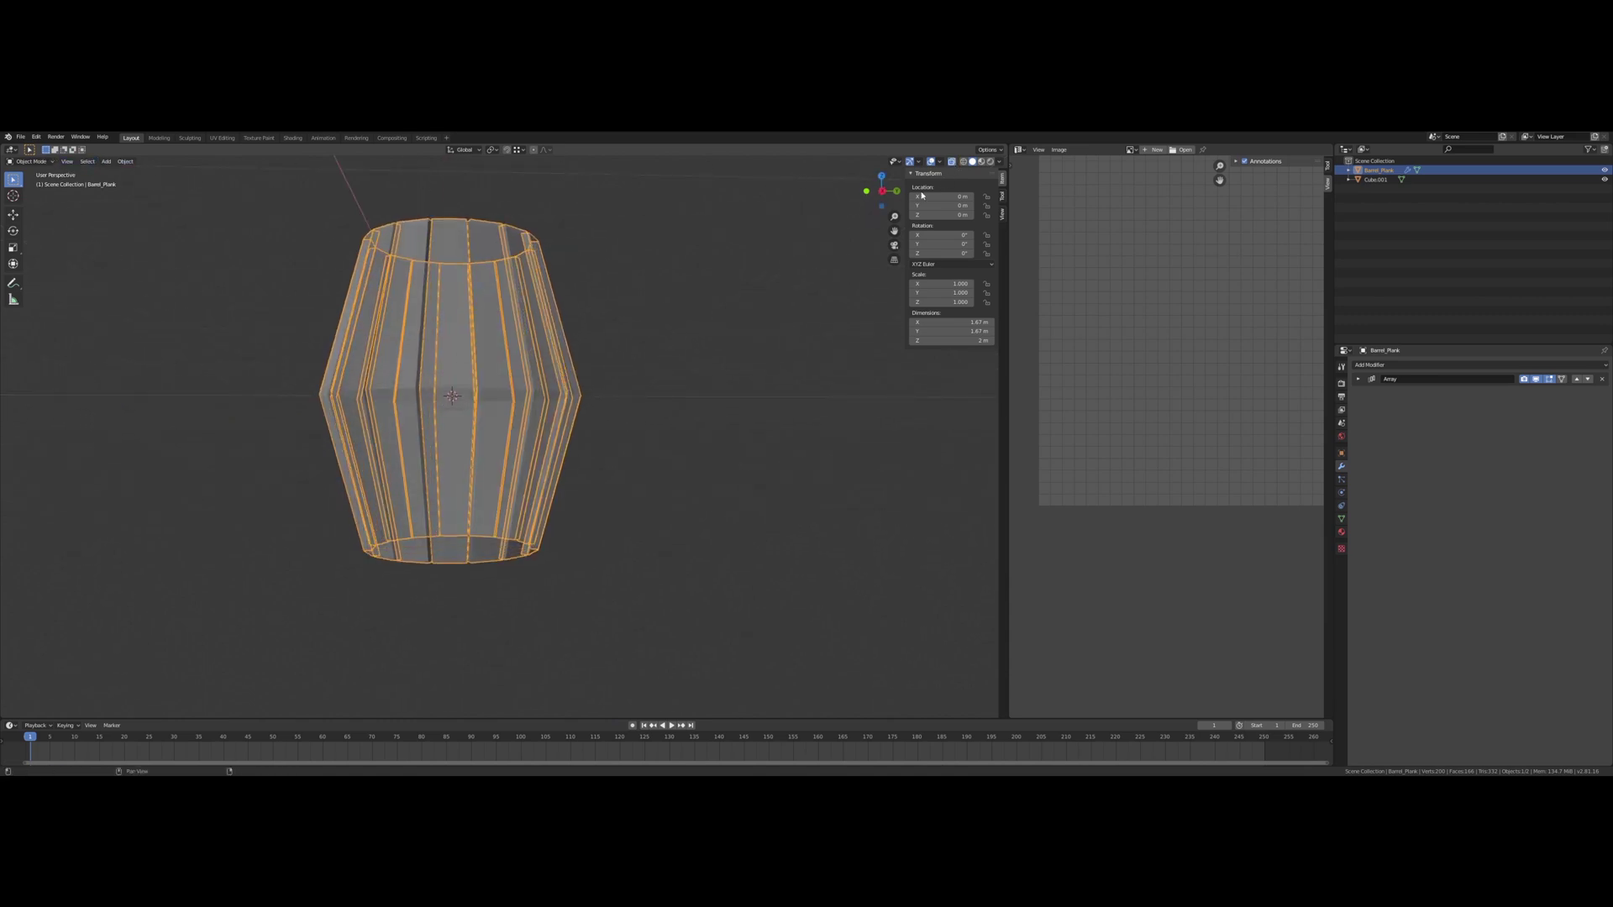
Step: Delete the vertices at the lower end of Barrel_Plank, keeping only its upper half, and return to Object Mode
key(Tab)
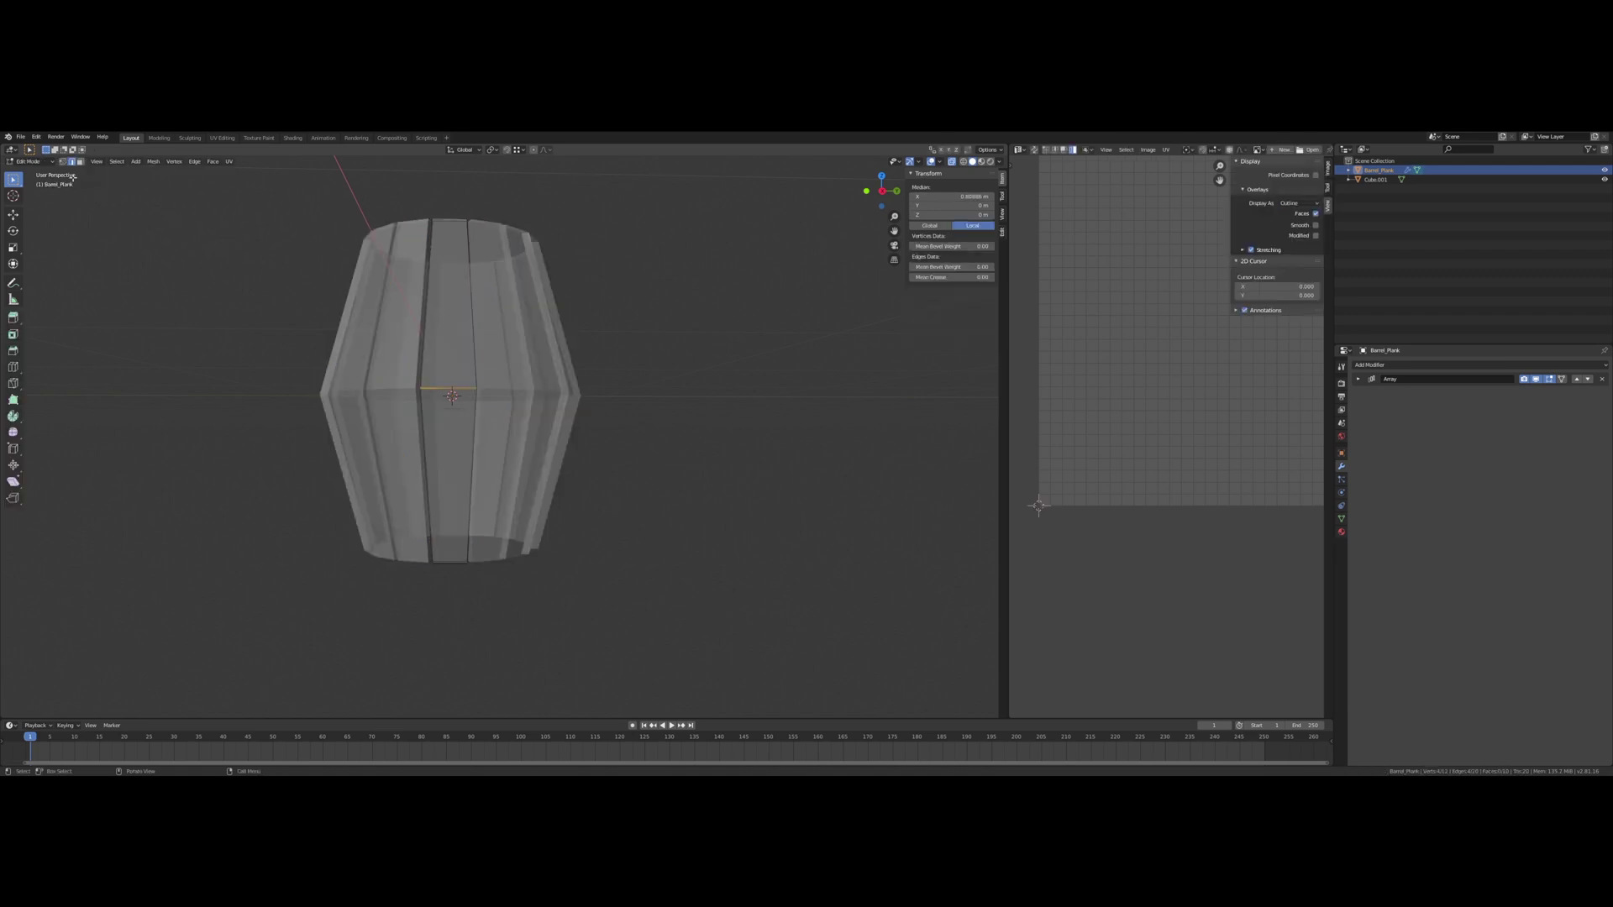
click(62, 161)
shift+middle_drag(344, 459, 367, 425)
drag(307, 573, 742, 435)
key(x)
click(647, 426)
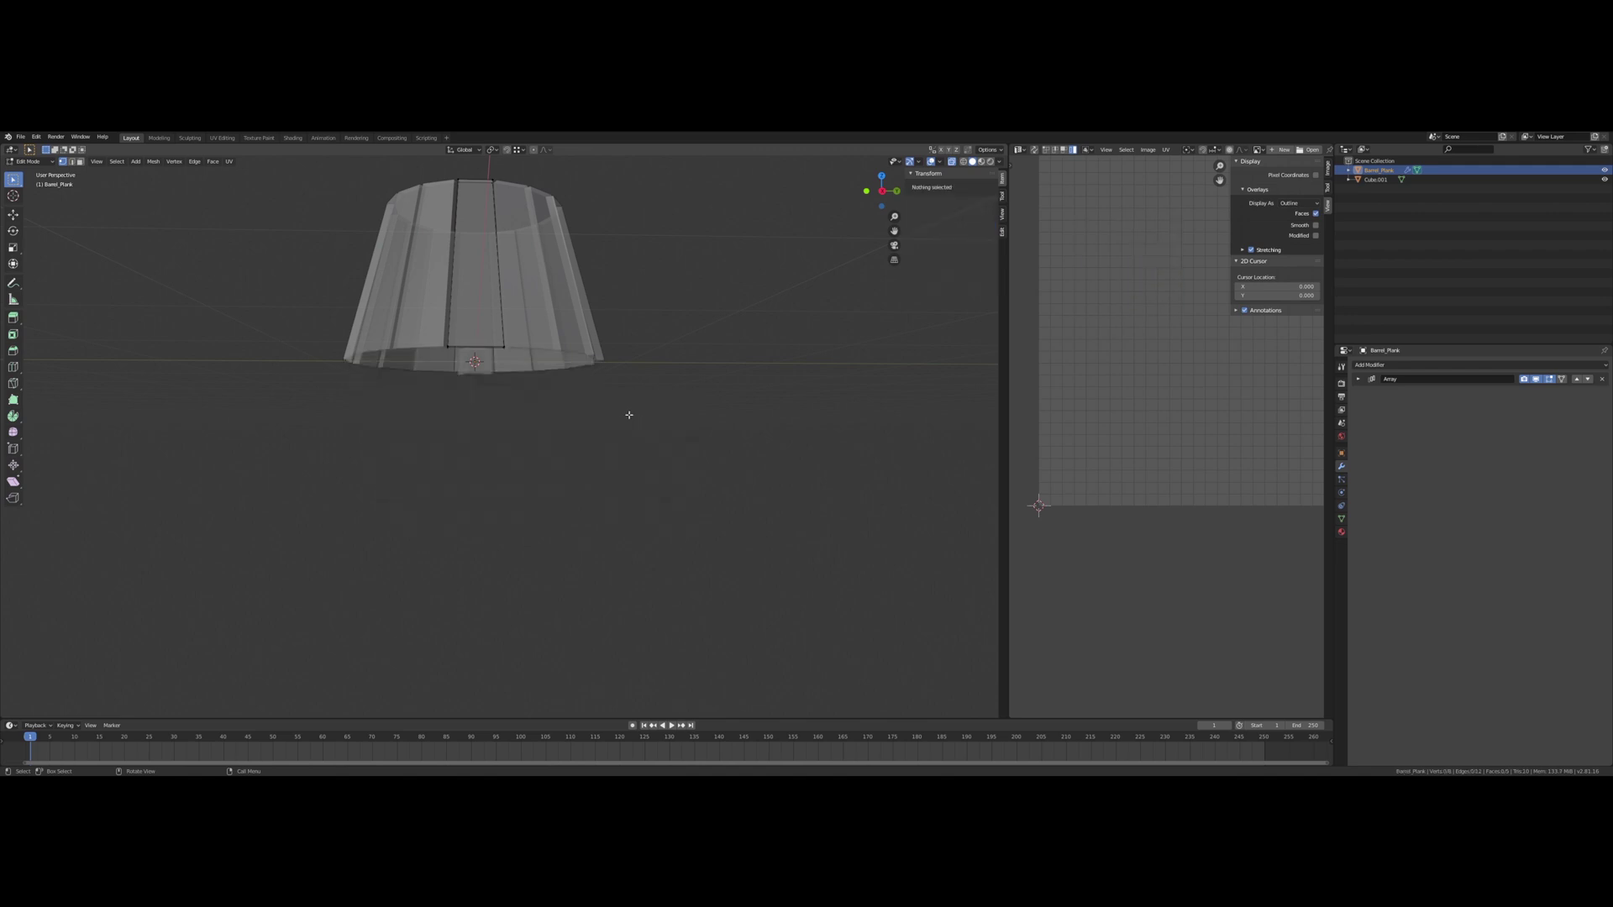
shift+middle_drag(619, 396, 369, 393)
key(Tab)
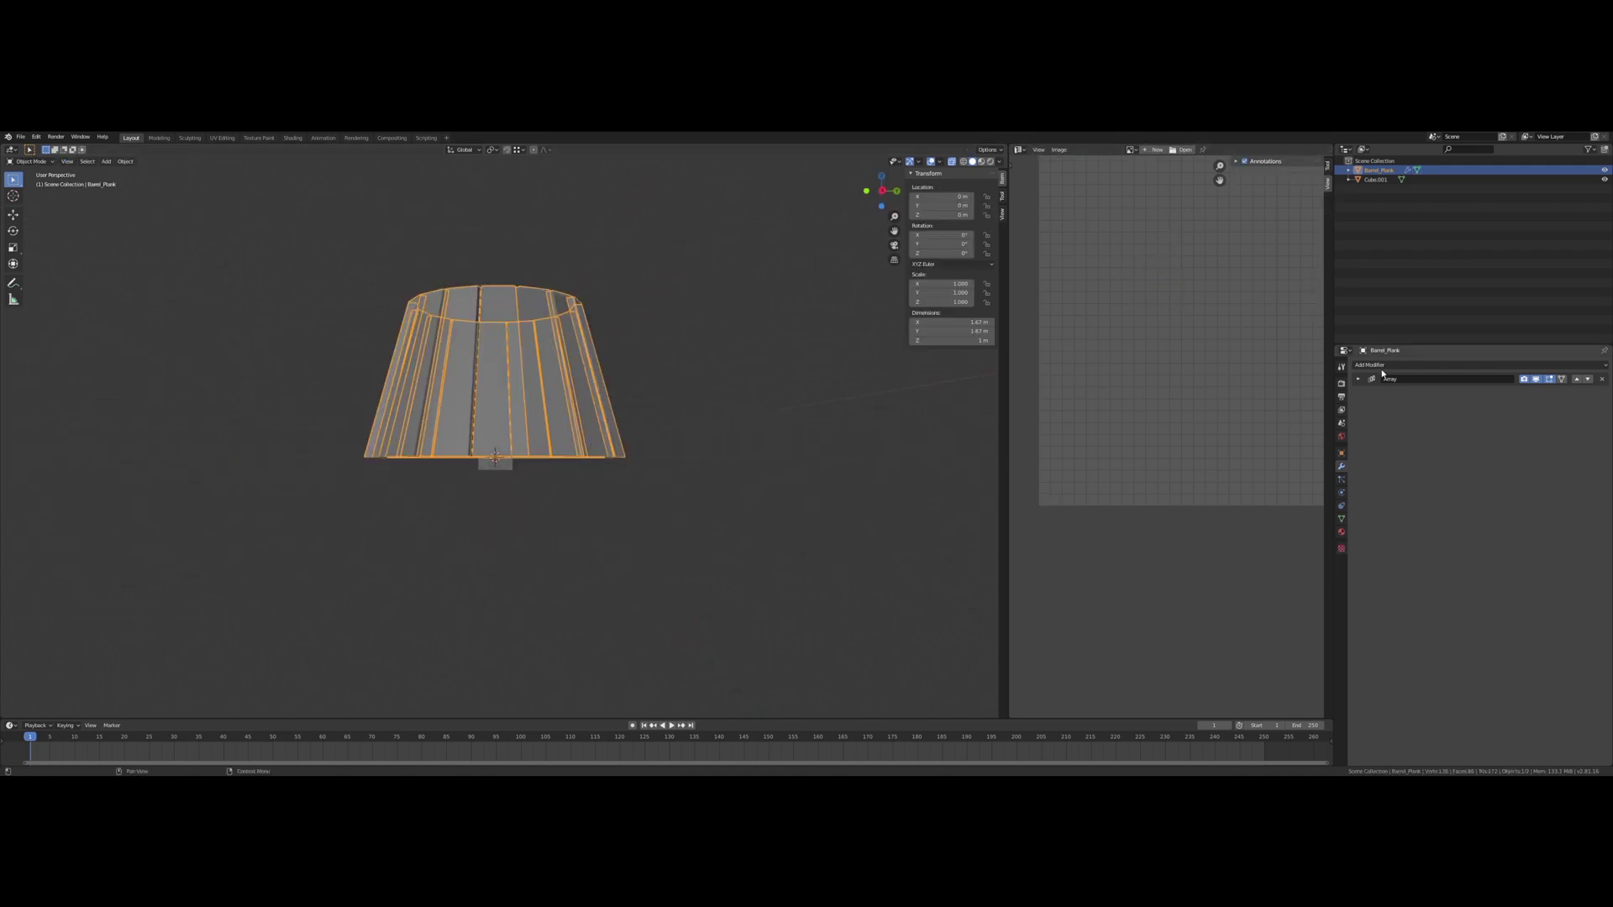
Step: Add a Mirror modifier to Barrel_Plank with the Z axis enabled and the X axis disabled
click(1382, 369)
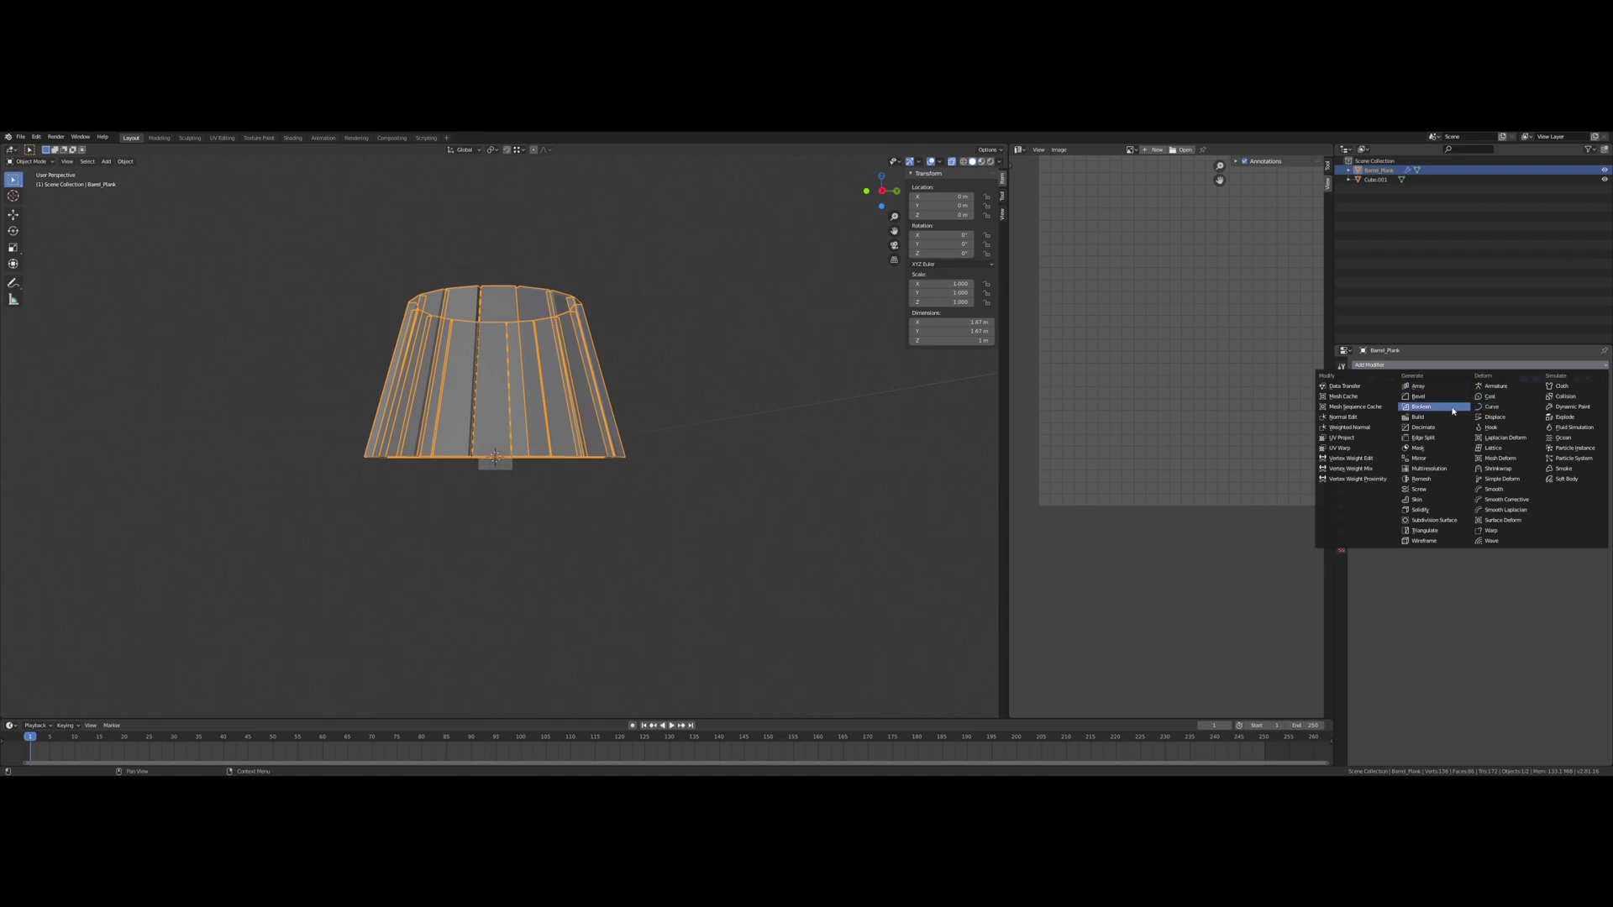
click(1422, 457)
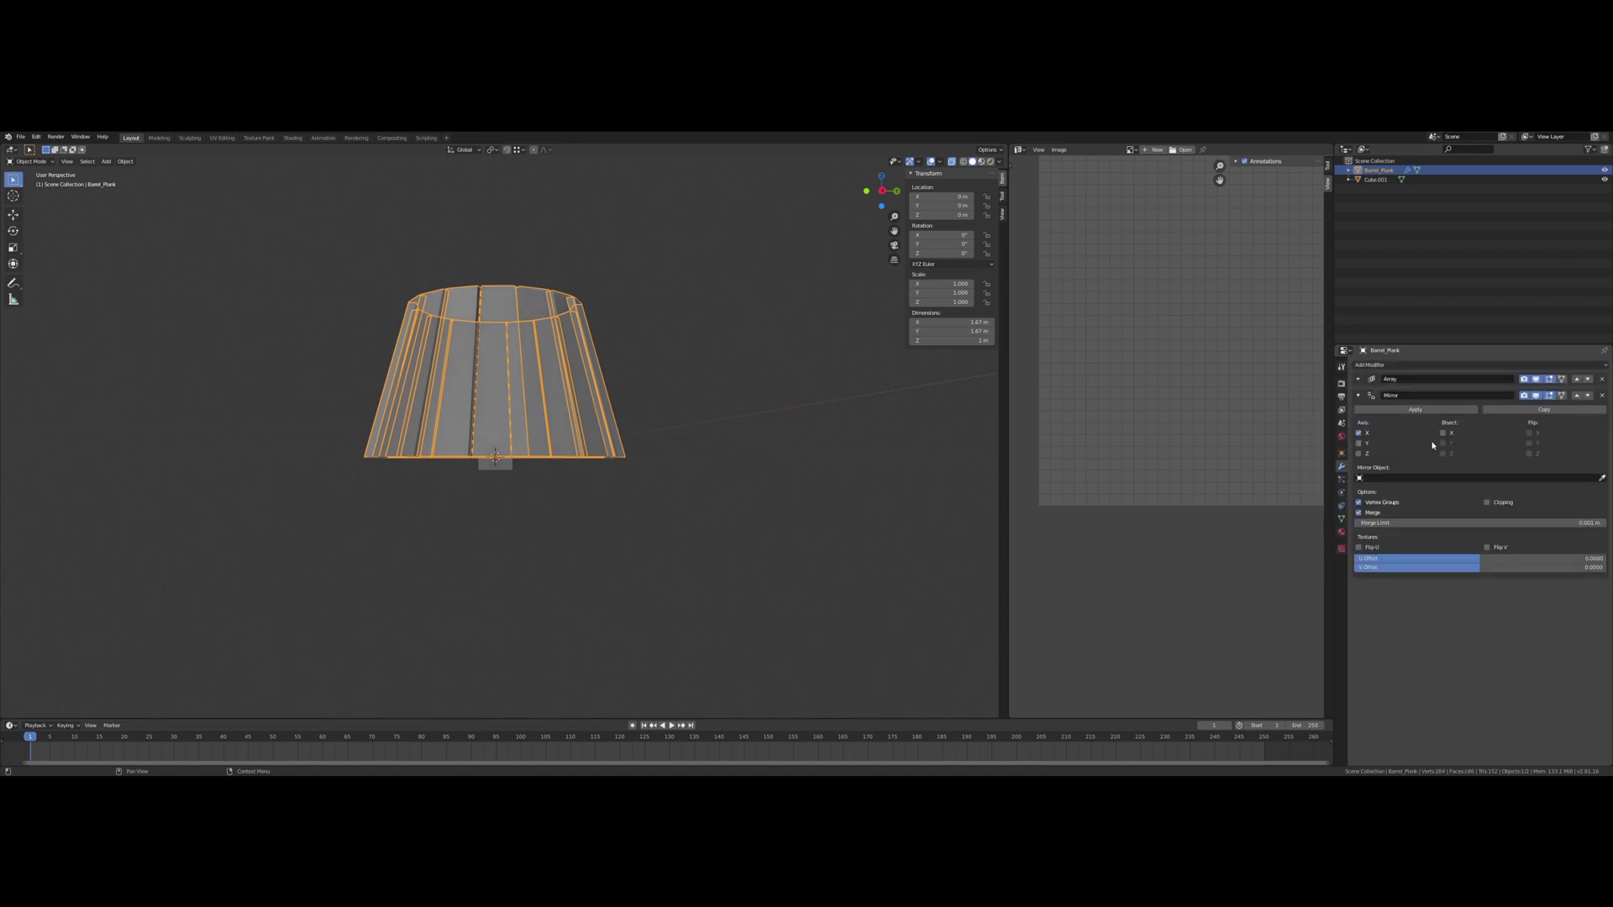
click(1359, 453)
click(1360, 432)
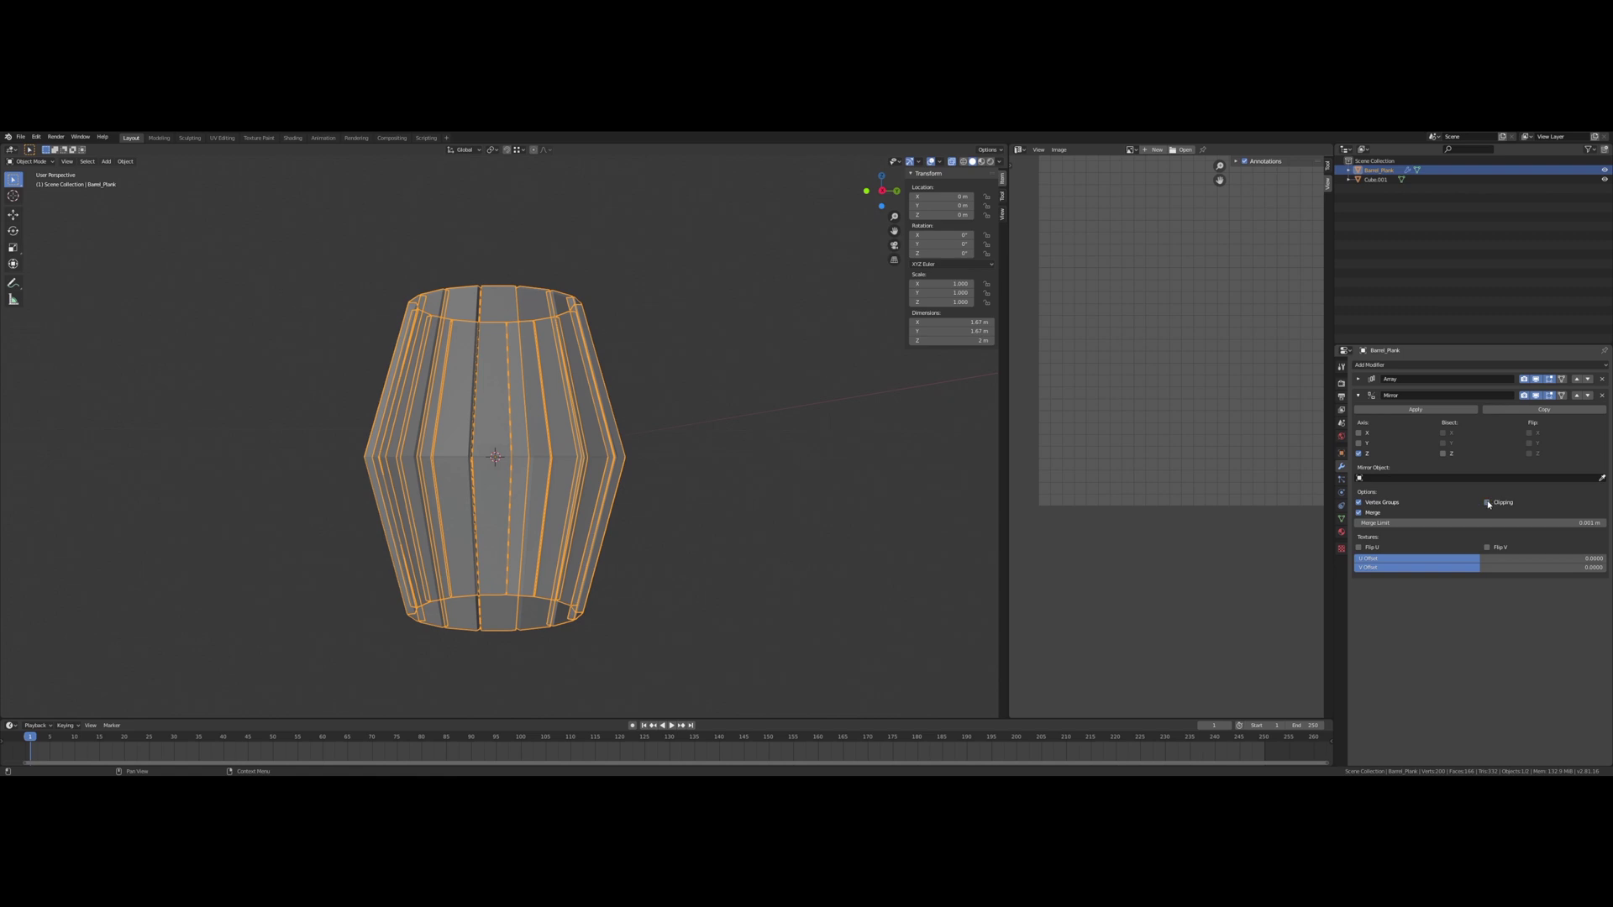
scroll(676, 393, up, 4)
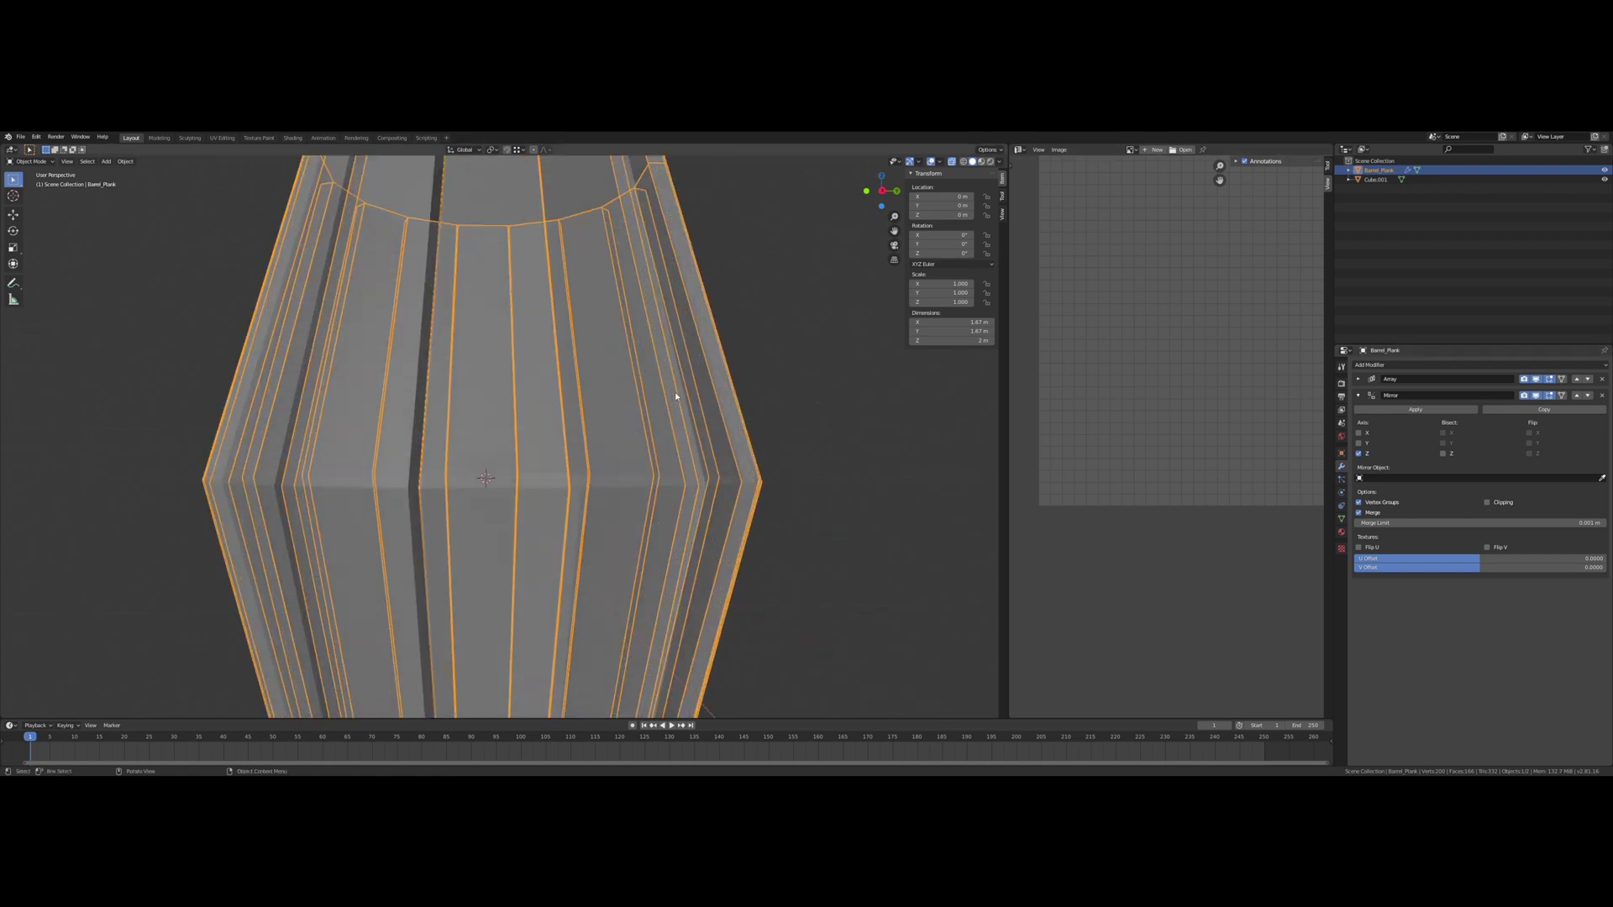
scroll(675, 393, down, 3)
middle_drag(677, 392, 657, 395)
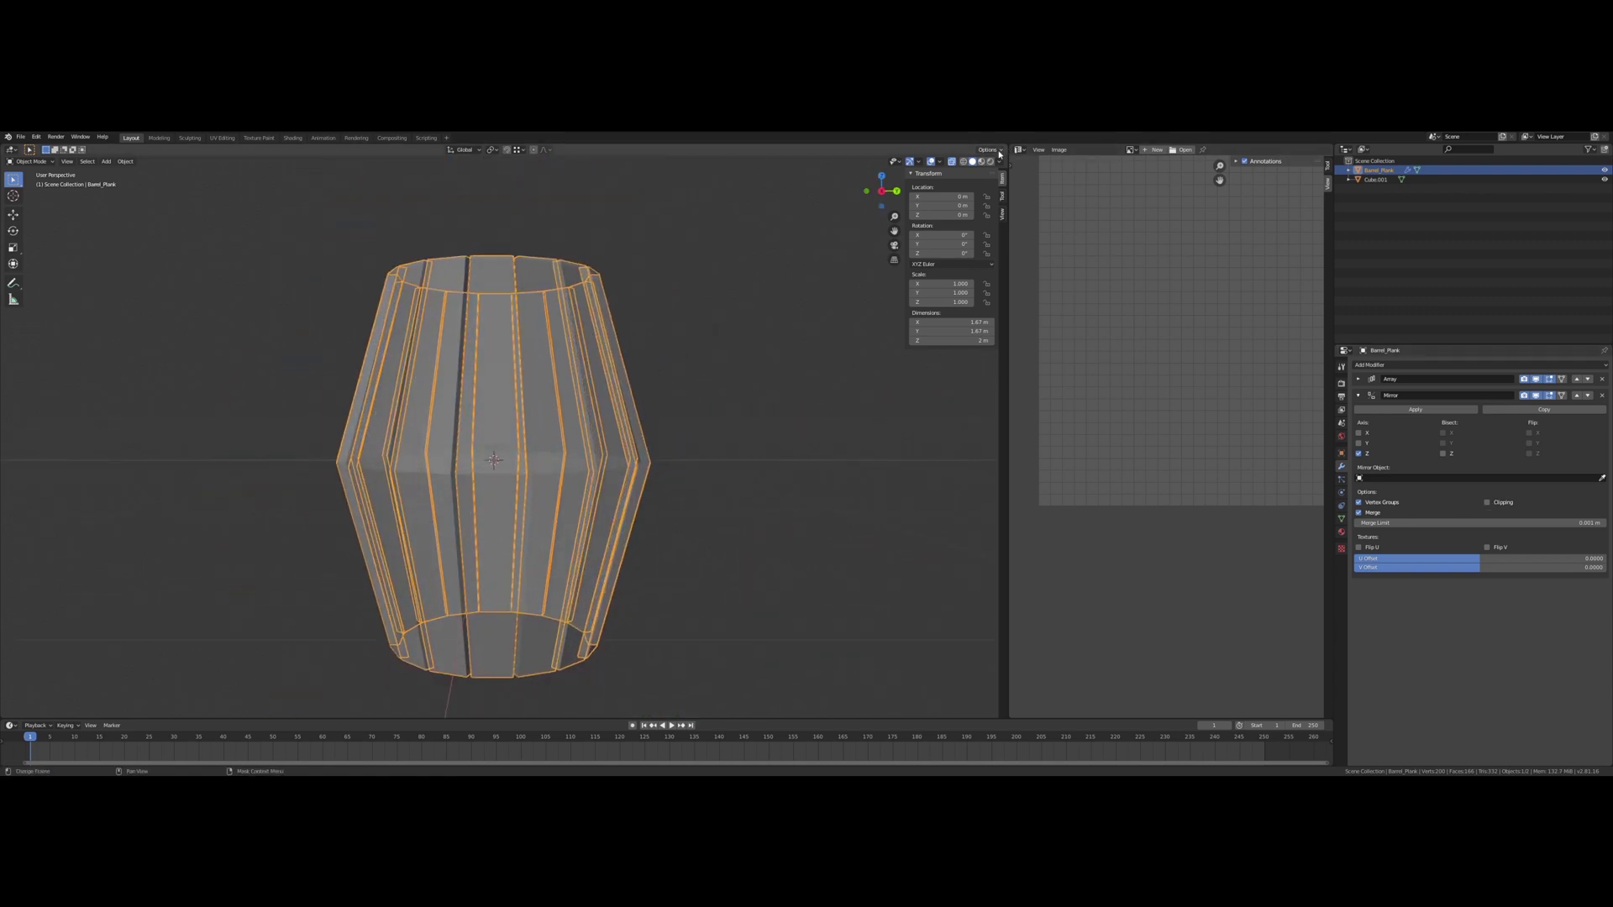
Step: Turn off X-ray display and enter Edit Mode on Barrel_Plank
click(951, 163)
middle_drag(731, 252, 657, 346)
scroll(710, 275, up, 2)
scroll(691, 236, down, 3)
key(Tab)
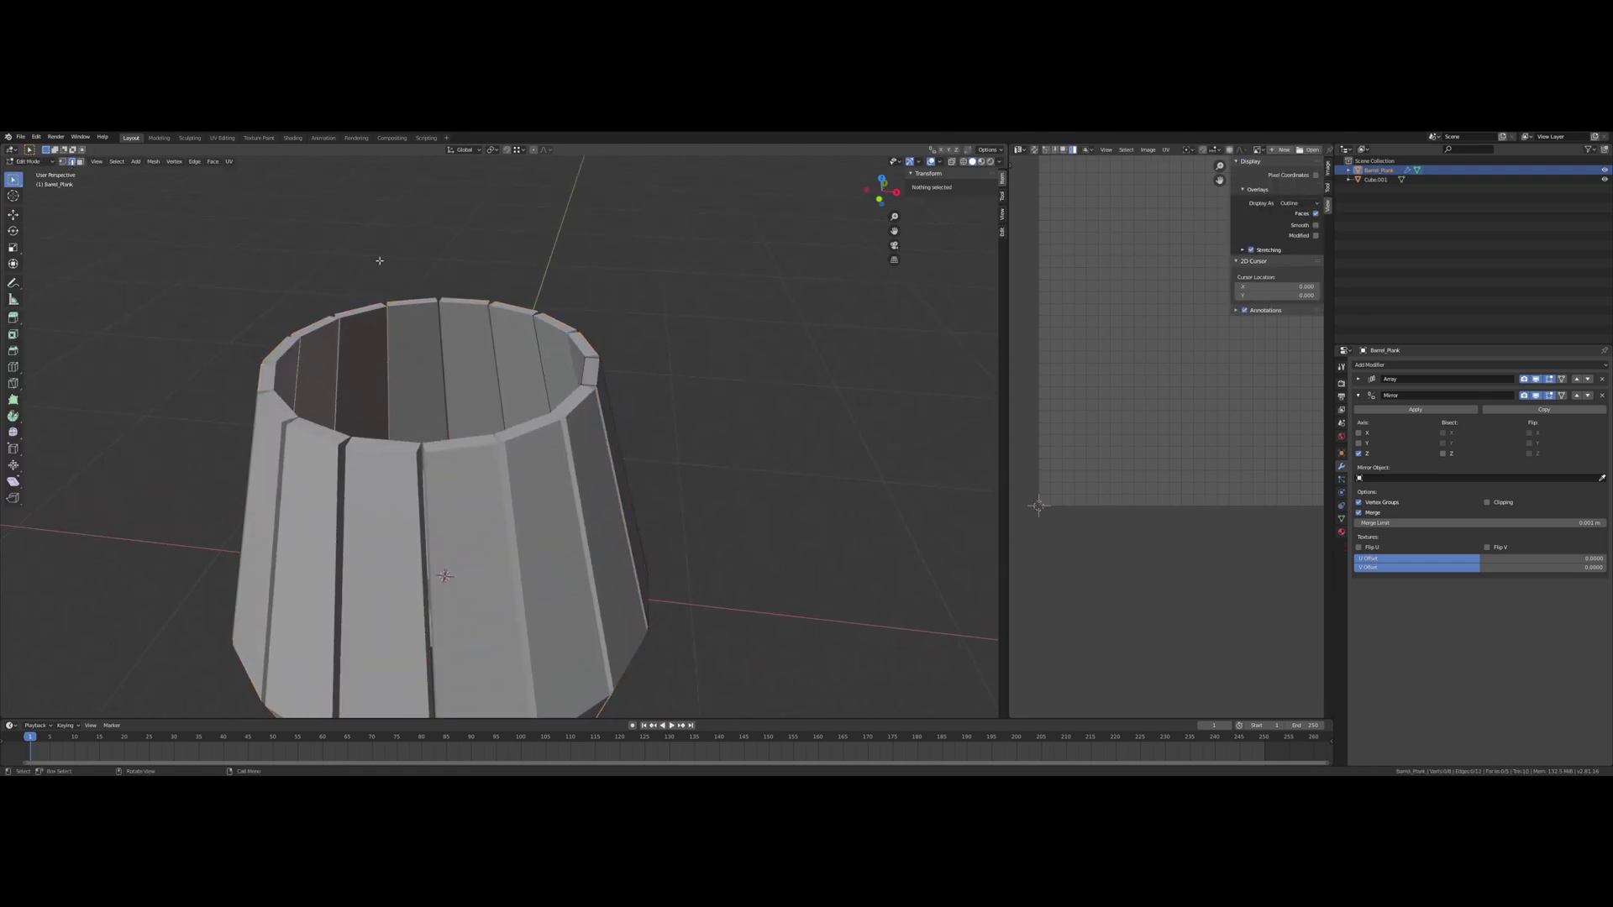
Step: Lower the inner top edge of the base plank about 0.01 m along Z to level its slanted end
click(580, 363)
scroll(581, 351, up, 5)
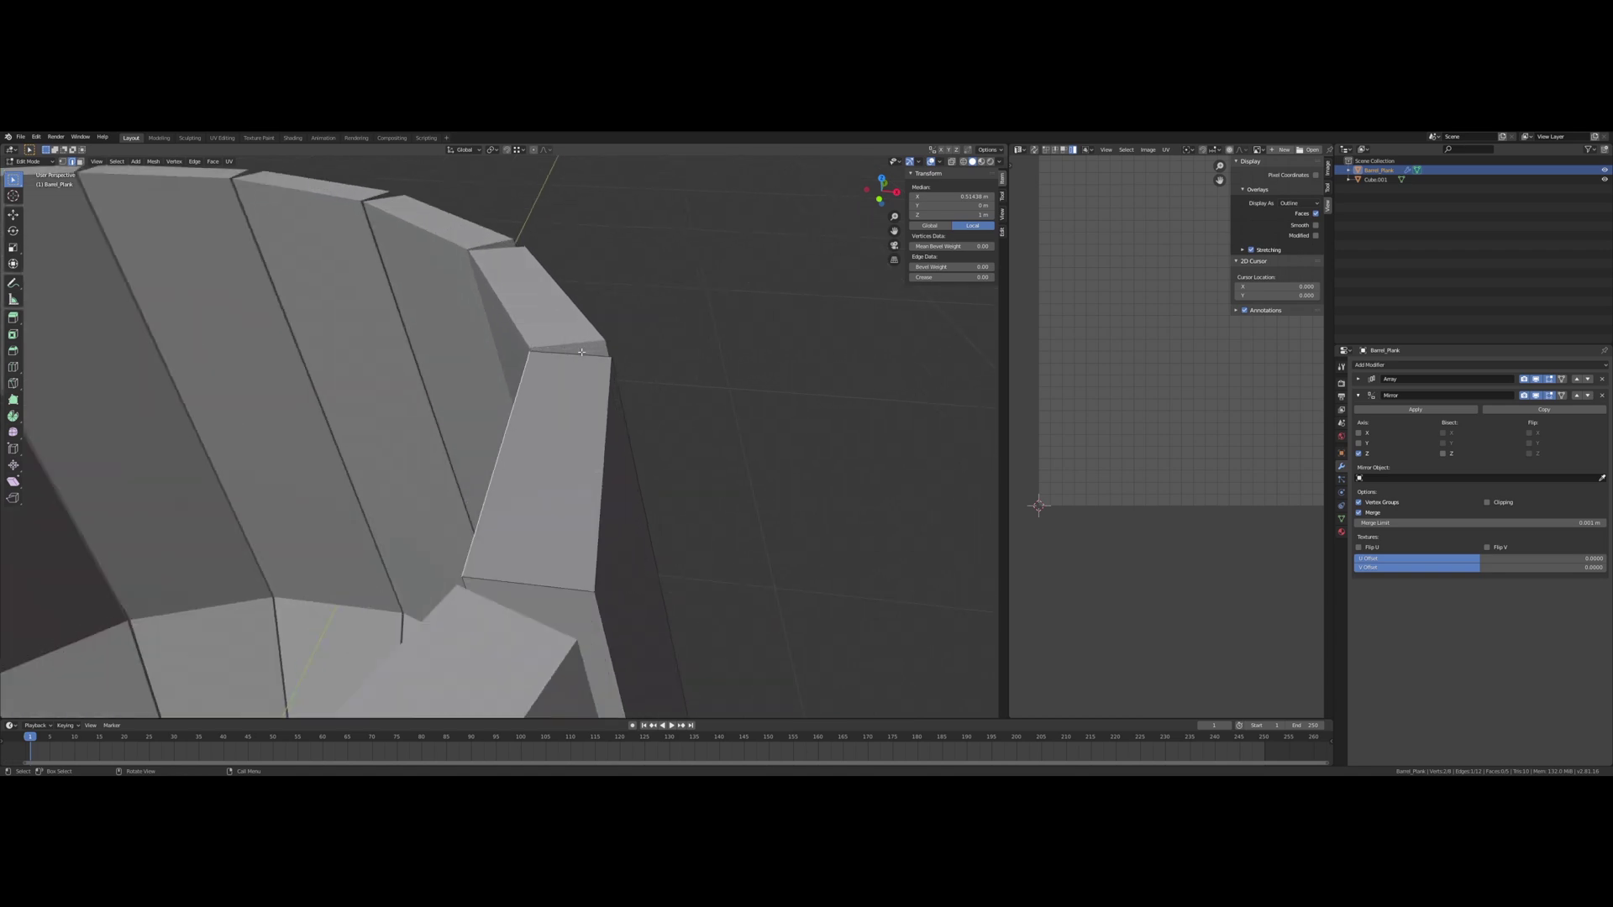
scroll(579, 352, down, 3)
middle_drag(576, 353, 523, 426)
key(g)
key(z)
click(570, 405)
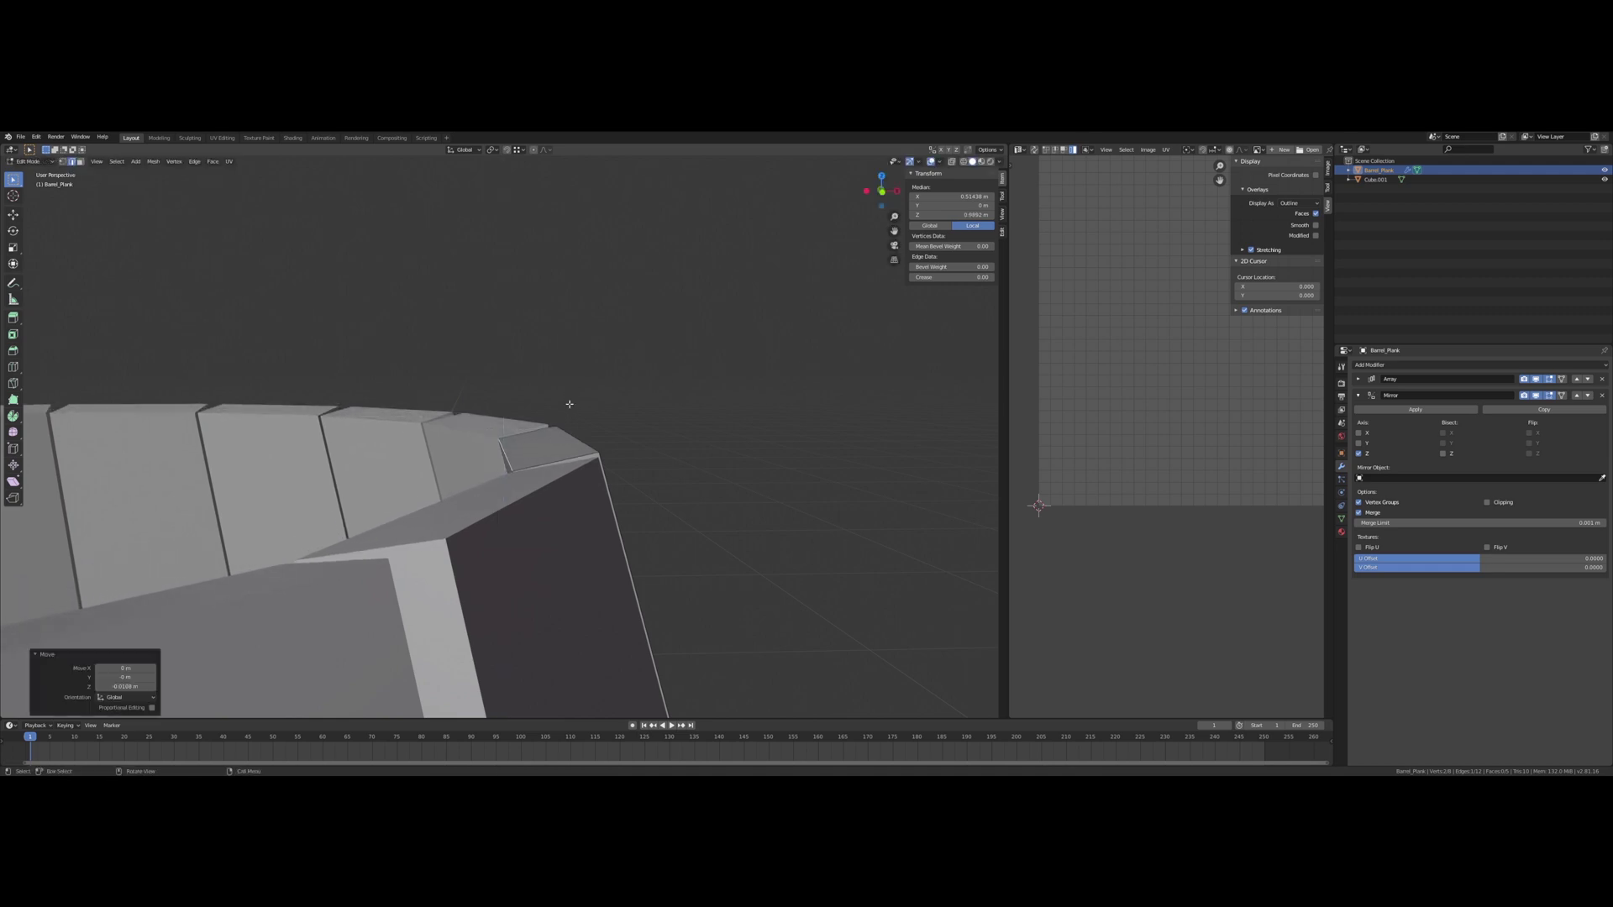
middle_drag(569, 404, 558, 410)
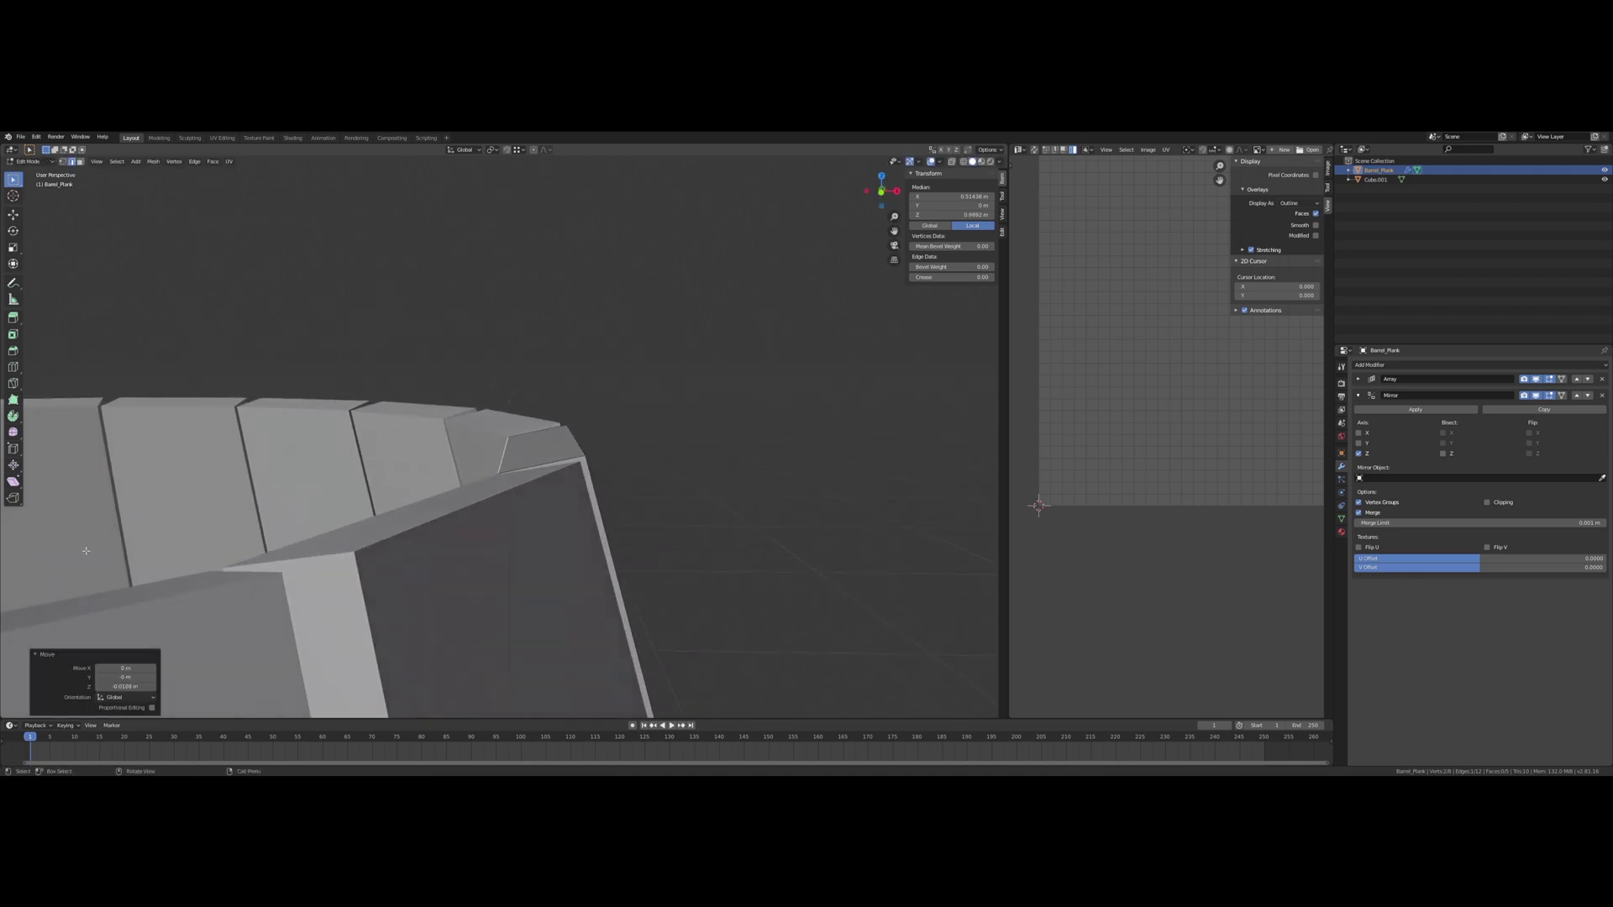
Step: Try extruding the plank's top face upward and deleting the extruded face, and undo the attempt
click(80, 161)
click(563, 441)
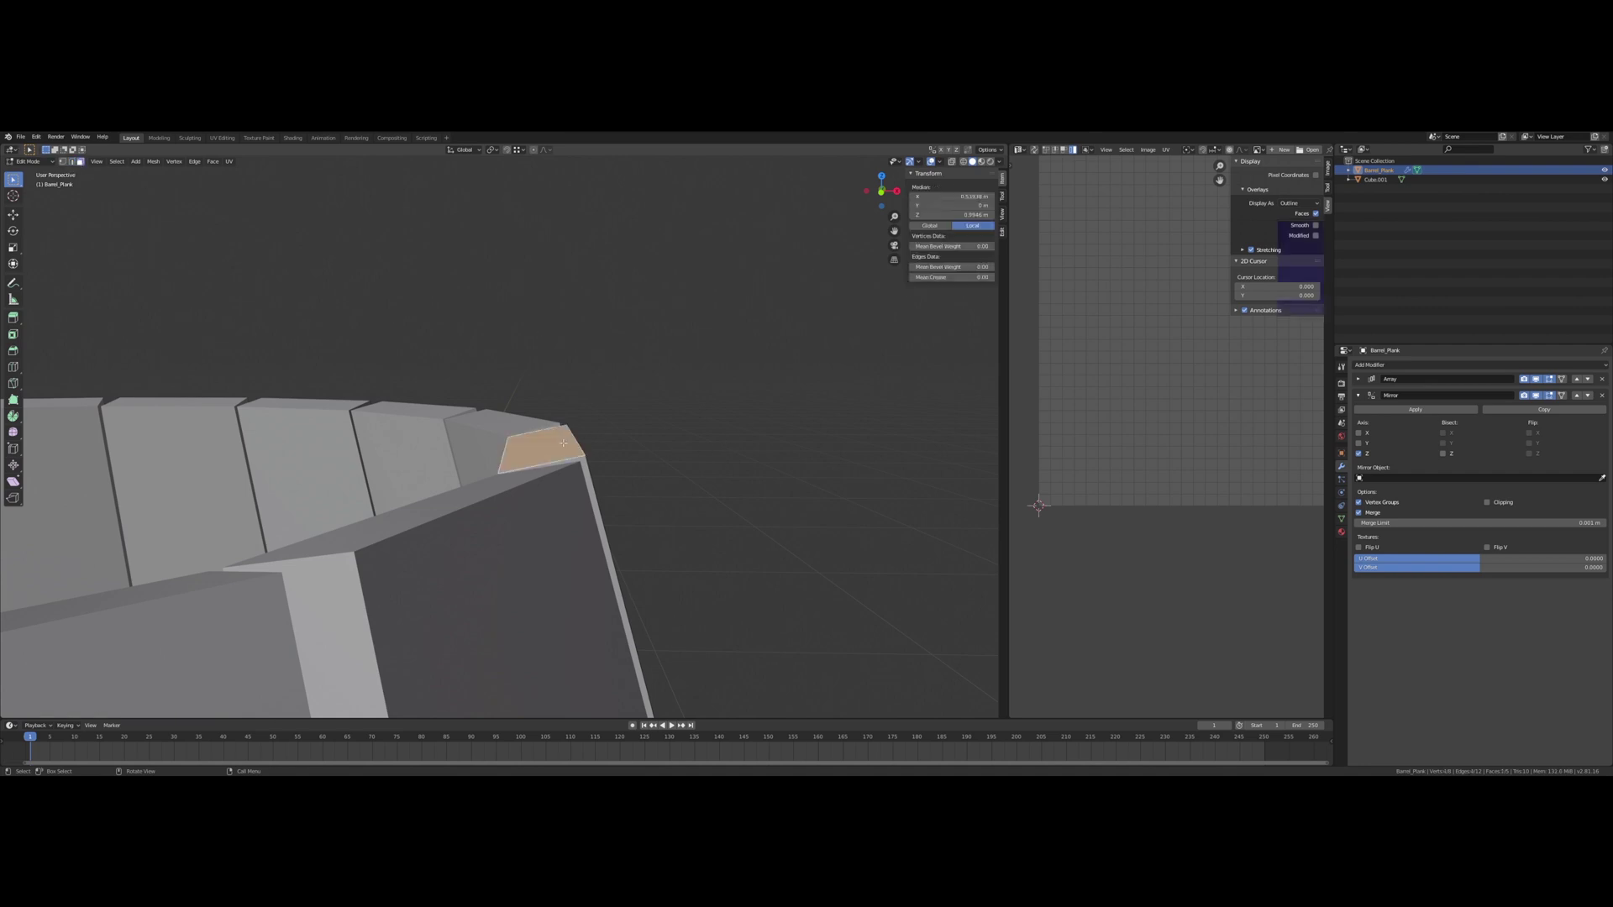
key(e)
click(767, 403)
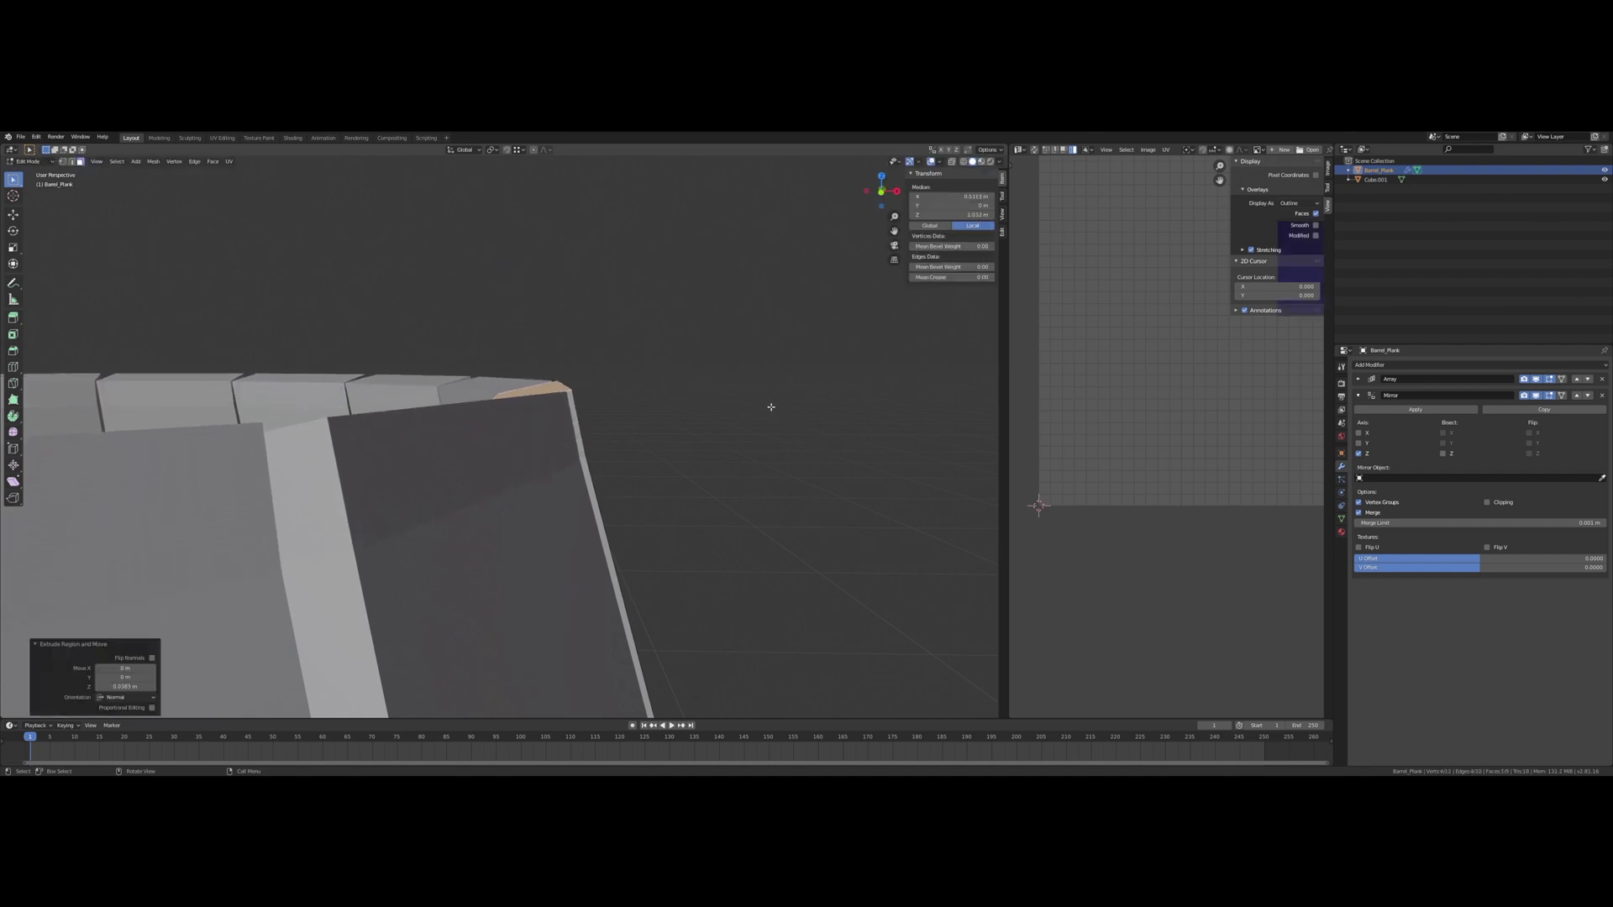
middle_drag(767, 403, 767, 400)
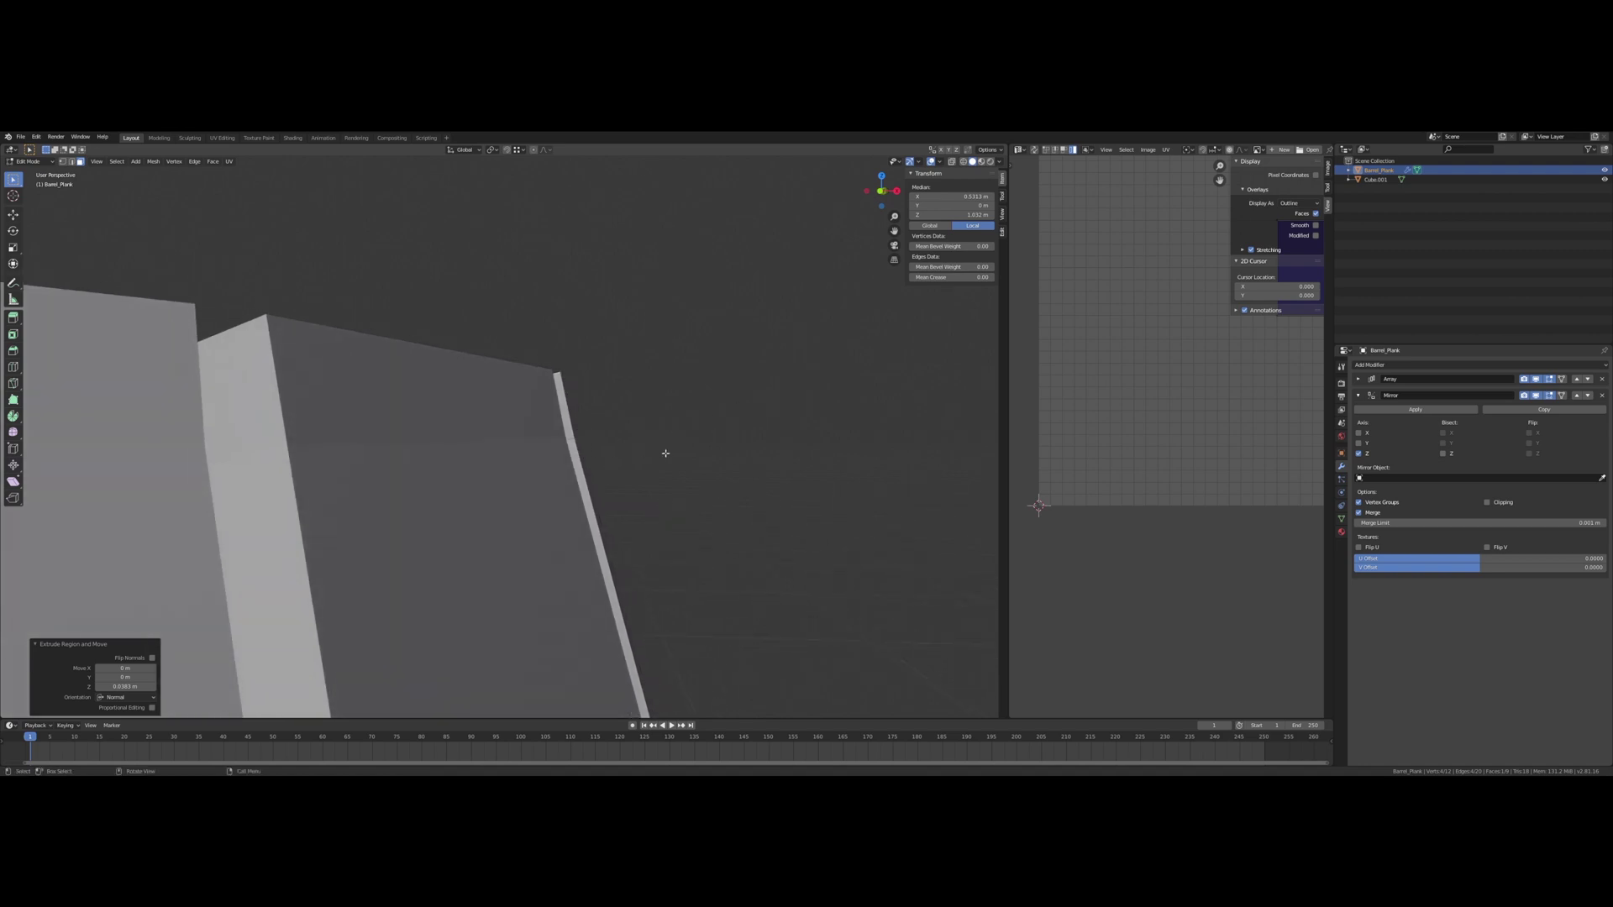
key(x)
click(659, 457)
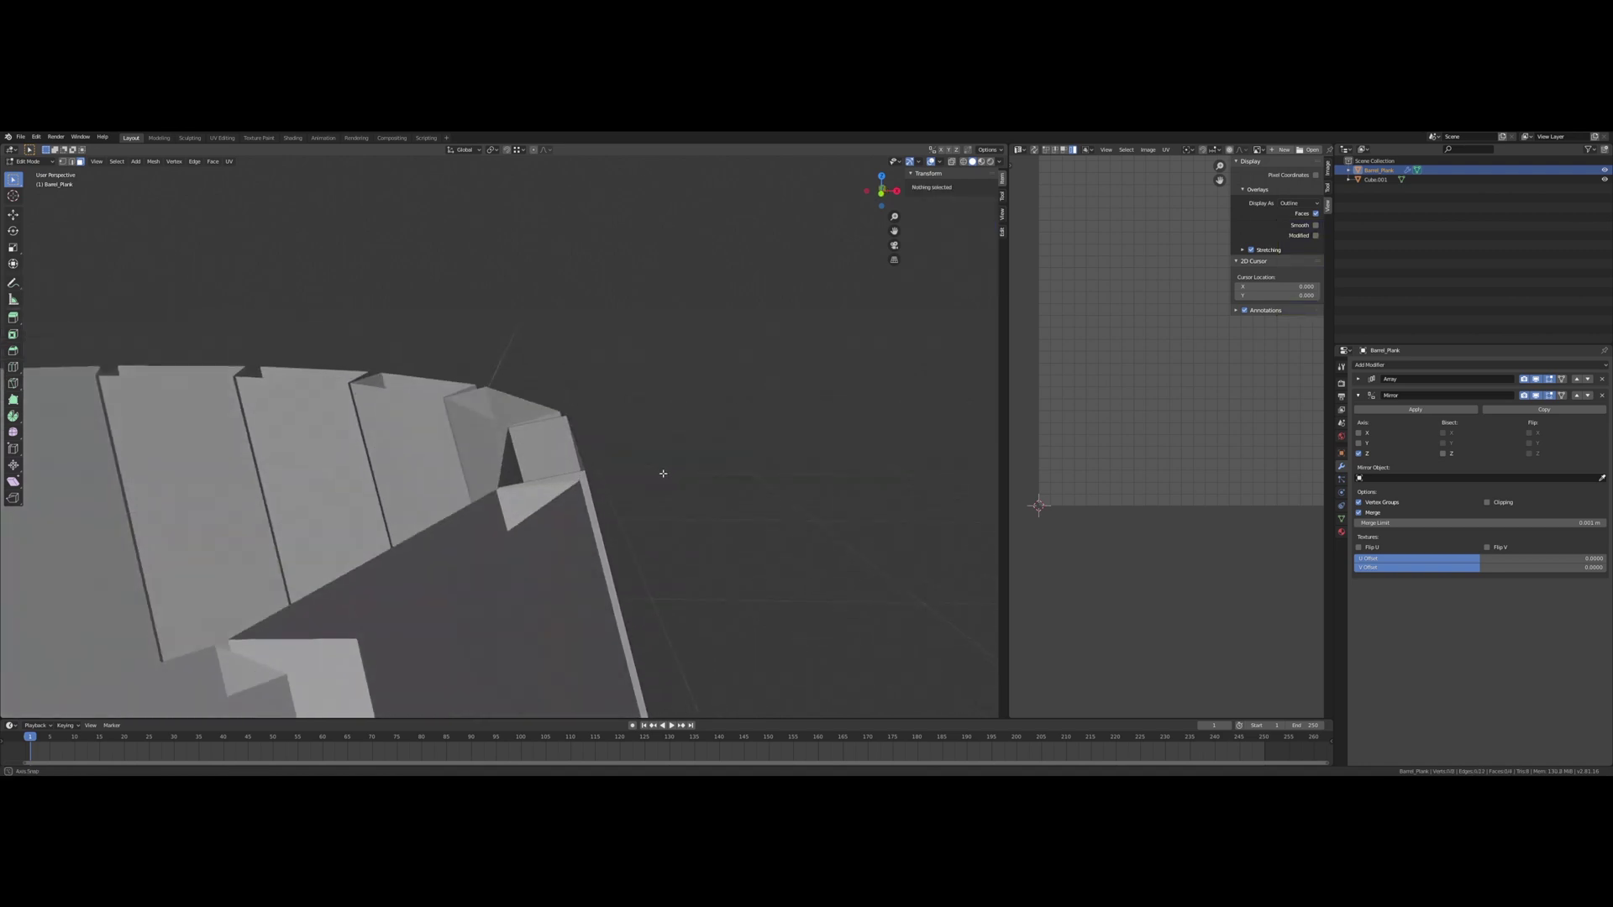
key(ctrl+z)
key(ctrl+z)
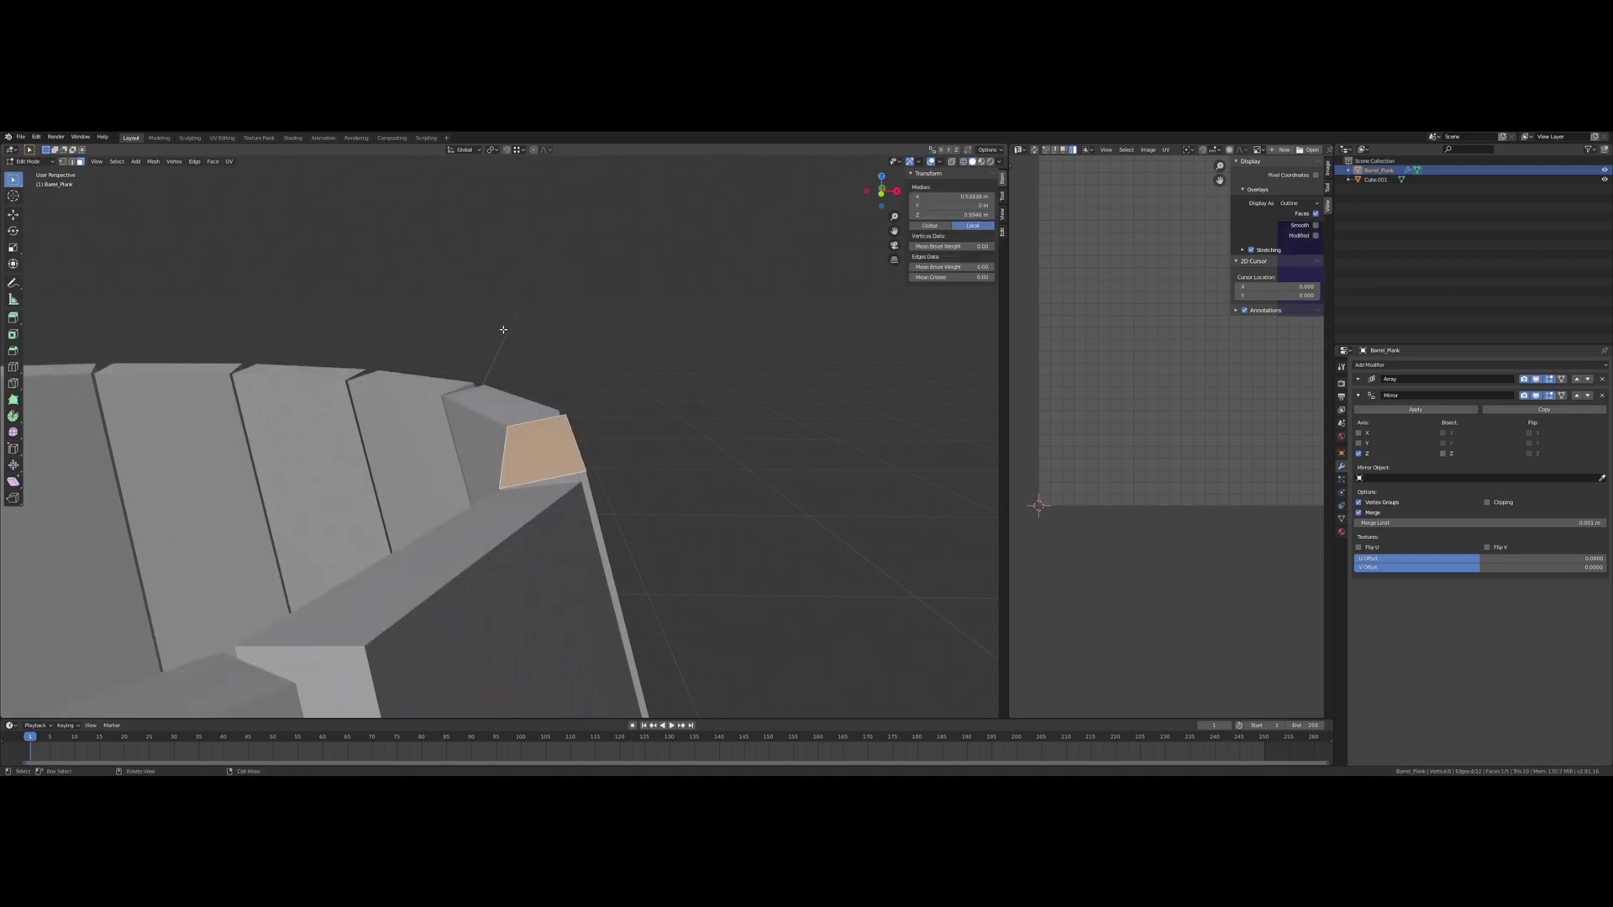
key(ctrl+z)
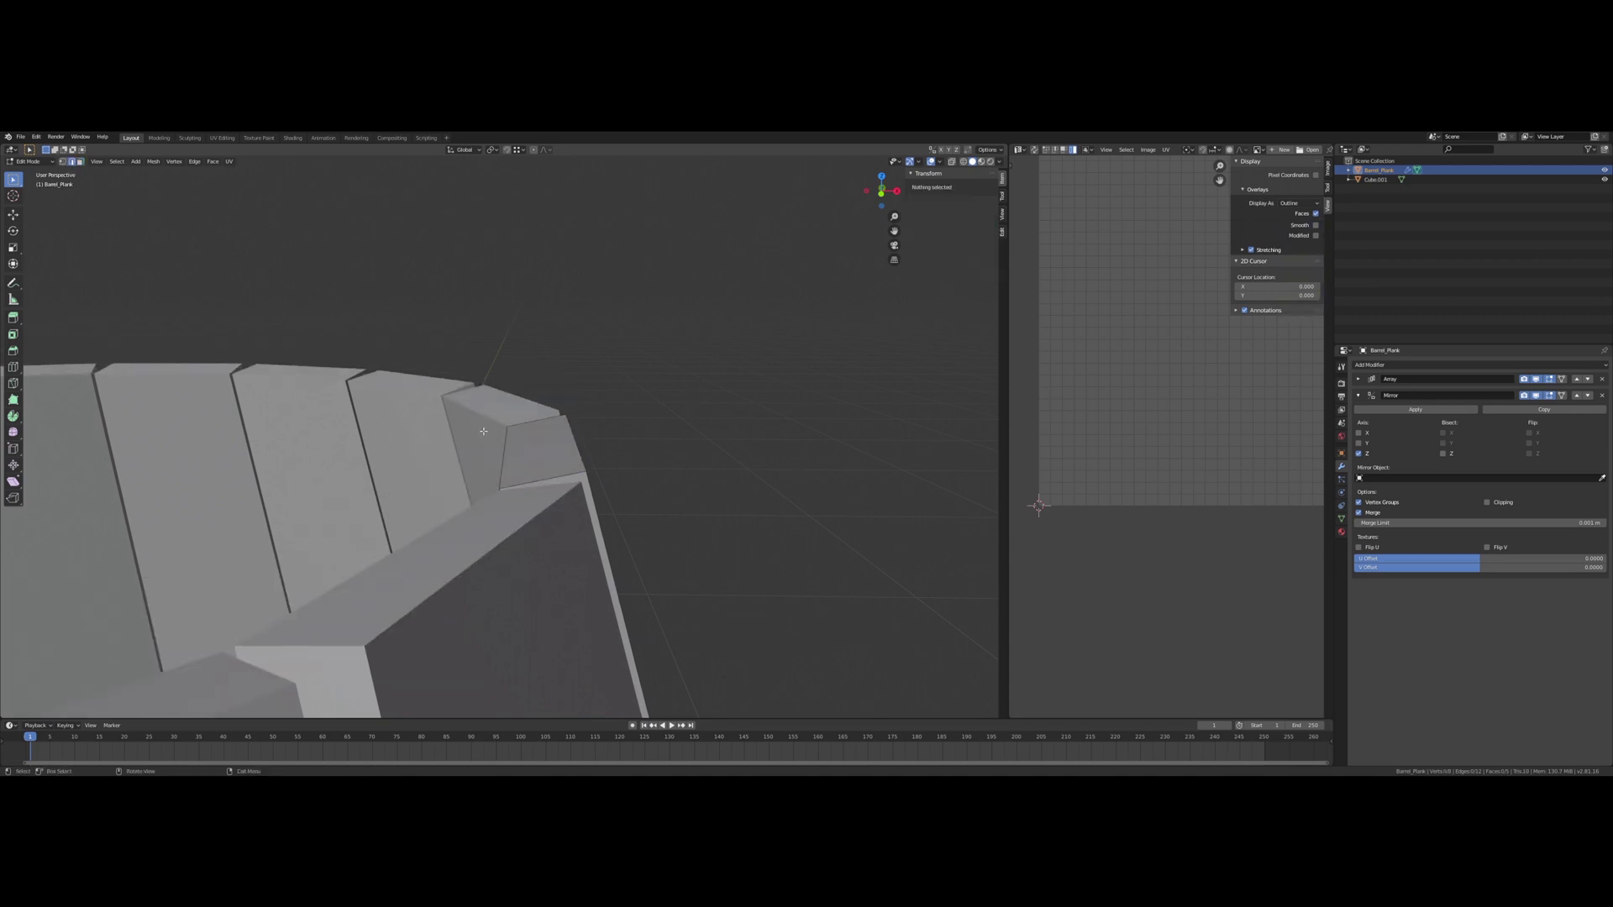
Step: Lower the plank's inner top edge slightly further along Z
click(496, 440)
key(g)
key(z)
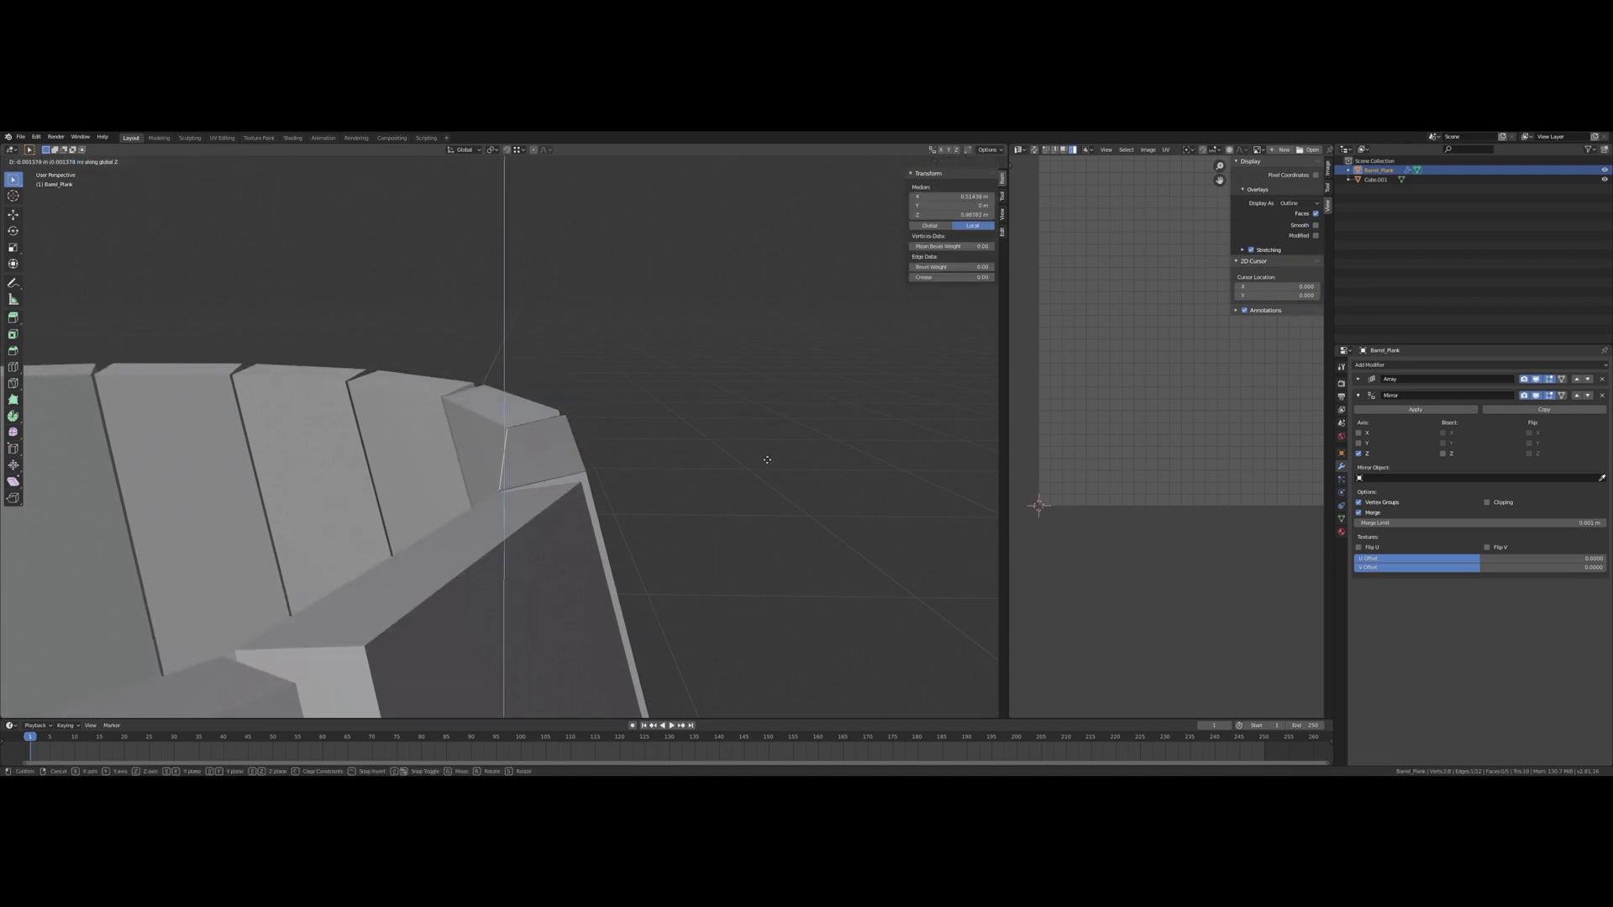
click(767, 460)
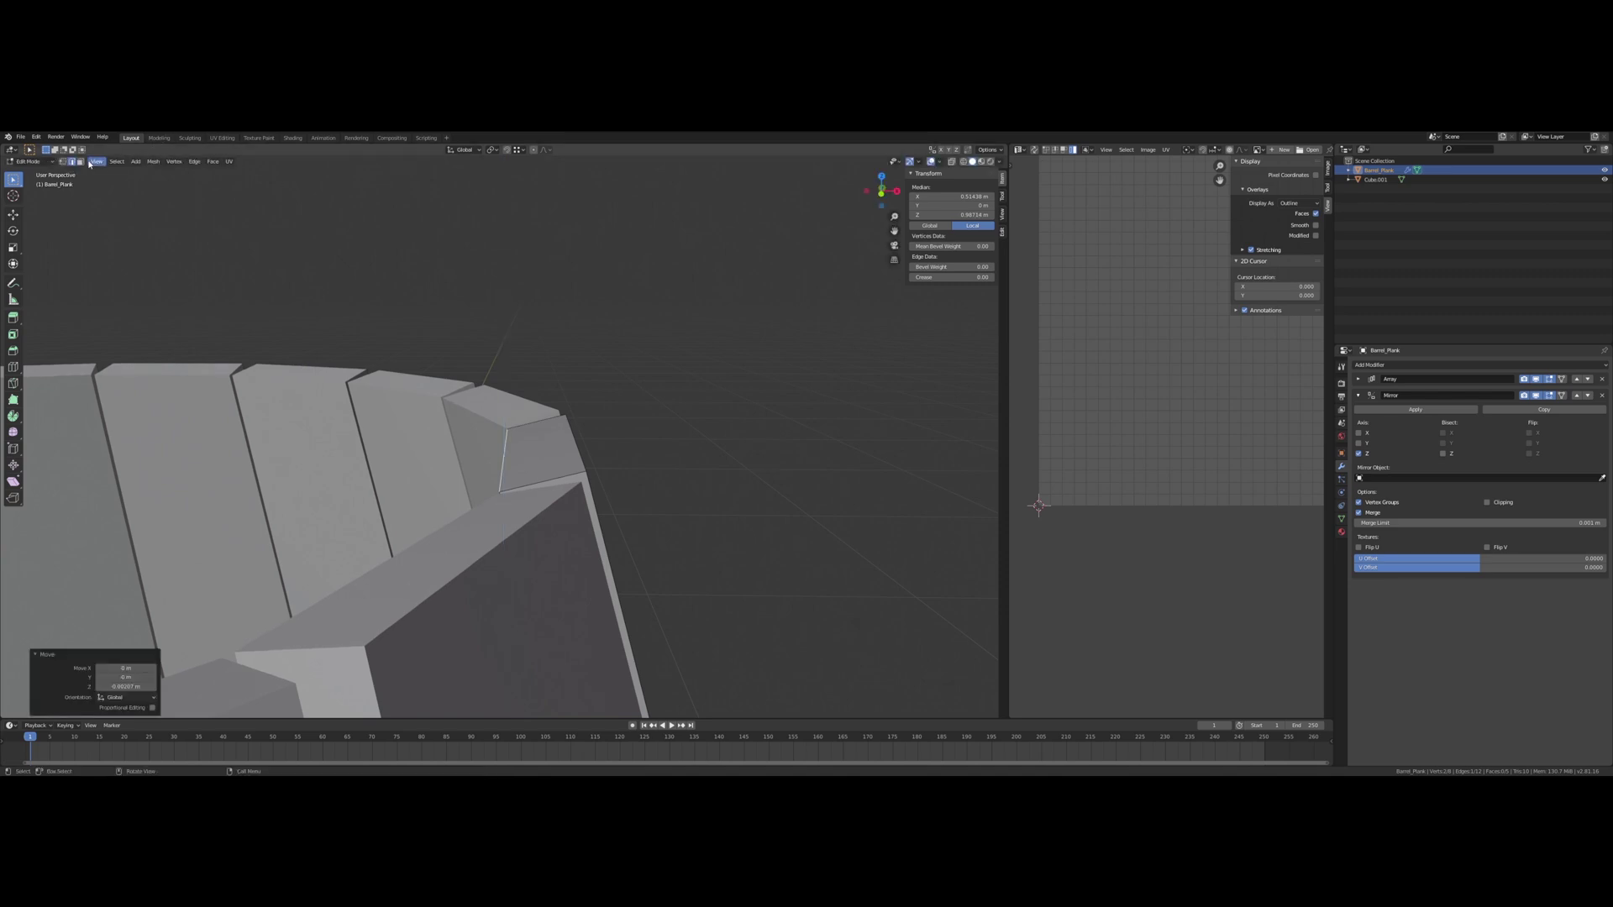
Step: Extrude the plank's top face about 0.037 m upward along its normal
click(80, 162)
click(592, 476)
key(e)
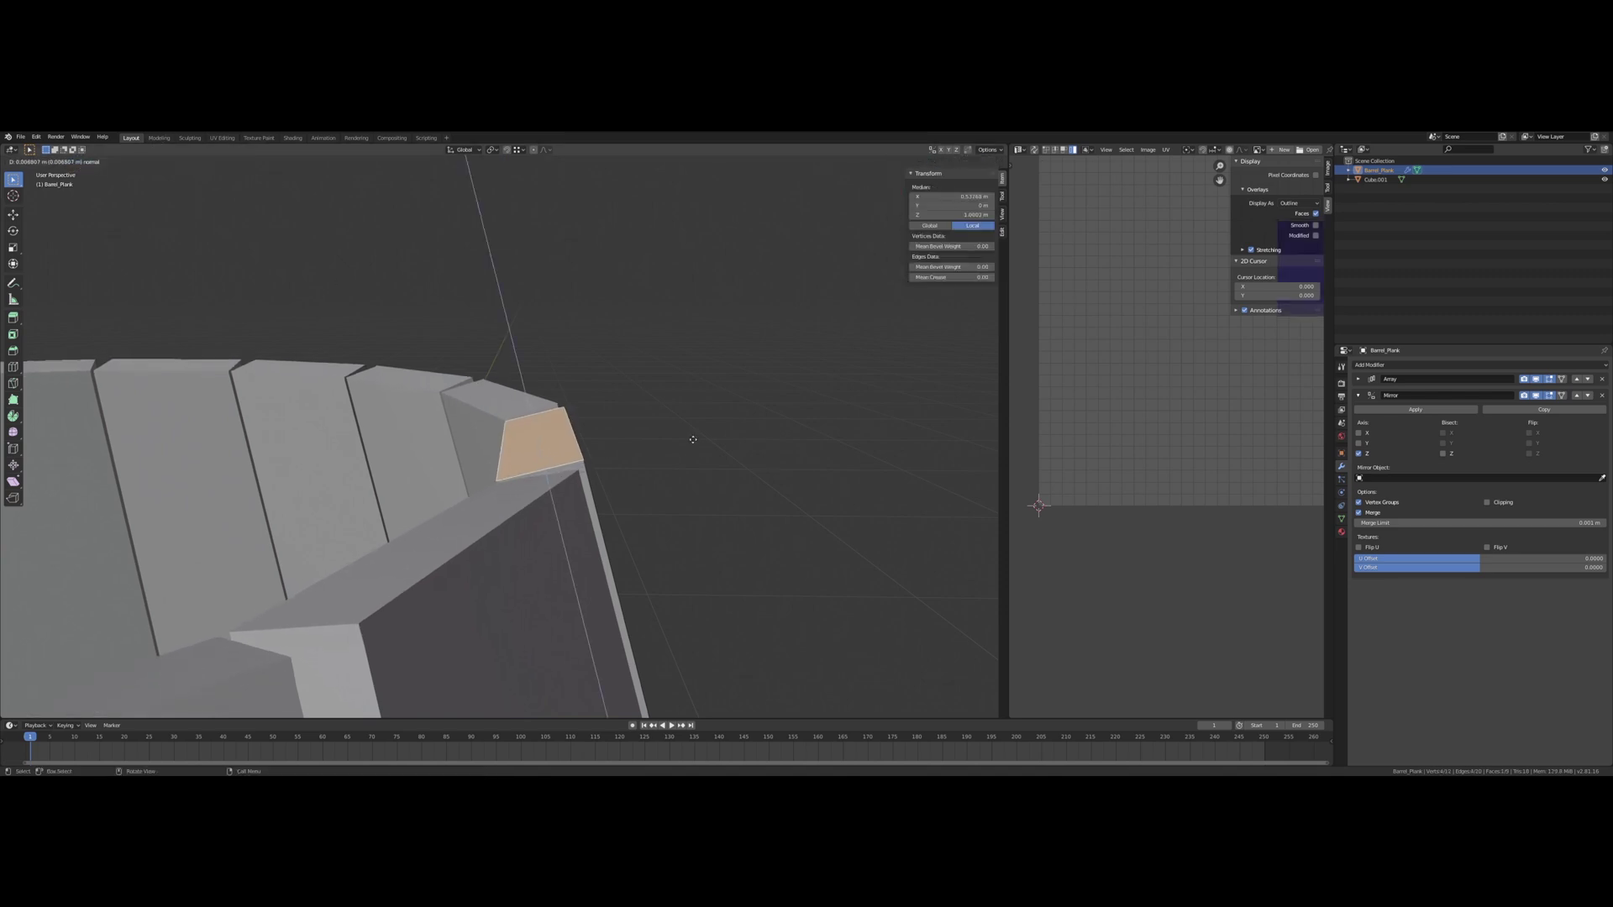
click(666, 404)
Step: Add a centred loop cut through the plank's thickness, running along its top face, and scale it 1.062 along Y
middle_drag(666, 404, 550, 431)
scroll(602, 394, down, 3)
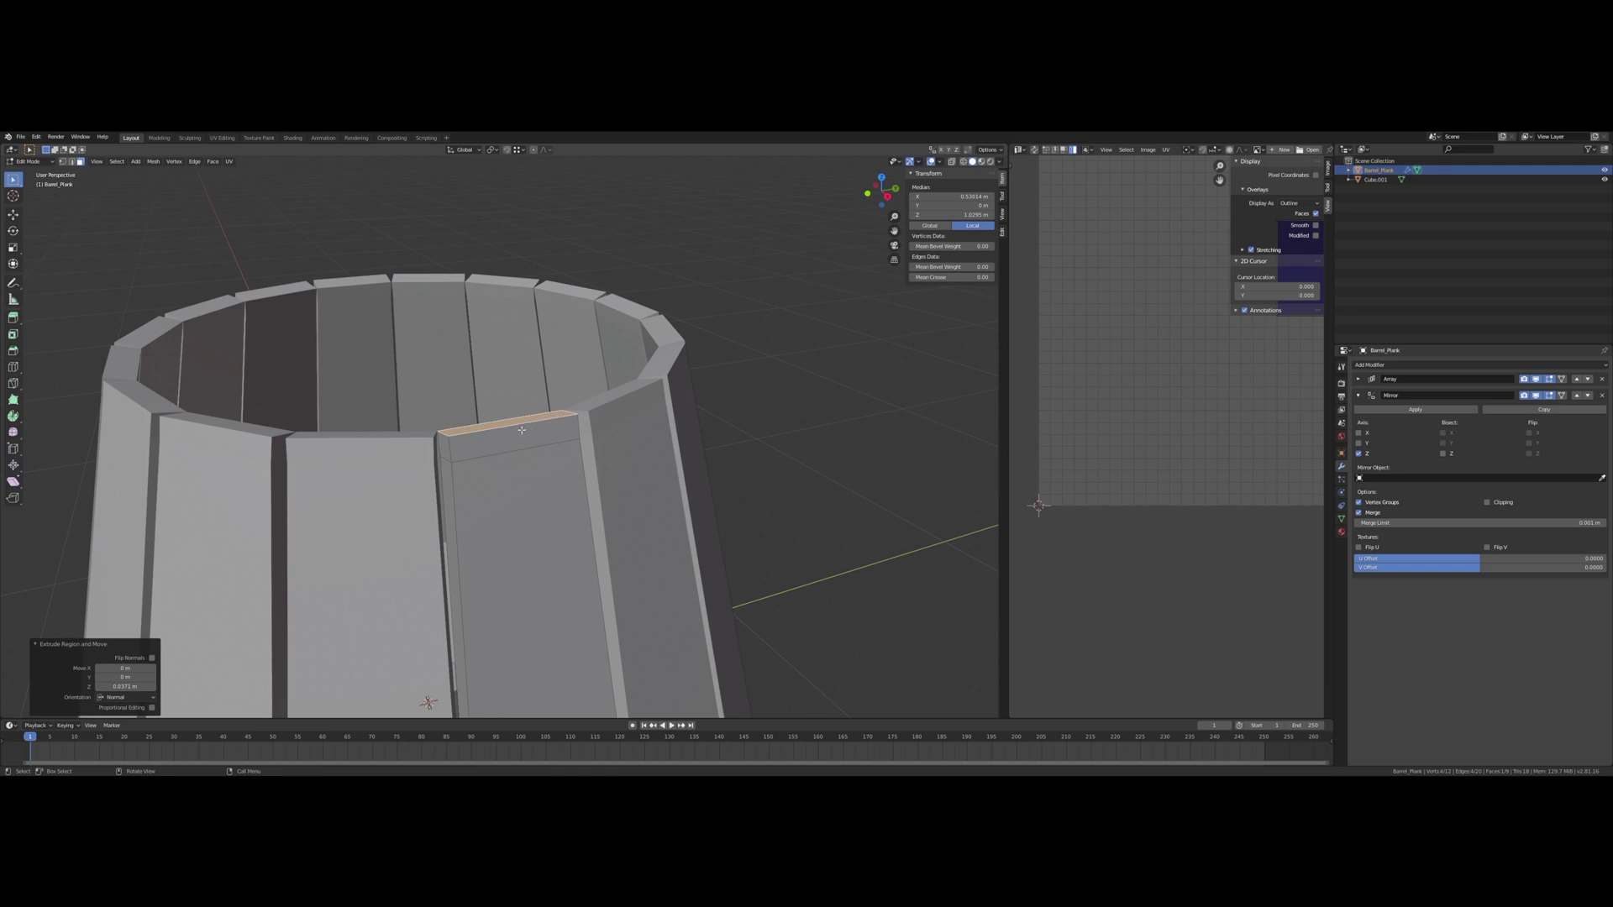
middle_drag(525, 440, 490, 422)
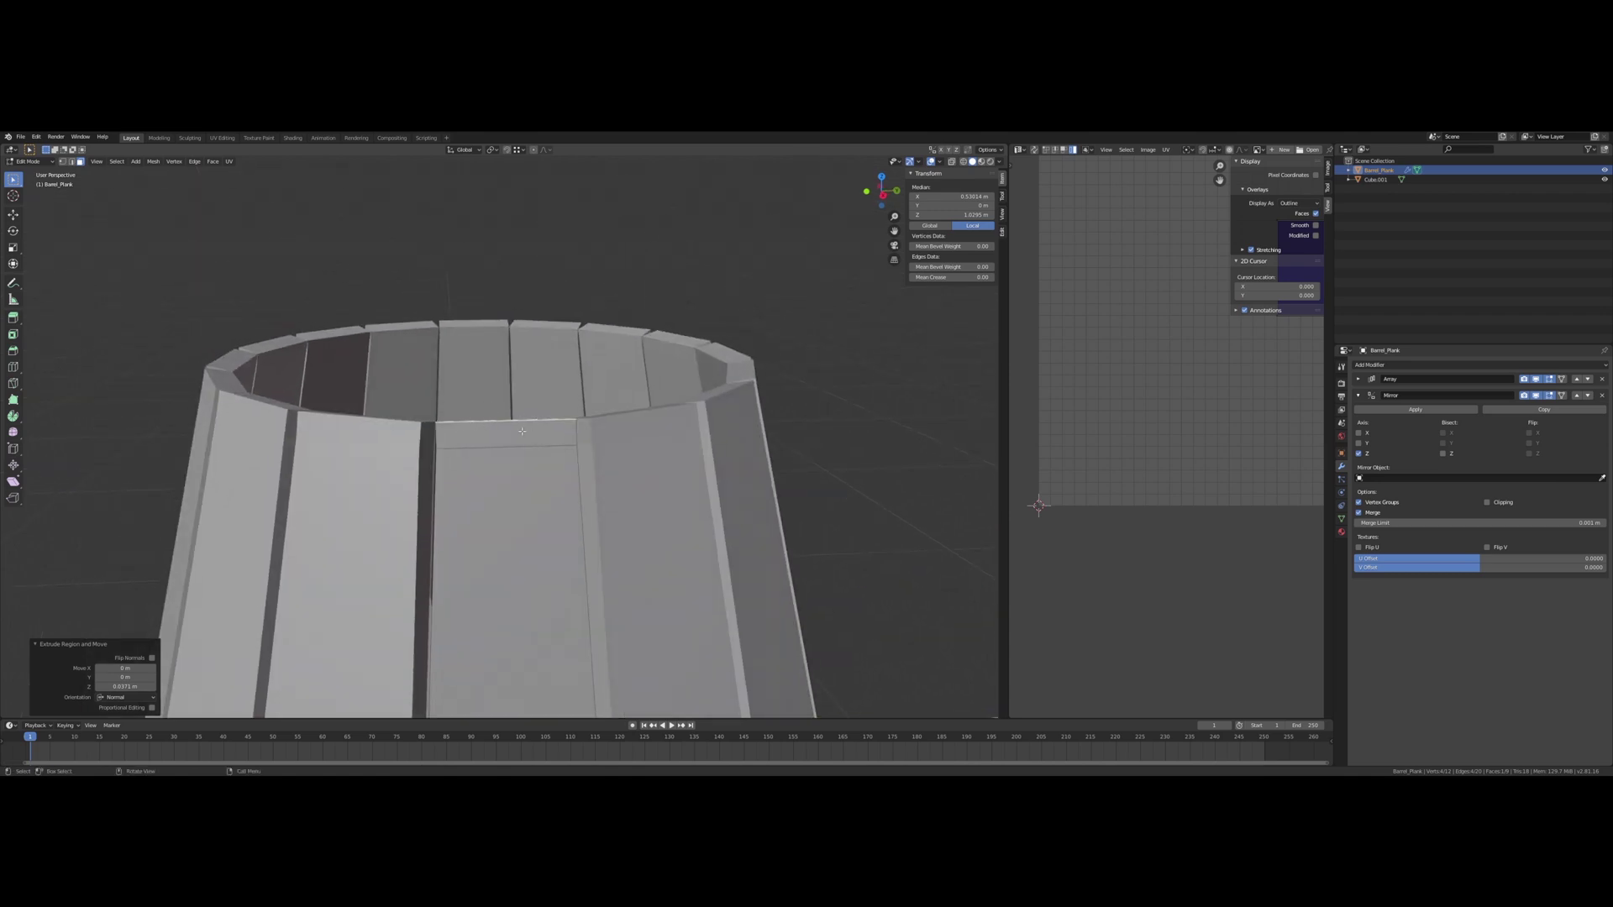
middle_drag(554, 425, 387, 537)
scroll(494, 425, up, 3)
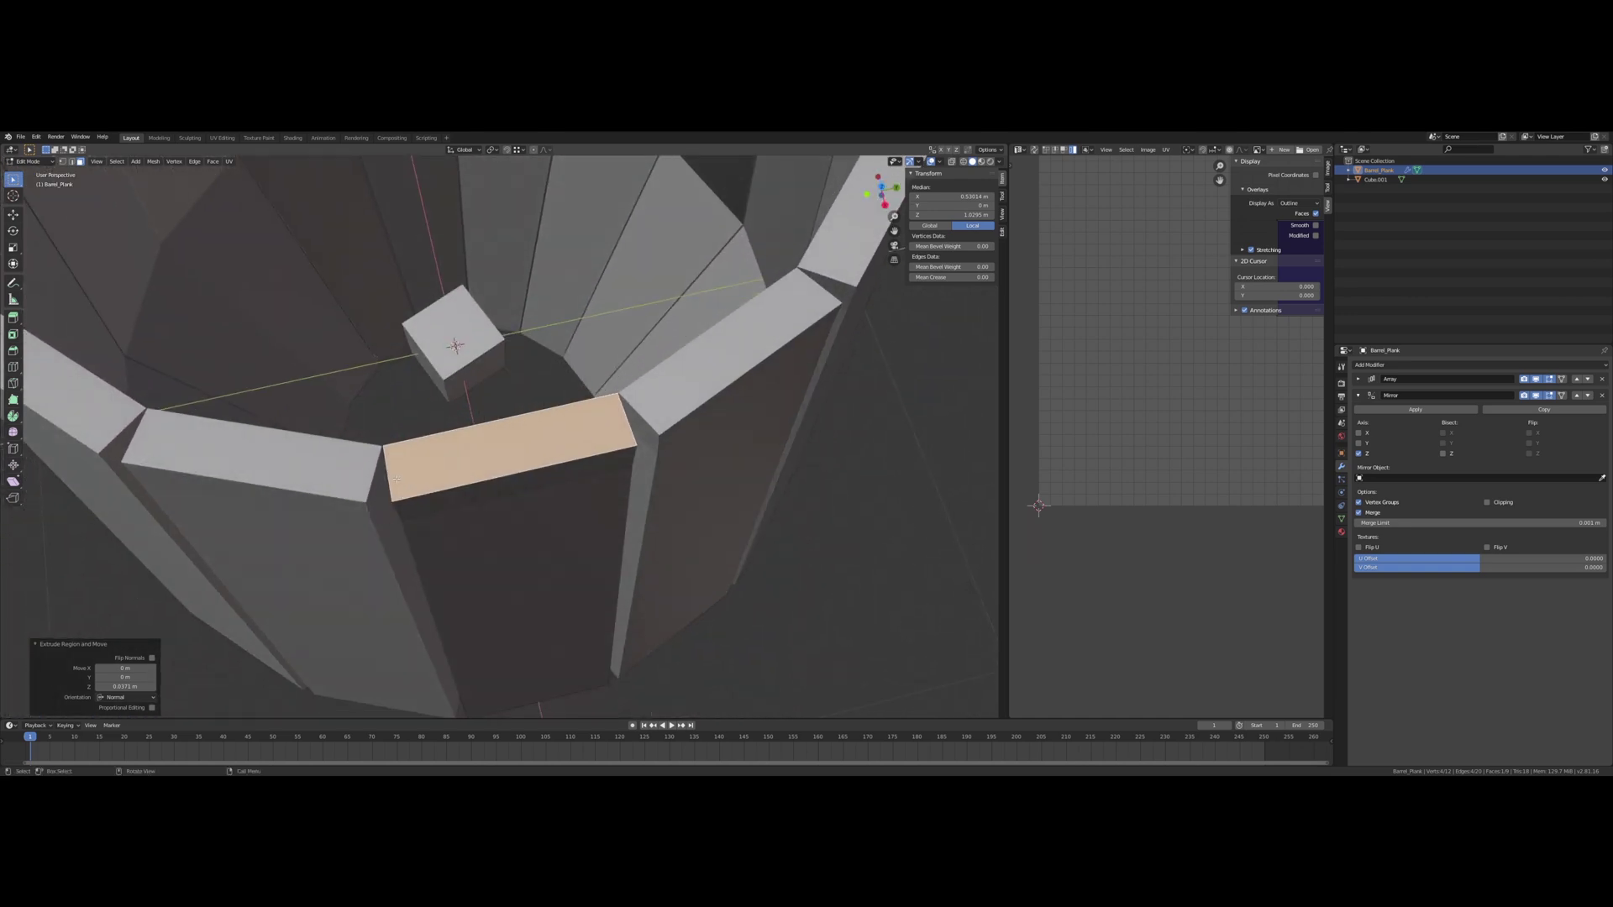
key(ctrl+r)
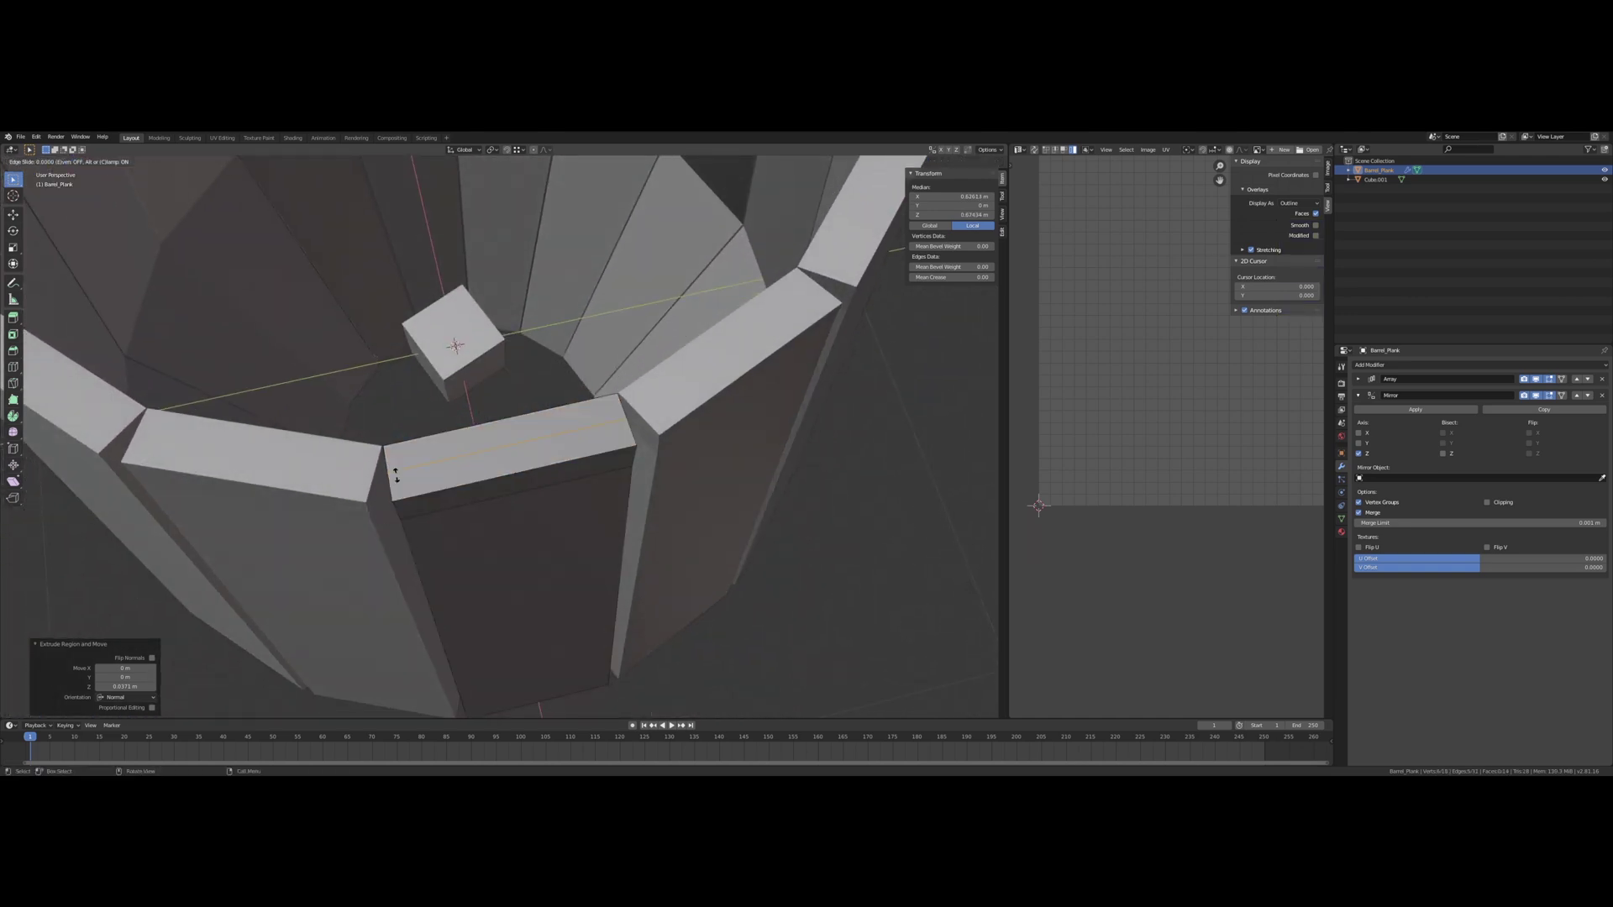
click(396, 476)
middle_drag(395, 475, 419, 466)
key(s)
key(y)
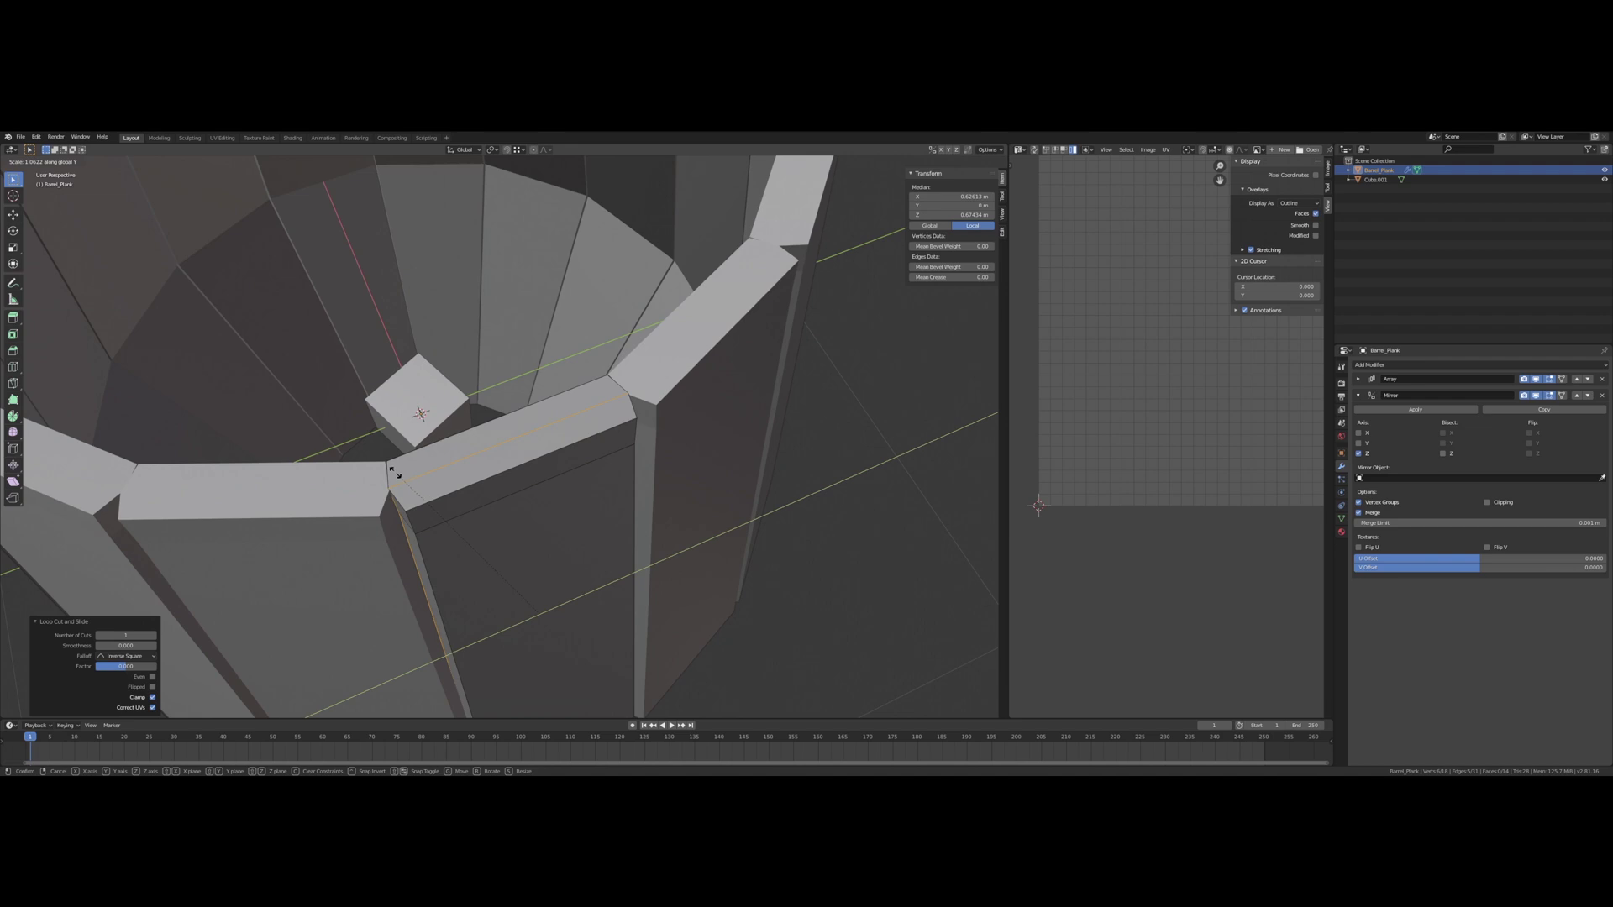
click(396, 474)
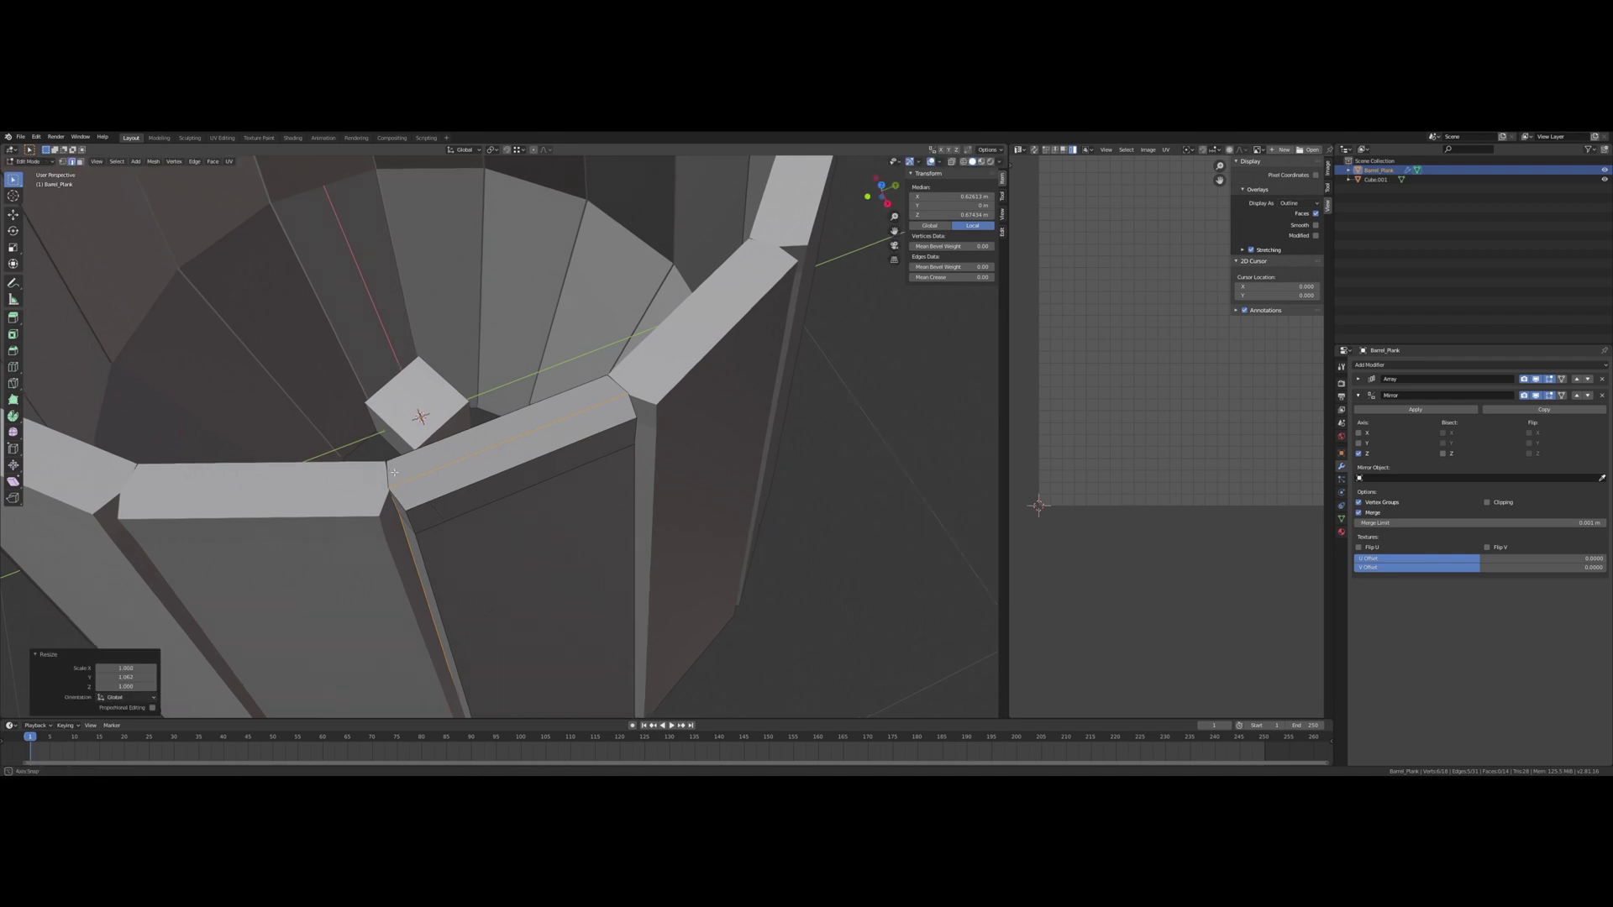
Step: Widen the two long outer side edges of the plank along Y to narrow the gaps to its neighbours
middle_drag(396, 474, 384, 489)
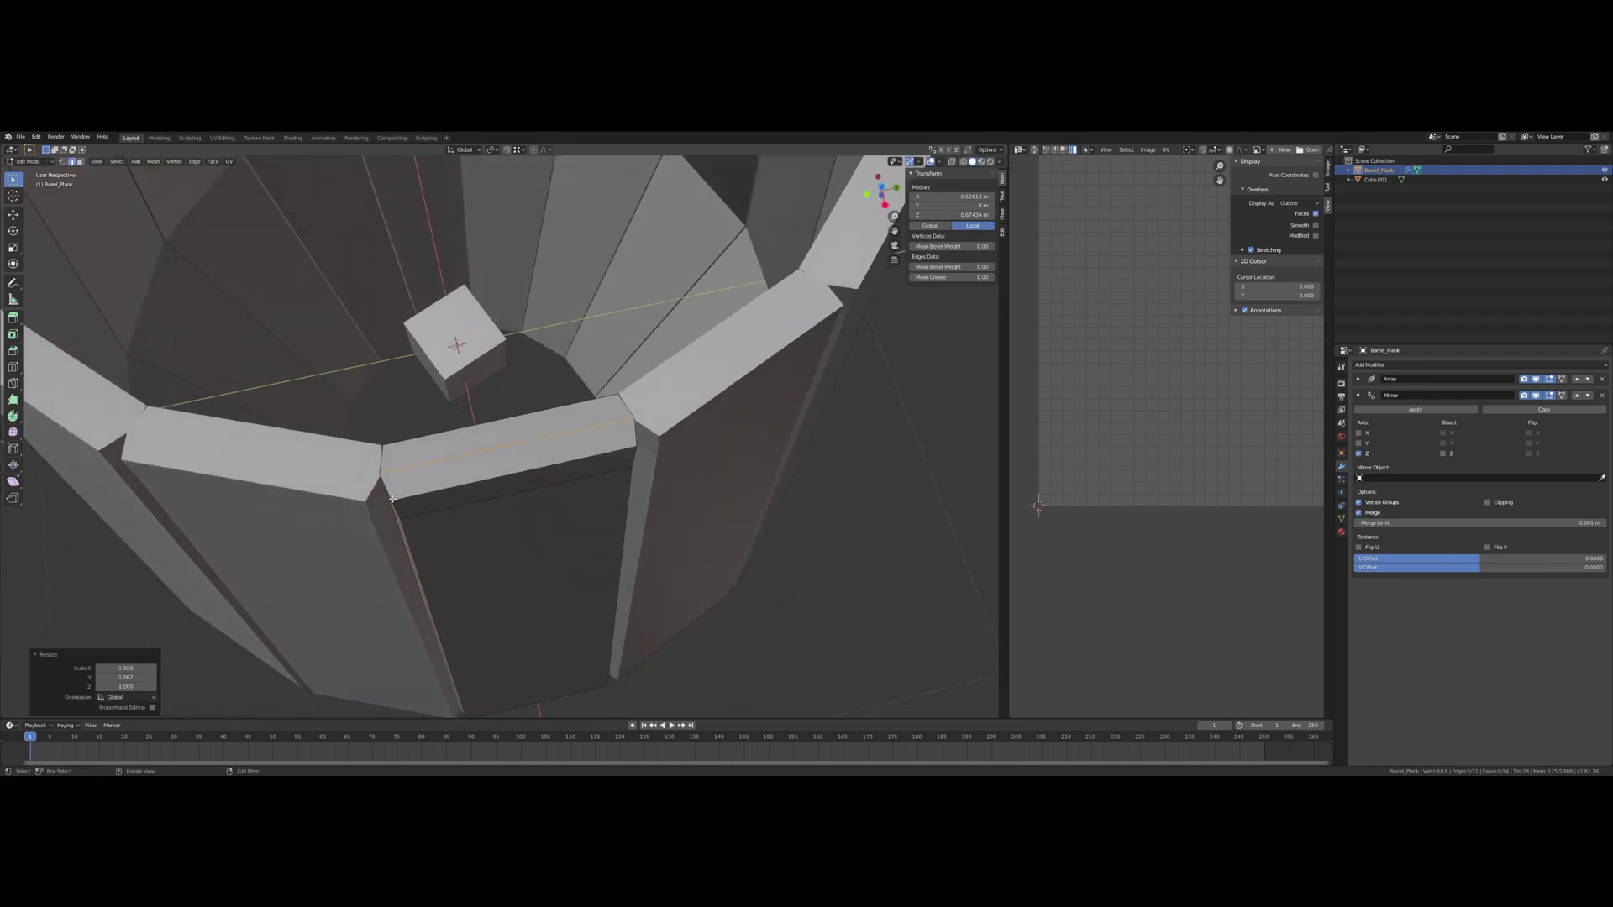
click(398, 498)
alt+click(409, 545)
middle_drag(409, 544, 619, 512)
alt+click(625, 515)
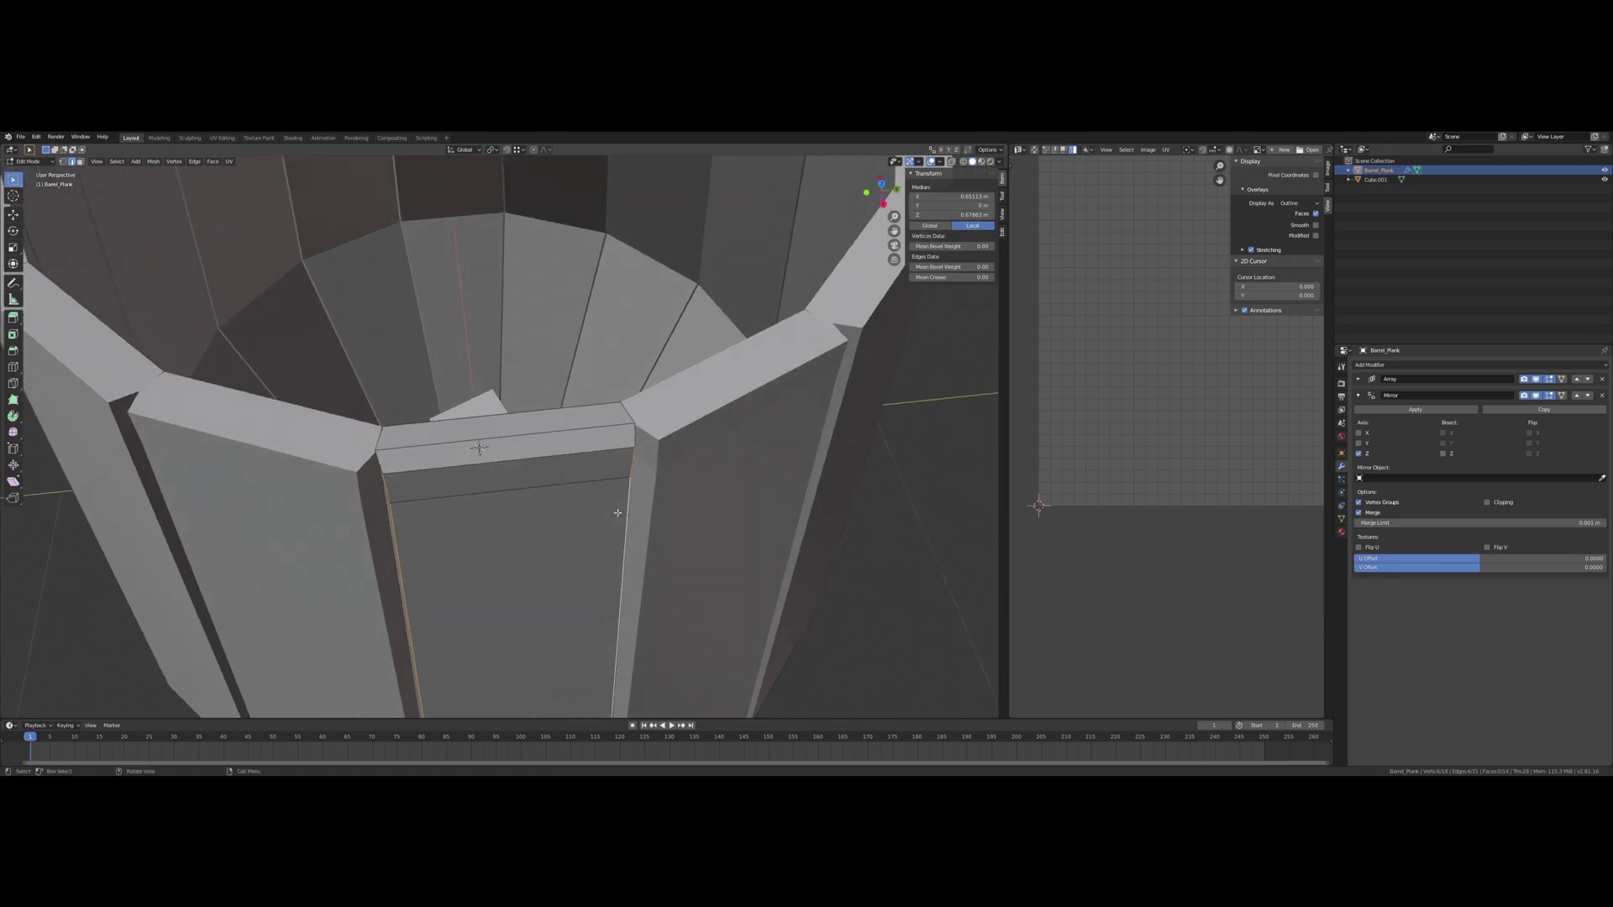
key(s)
key(y)
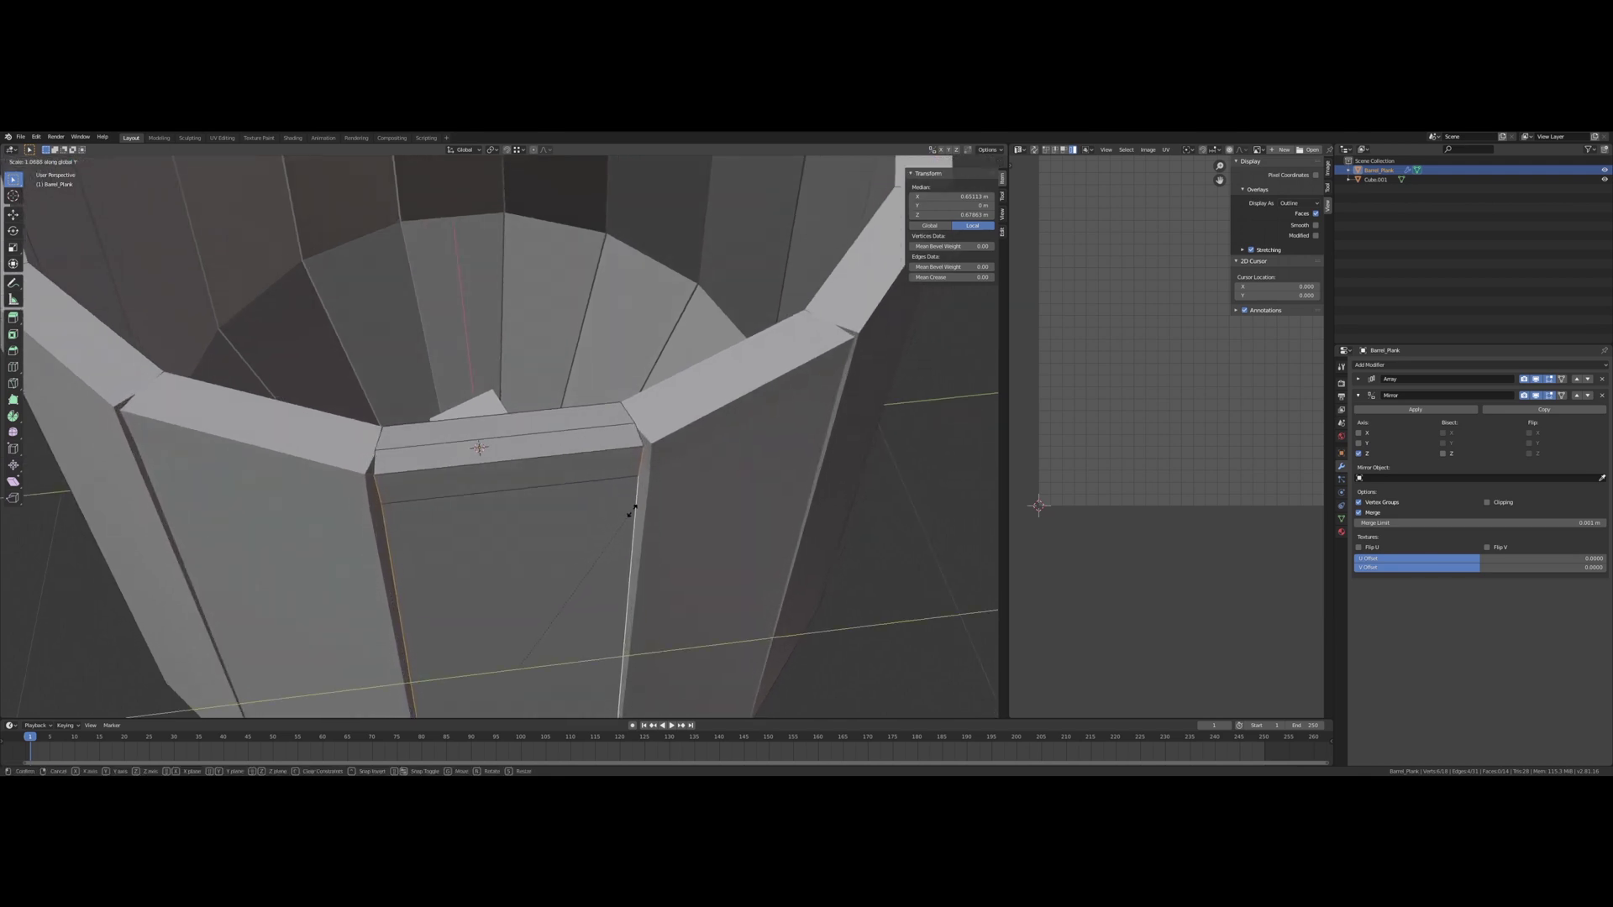
click(630, 509)
Step: Narrow the inner and outer edges of the plank's top face slightly along Y
middle_drag(624, 504, 550, 450)
click(551, 445)
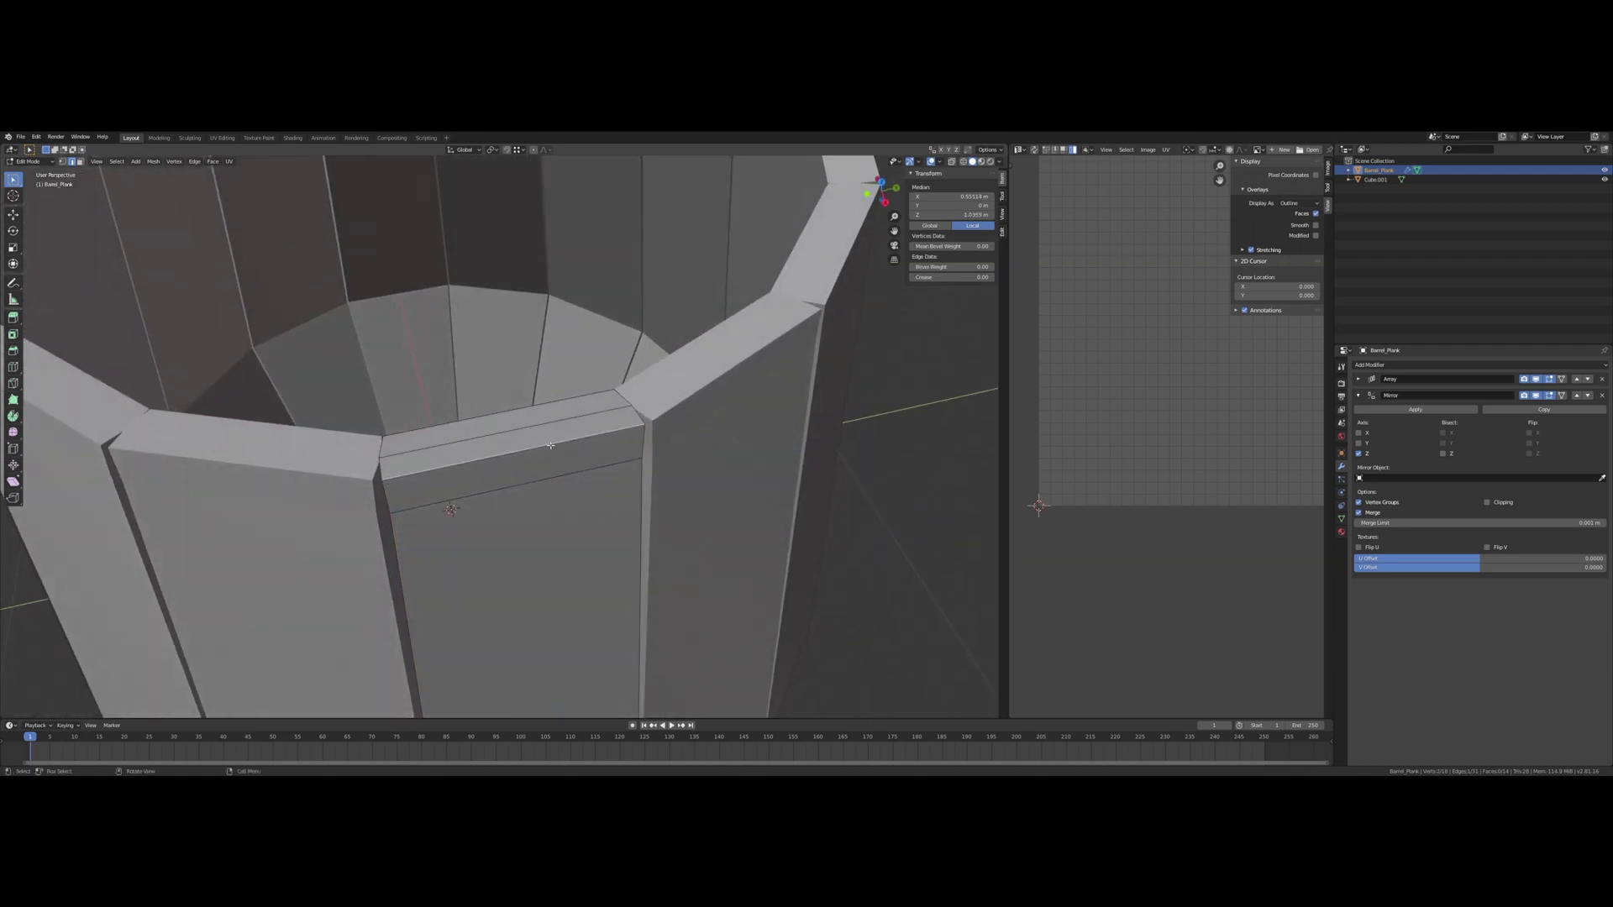
shift+click(522, 409)
key(s)
key(y)
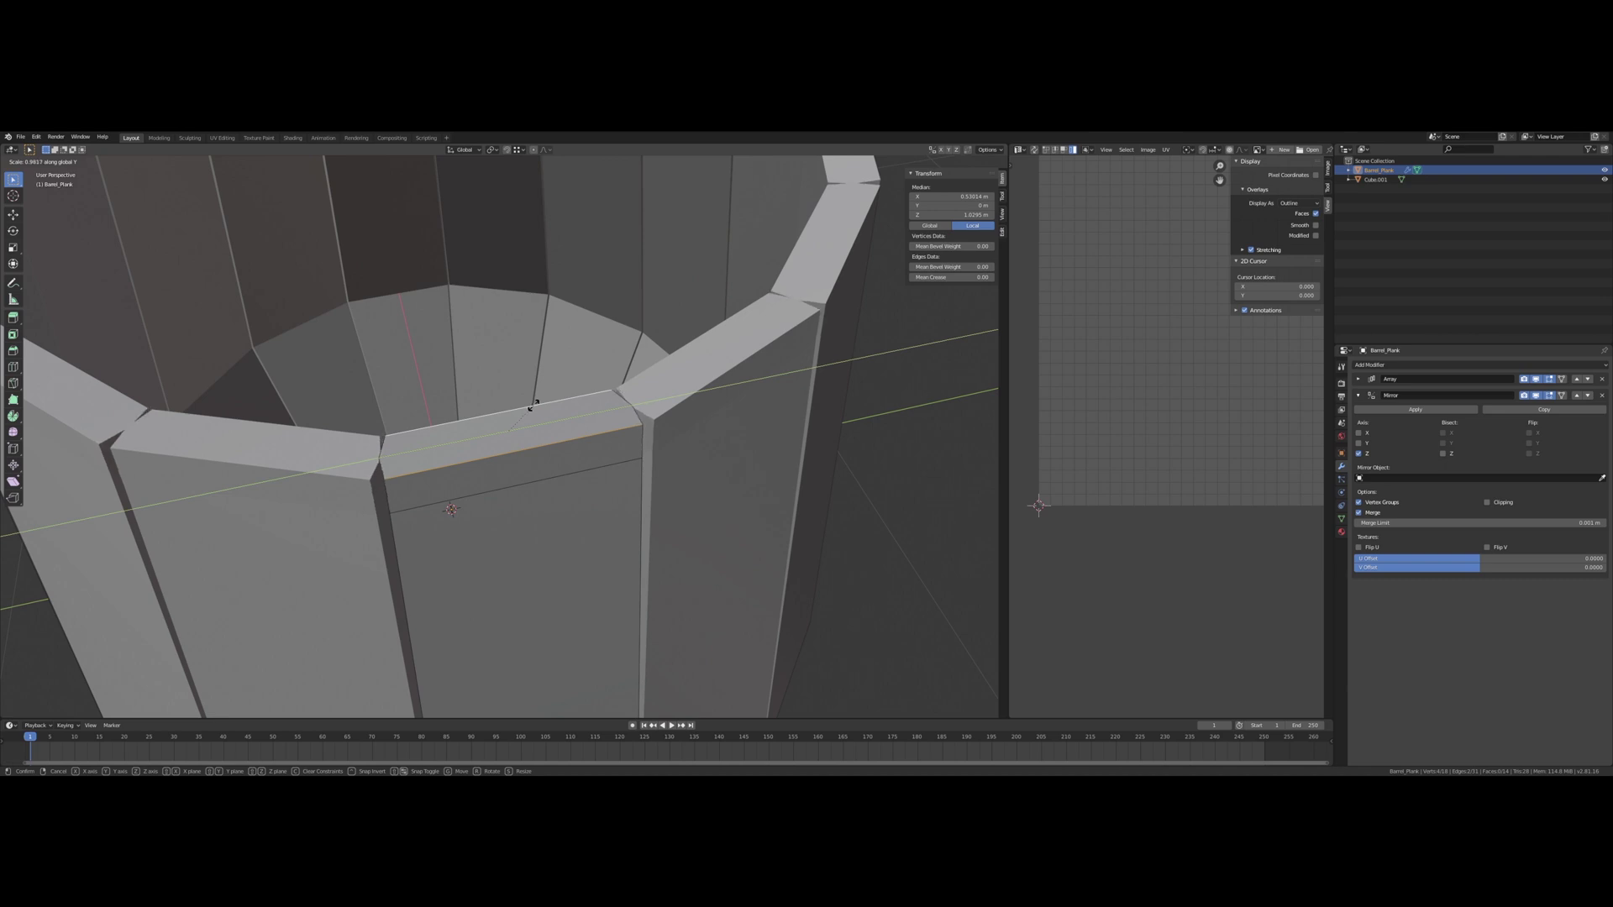
click(534, 404)
Step: Examine the gaps between the planks along the barrel's side and rim in Object Mode
mouse_move(534, 404)
middle_down()
mouse_move(512, 383)
mouse_move(530, 434)
mouse_move(507, 409)
middle_up()
scroll(507, 408, up, 8)
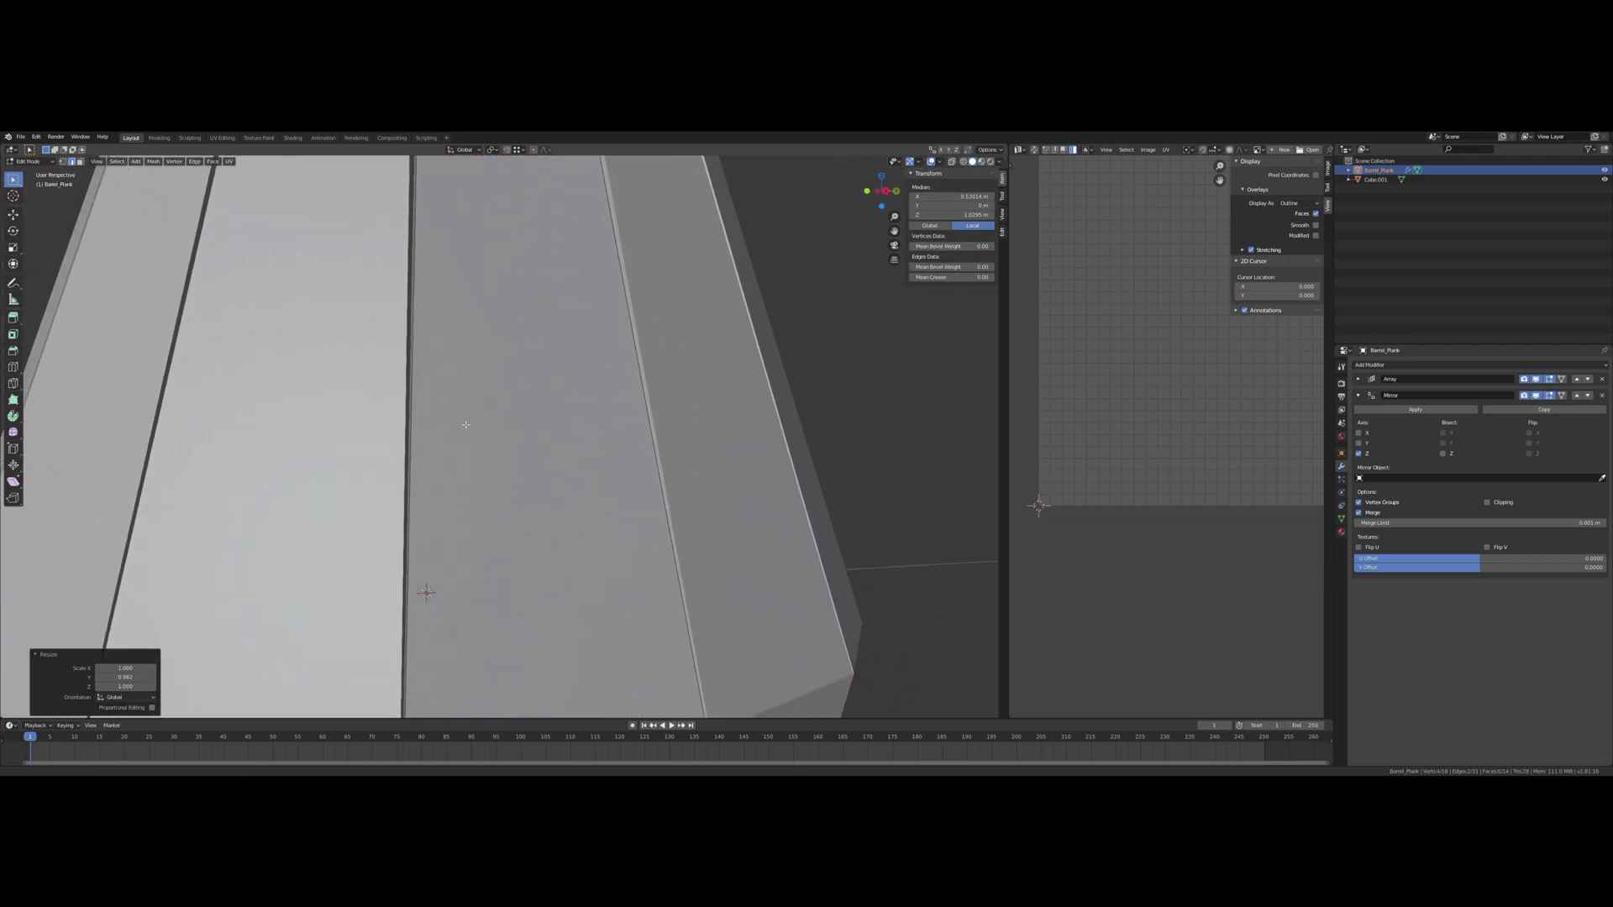
scroll(468, 400, down, 5)
key(Tab)
middle_drag(445, 439, 444, 504)
shift+middle_drag(447, 362, 423, 556)
shift+middle_drag(397, 410, 460, 457)
Step: Widen the two short outer side edges of the plank's extruded rim section along Y in Edit Mode
key(Tab)
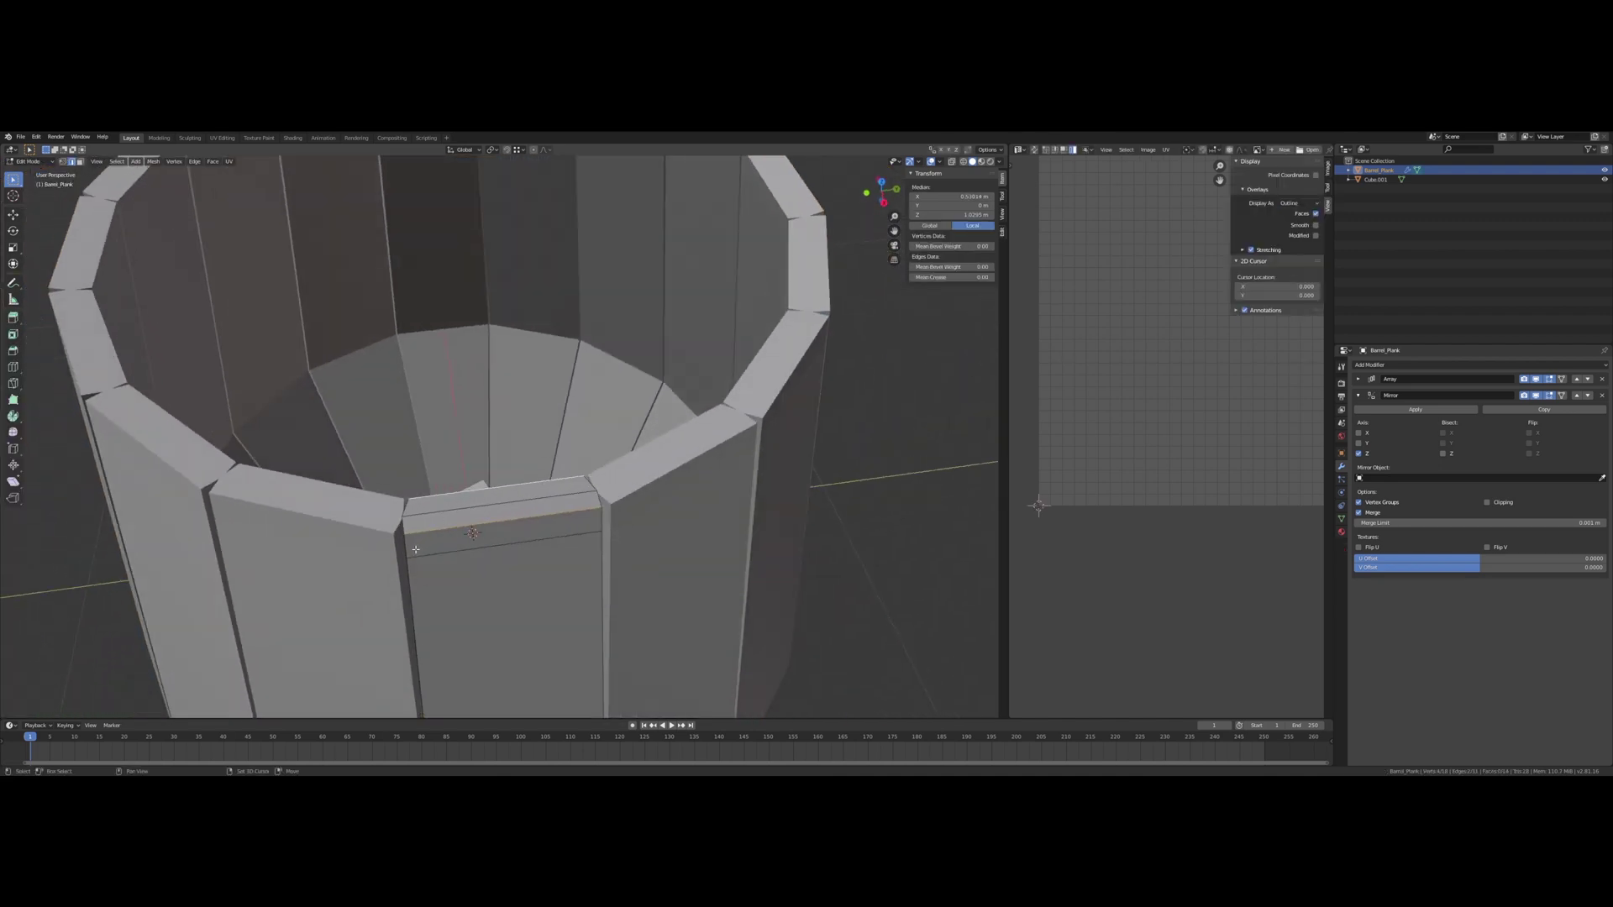
shift+middle_drag(415, 549, 423, 501)
click(417, 495)
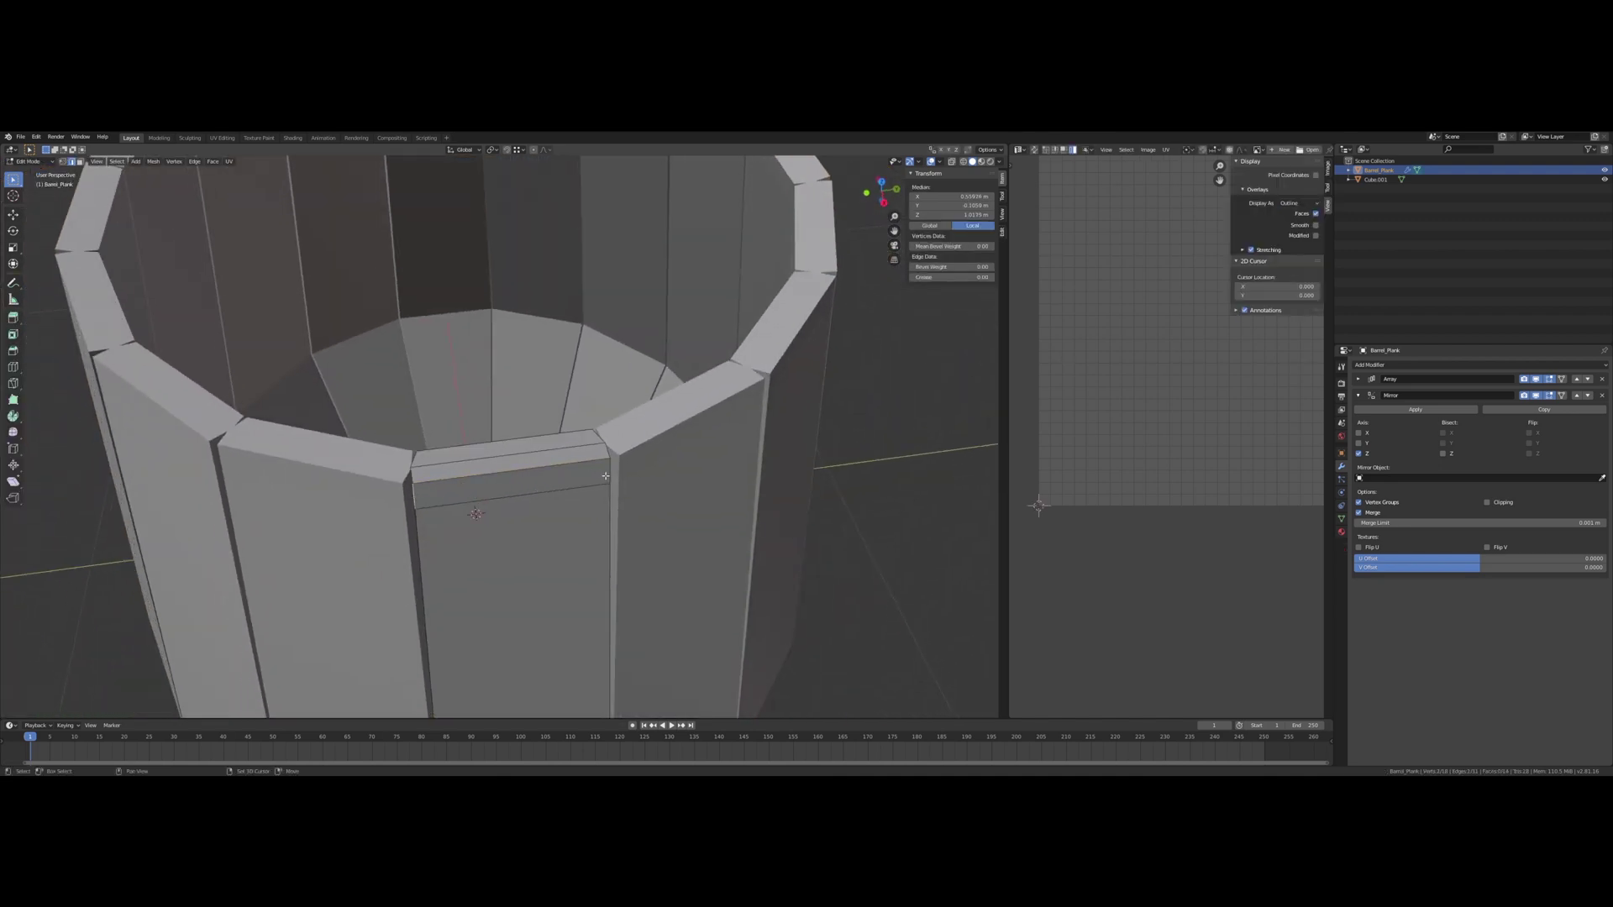
middle_drag(605, 476, 599, 492)
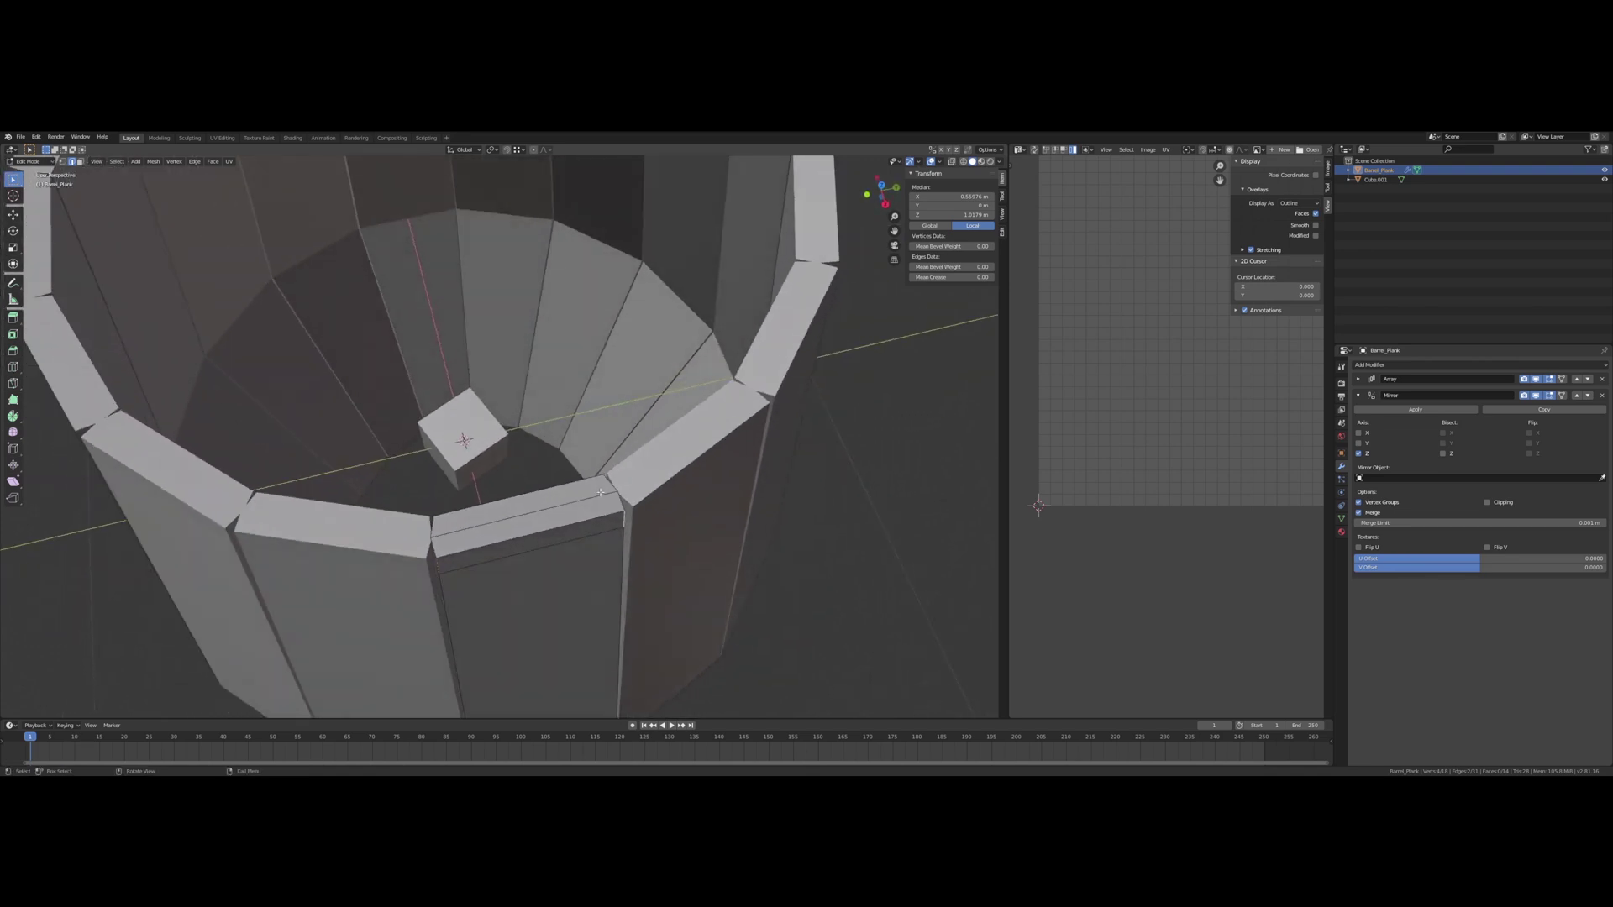
key(s)
key(y)
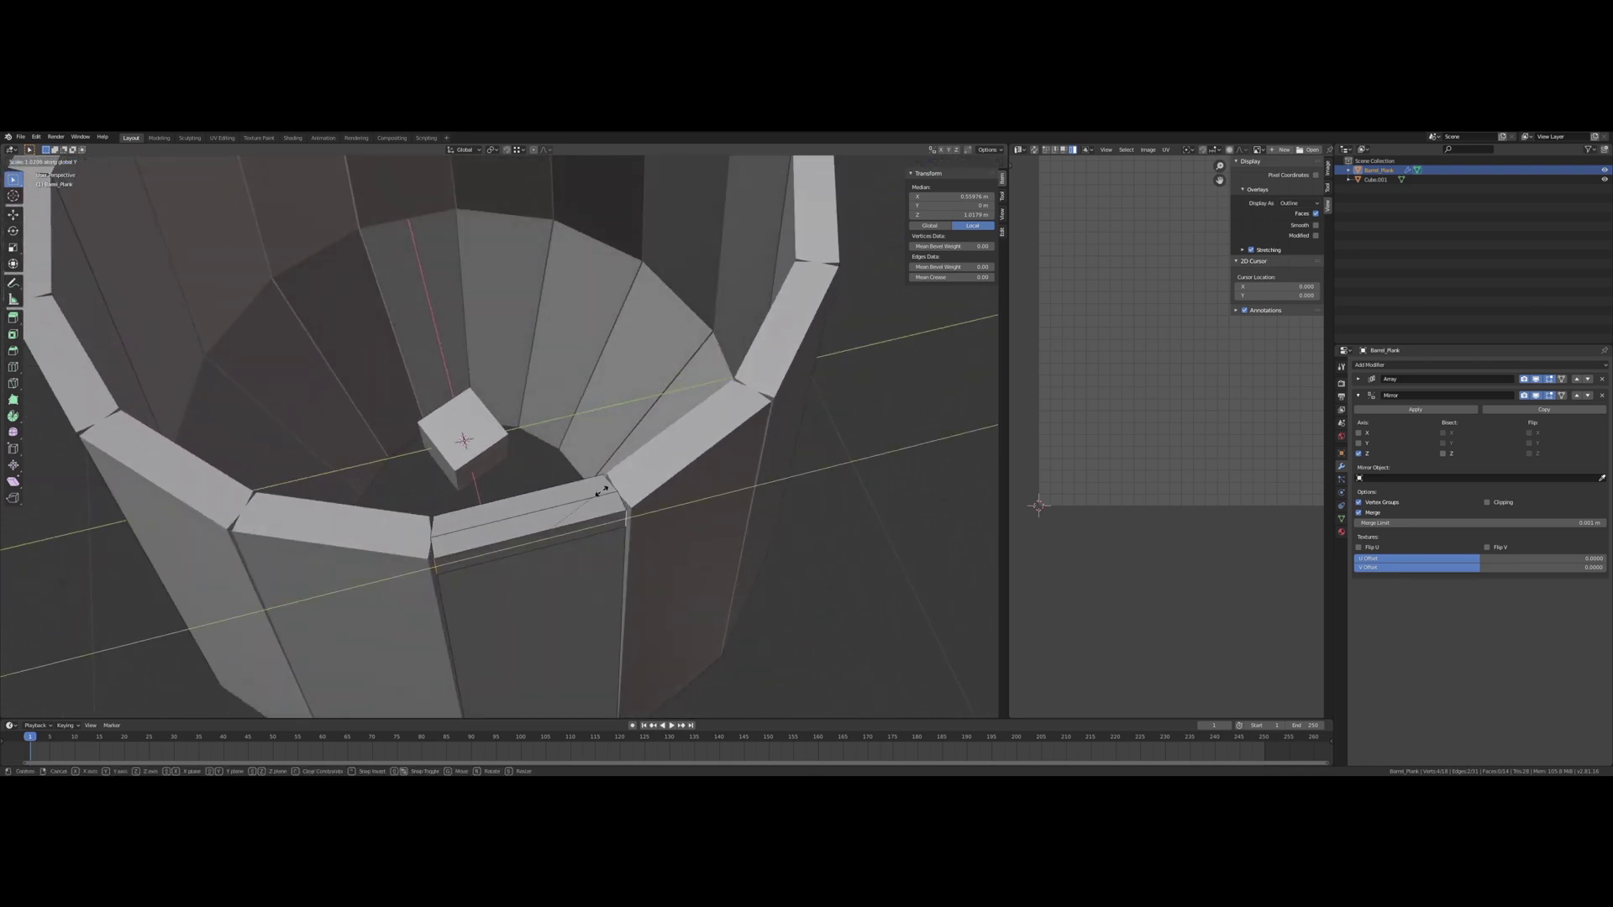
click(602, 490)
Step: Return to Object Mode and examine how the widened planks meet around the barrel's upper half
middle_drag(603, 490, 547, 474)
scroll(597, 450, up, 5)
key(Tab)
scroll(521, 471, down, 8)
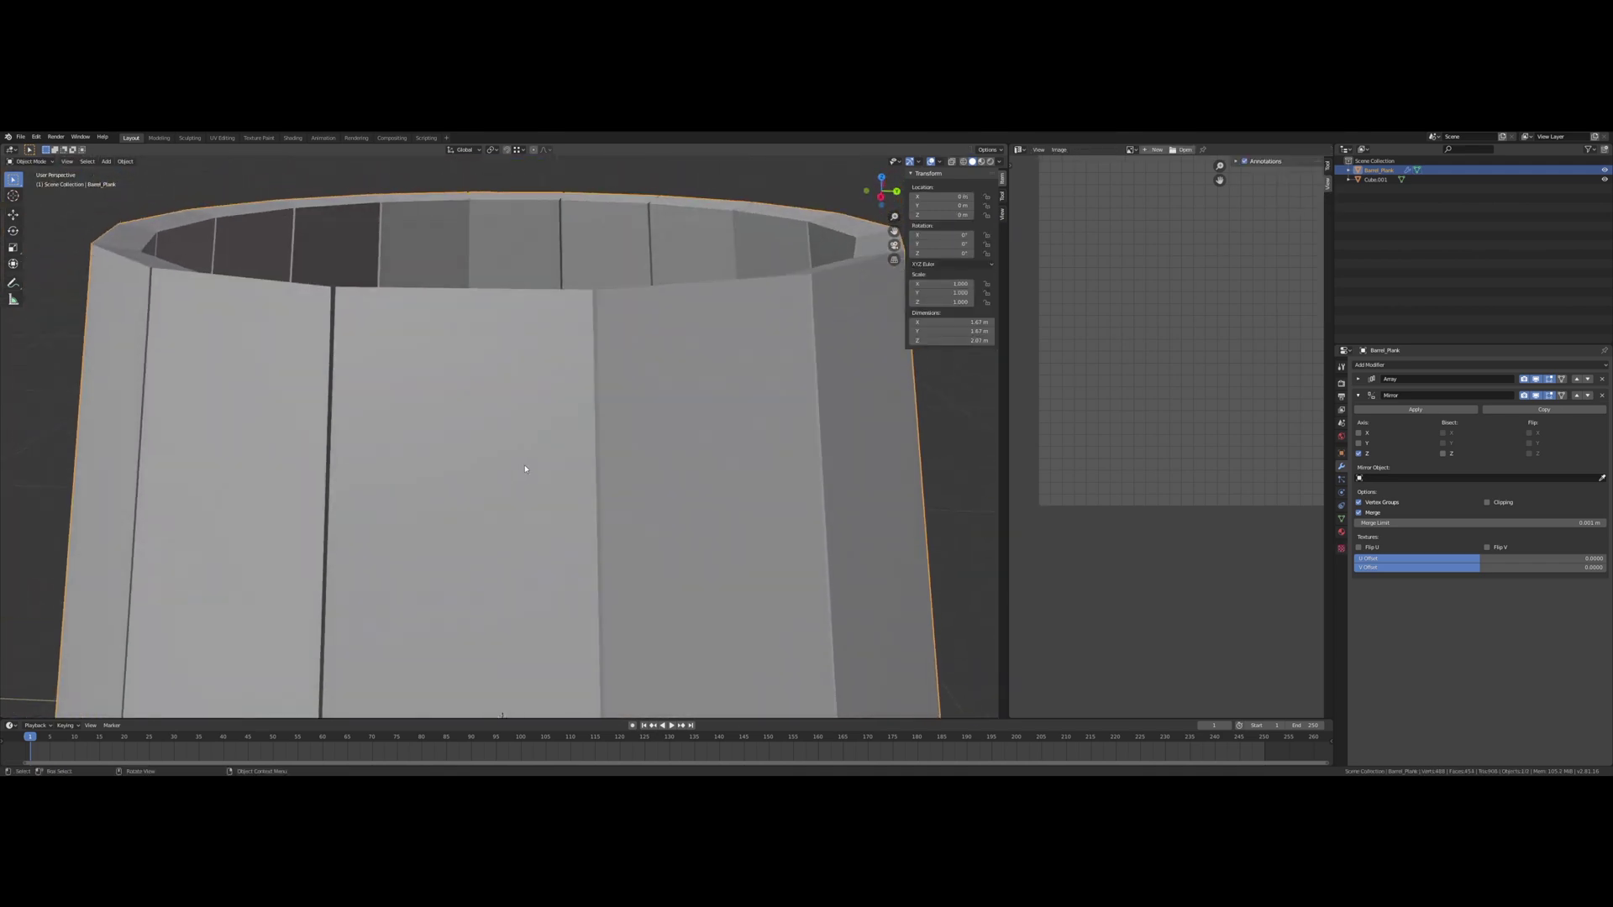
scroll(512, 477, down, 2)
mouse_move(511, 478)
middle_down()
mouse_move(492, 447)
mouse_move(506, 502)
middle_up()
Step: In Edit Mode, select the upper, lower and two long side edges of the plank's inner face and mark them as seams
key(Tab)
scroll(513, 471, up, 5)
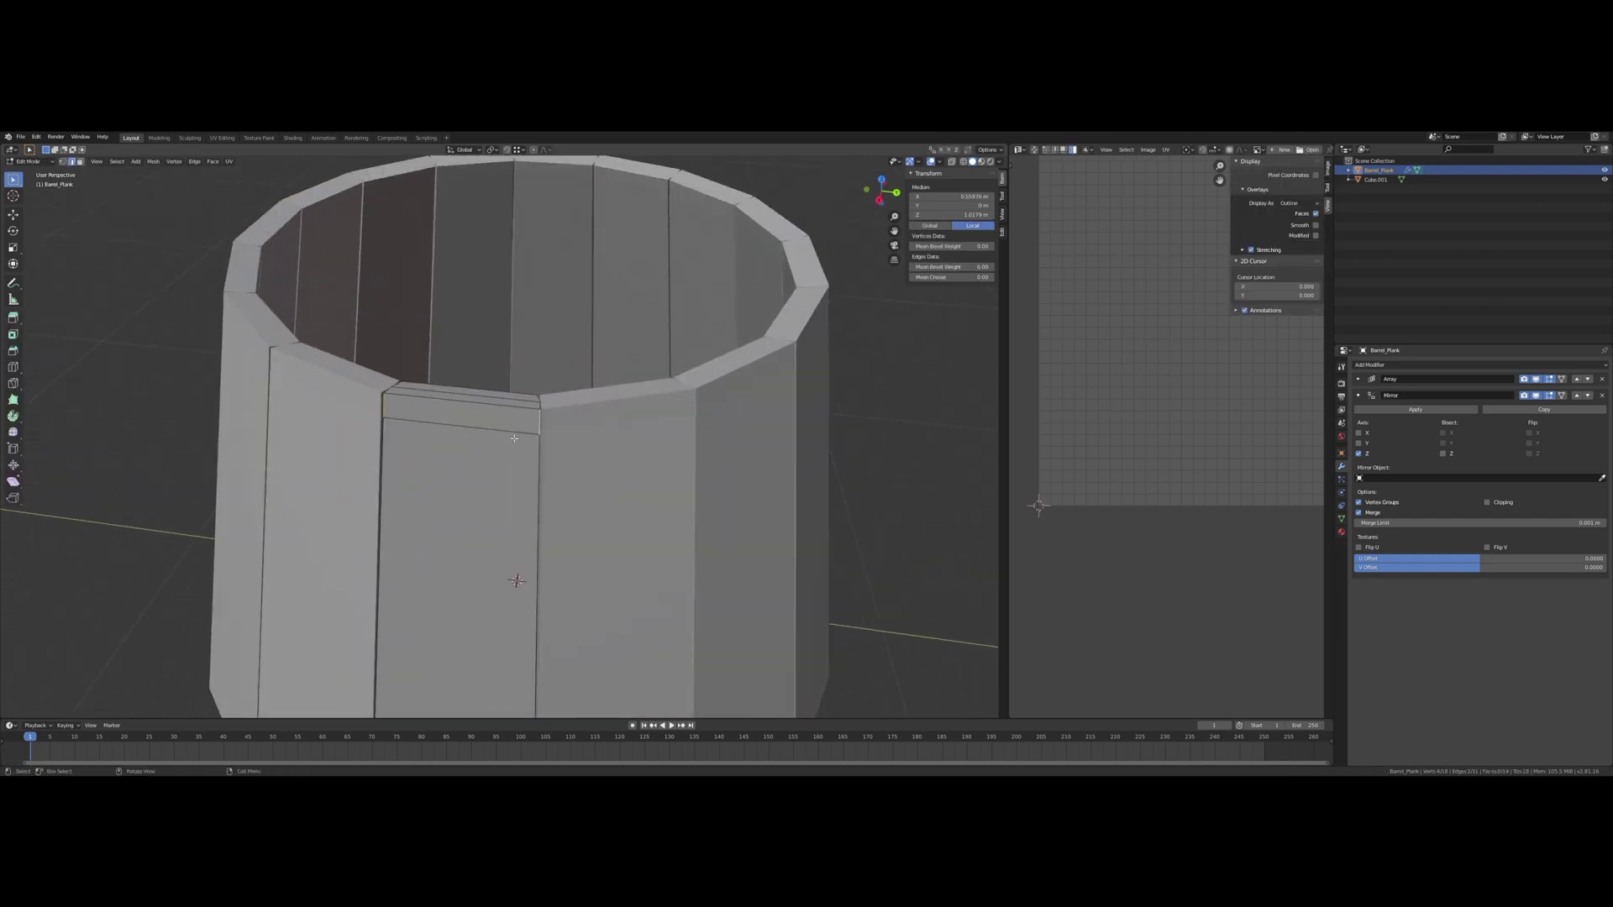
mouse_move(518, 443)
middle_down()
mouse_move(535, 443)
mouse_move(525, 434)
middle_up()
scroll(526, 440, up, 2)
alt+click(419, 464)
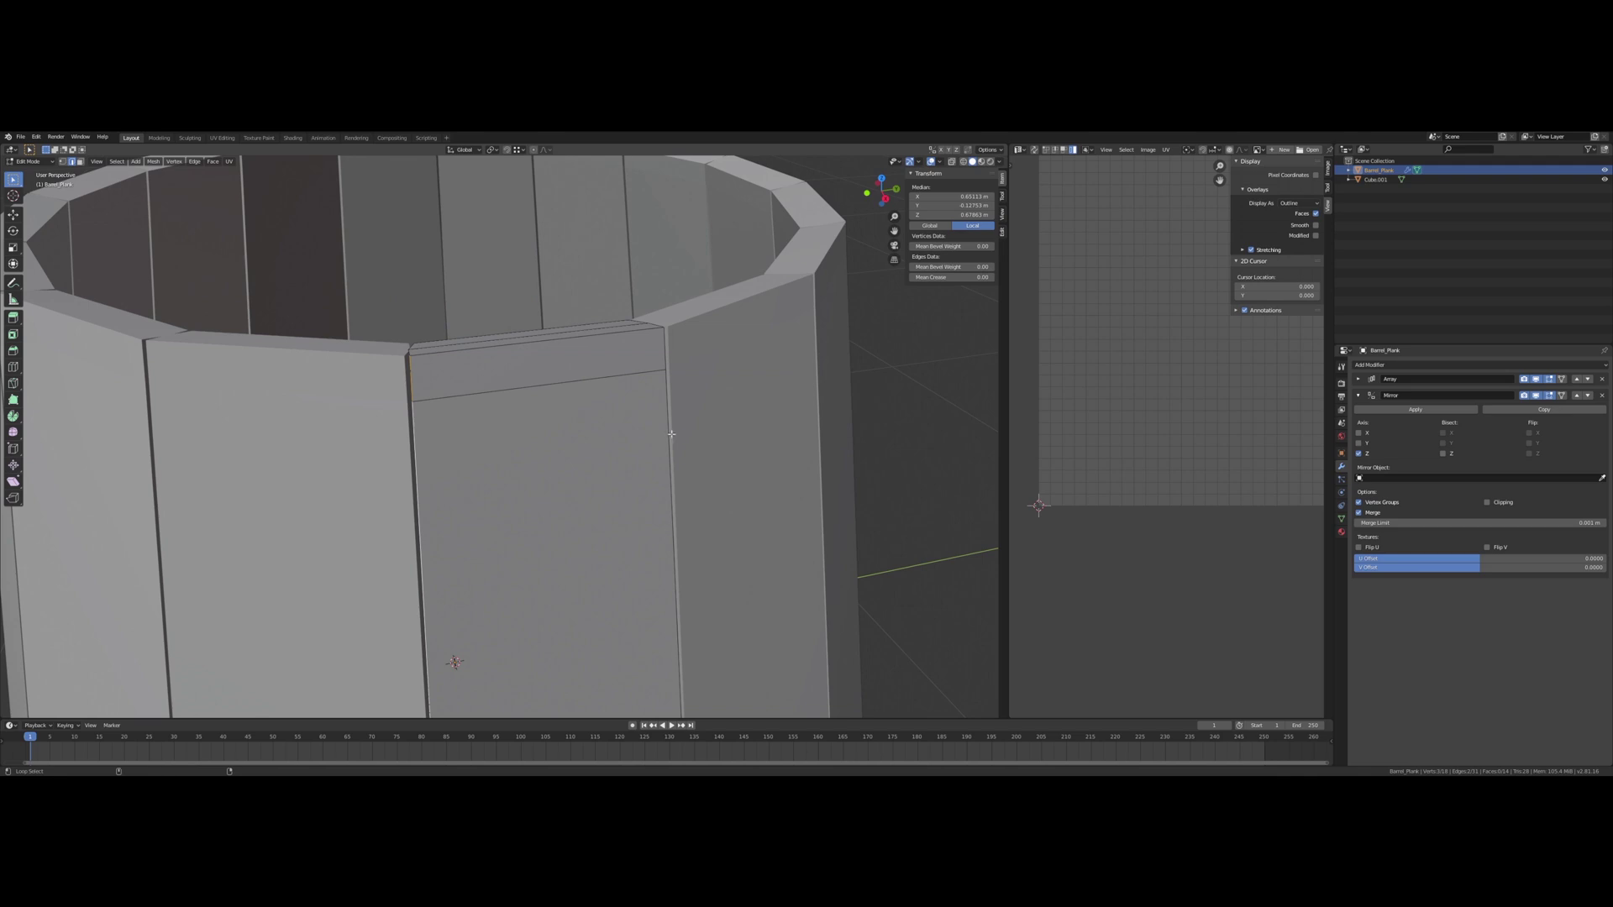
middle_drag(634, 415, 425, 428)
click(415, 228)
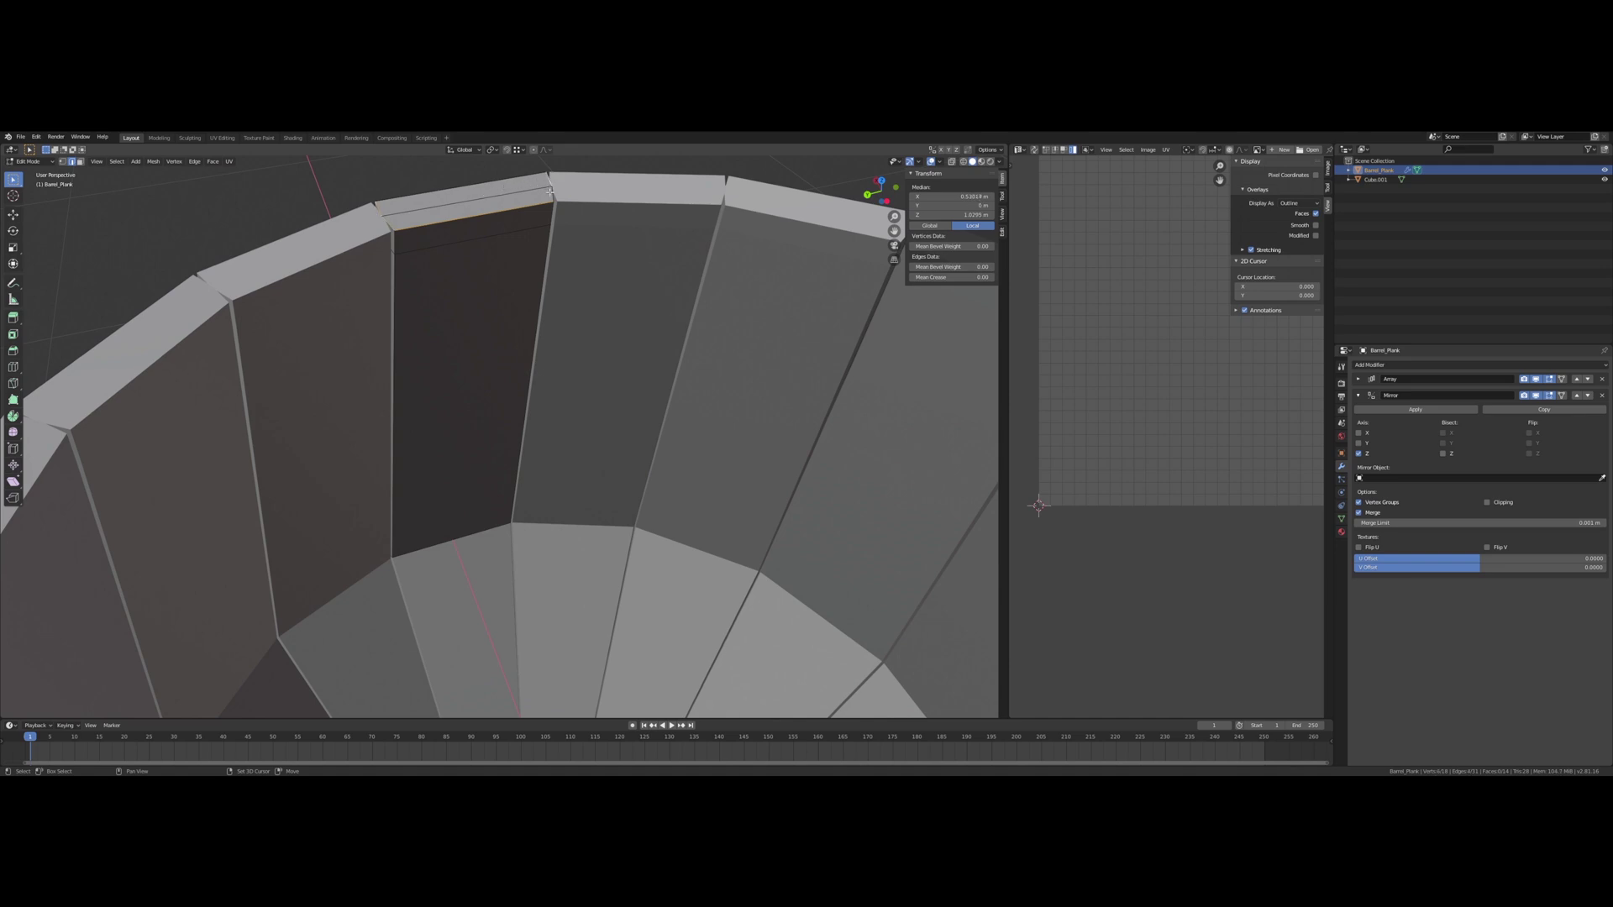
shift+click(544, 281)
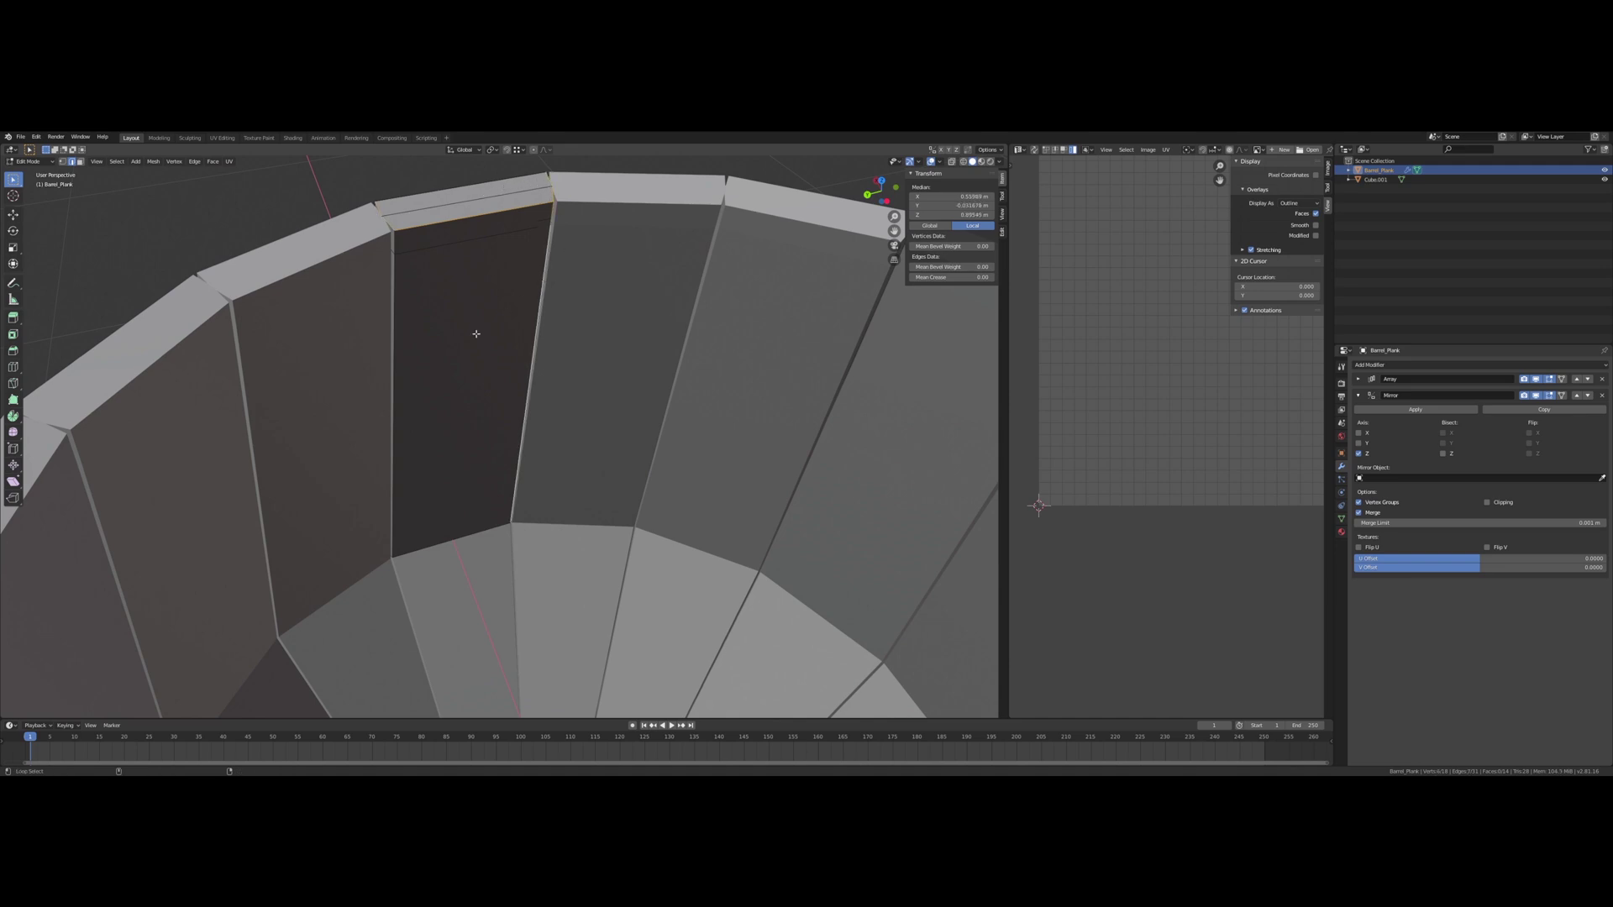
shift+click(390, 426)
right_click(534, 392)
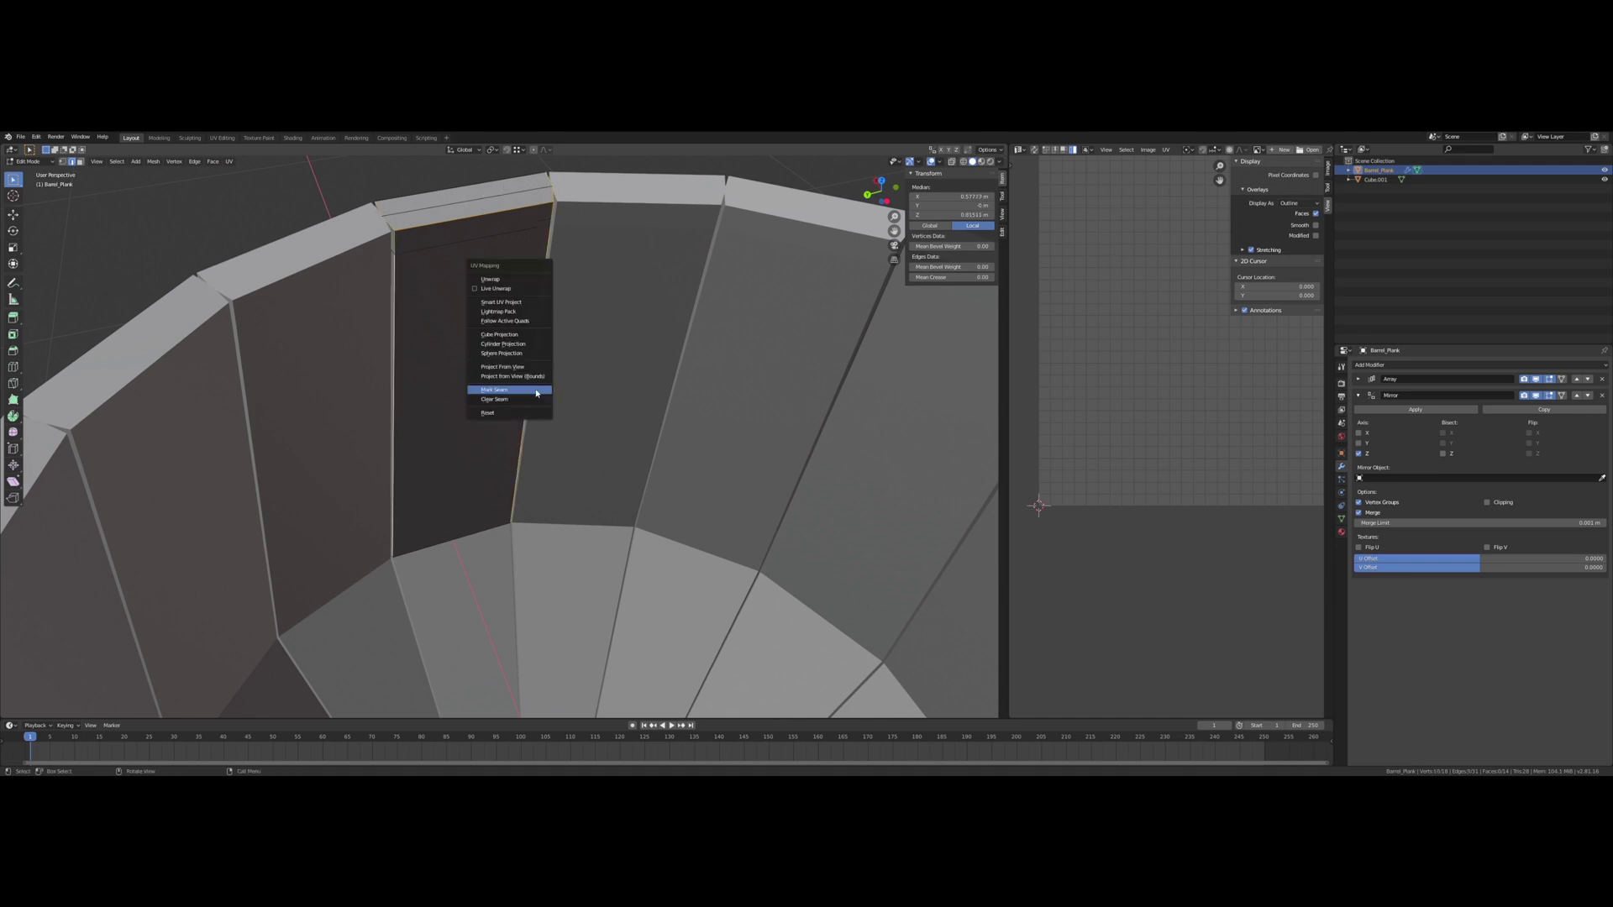
click(504, 407)
shift+click(473, 533)
key(u)
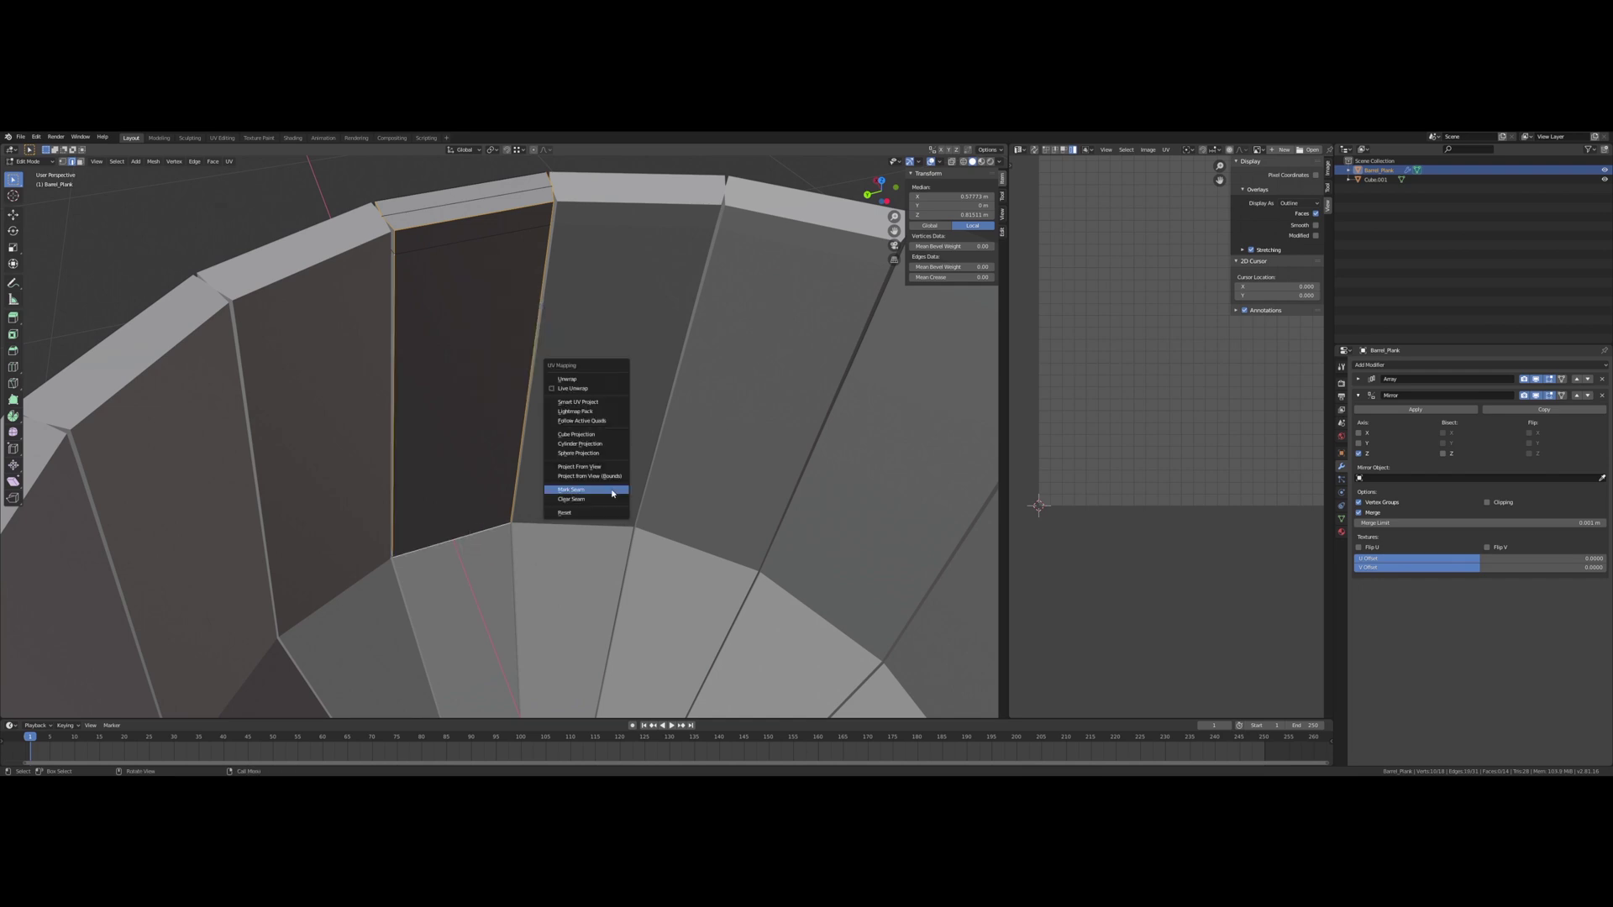
click(613, 493)
Step: Clear the seam from the inner face's lower edge at the barrel's middle and deselect everything
middle_drag(557, 453, 575, 455)
click(538, 535)
key(u)
click(530, 543)
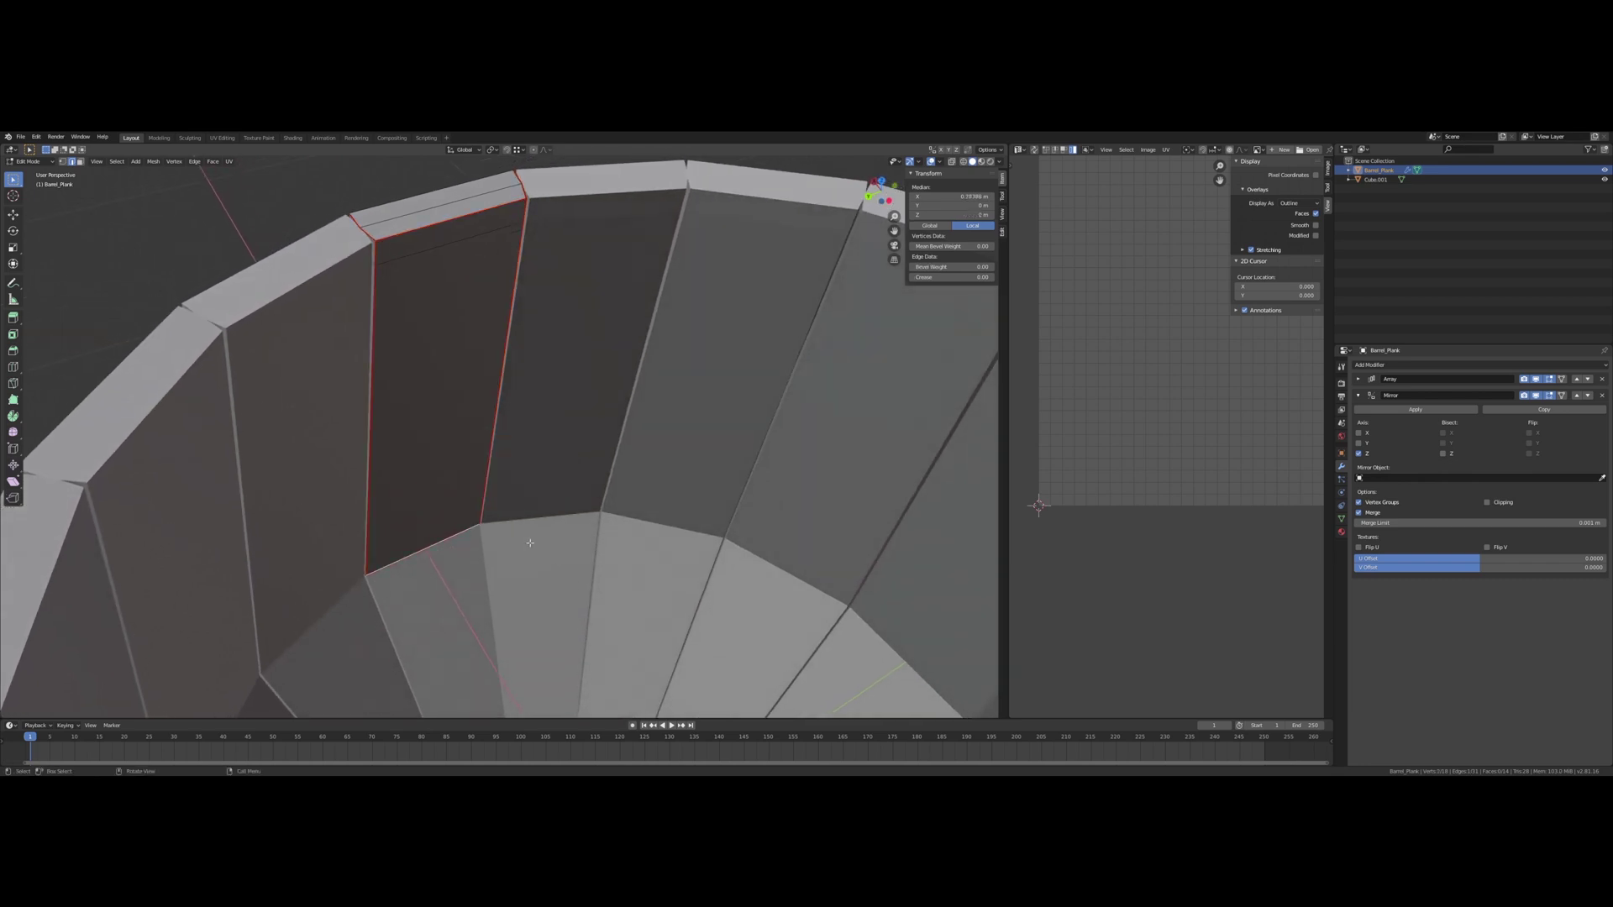
key(alt+a)
Step: Select the plank's two long inner side edges together with the short corner edges of its rim
middle_drag(427, 568, 397, 507)
scroll(439, 520, up, 4)
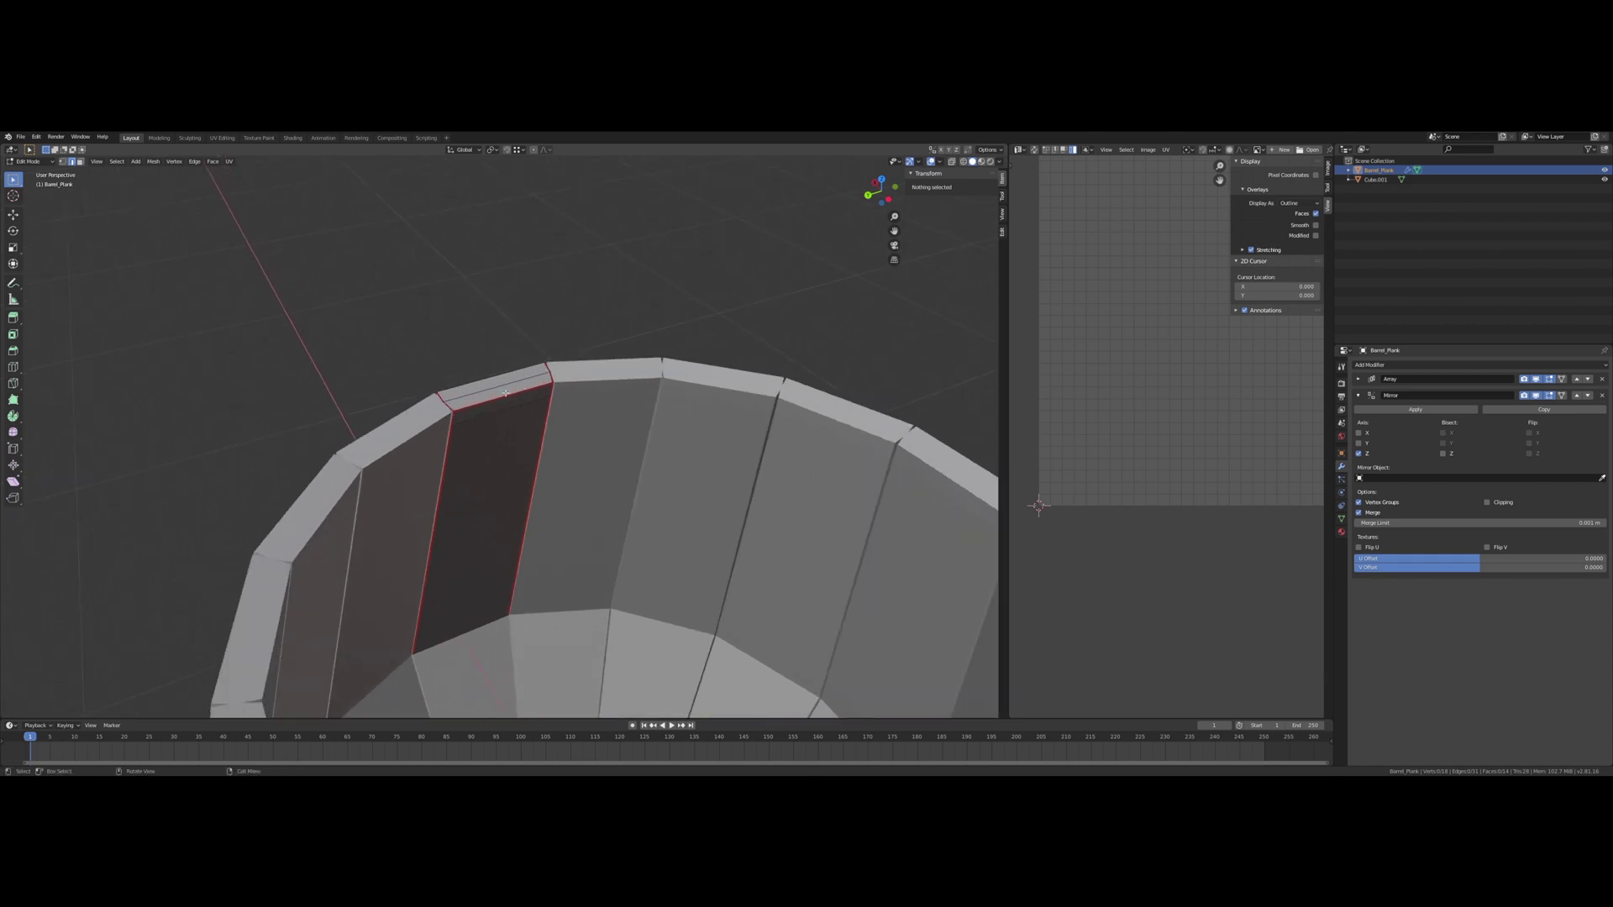
mouse_move(459, 450)
middle_down()
mouse_move(468, 464)
mouse_move(450, 459)
middle_up()
click(450, 458)
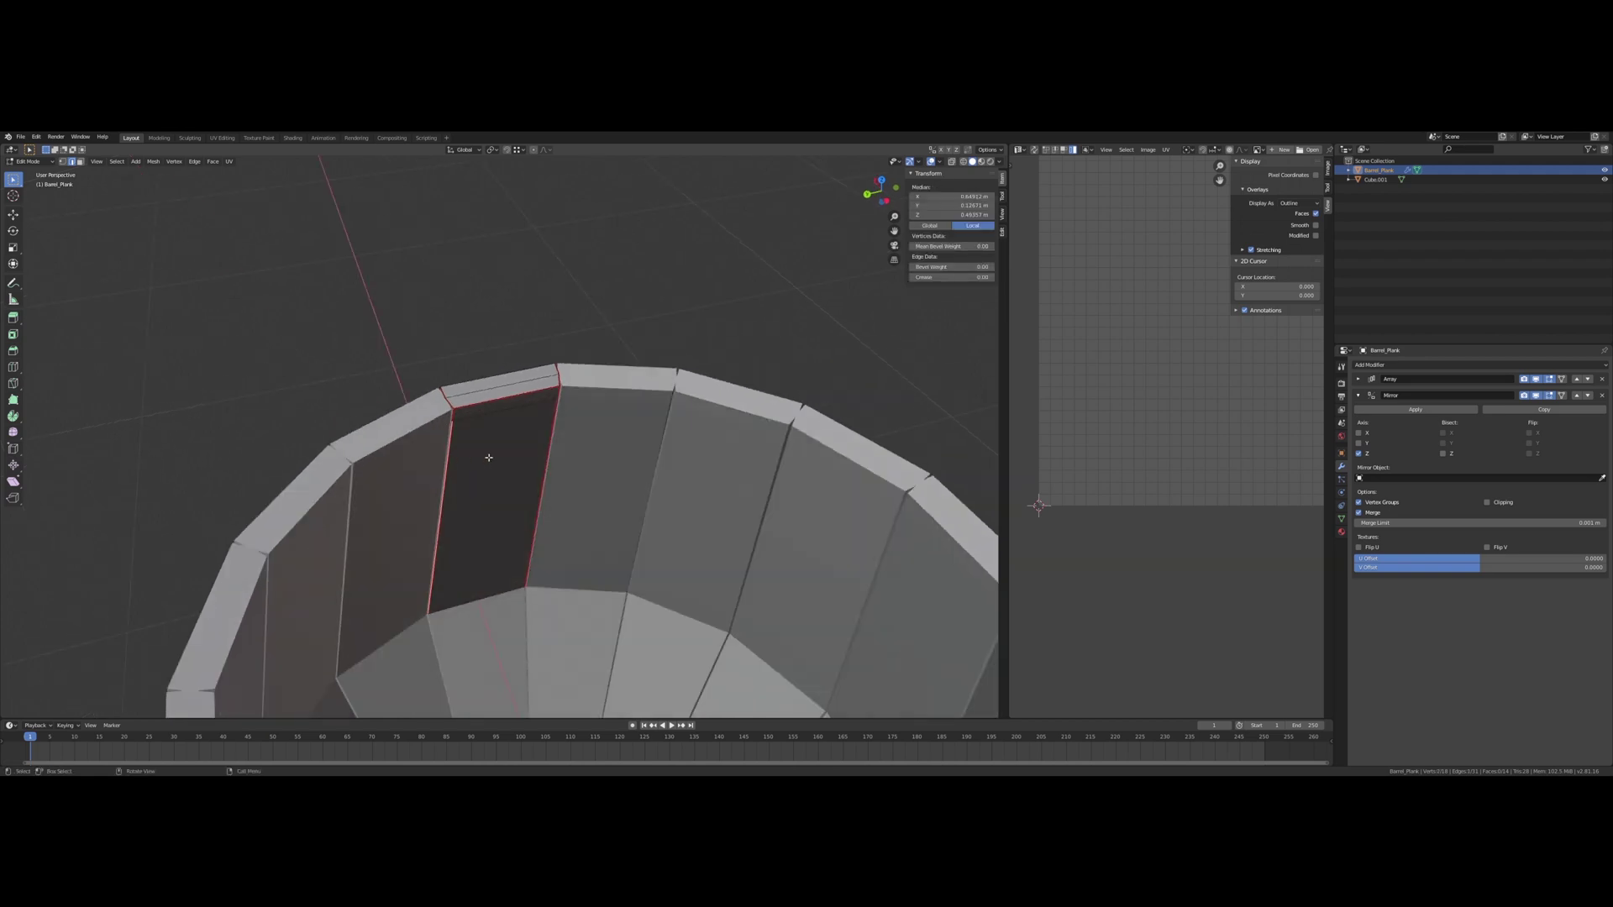
shift+click(547, 446)
scroll(579, 370, up, 4)
shift+click(594, 361)
shift+click(438, 381)
shift+click(393, 354)
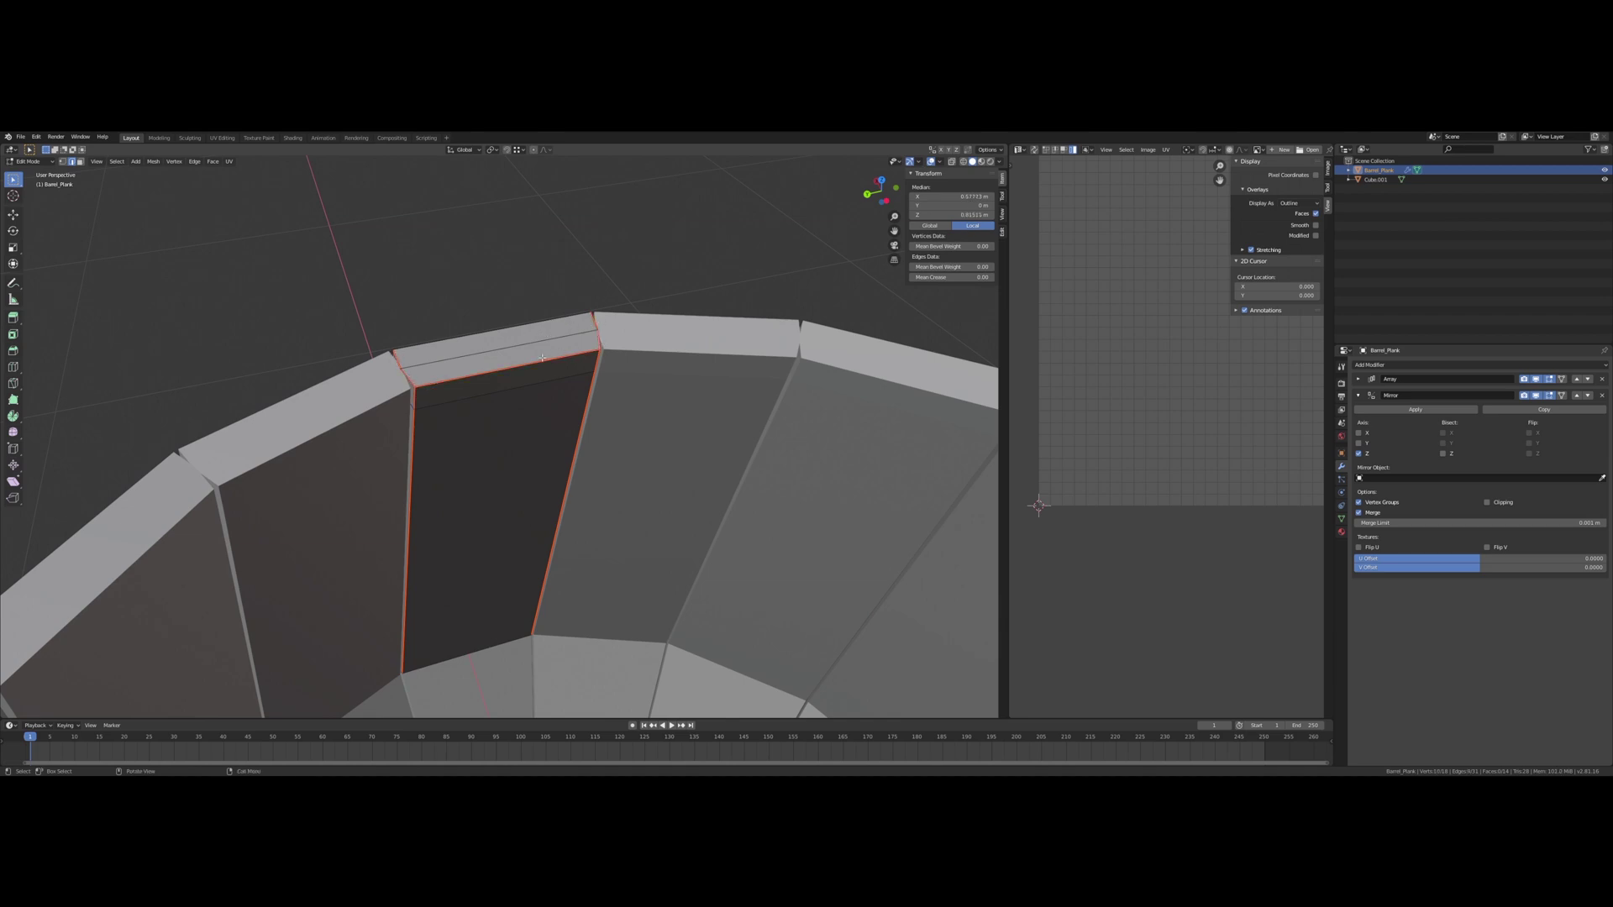
Step: Add the plank's inner rim edge, outer rim edge and long outer side edges to the selection
shift+click(492, 371)
middle_drag(491, 372, 523, 411)
shift+click(479, 426)
shift+click(515, 522)
shift+click(345, 416)
middle_drag(346, 417, 502, 504)
scroll(498, 403, up, 5)
middle_drag(500, 392, 518, 441)
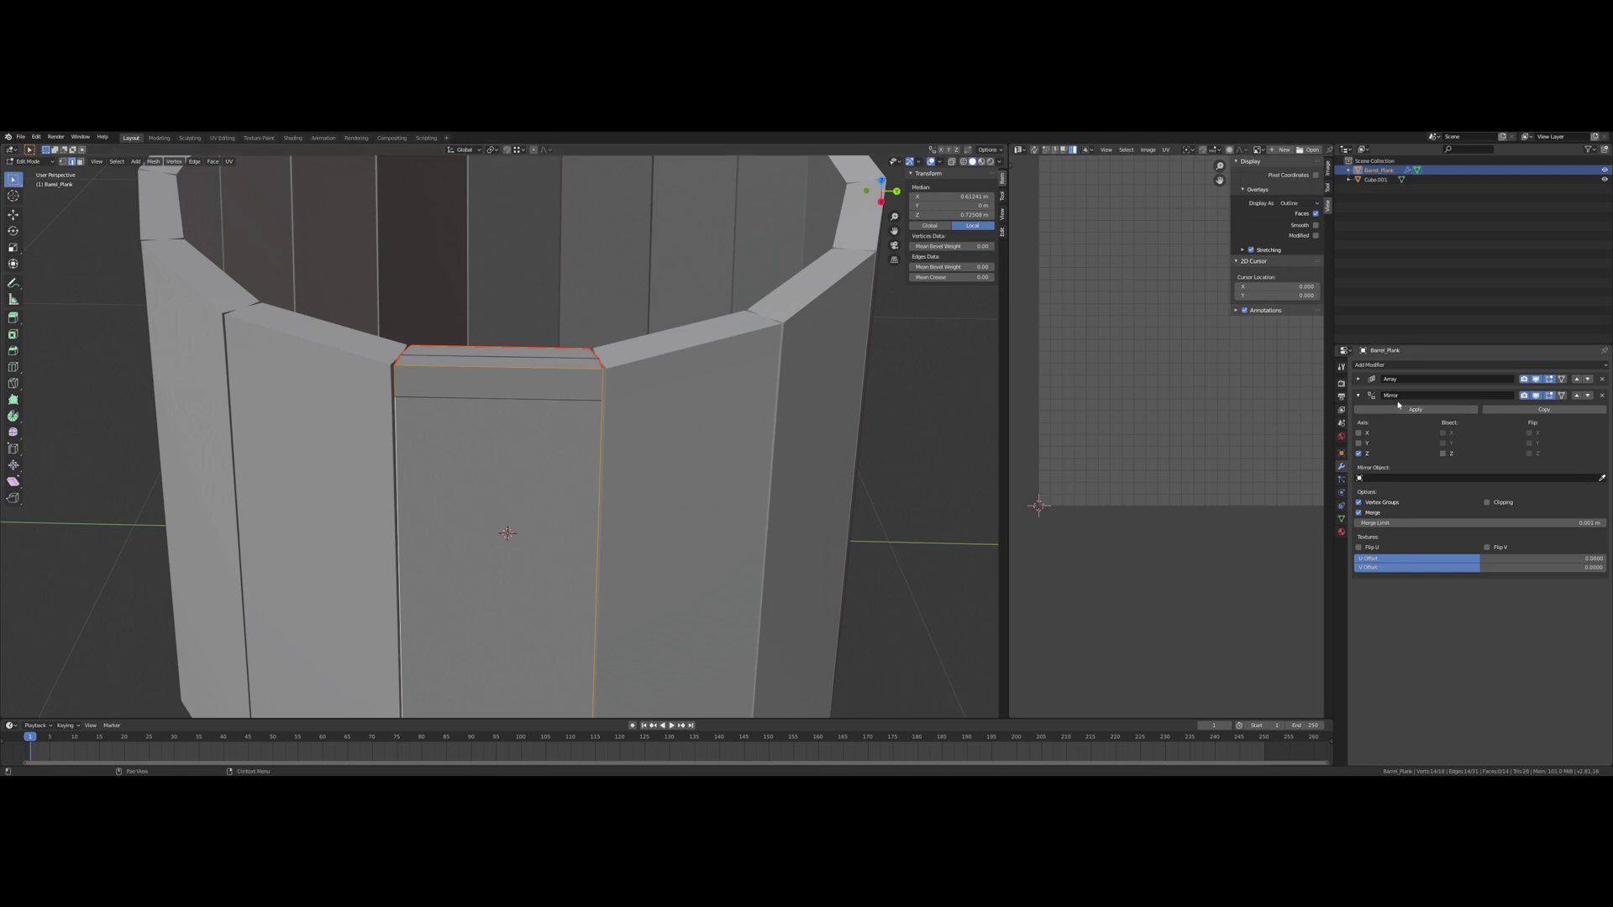
Step: Add a Bevel modifier to the plank, limit it by Weight, and raise its segments to 2
click(1367, 398)
click(1394, 364)
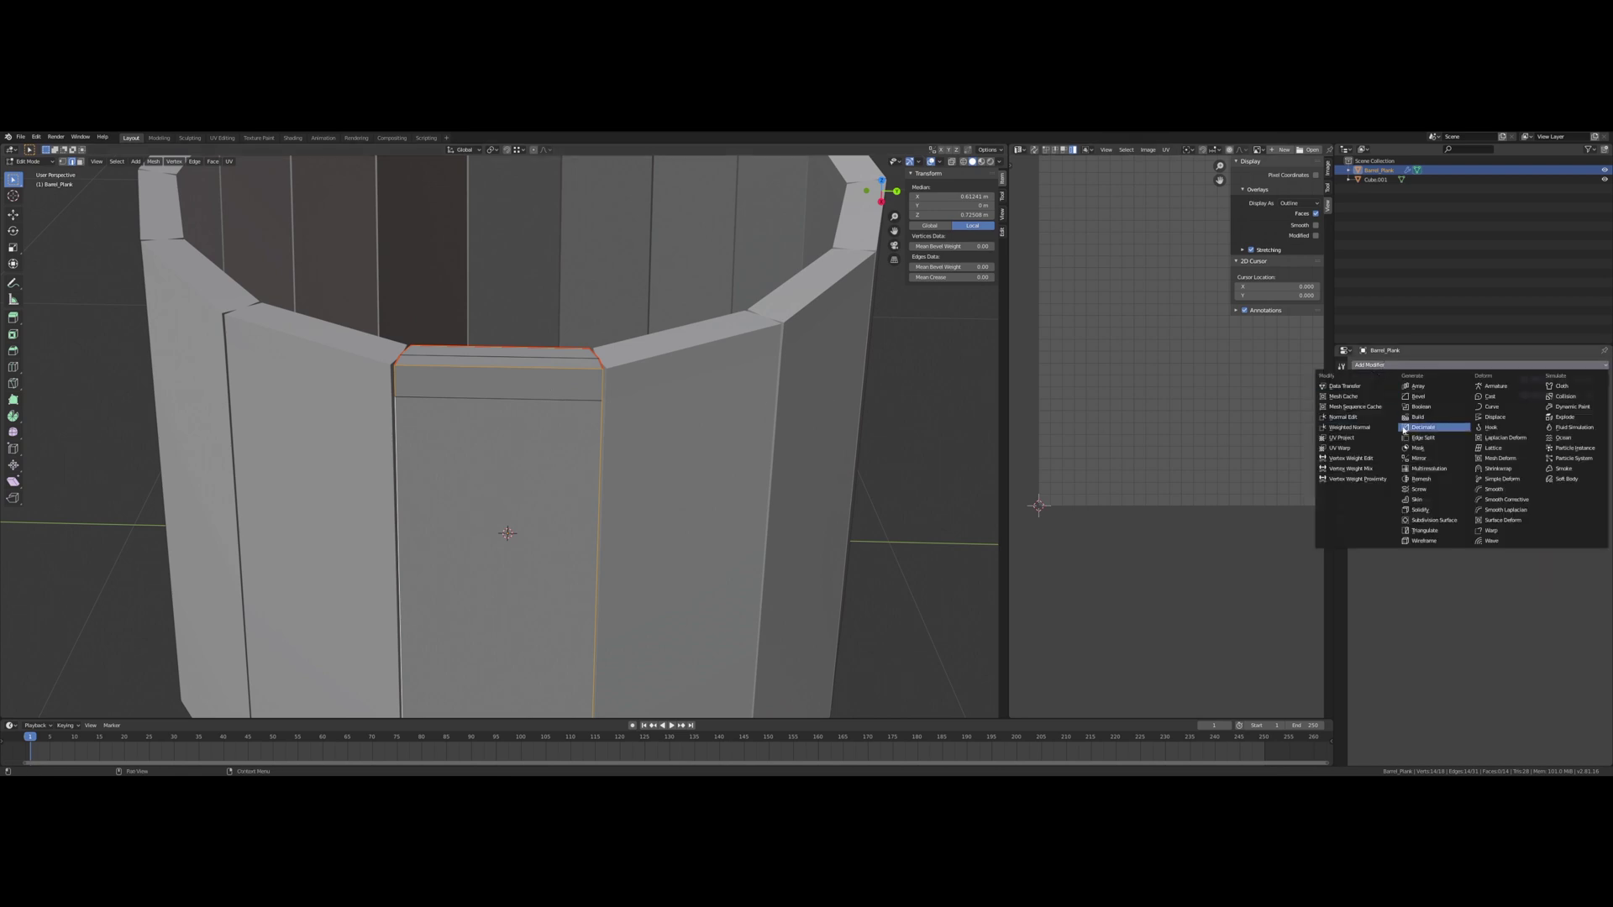
click(1419, 397)
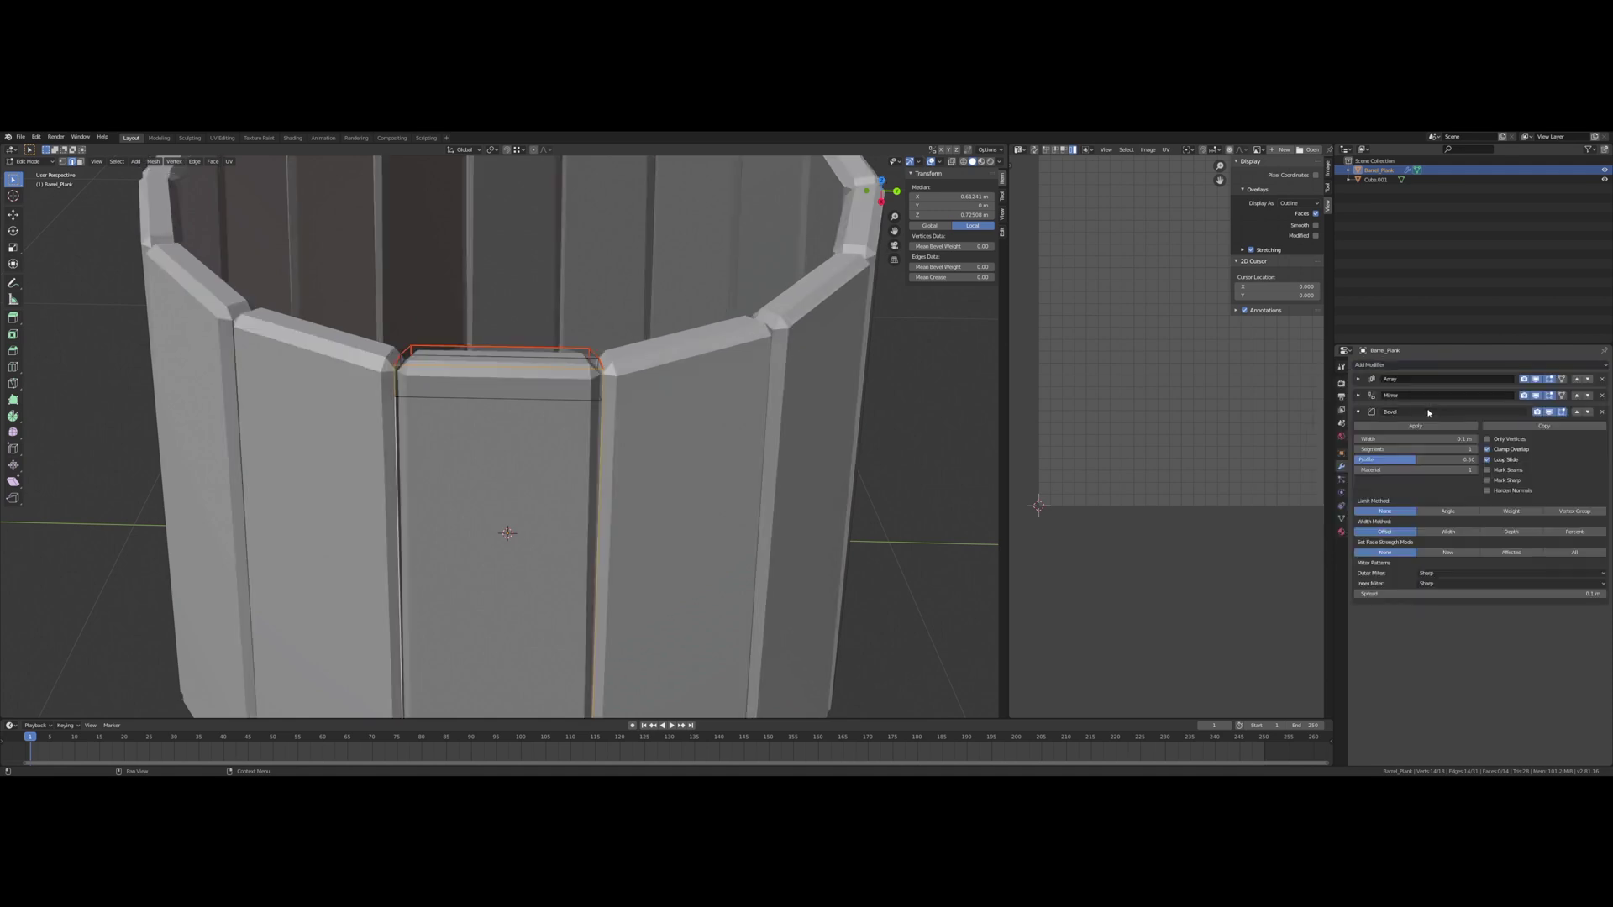
click(1508, 511)
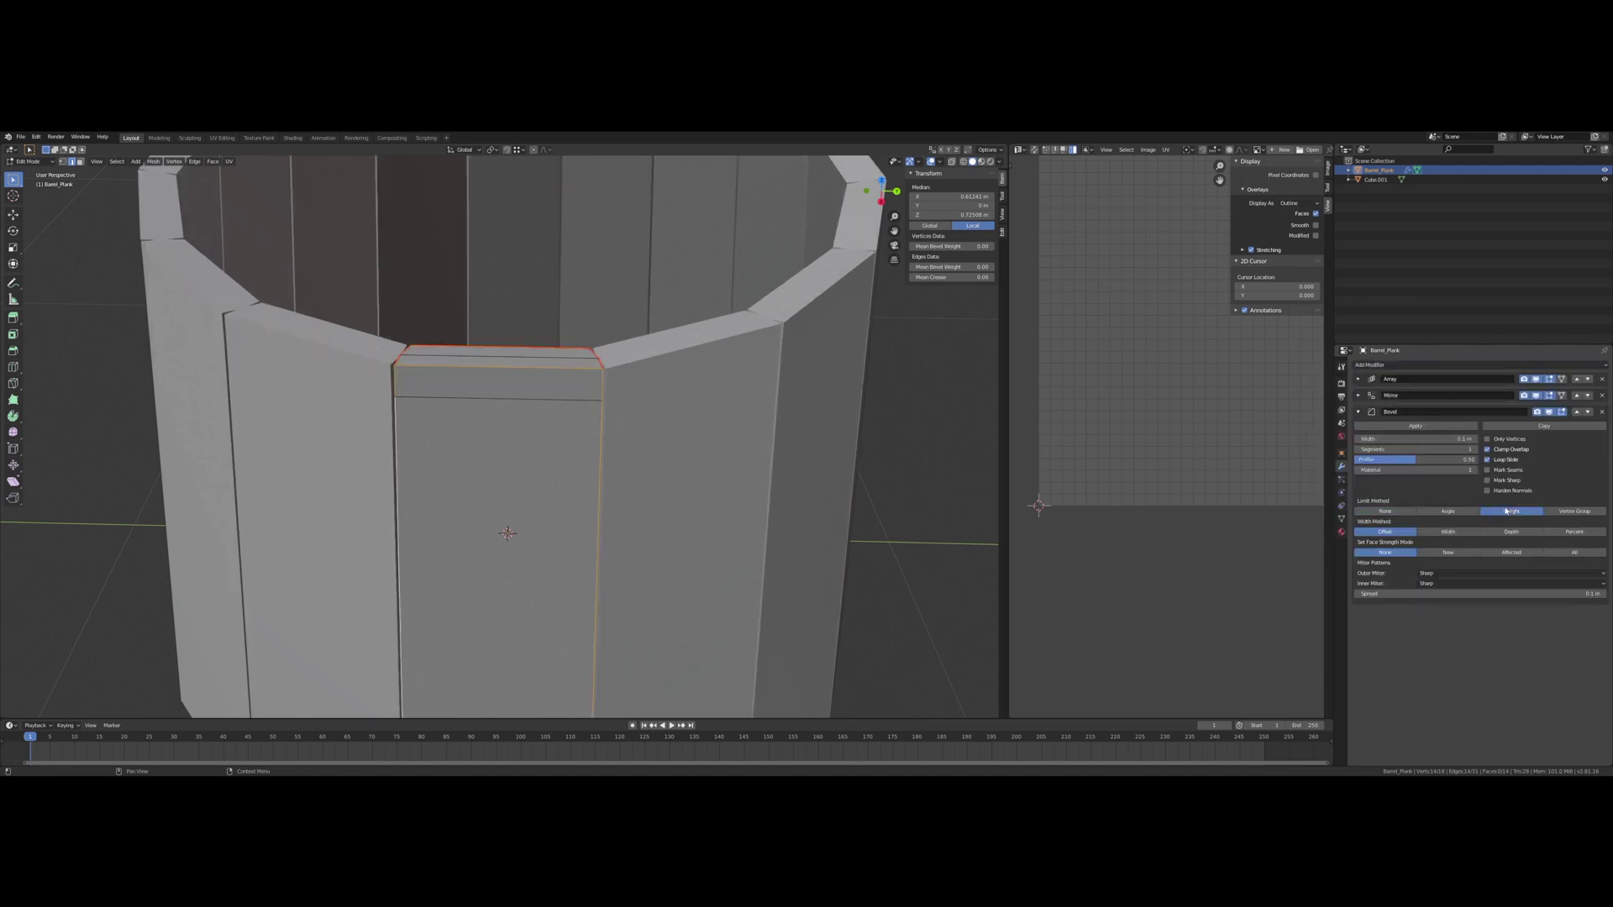
click(1477, 451)
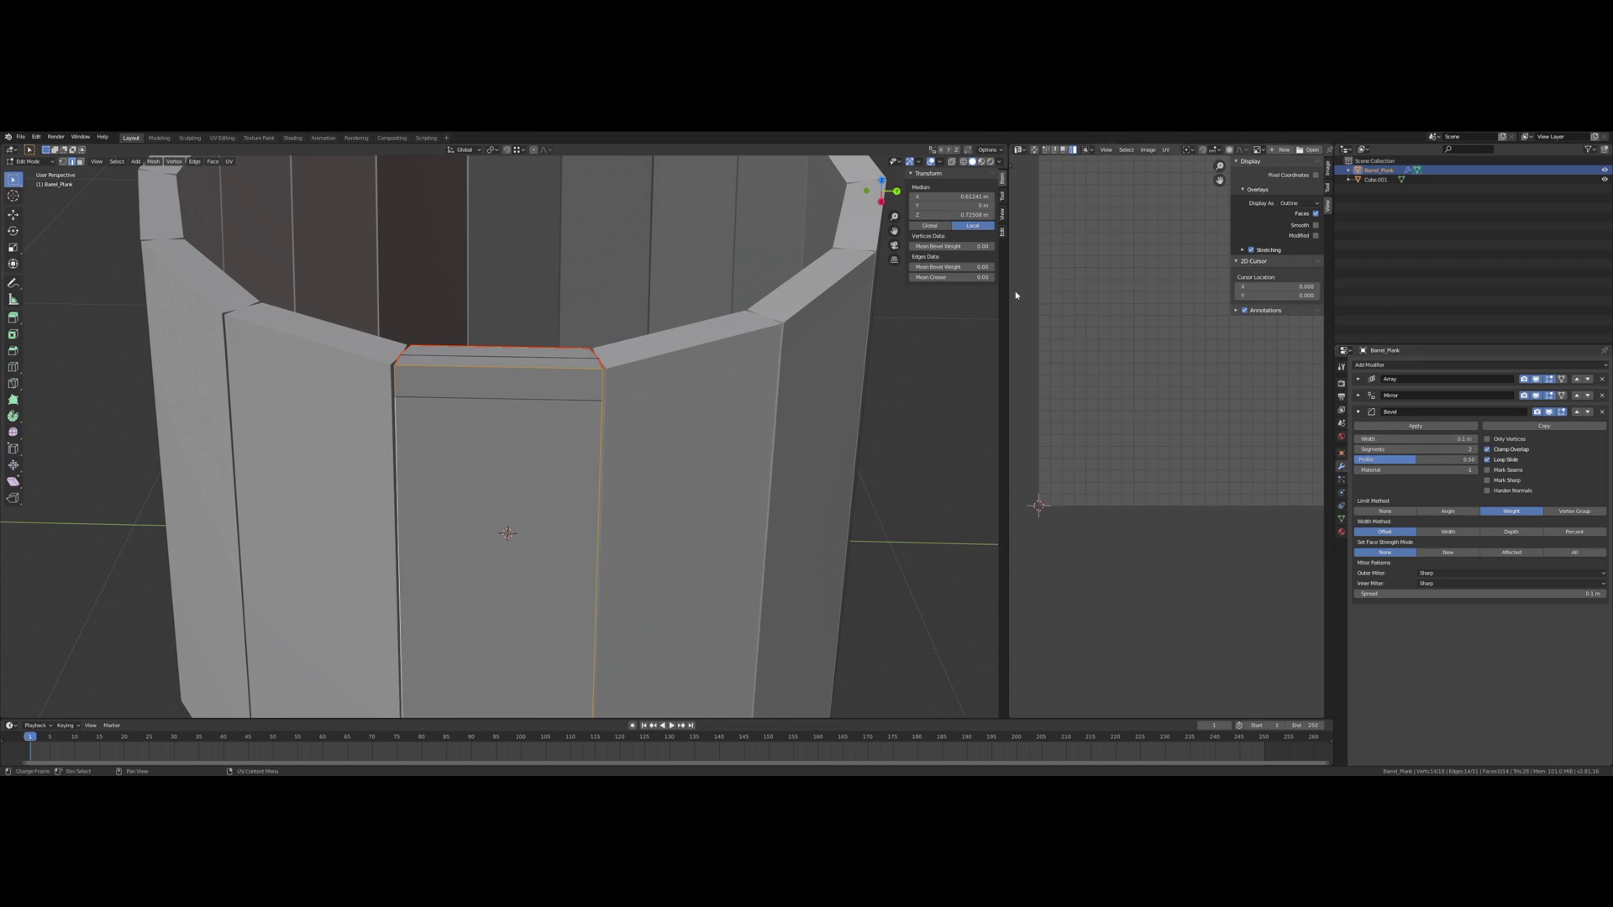
Step: Set the mean bevel weight of the selected plank edges to 0.02 and check the beveled corners
click(951, 267)
text(0.0)
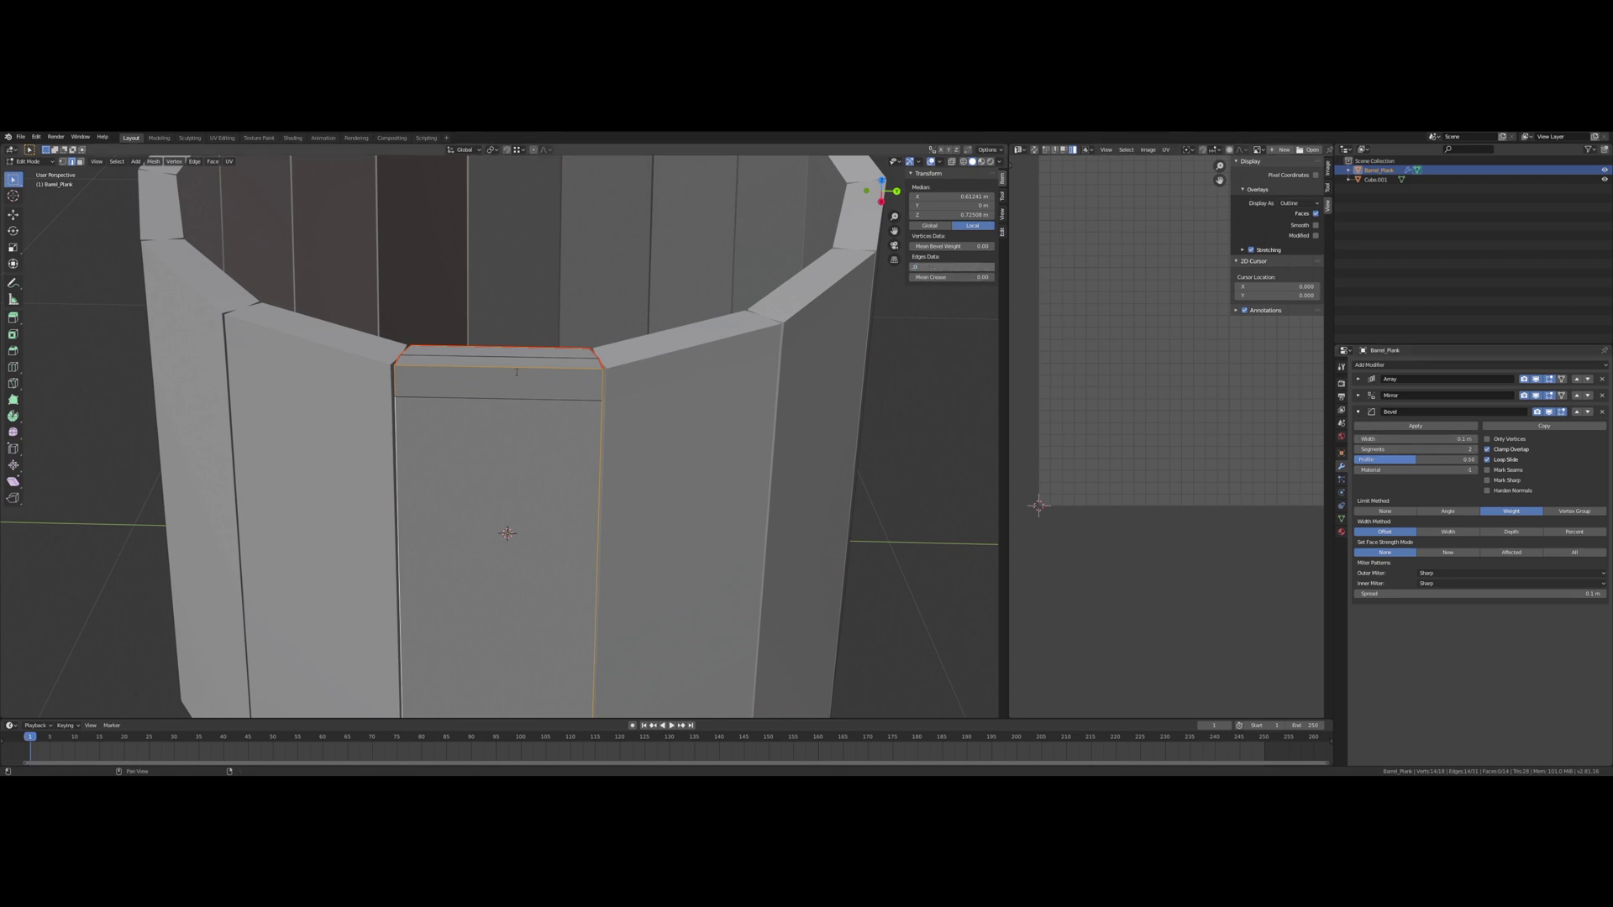
text(2)
key(Return)
scroll(351, 339, up, 5)
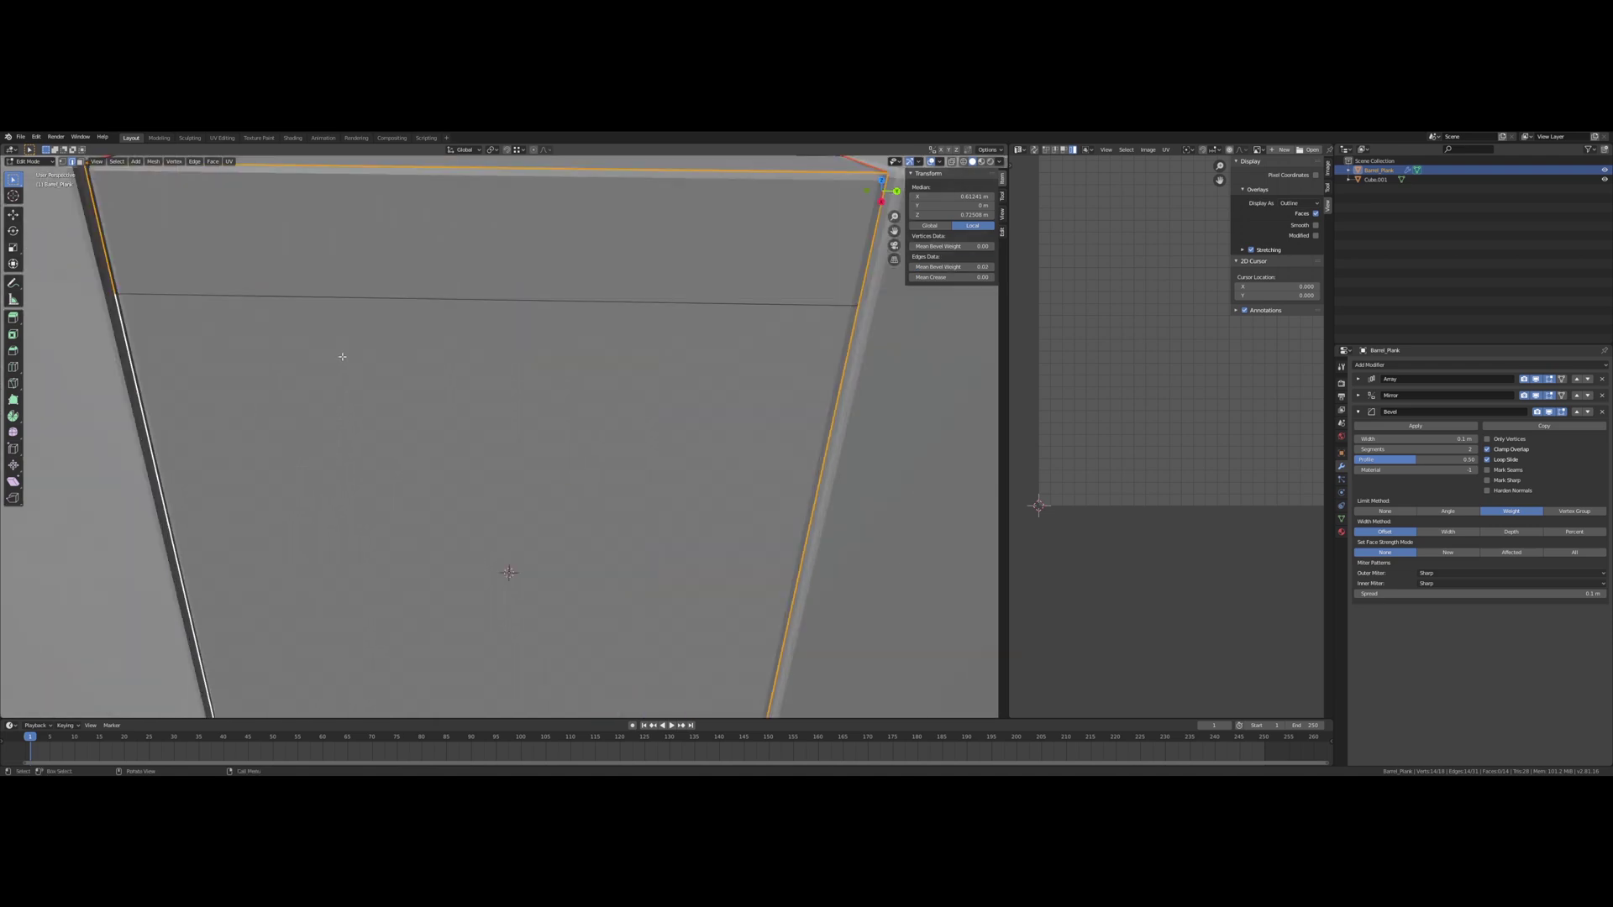
scroll(342, 356, down, 2)
middle_drag(338, 350, 521, 311)
scroll(446, 297, down, 2)
Step: Return to Object Mode and apply Shade Smooth to the barrel
key(Tab)
click(125, 161)
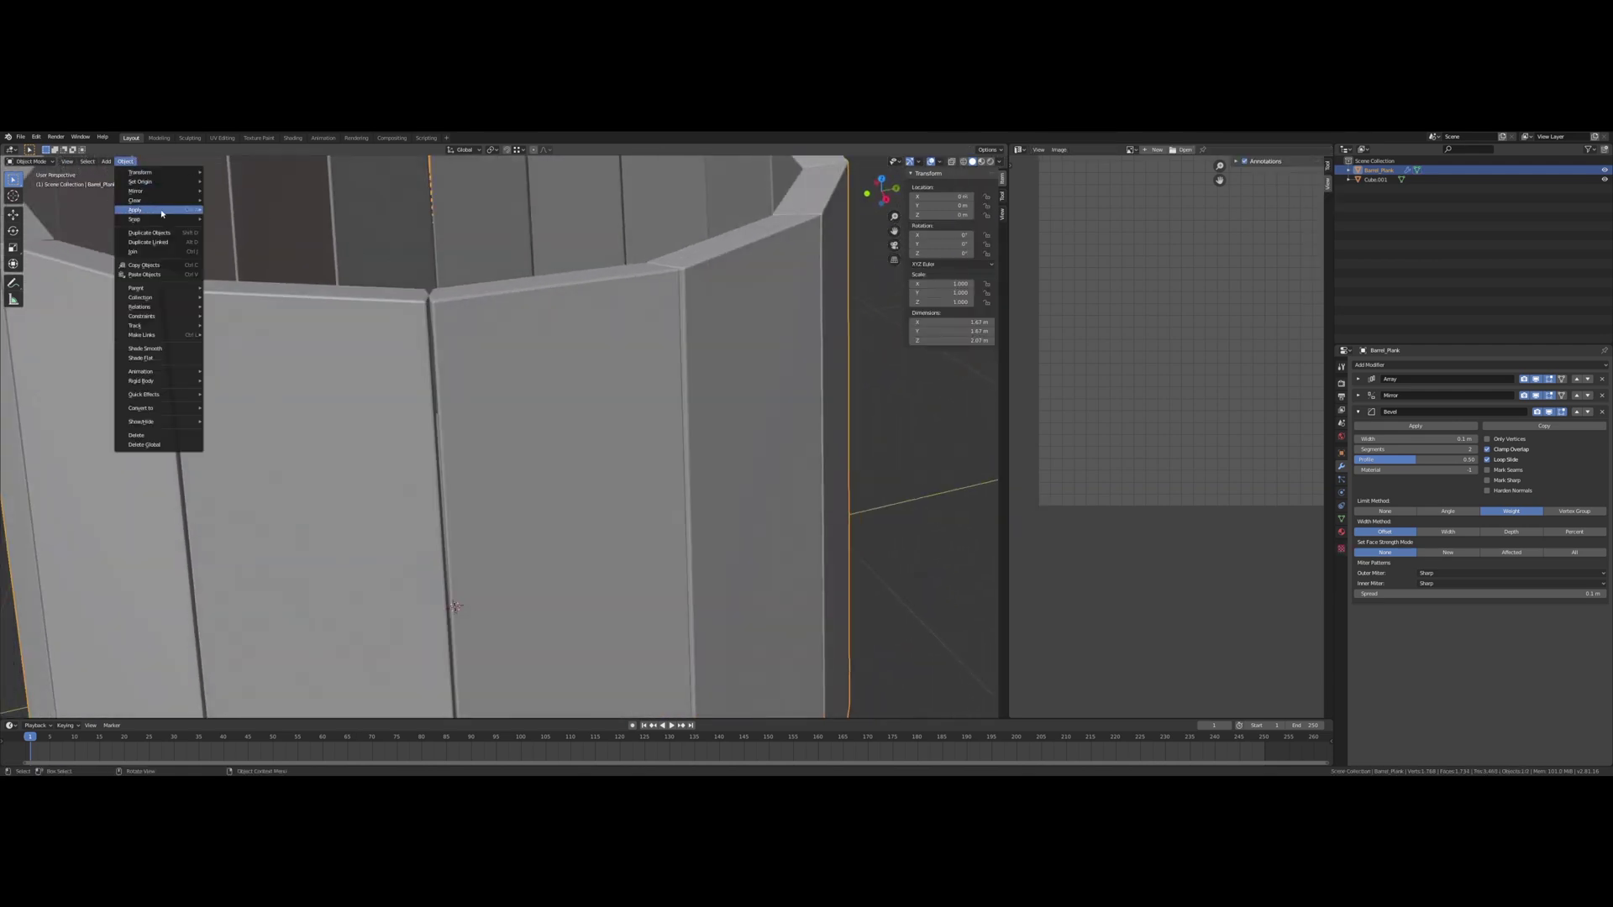
click(193, 347)
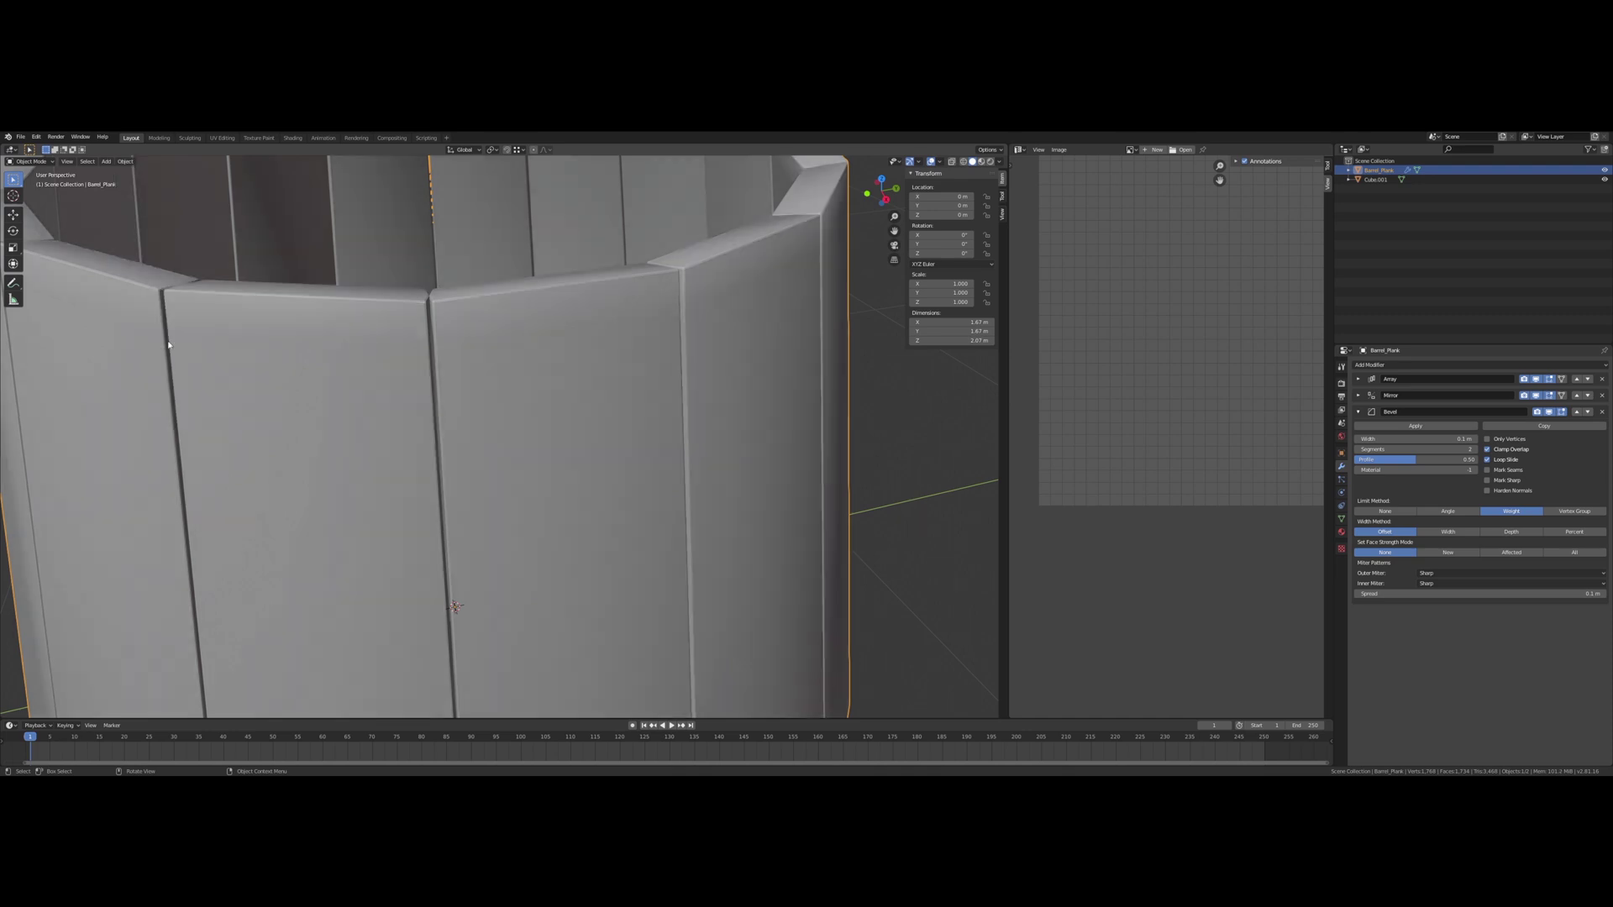
Step: Collapse the Bevel modifier's settings and examine the smooth-shaded barrel's planks and overall silhouette
middle_drag(196, 339, 478, 314)
key(Tab)
click(1359, 412)
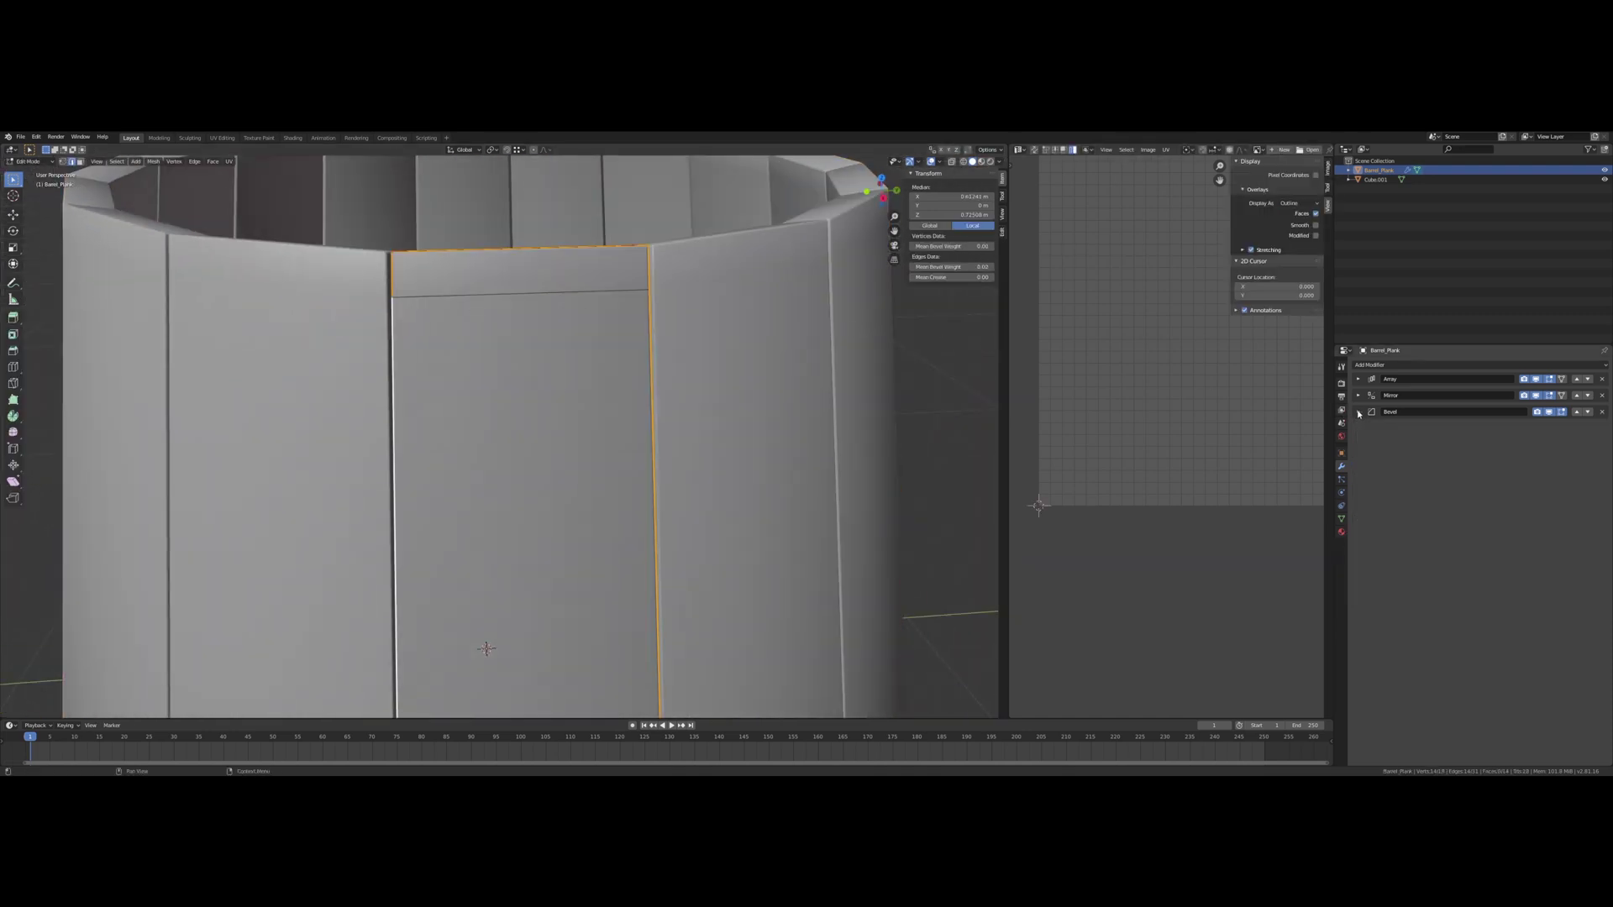
scroll(529, 358, down, 7)
middle_drag(547, 370, 504, 356)
middle_drag(505, 480, 508, 396)
key(Tab)
scroll(560, 362, up, 2)
scroll(548, 401, up, 4)
scroll(522, 355, down, 5)
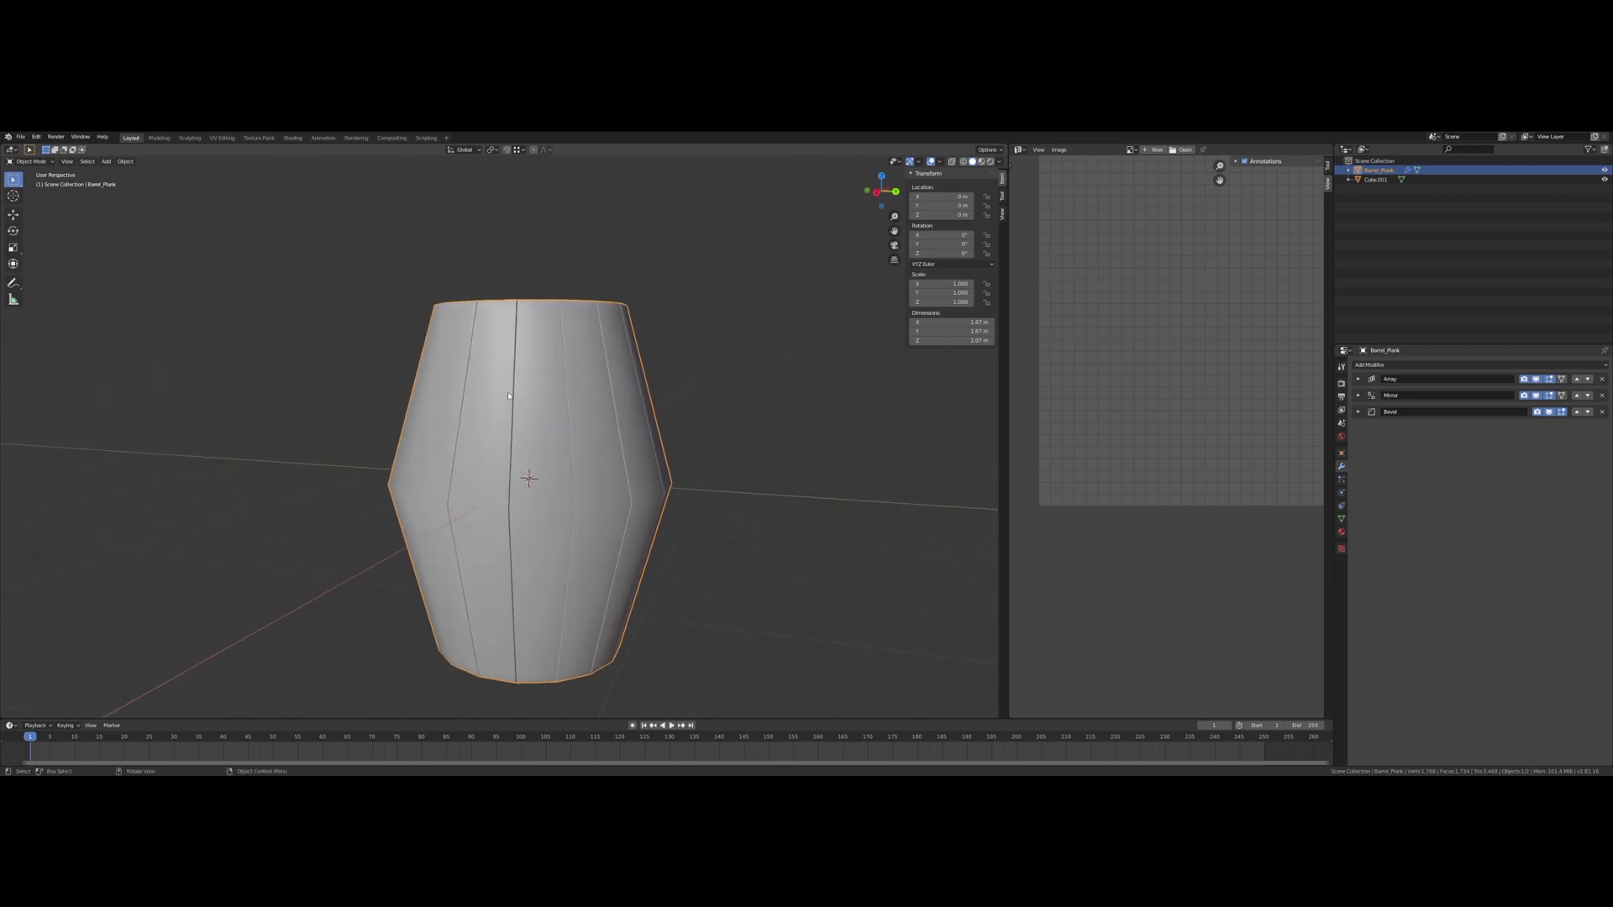
Step: In Edit Mode, select the edge loop at the plank's bottom, at the barrel's mid-height, and check it with X-ray
key(Tab)
middle_drag(555, 514, 559, 468)
alt+click(489, 508)
scroll(559, 470, up, 3)
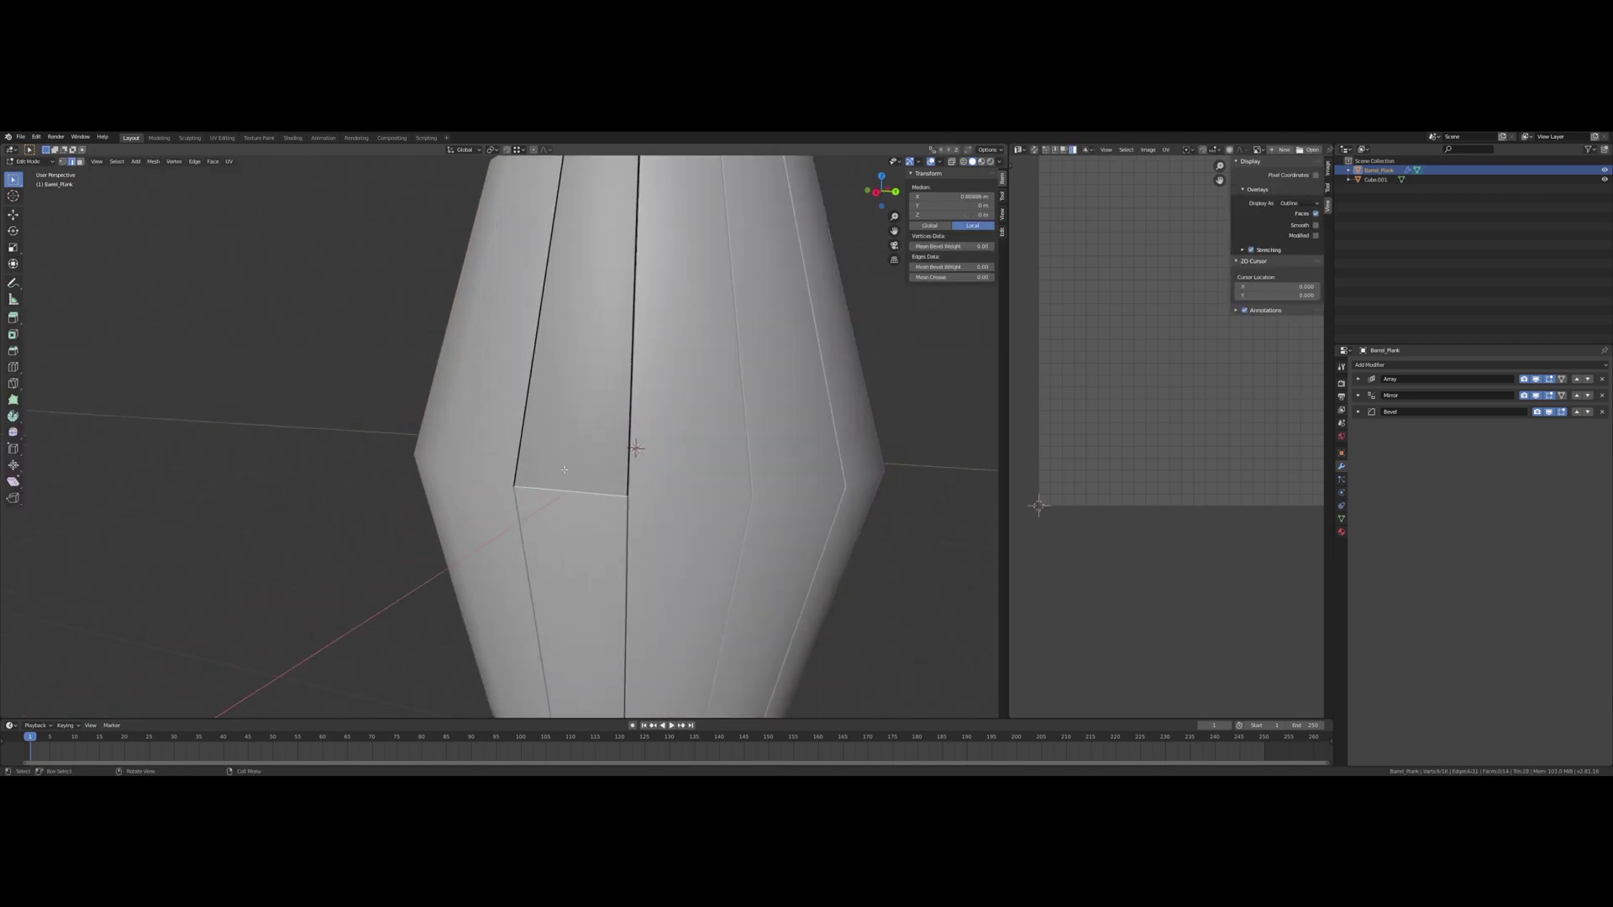
click(952, 161)
middle_drag(853, 303, 785, 394)
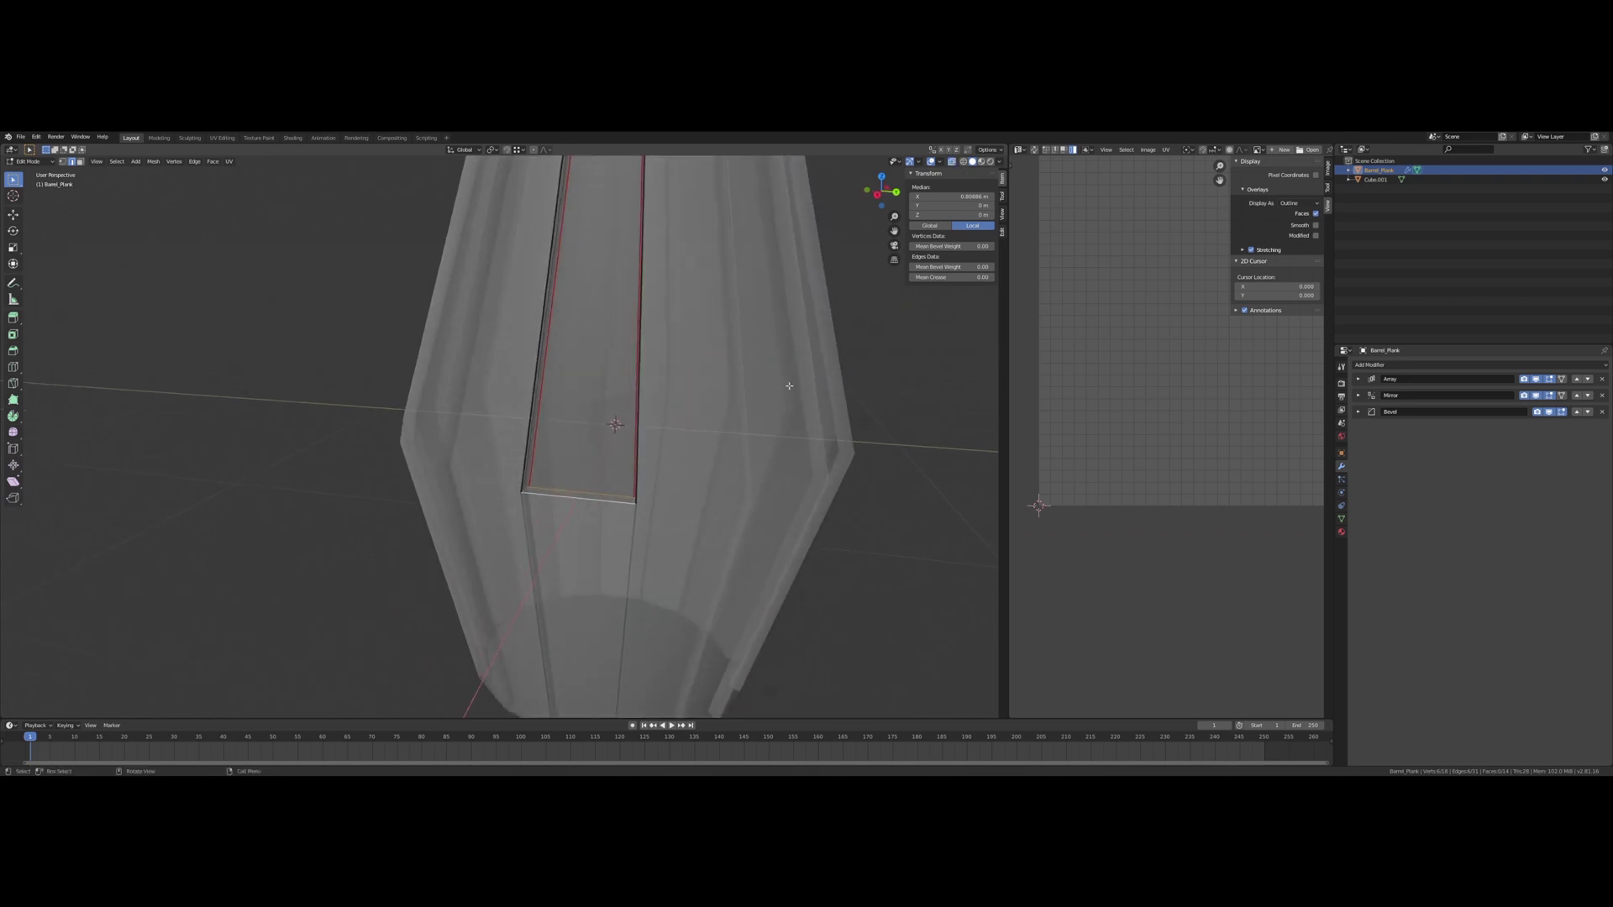
middle_drag(564, 497, 512, 504)
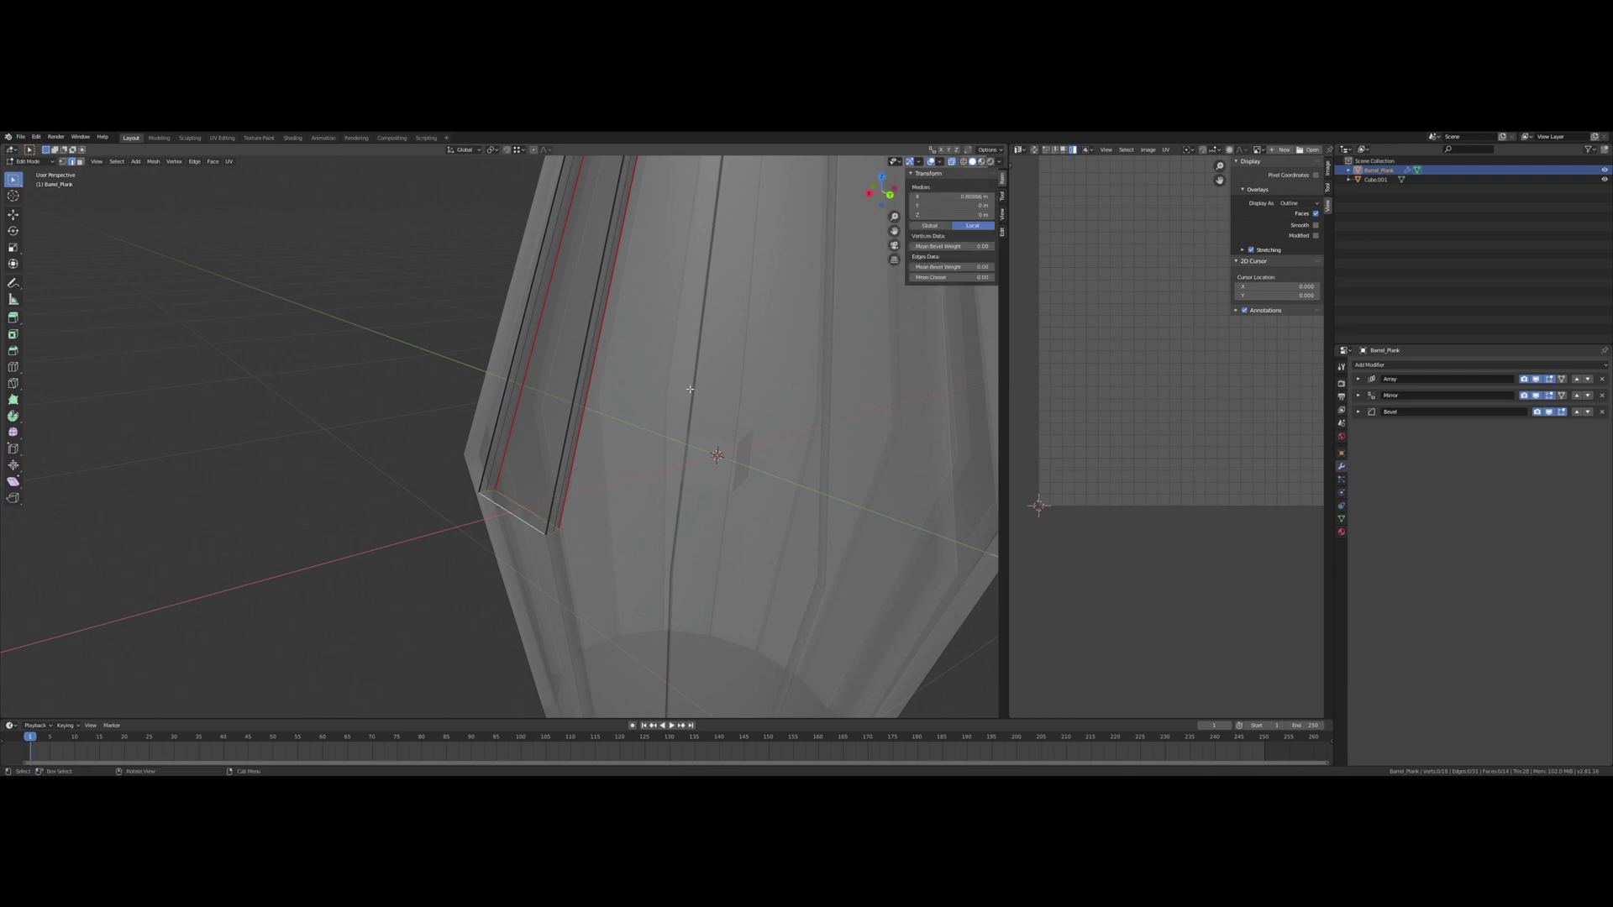
middle_drag(689, 395, 683, 418)
scroll(697, 411, down, 8)
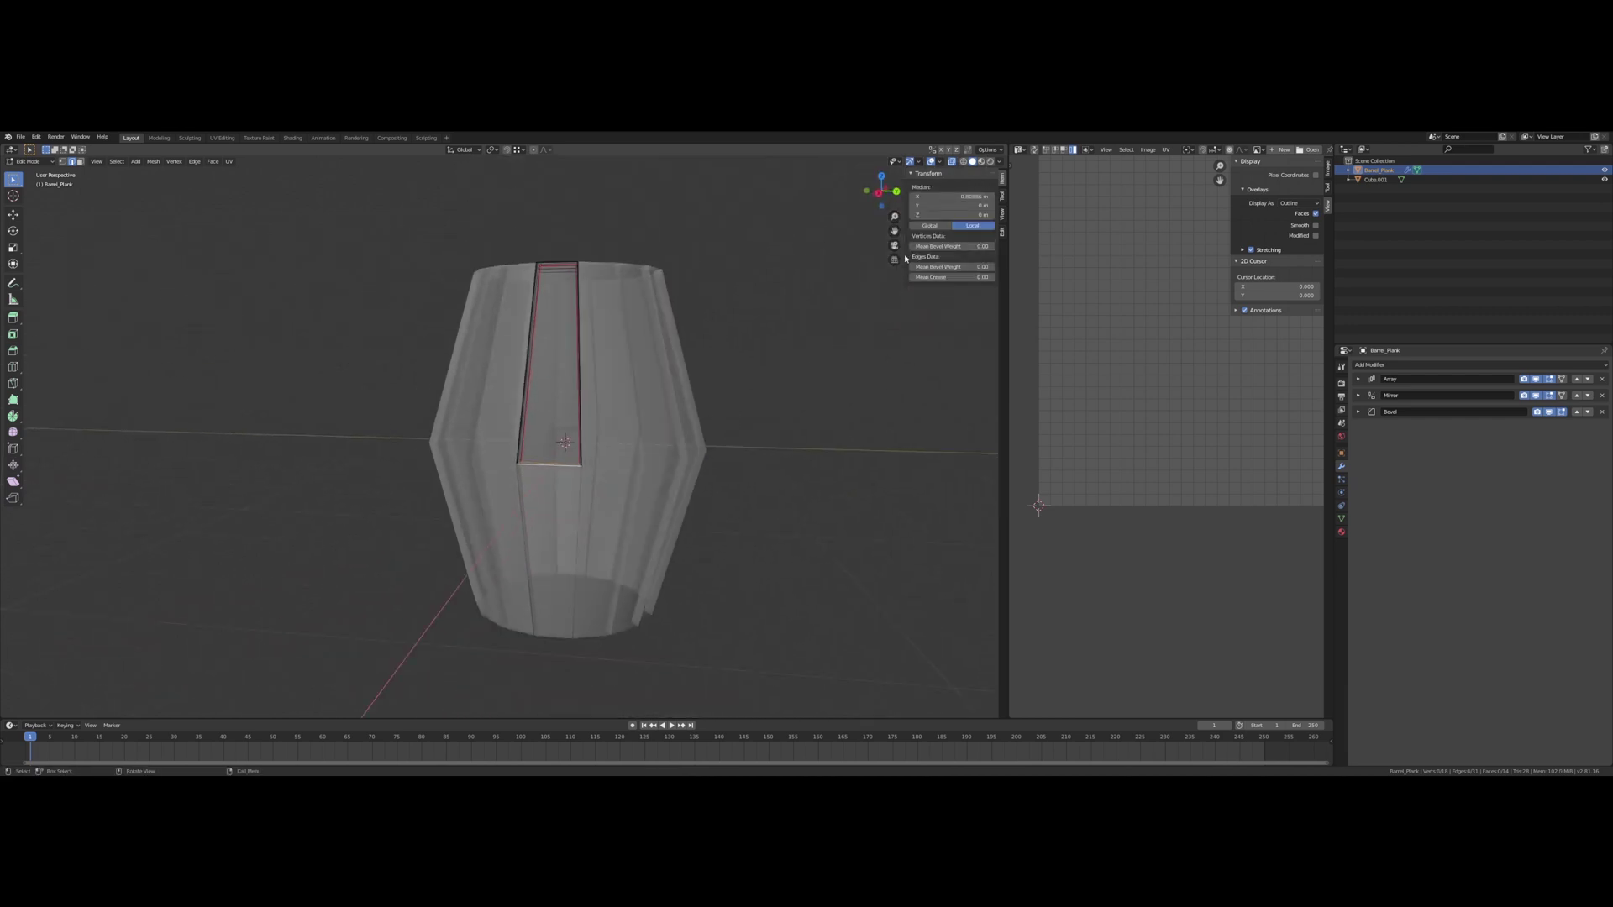
click(952, 162)
middle_drag(746, 375, 720, 376)
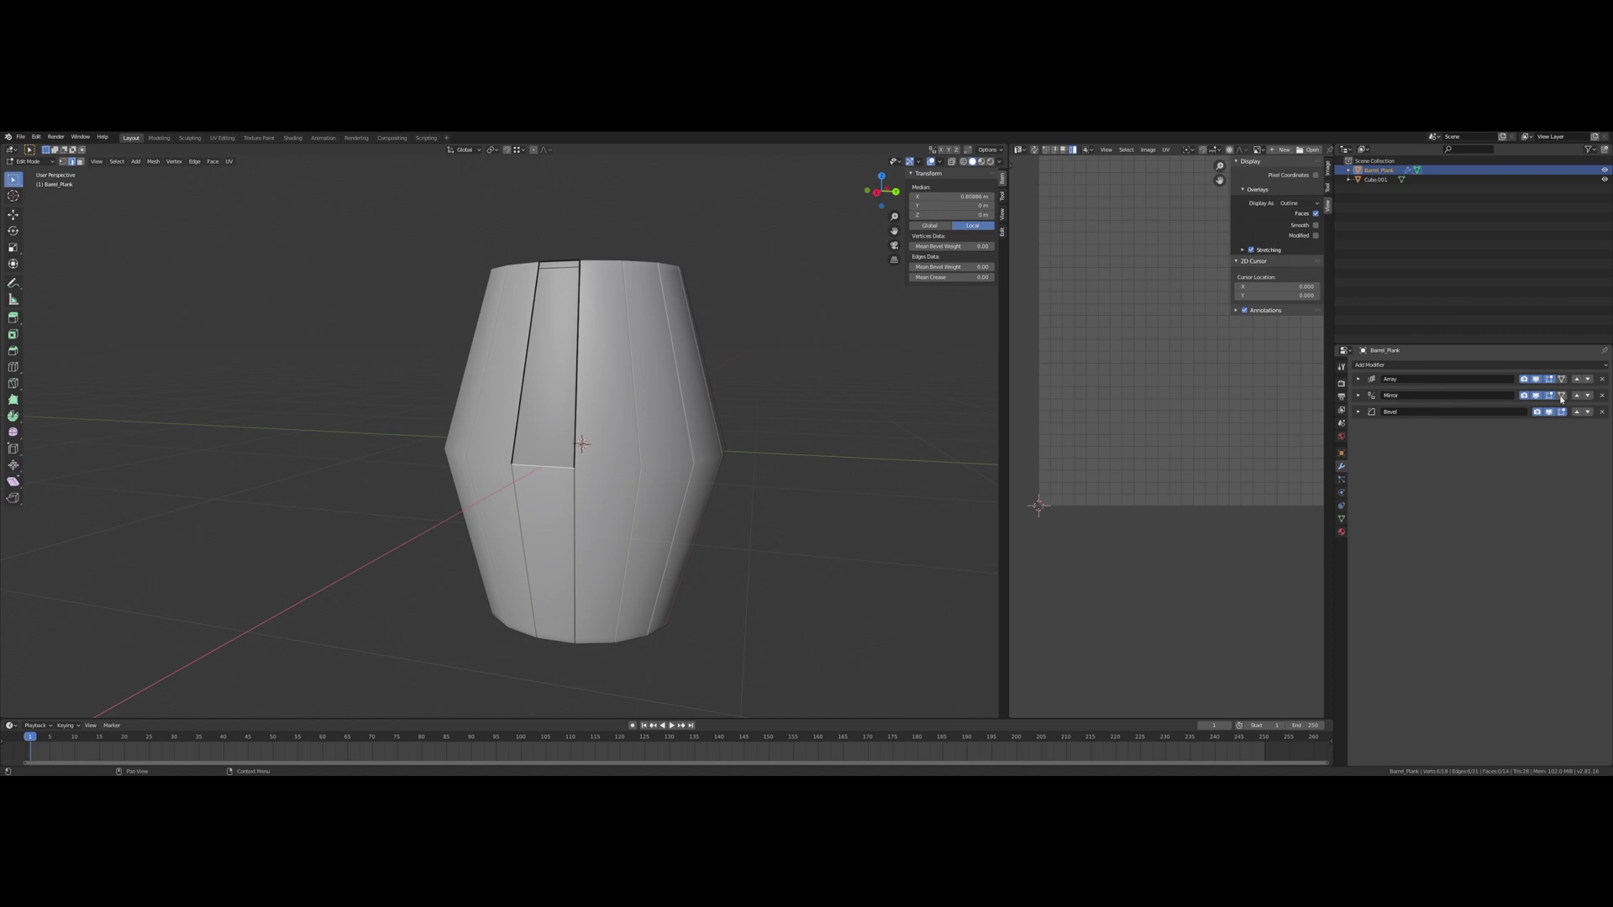
Step: Apply the Mirror modifier to the barrel plank in Object Mode
click(1356, 394)
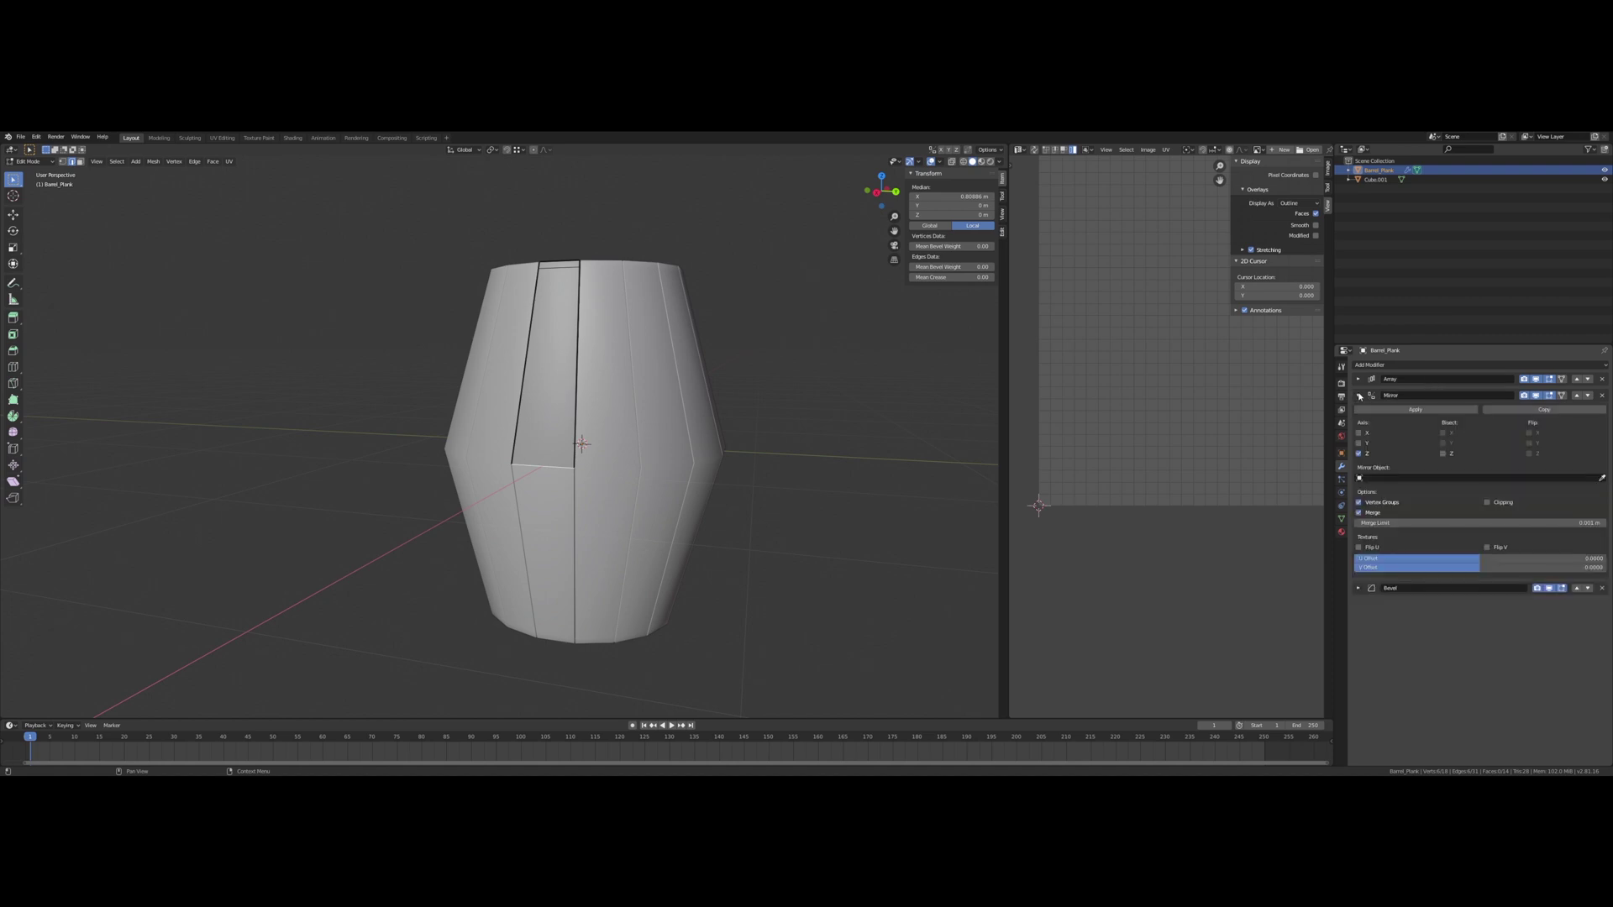
click(1399, 412)
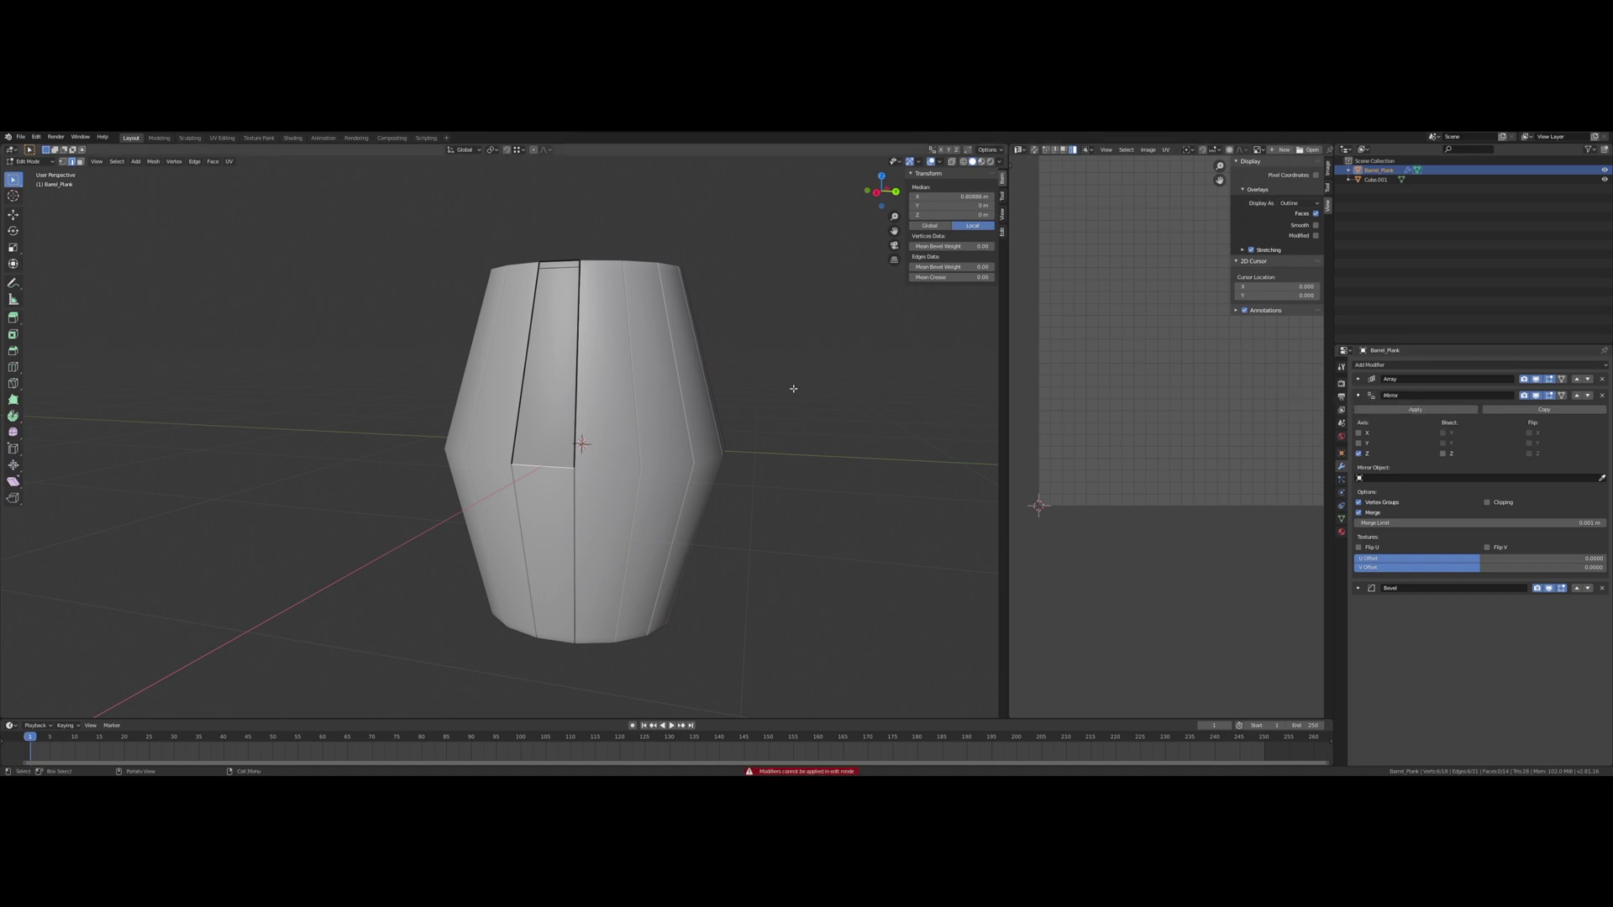
key(Tab)
click(1378, 410)
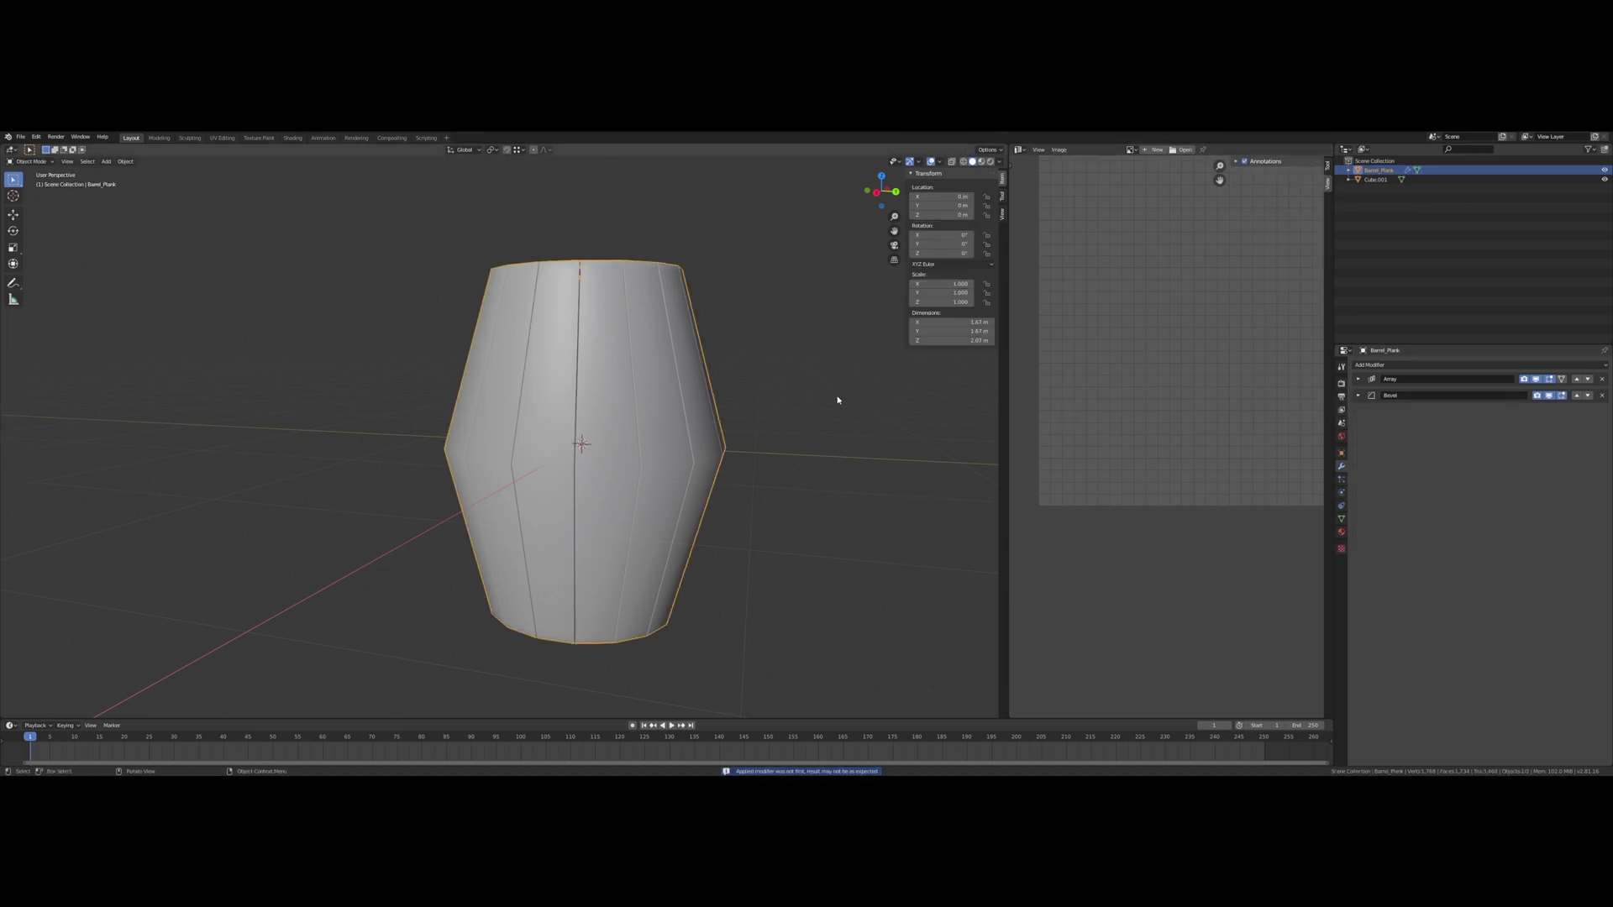
middle_drag(835, 400, 804, 401)
Step: Bevel the plank's middle edge loop by about 0.79 m with several segments to round the barrel's bulge
key(Tab)
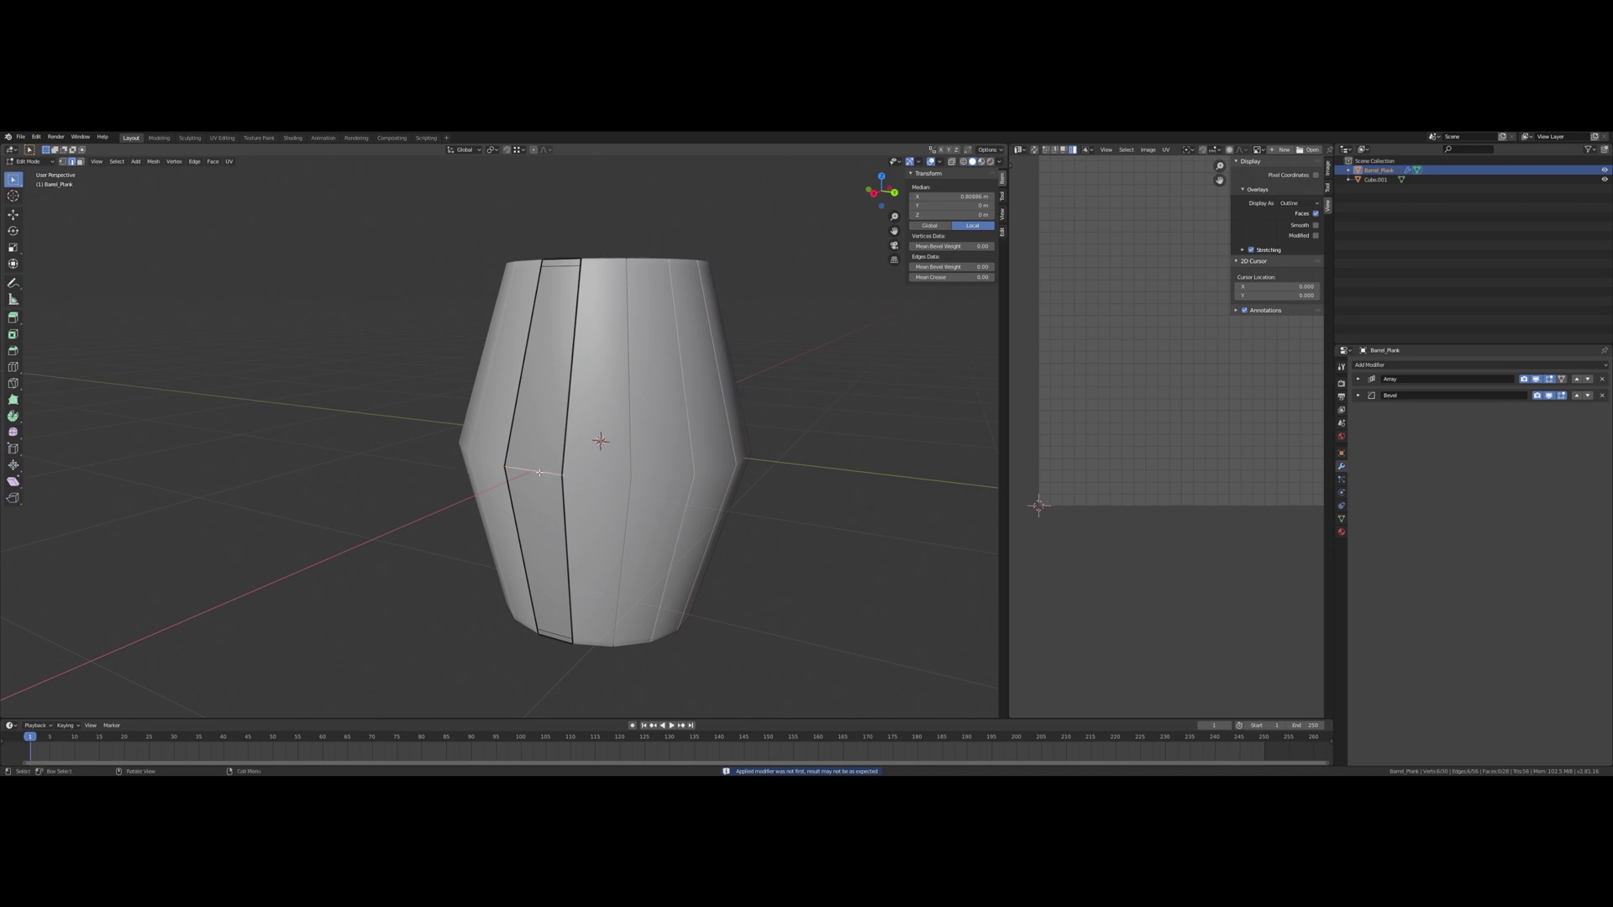
key(ctrl+b)
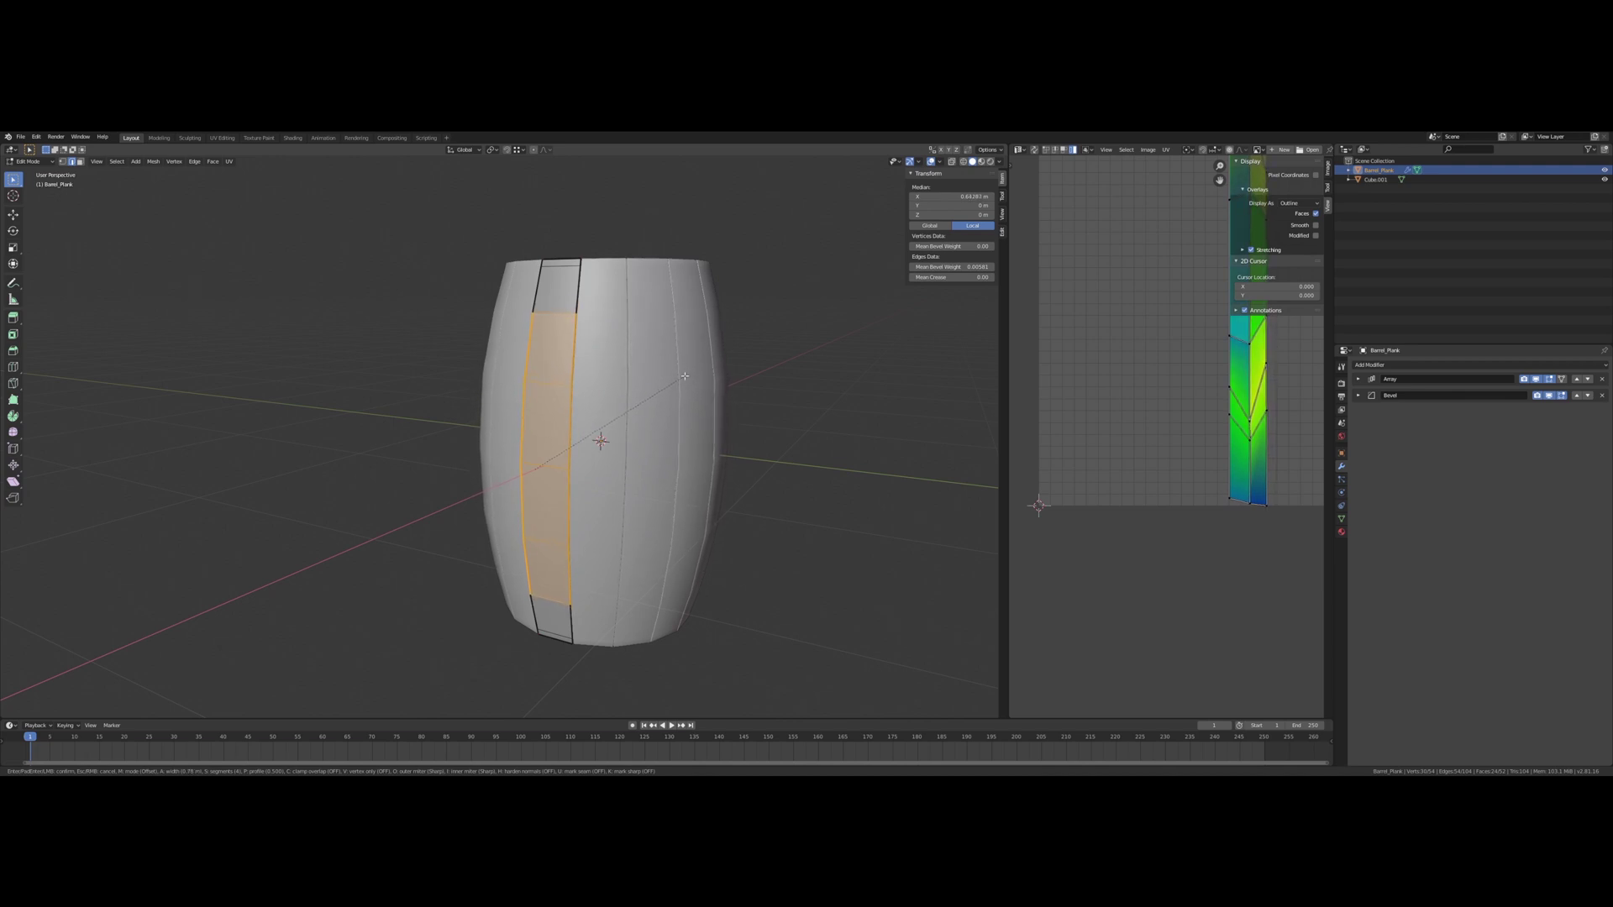
click(685, 375)
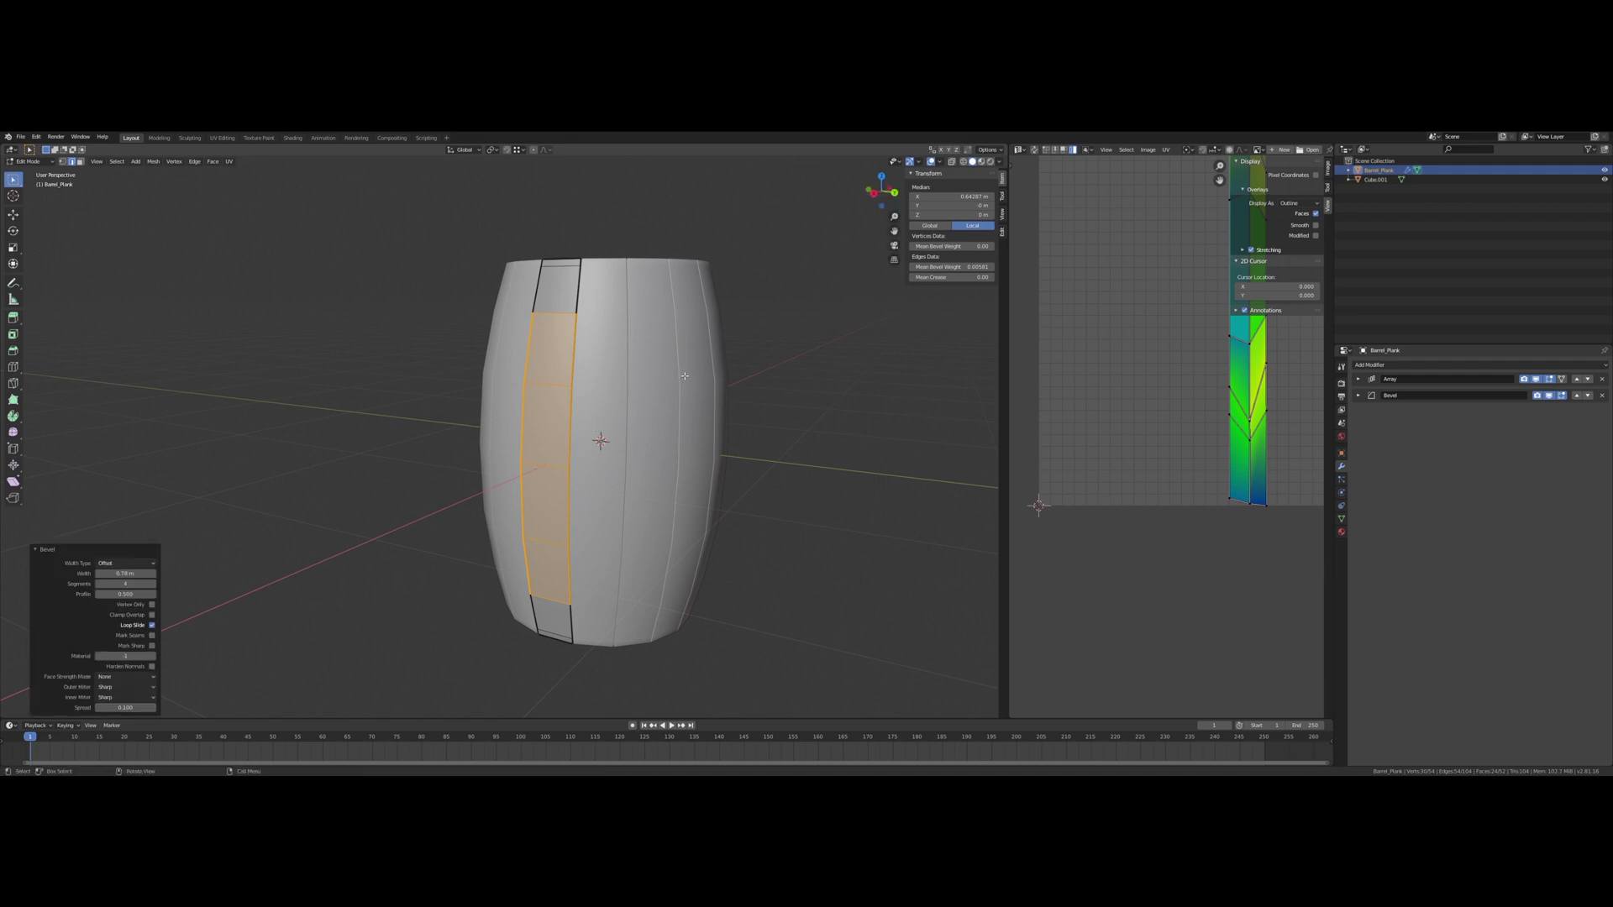
middle_drag(685, 375, 563, 456)
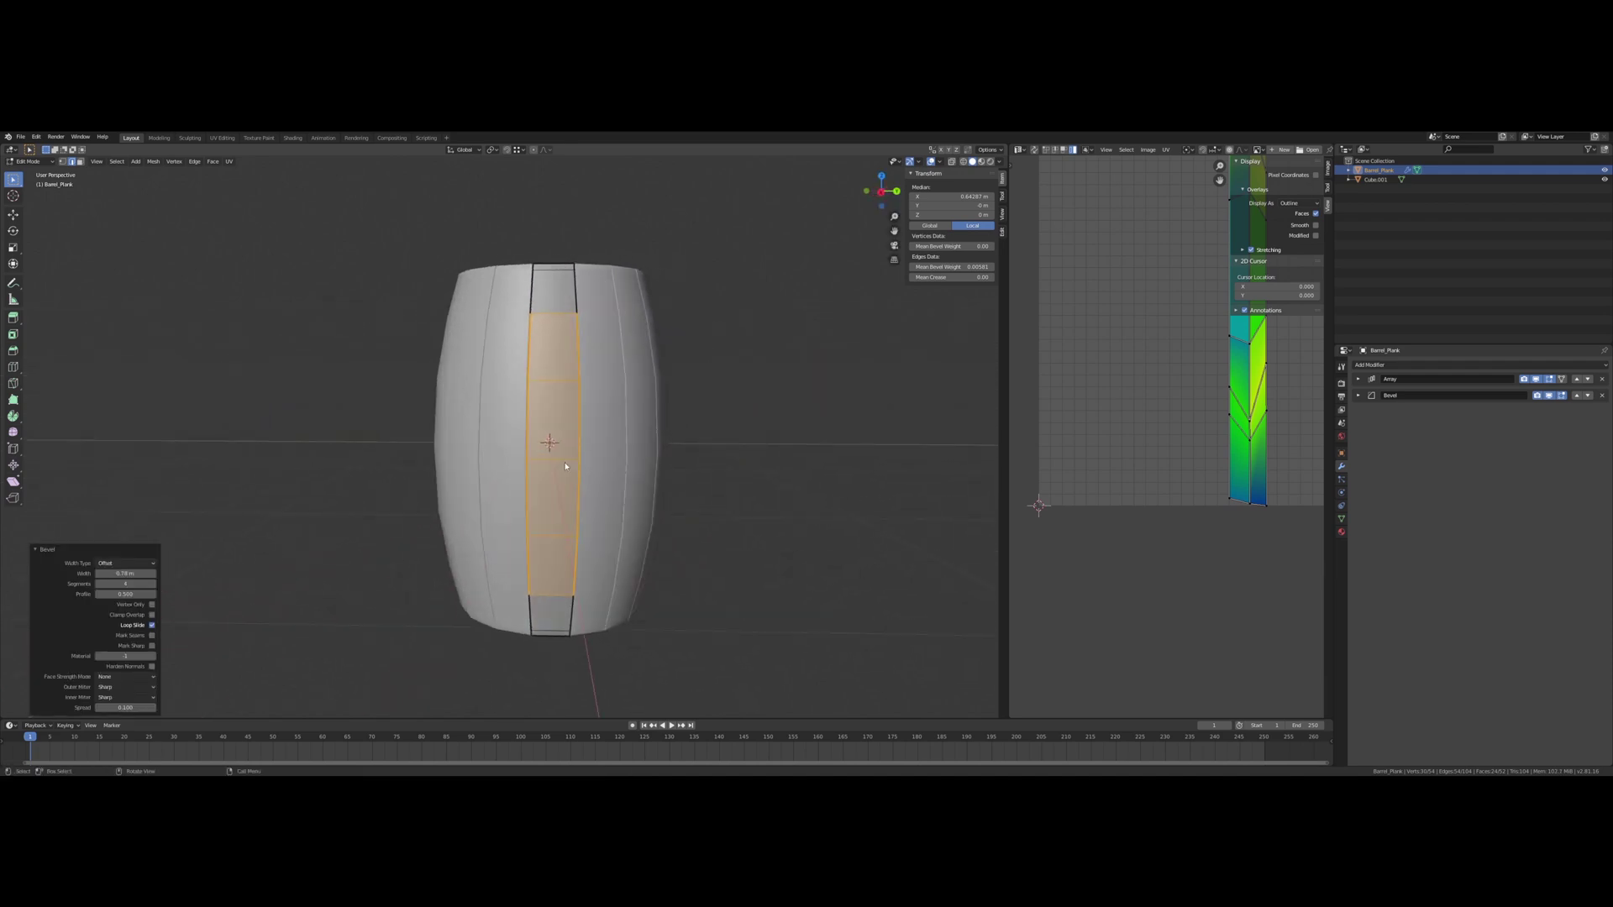
Step: Add a Mirror modifier to the plank, place it above Bevel, and mirror only across the Z axis
key(Tab)
key(Tab)
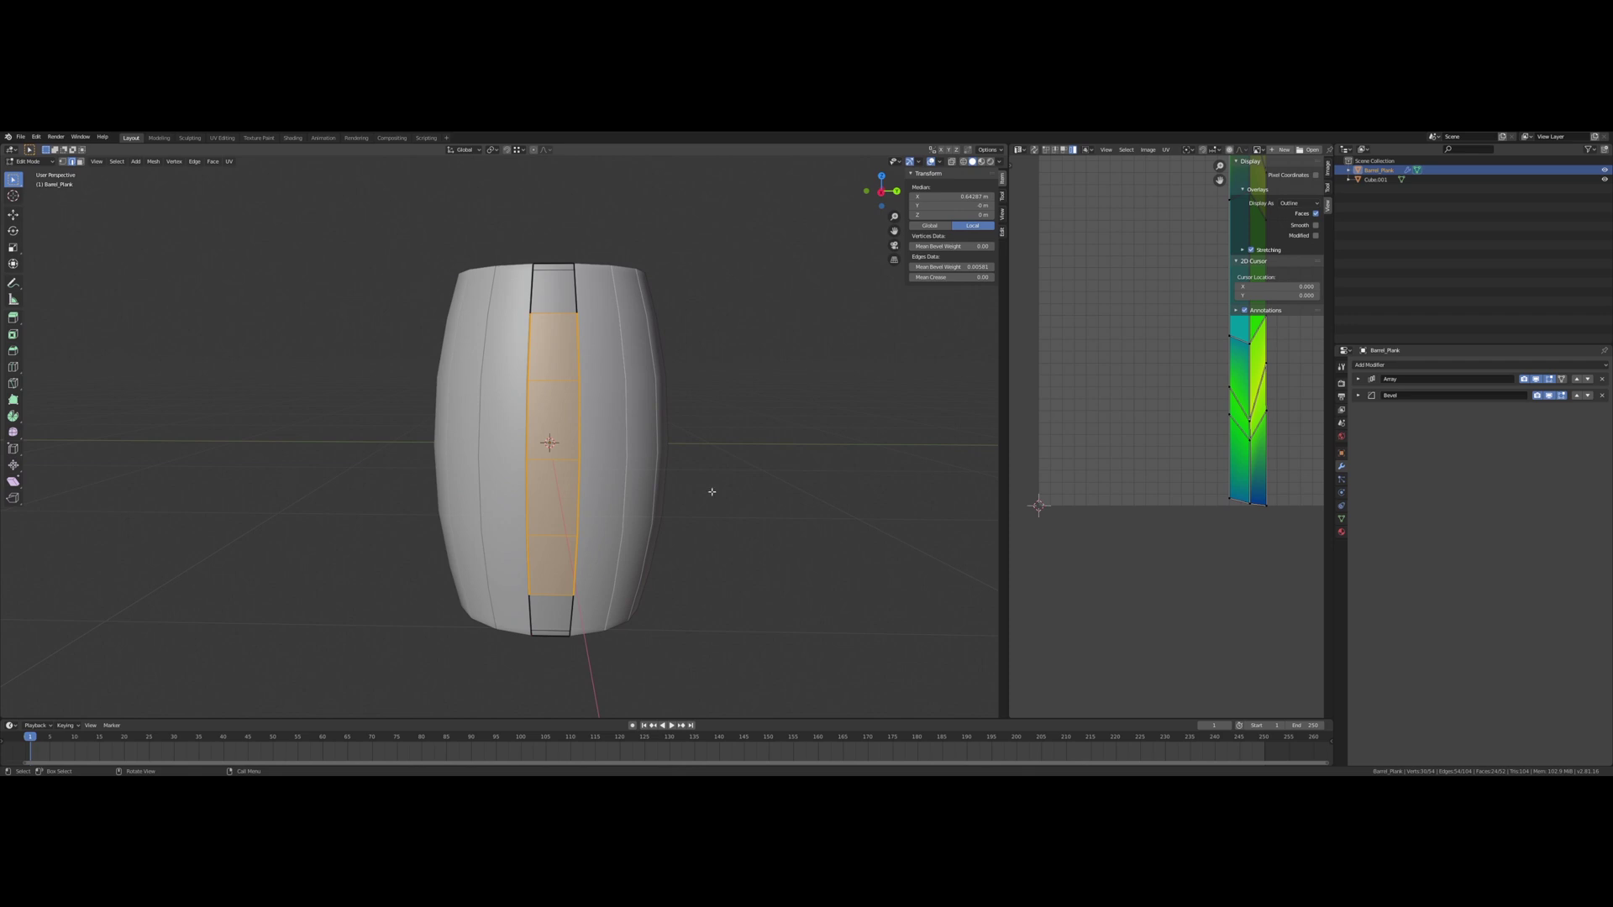
click(1409, 368)
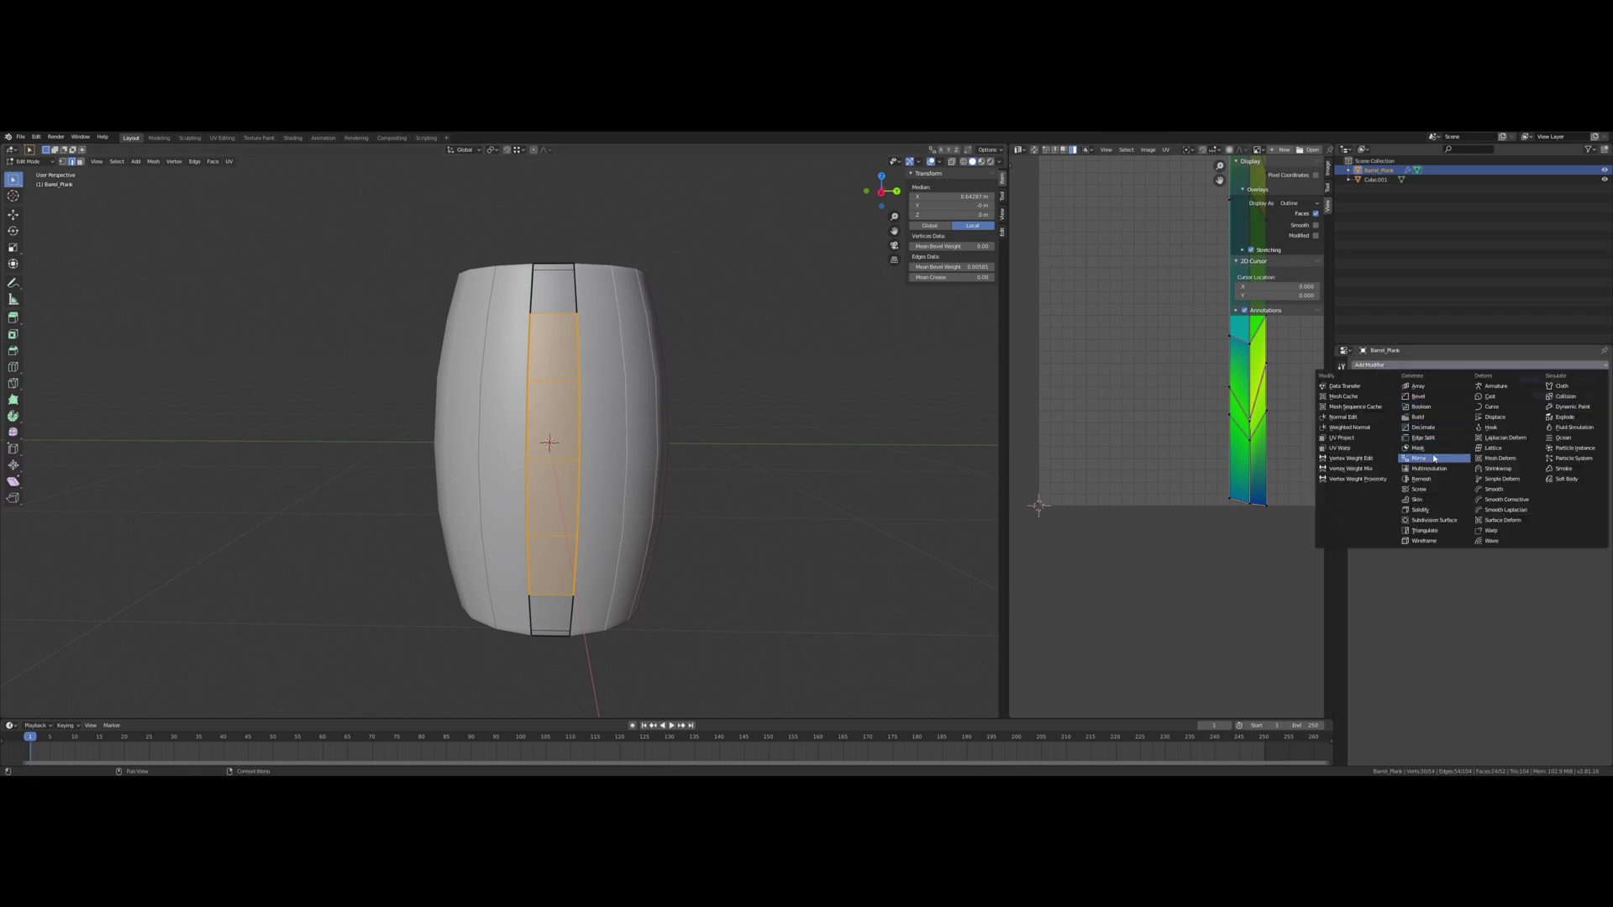
click(1428, 454)
click(1576, 411)
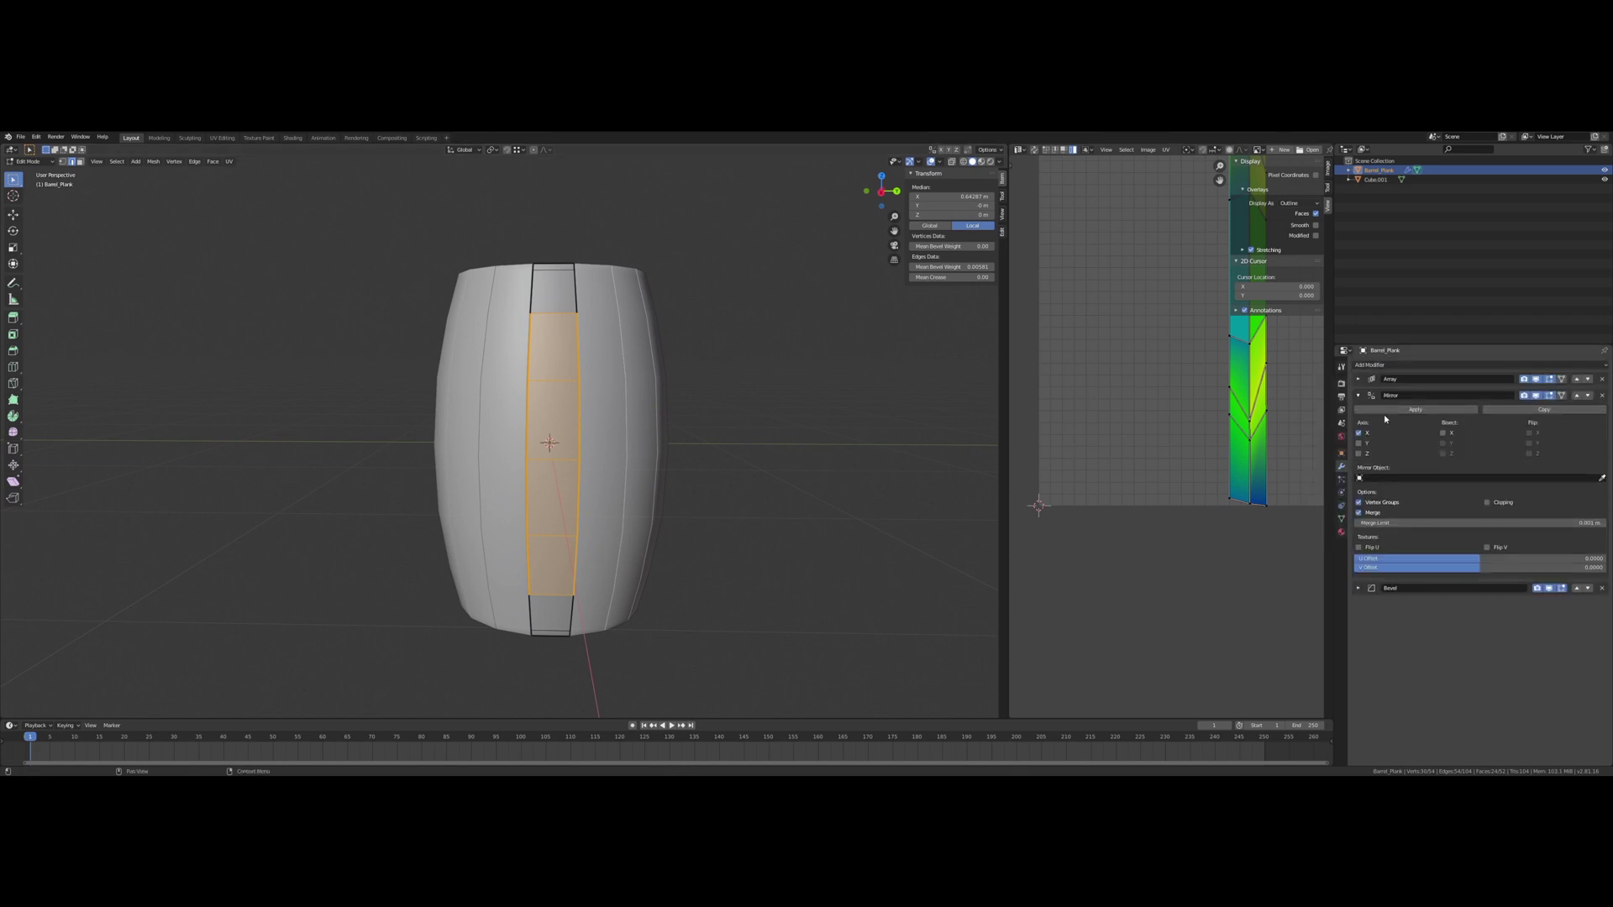
click(1360, 454)
click(1360, 434)
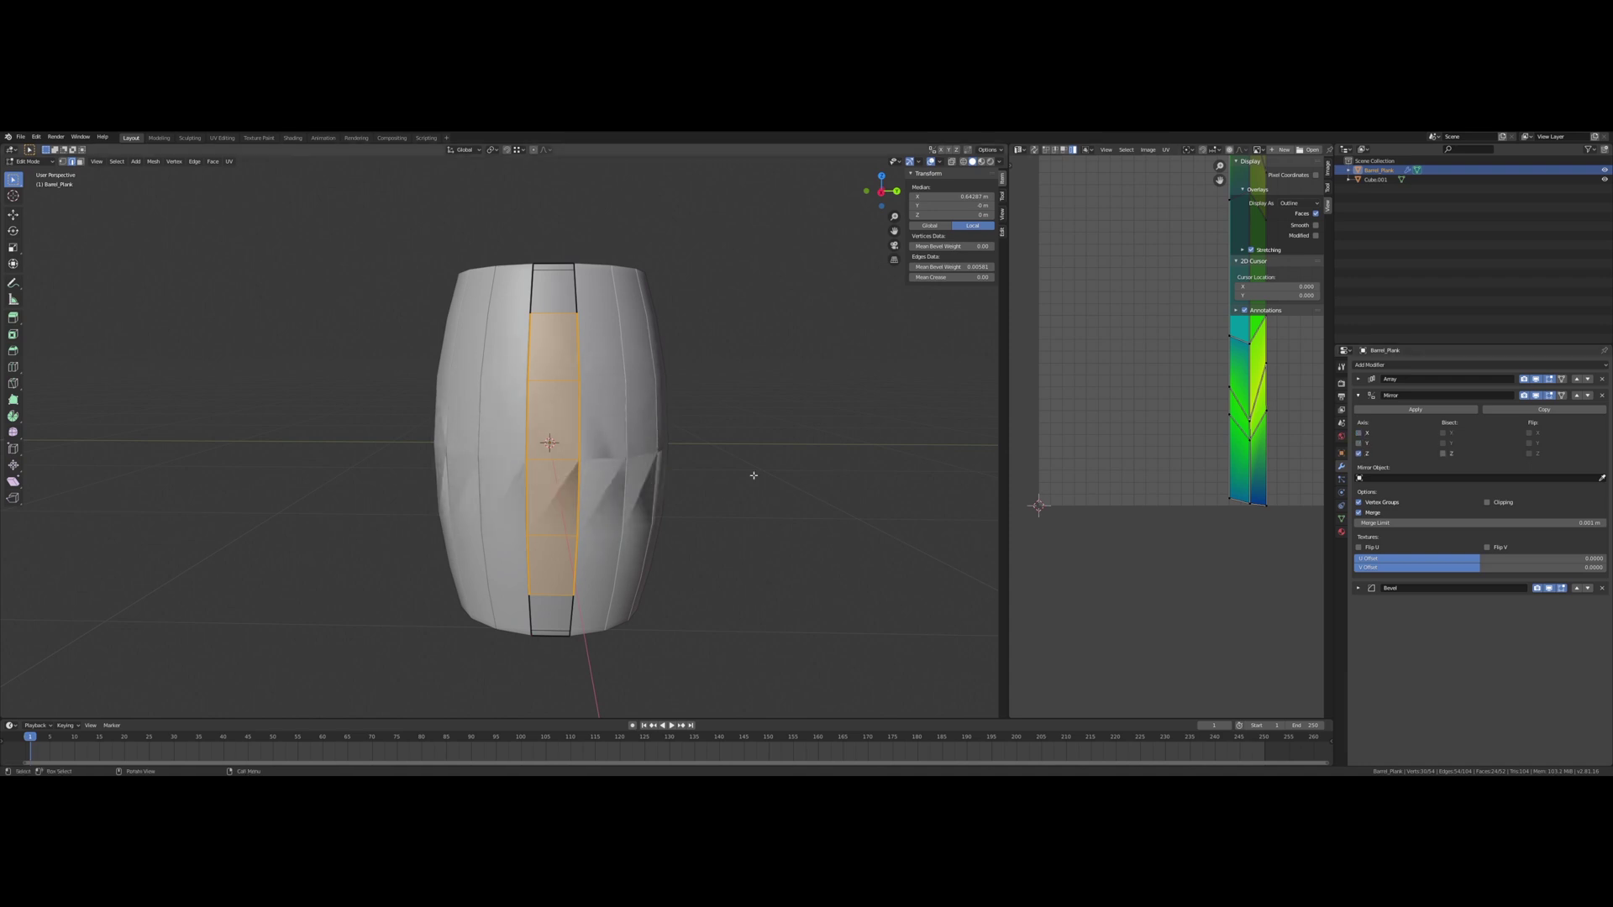
Step: Using vertex selection with X-ray, delete all vertices of the plank's lower half so the mirror replaces it
middle_drag(723, 468, 702, 421)
key(alt+a)
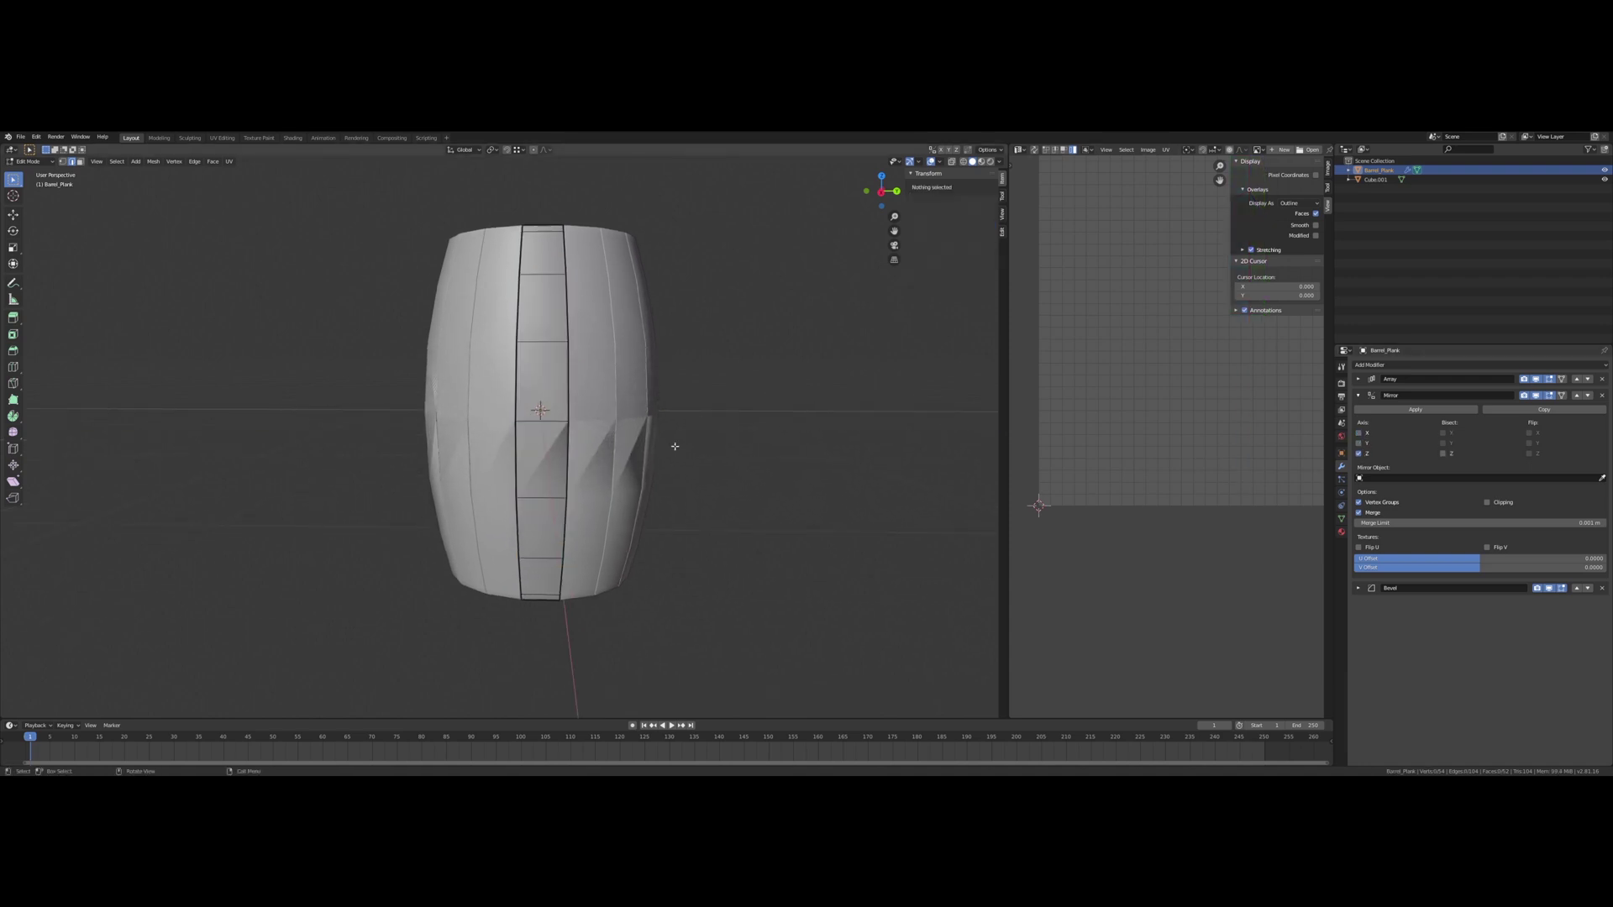
click(63, 162)
click(950, 161)
middle_drag(741, 441, 739, 424)
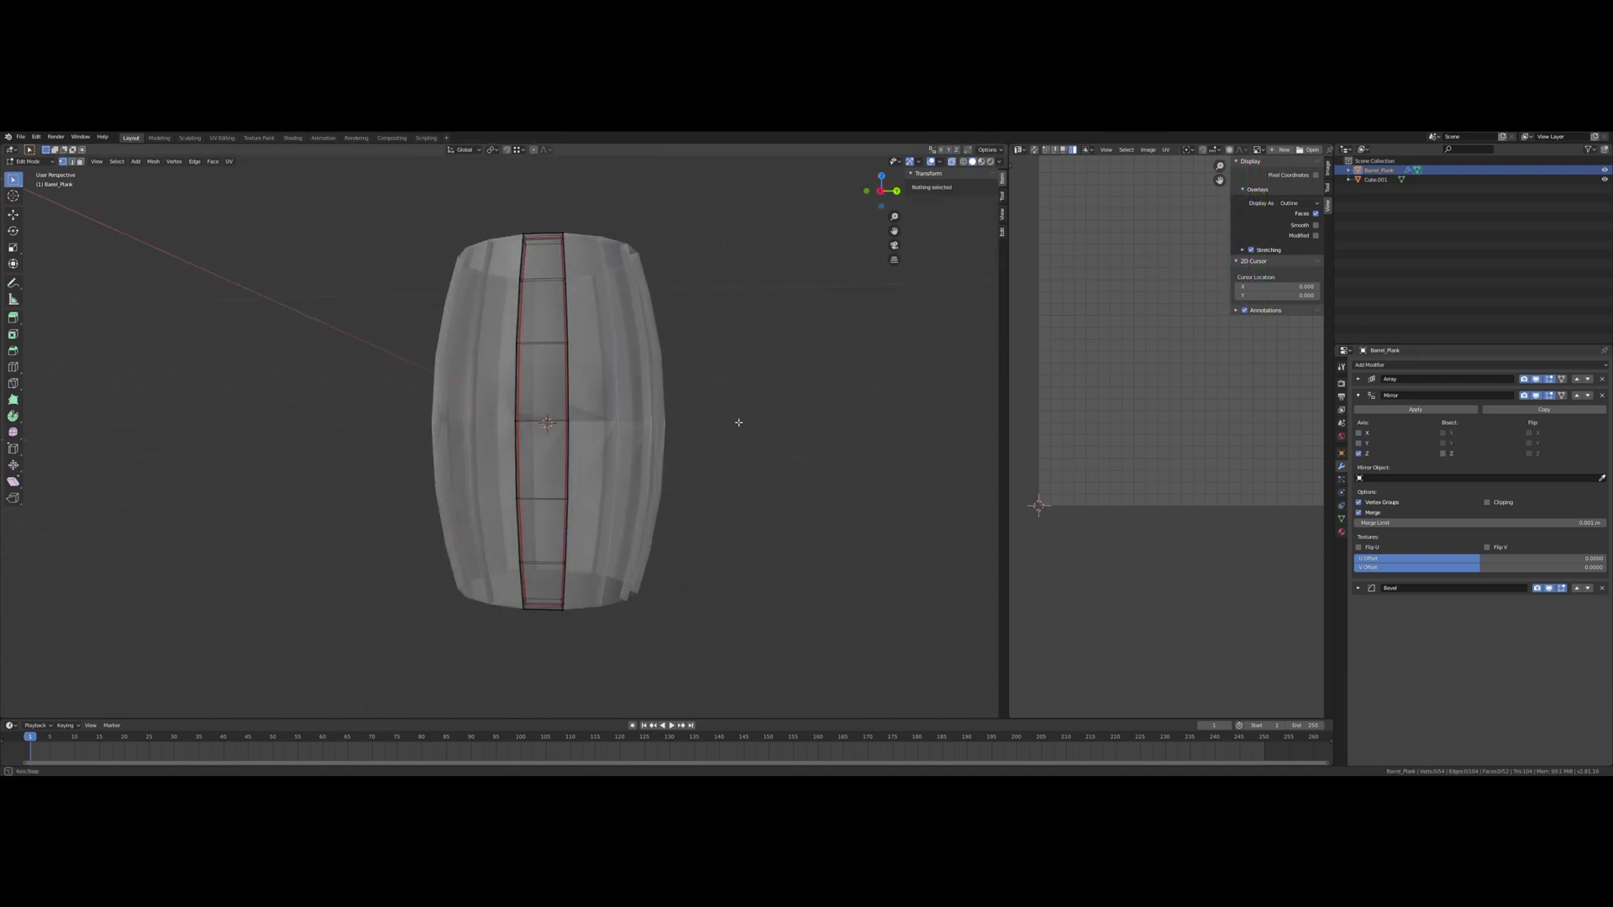
drag(437, 636, 728, 452)
key(x)
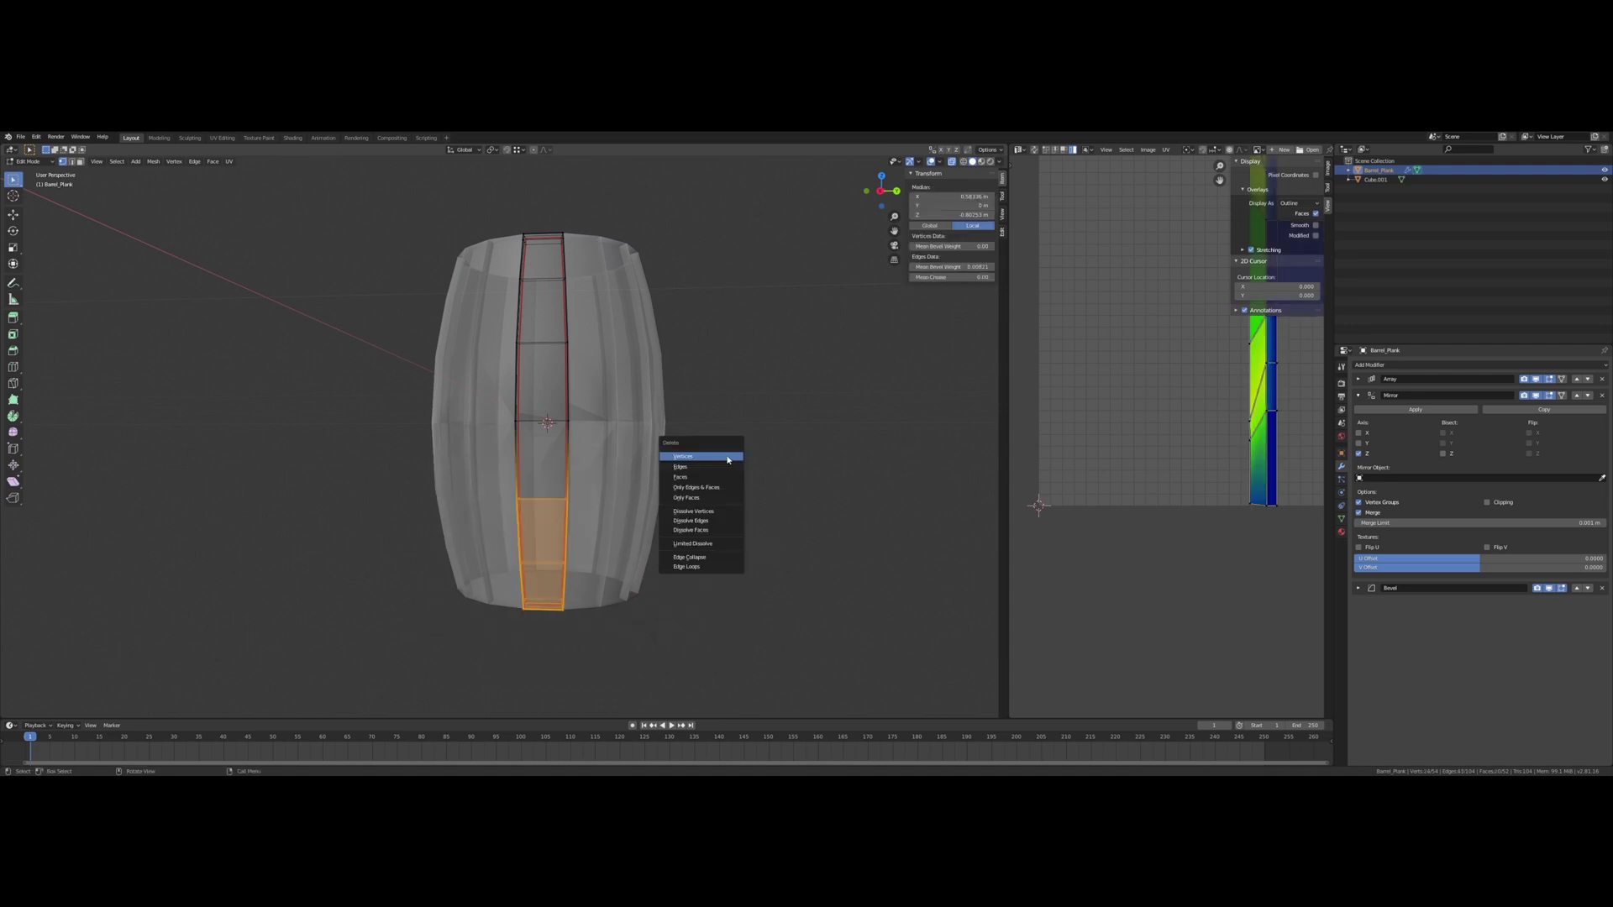
click(728, 460)
key(Tab)
key(Tab)
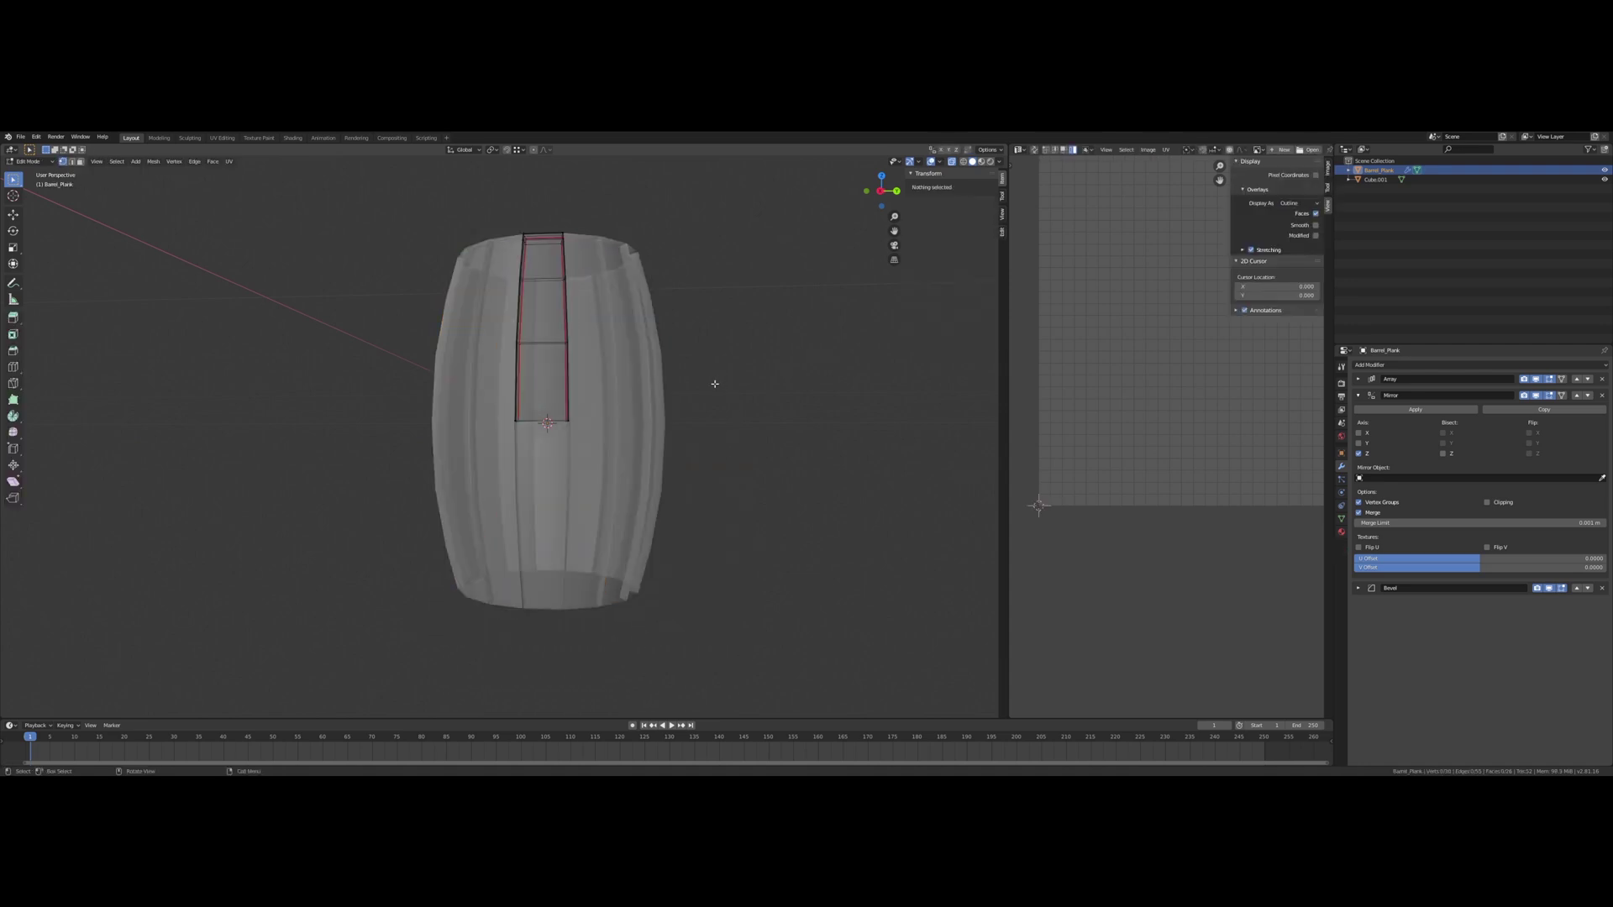
Step: Turn X-ray off and examine the mirrored barrel's seams between planks at close range
middle_drag(718, 384, 647, 441)
scroll(586, 428, up, 2)
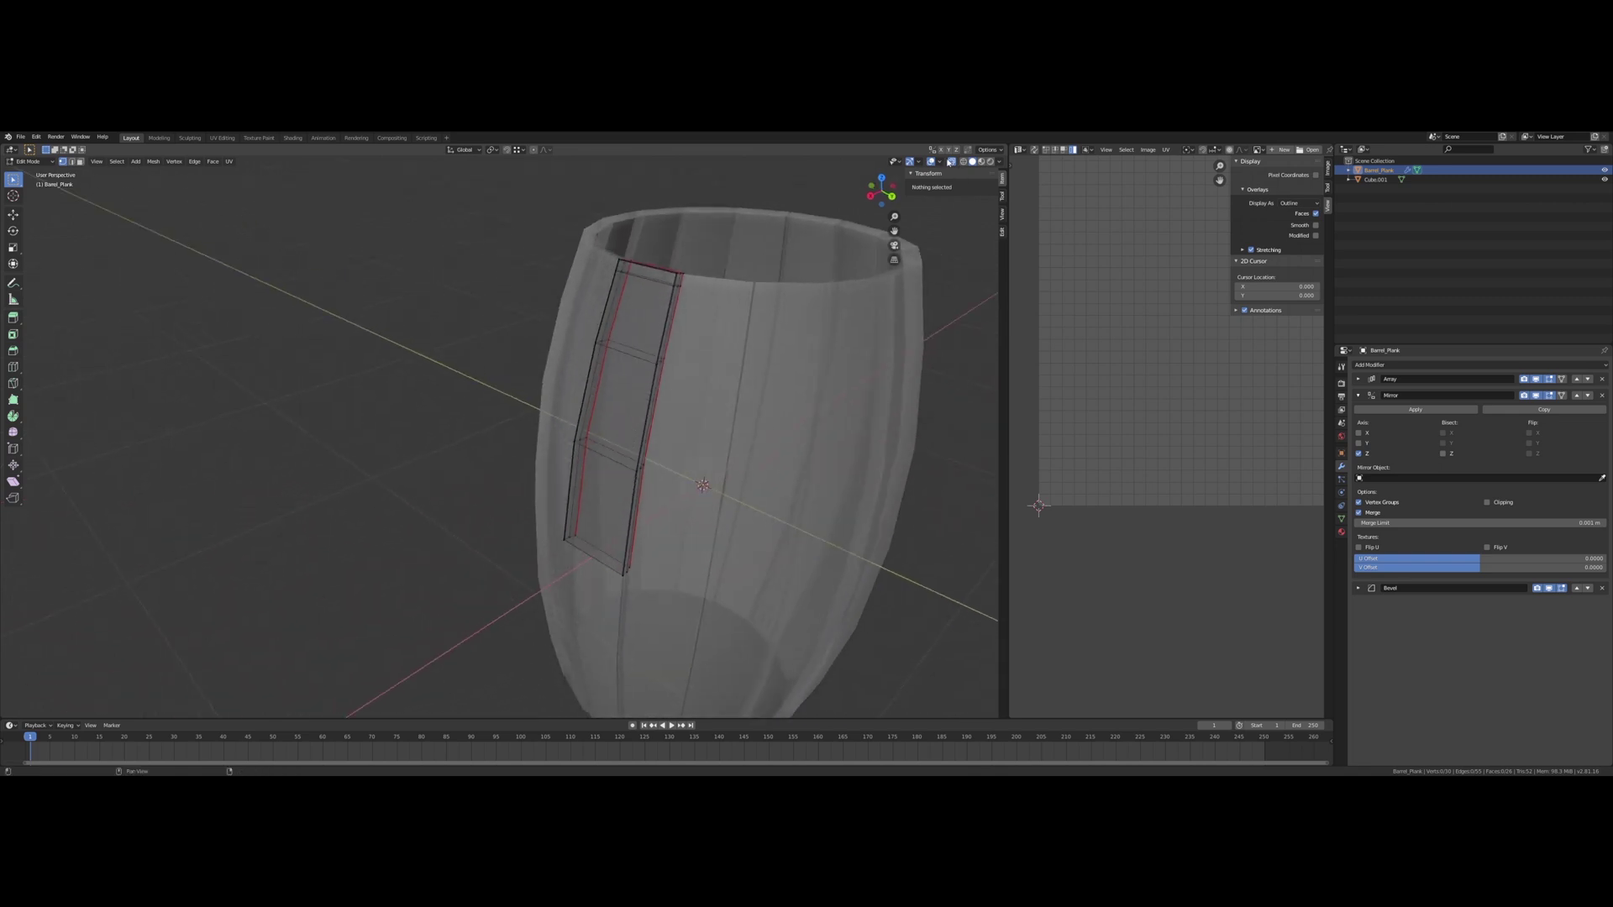
click(950, 162)
shift+middle_drag(753, 288, 557, 352)
scroll(686, 303, up, 2)
scroll(588, 362, down, 3)
scroll(580, 353, up, 5)
scroll(636, 344, down, 3)
key(Tab)
scroll(626, 386, up, 3)
scroll(565, 351, up, 4)
scroll(439, 373, down, 6)
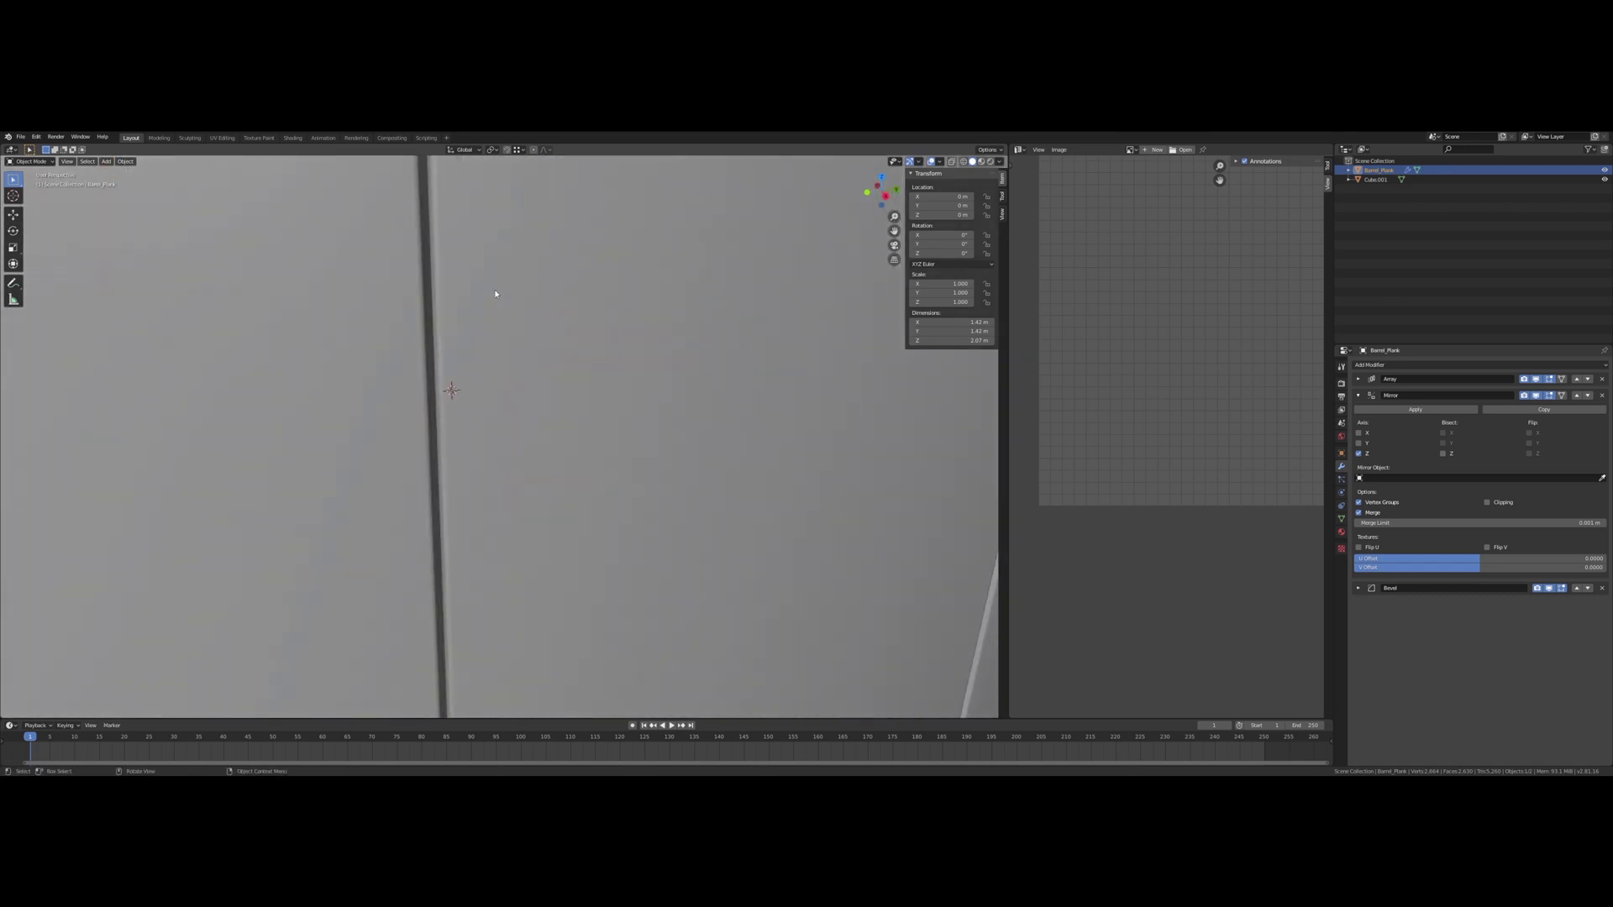
Step: In Edit Mode, select both end vertices of the top face's middle edge and scale them slightly inward along Y
shift+middle_drag(505, 243, 534, 498)
scroll(457, 378, up, 4)
key(Tab)
scroll(585, 506, down, 3)
click(390, 476)
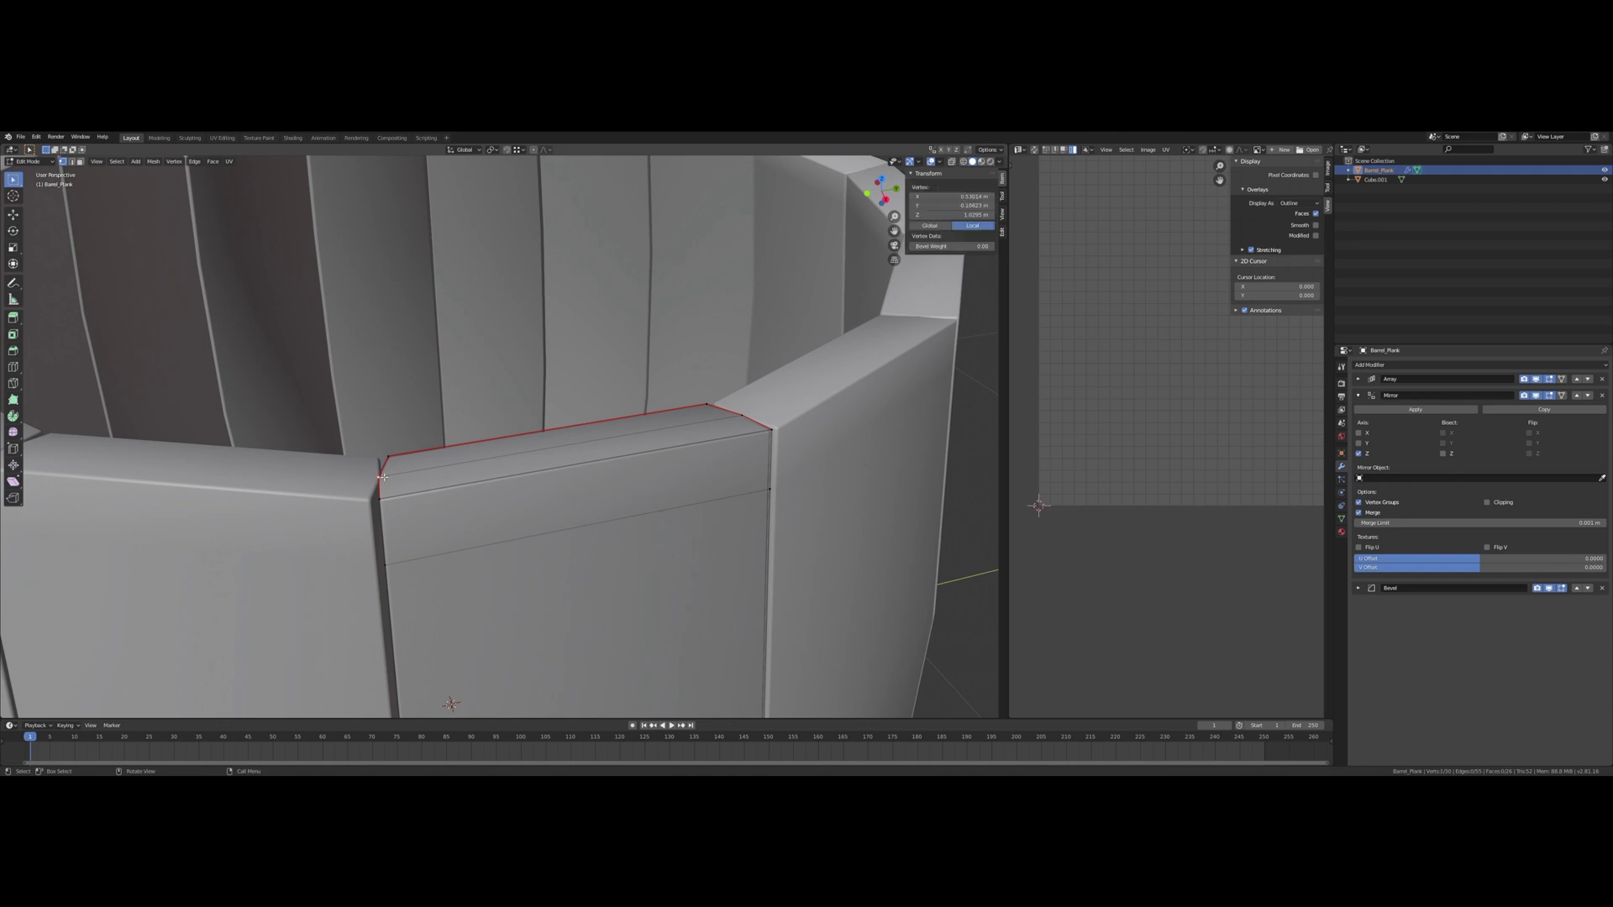
shift+click(721, 415)
middle_drag(720, 415, 471, 373)
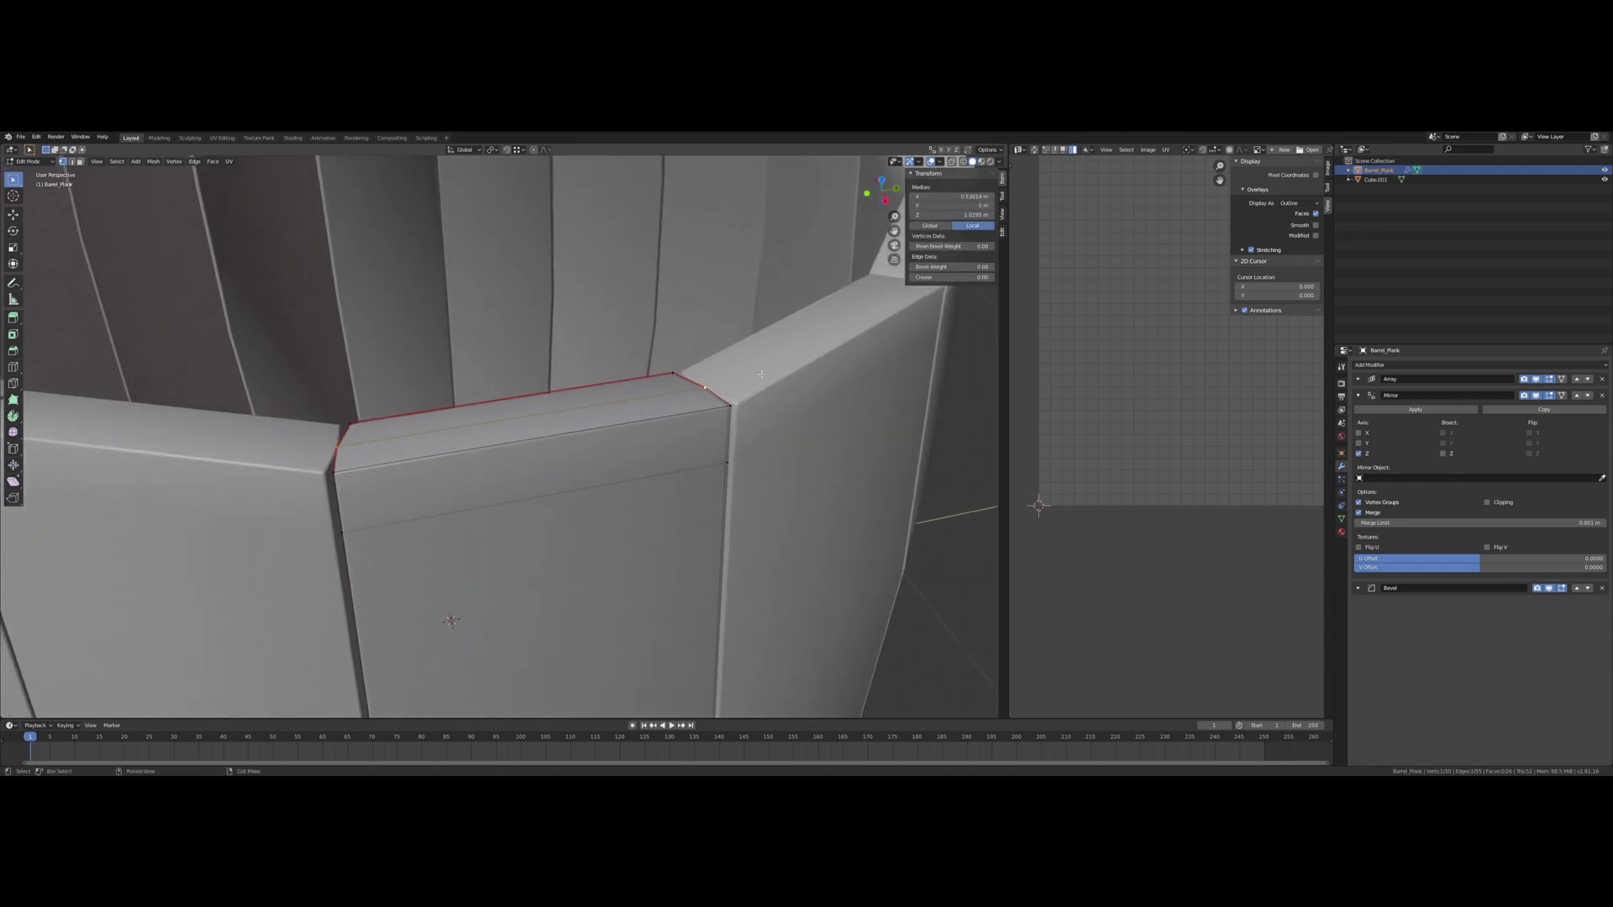
key(s)
key(y)
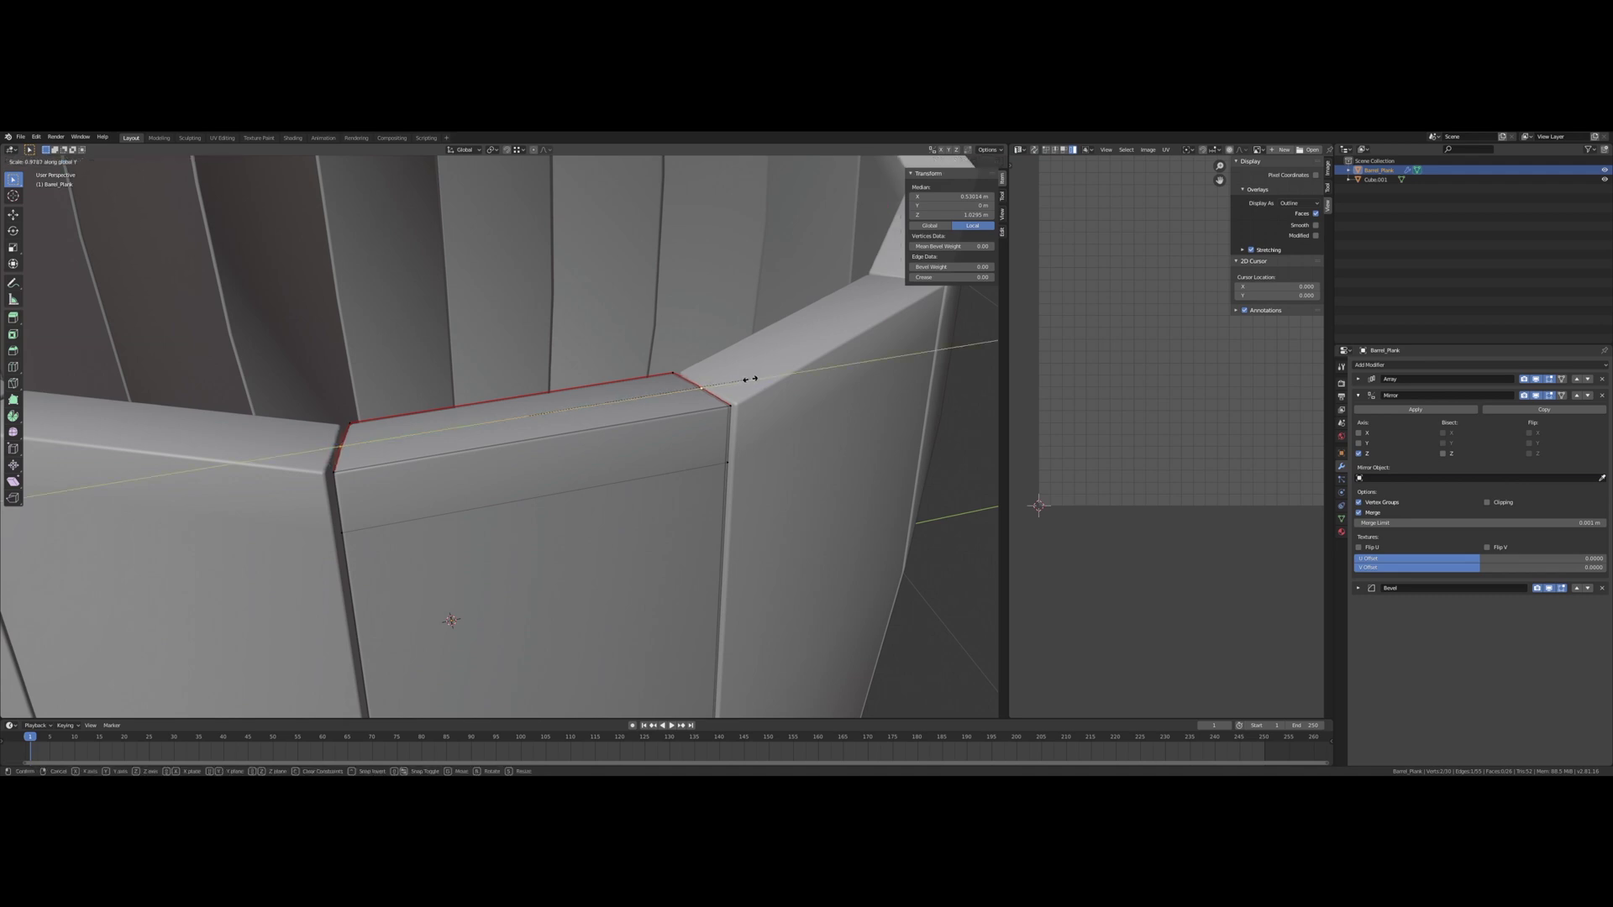
click(749, 379)
middle_drag(749, 379, 601, 413)
key(Tab)
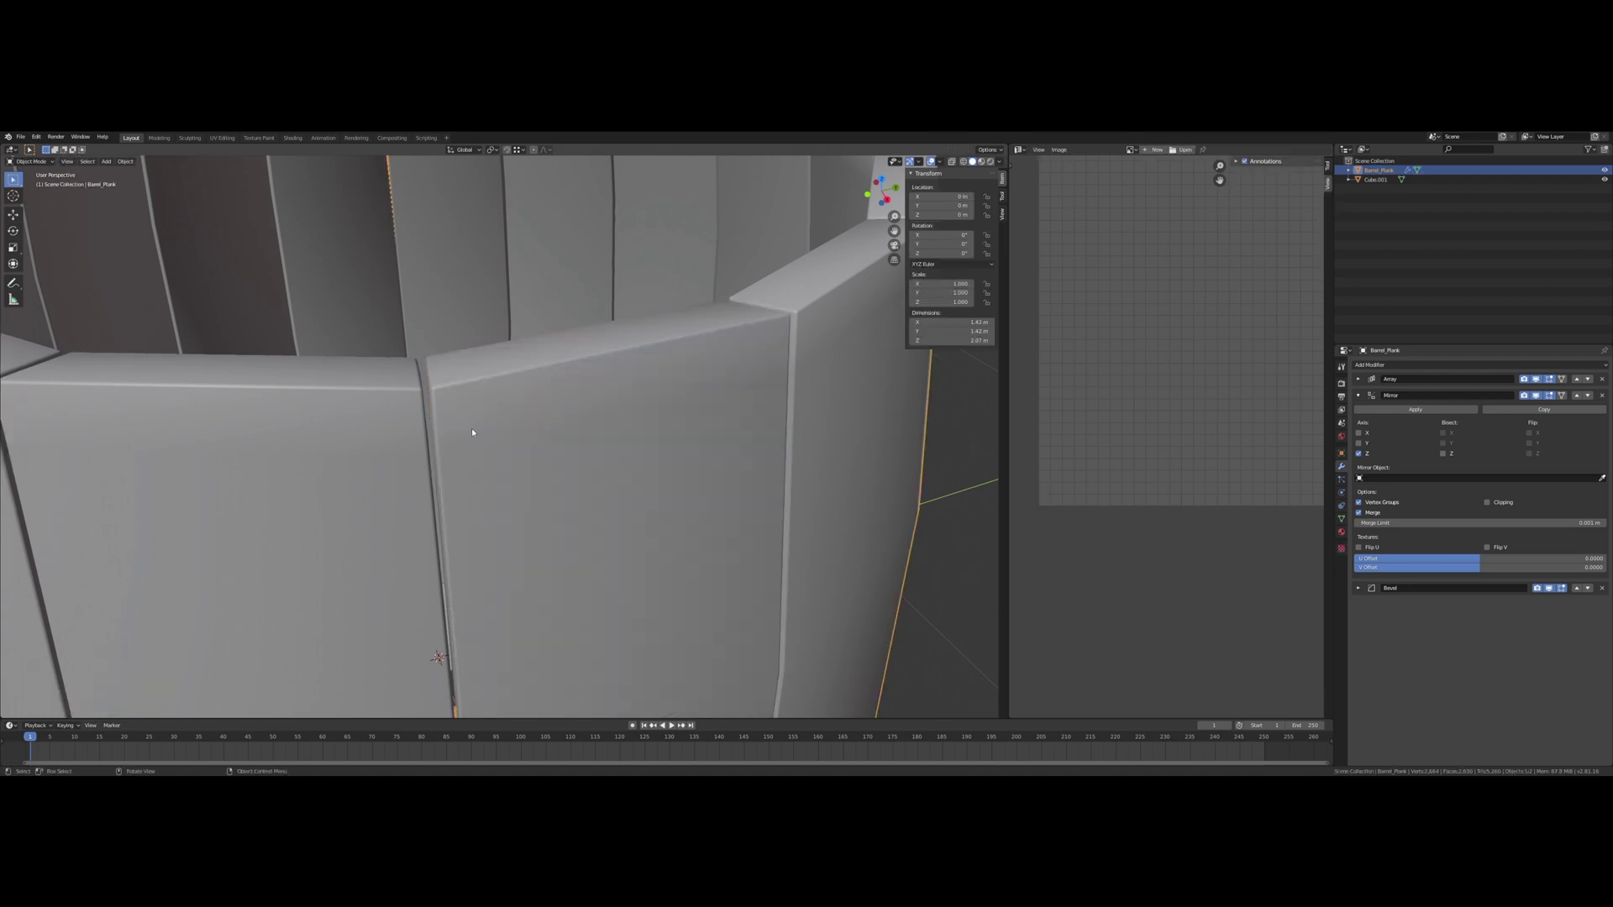
Step: Check the gap between planks, then scale the pair of side vertices near the plank's top end by about 1.01 along Y
middle_drag(468, 435, 439, 413)
scroll(439, 343, up, 4)
middle_drag(446, 345, 457, 381)
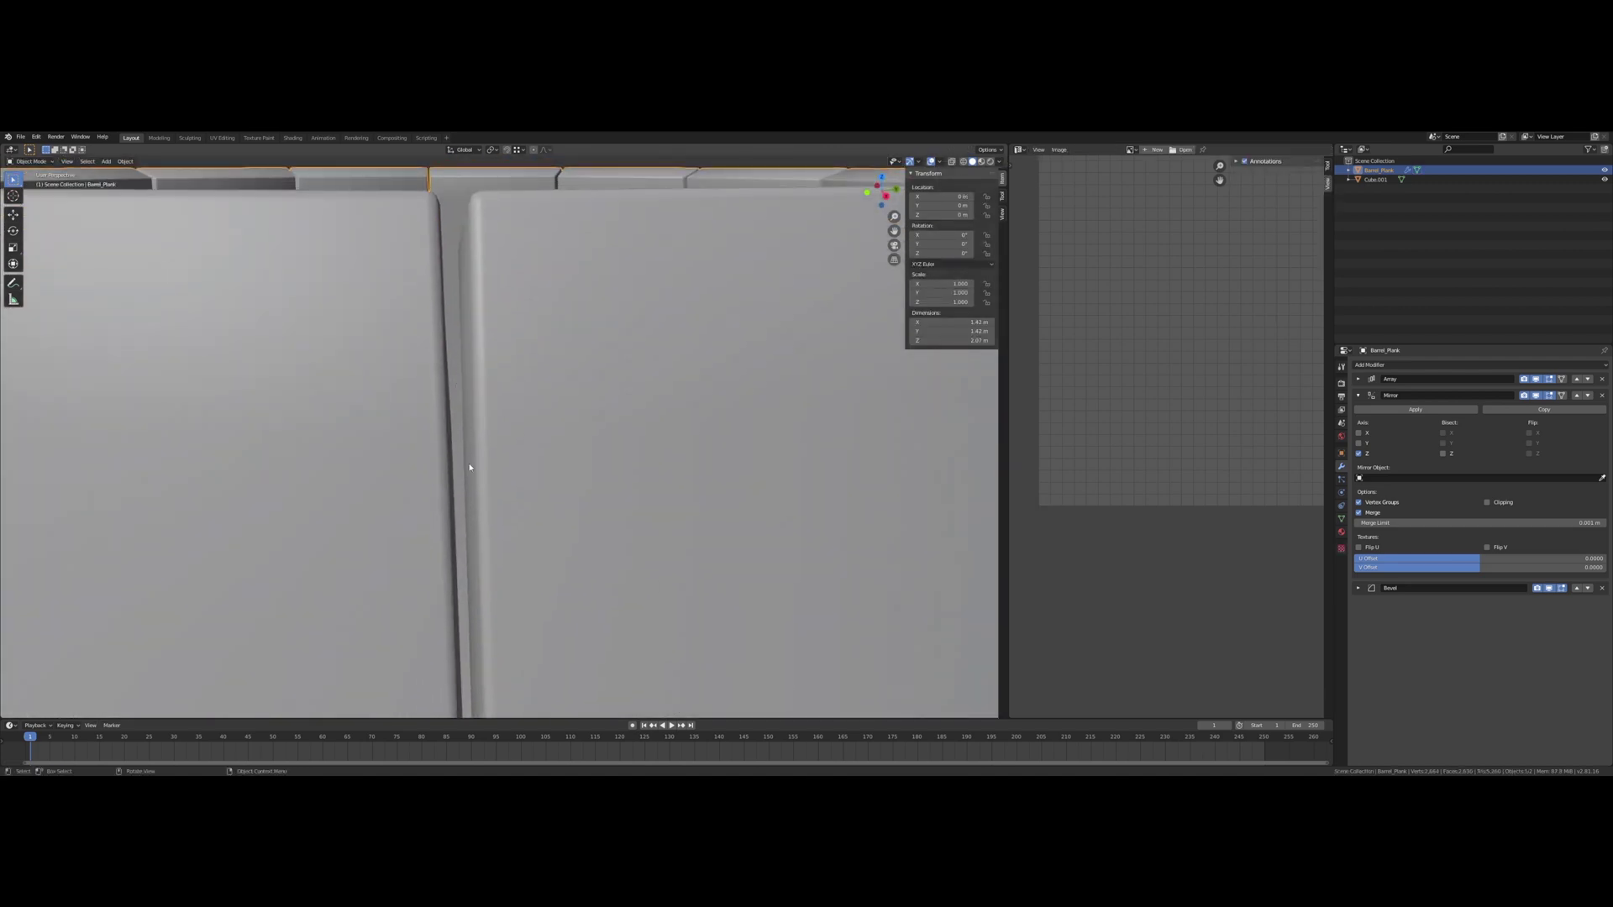
middle_drag(475, 489, 462, 446)
scroll(462, 443, down, 4)
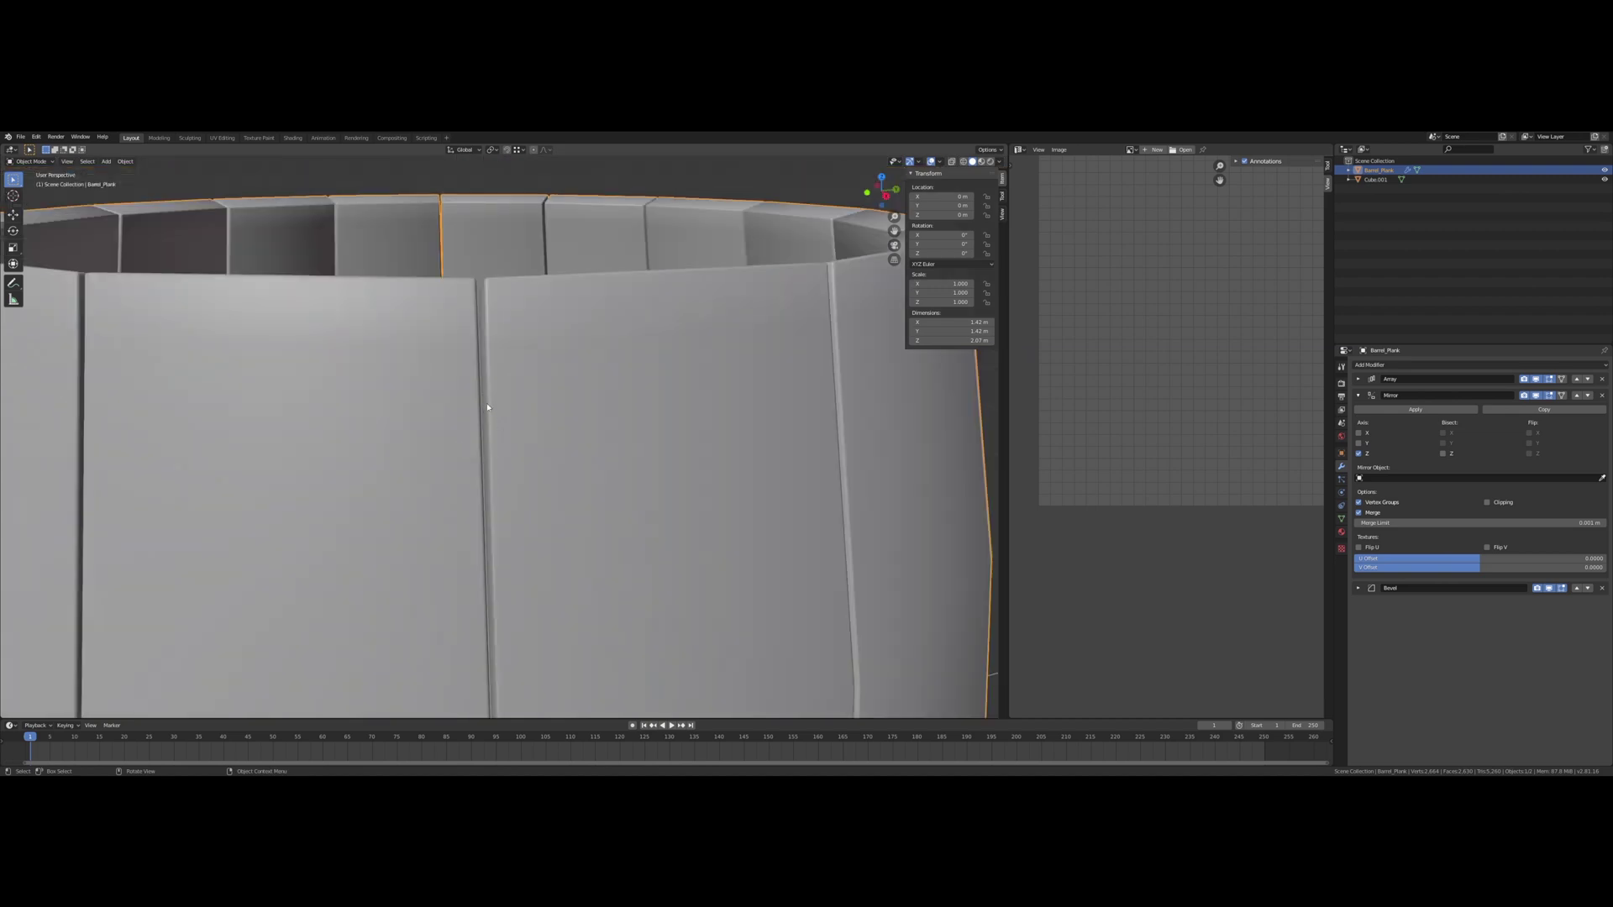
key(Tab)
click(462, 374)
middle_drag(464, 374, 538, 394)
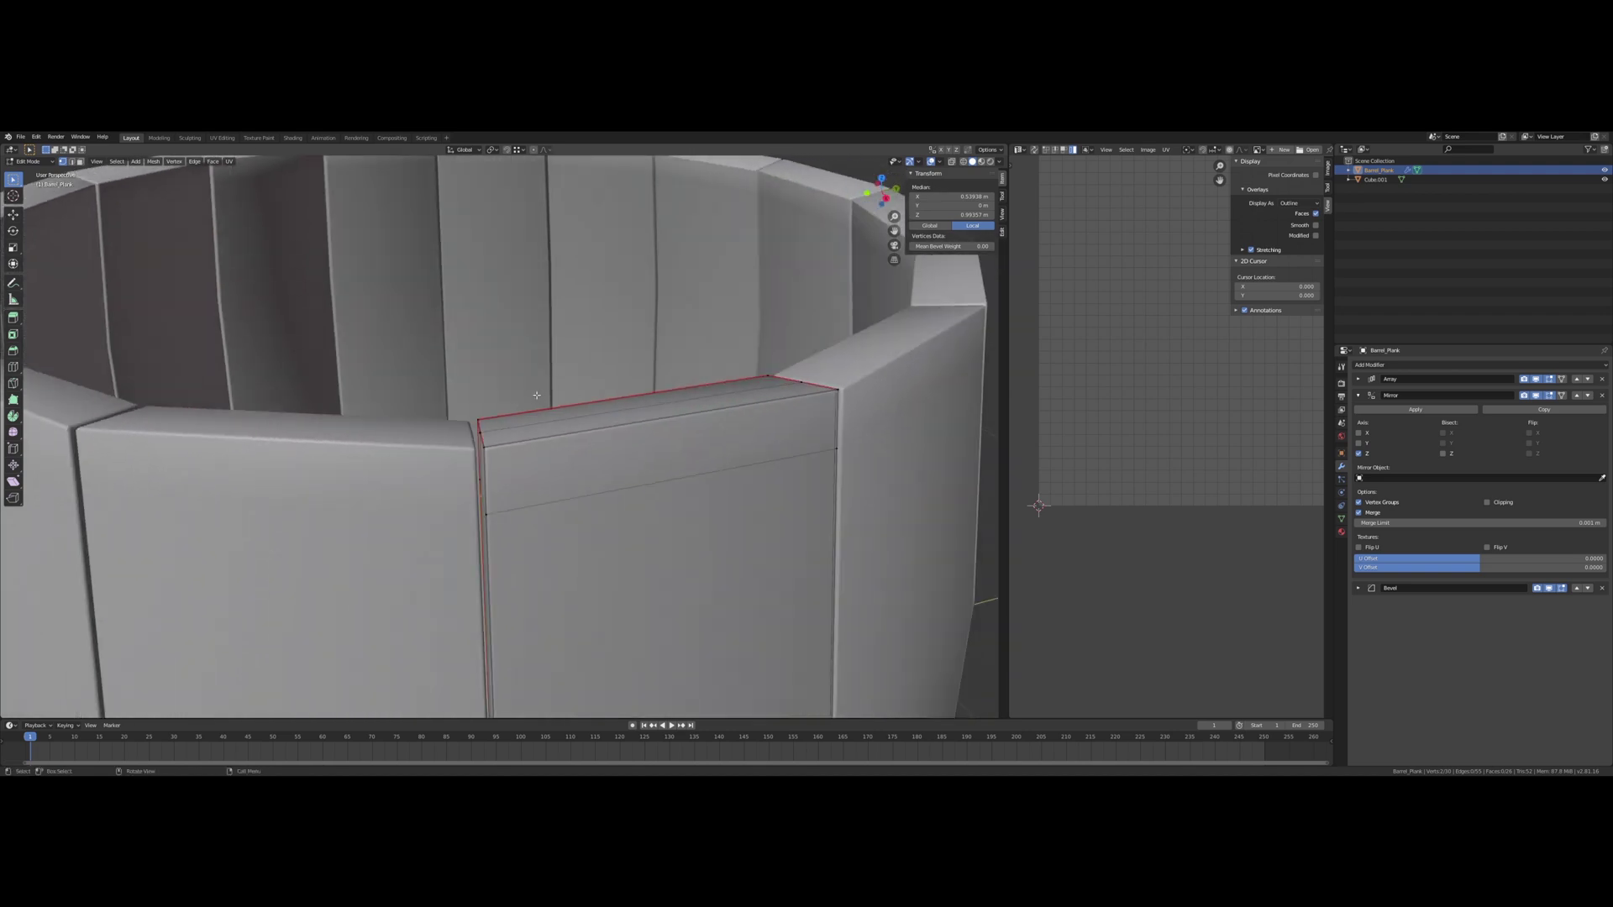
key(s)
key(y)
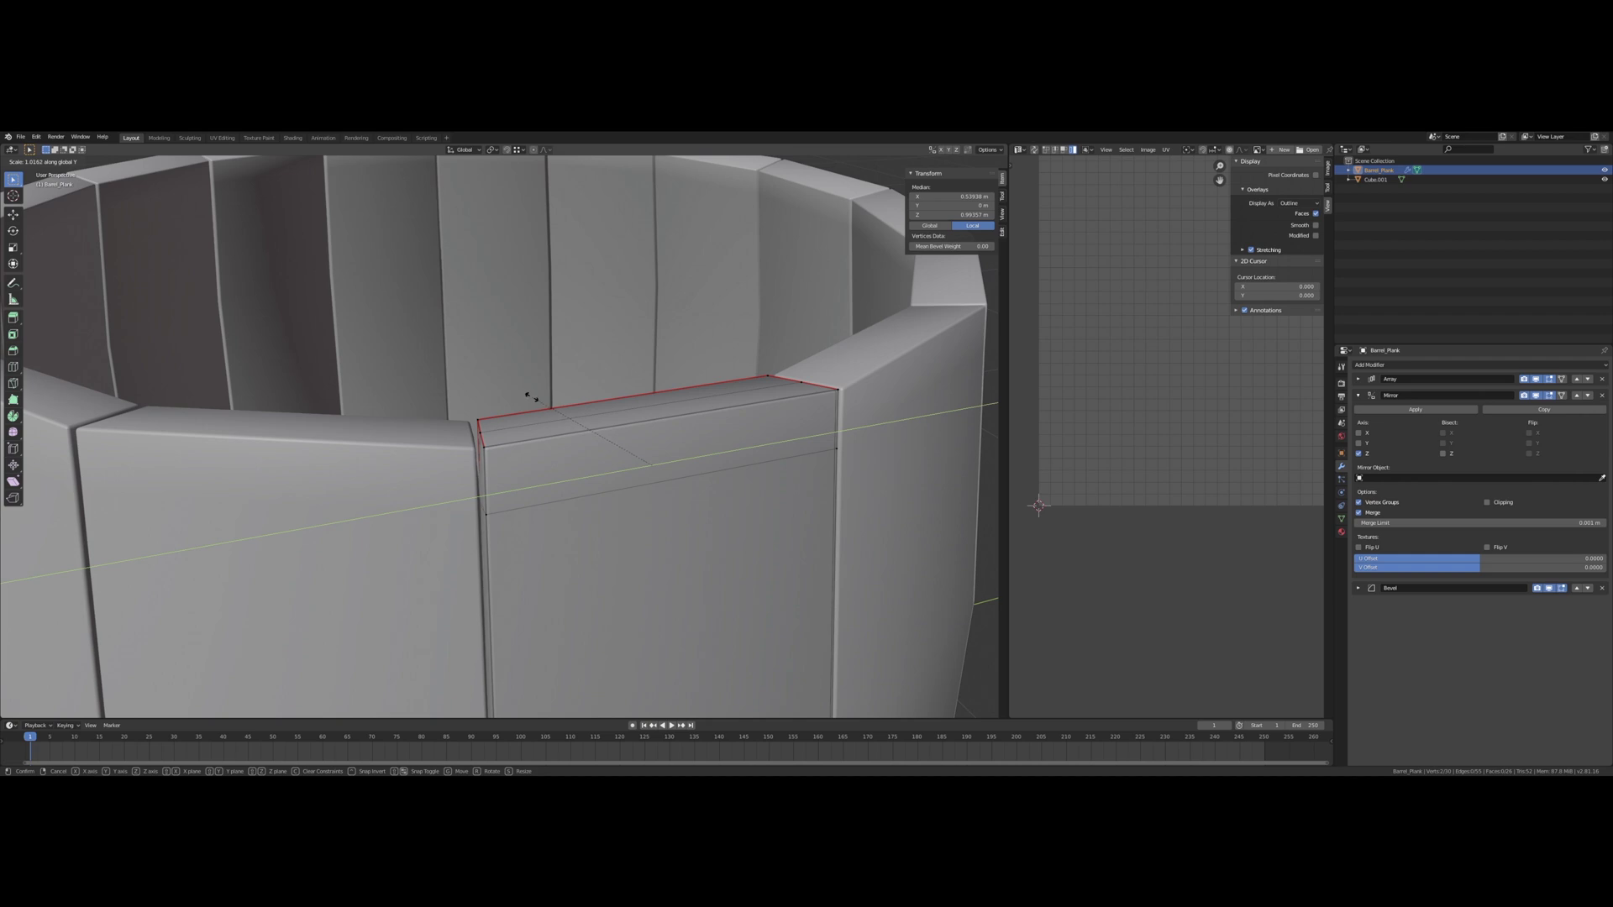
click(530, 398)
scroll(568, 441, up, 1)
scroll(555, 411, down, 4)
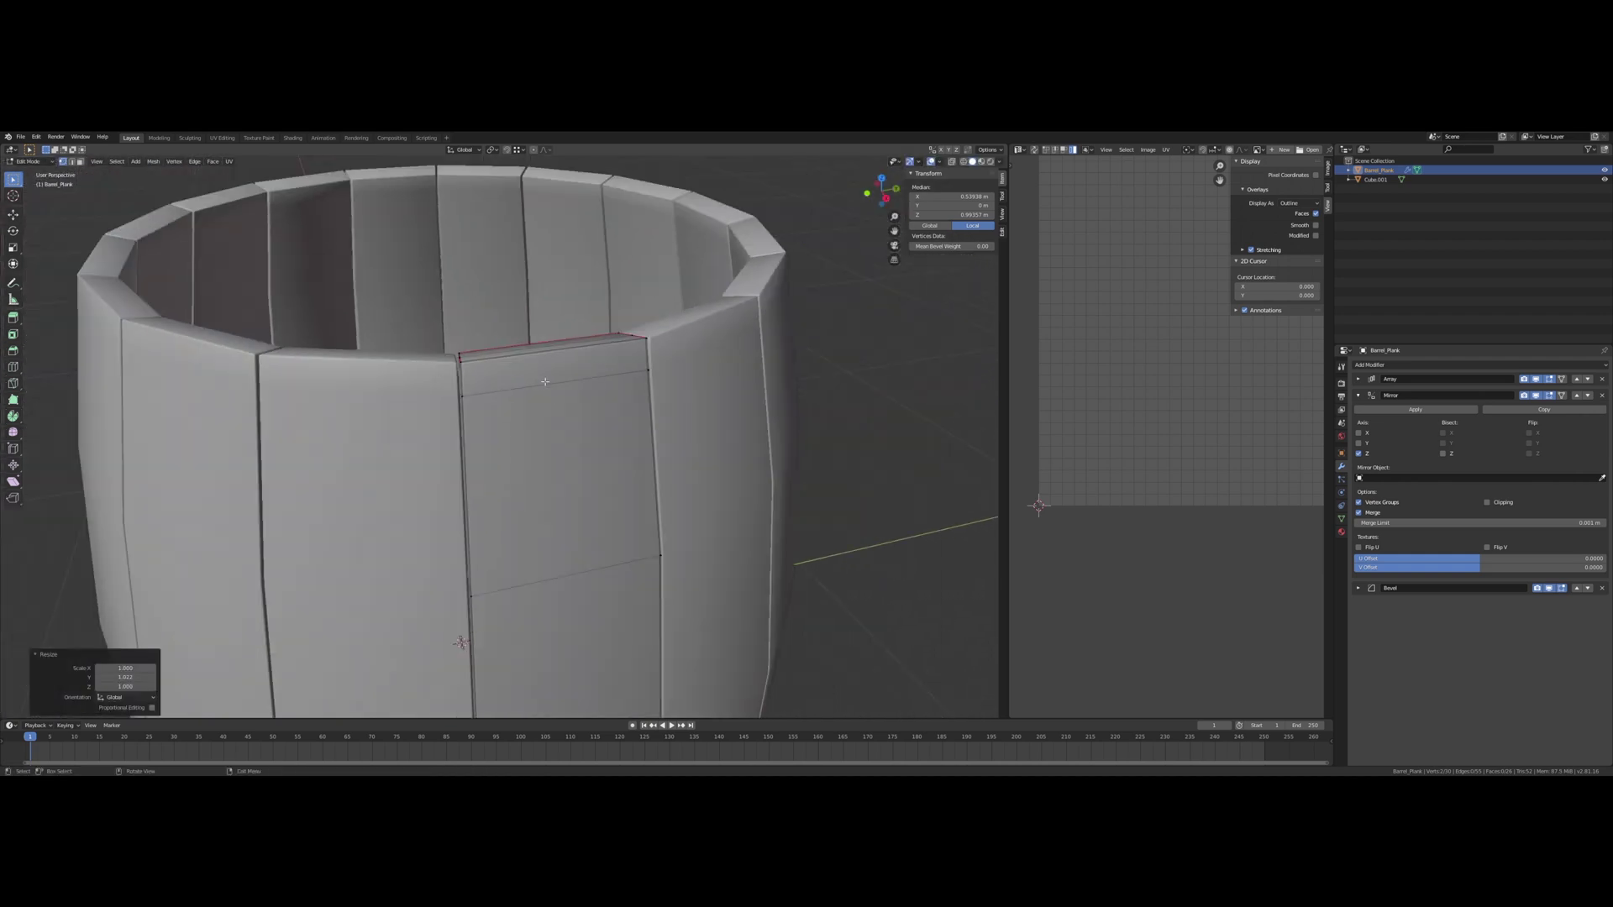
Step: In Object Mode, collapse the Mirror modifier's settings and add a Subdivision Surface modifier with viewport level 2
middle_drag(547, 481, 540, 447)
scroll(546, 430, up, 6)
scroll(527, 413, down, 8)
key(Tab)
scroll(544, 390, down, 3)
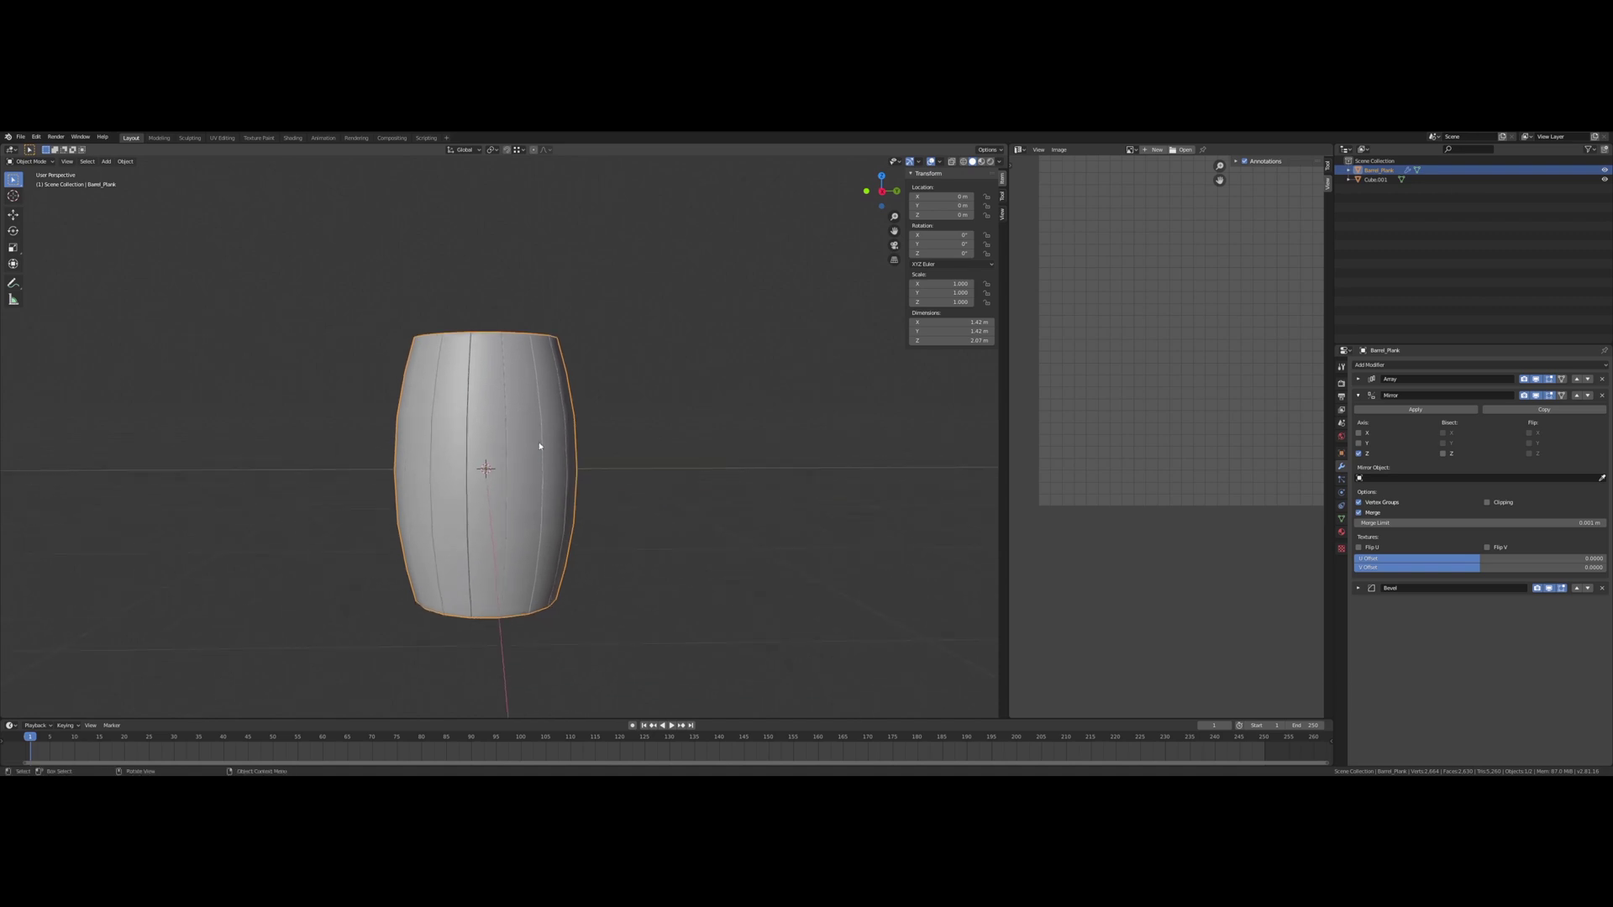
click(1358, 396)
click(1418, 365)
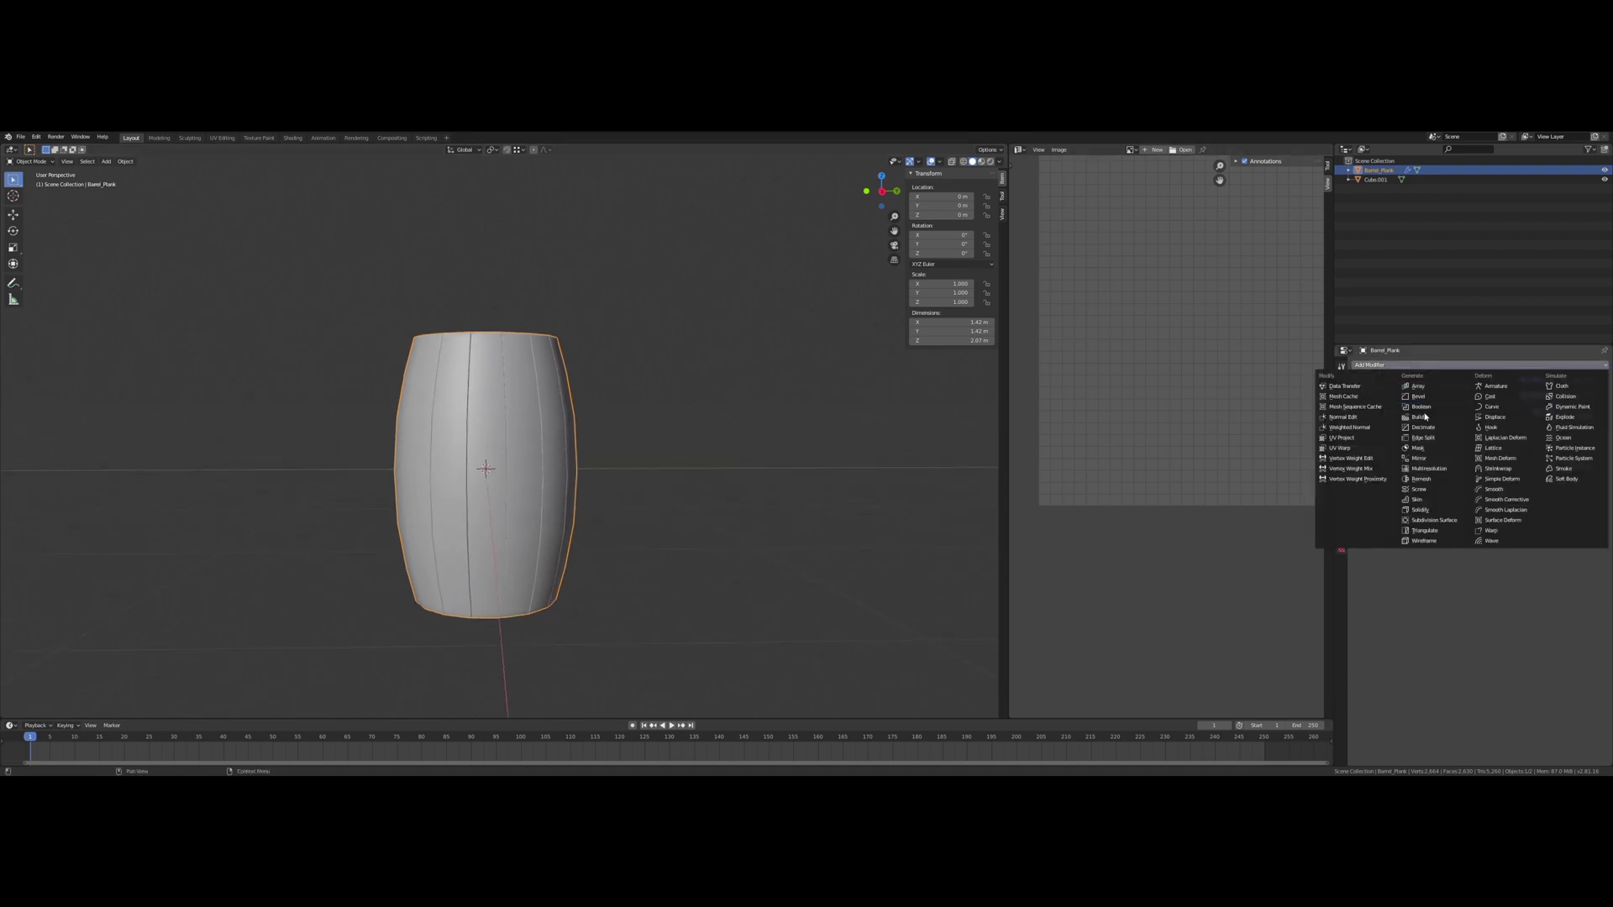
click(1433, 520)
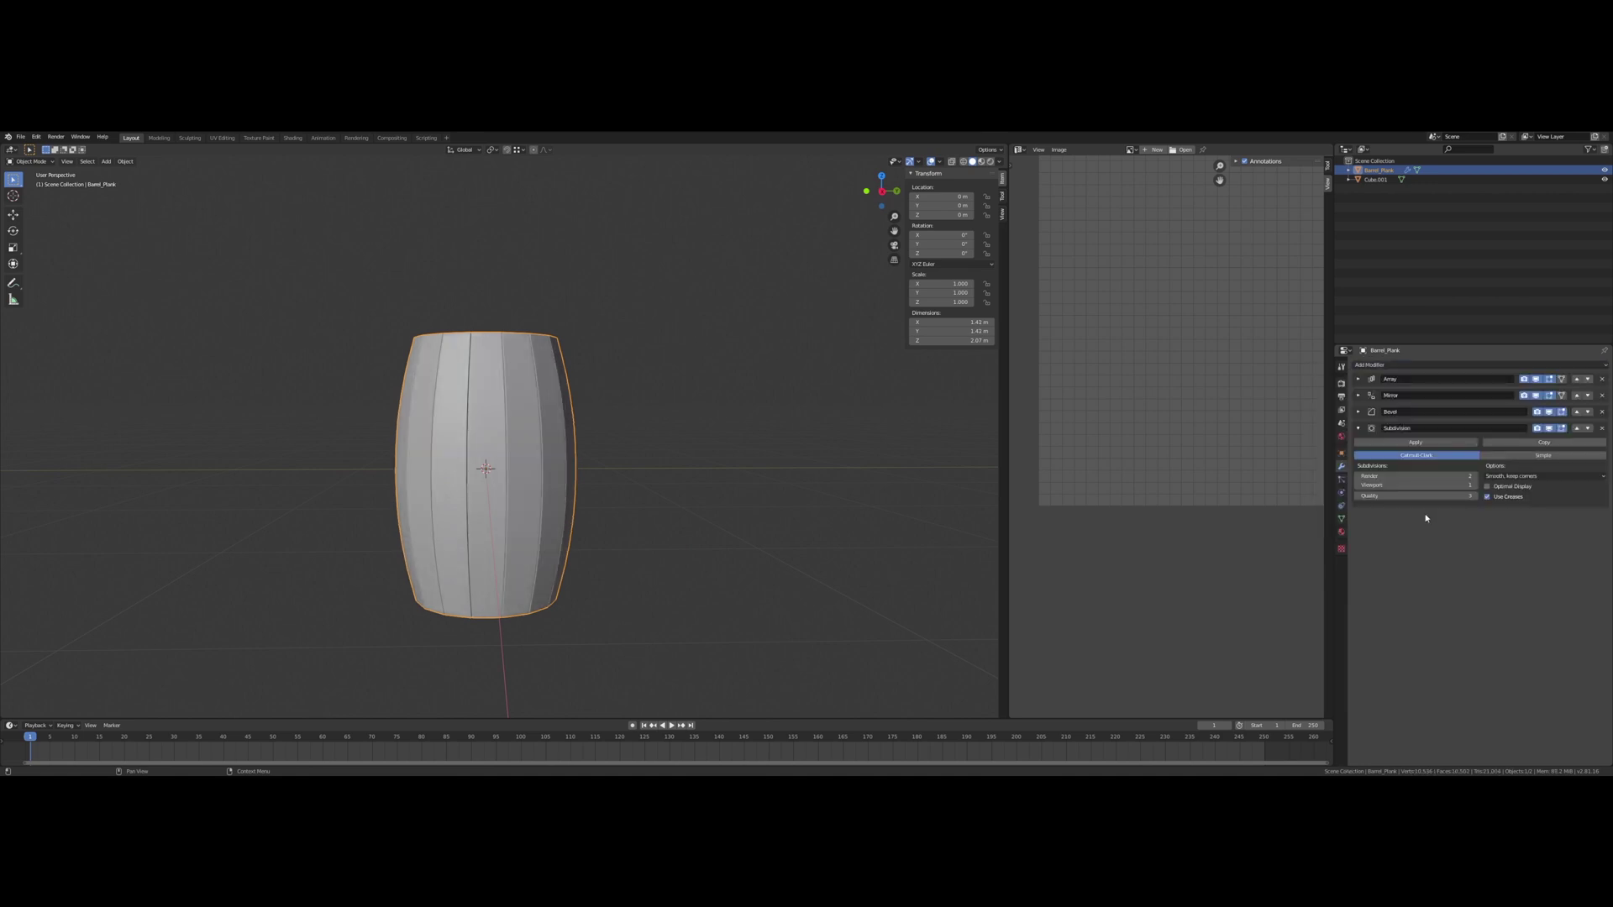
scroll(644, 406, up, 3)
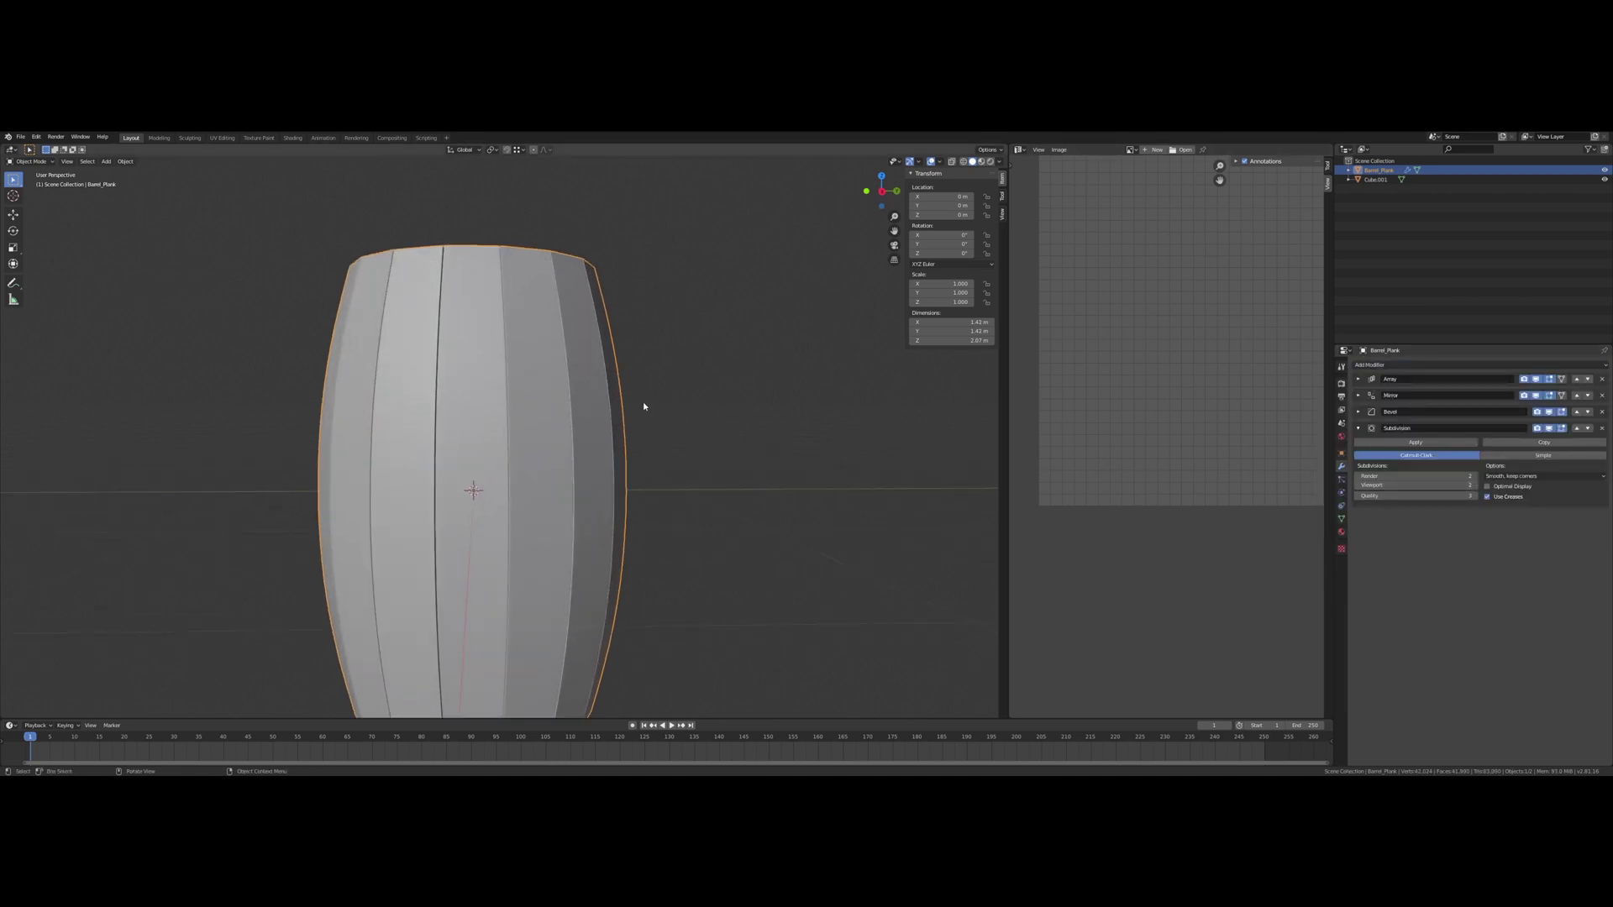
Step: Examine the subdivided barrel's seams and plank edges at its lower end and around the upper rim
middle_drag(644, 407, 711, 426)
shift+middle_drag(622, 515, 602, 393)
scroll(601, 395, up, 4)
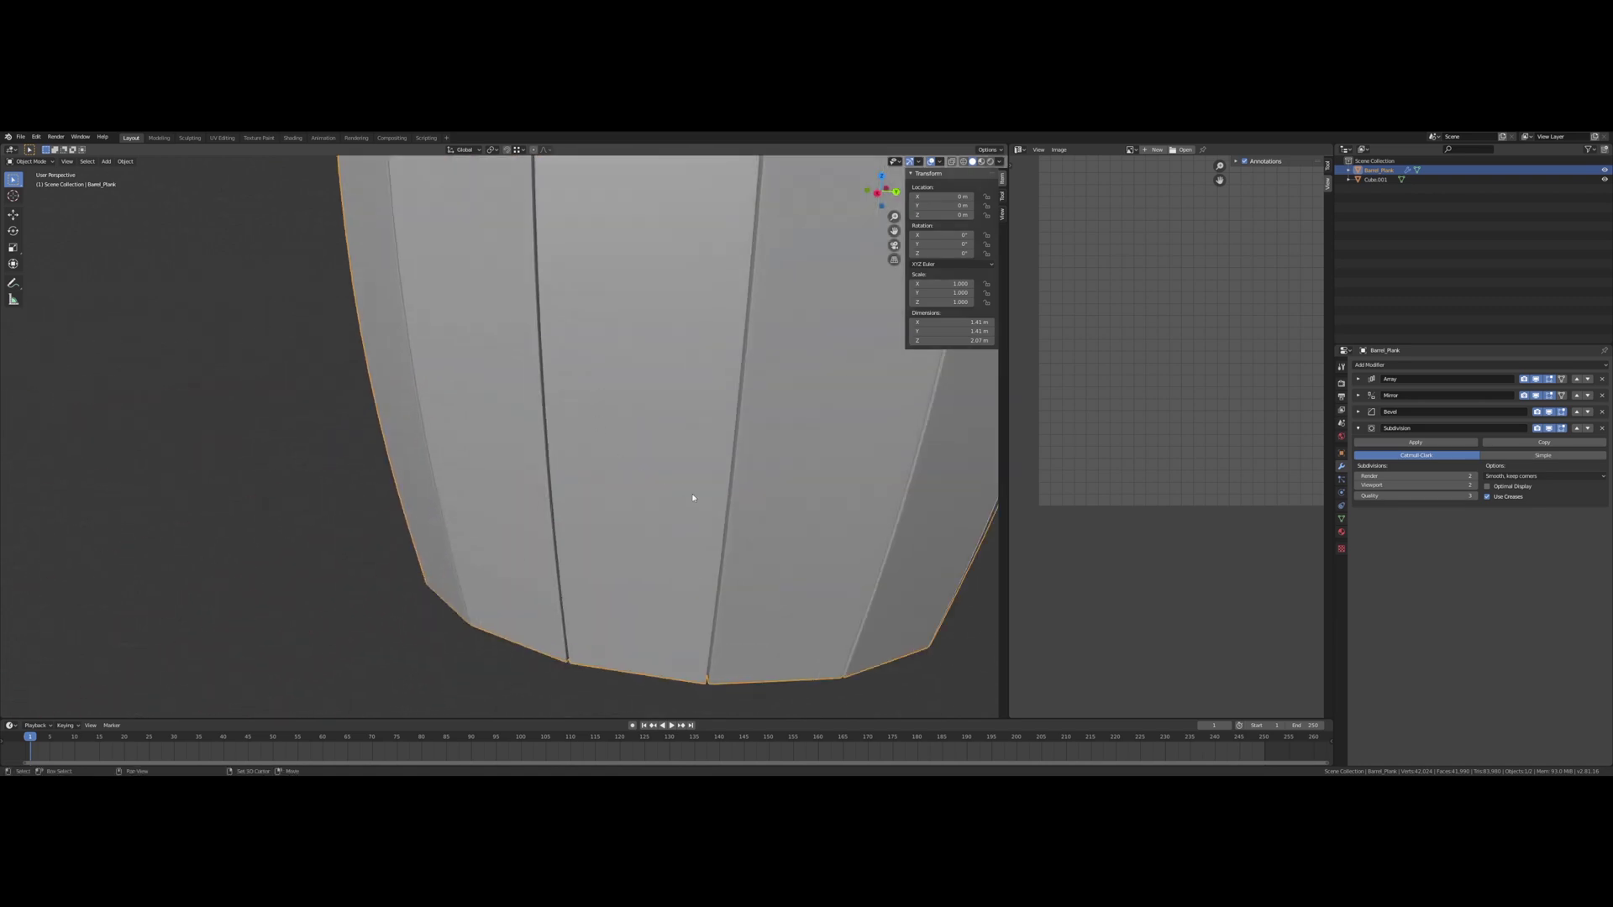
shift+middle_drag(697, 500, 539, 348)
scroll(638, 411, up, 3)
scroll(540, 350, down, 4)
shift+middle_drag(539, 245, 571, 382)
shift+middle_drag(568, 277, 554, 446)
scroll(540, 417, up, 8)
scroll(539, 418, down, 2)
Step: In Edit Mode, select the lengthwise edge loops along the middle of the plank's sides and scale them slightly outward along Y
key(Tab)
scroll(533, 432, down, 7)
scroll(554, 445, up, 8)
middle_drag(547, 355, 622, 416)
alt+click(529, 375)
scroll(664, 412, down, 4)
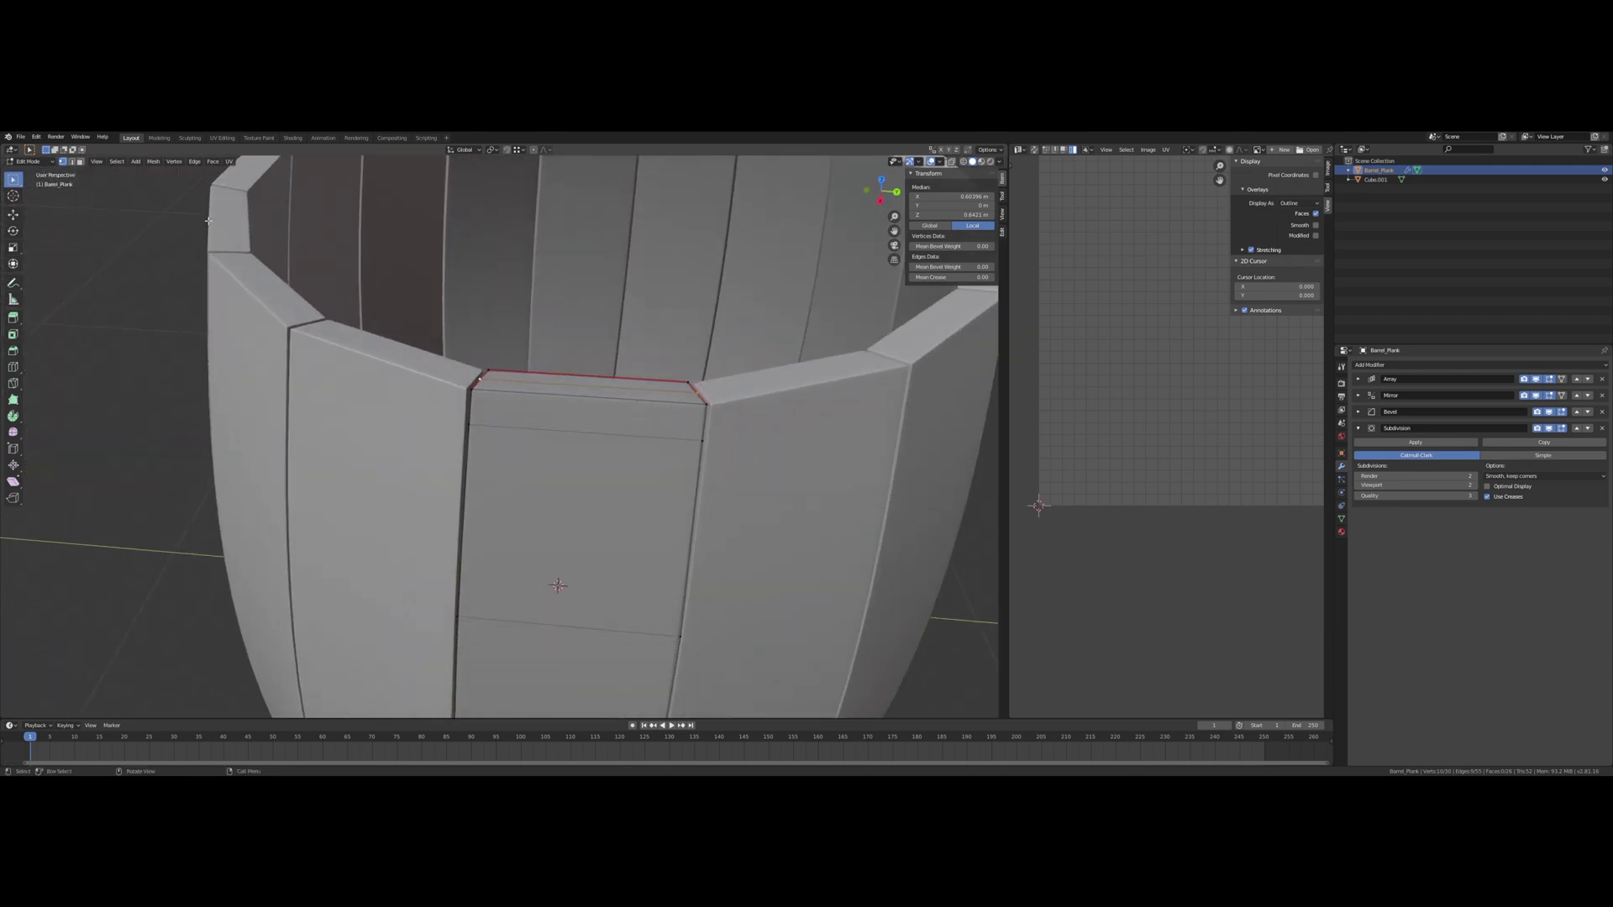
click(72, 161)
alt+middle_drag(536, 382, 454, 403)
click(951, 161)
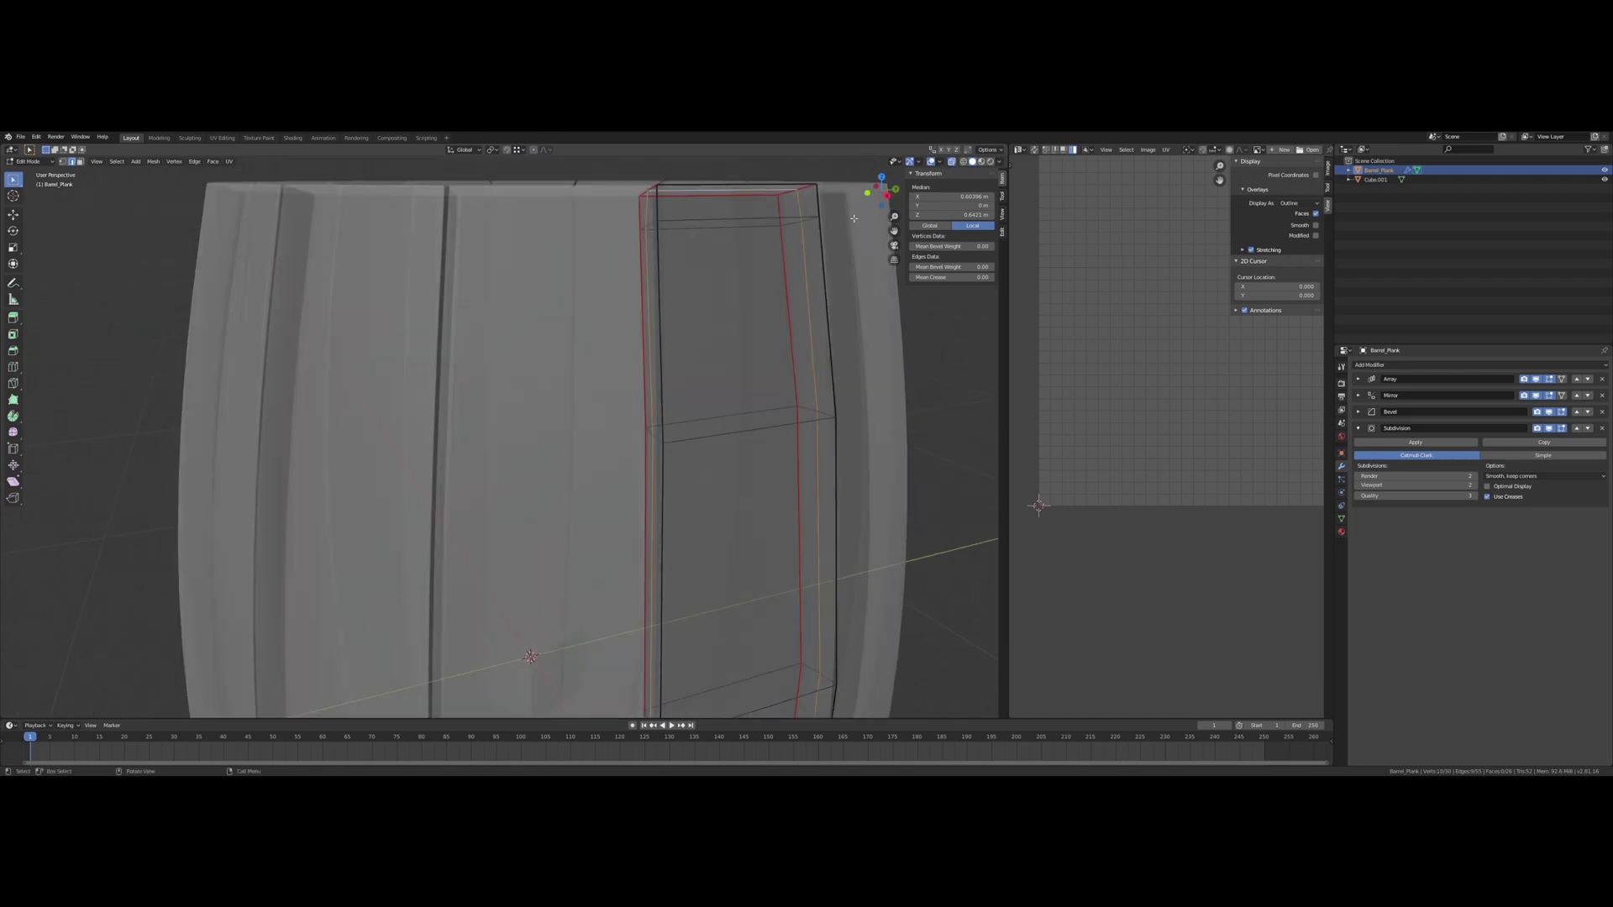
middle_drag(714, 297, 688, 324)
key(s)
key(y)
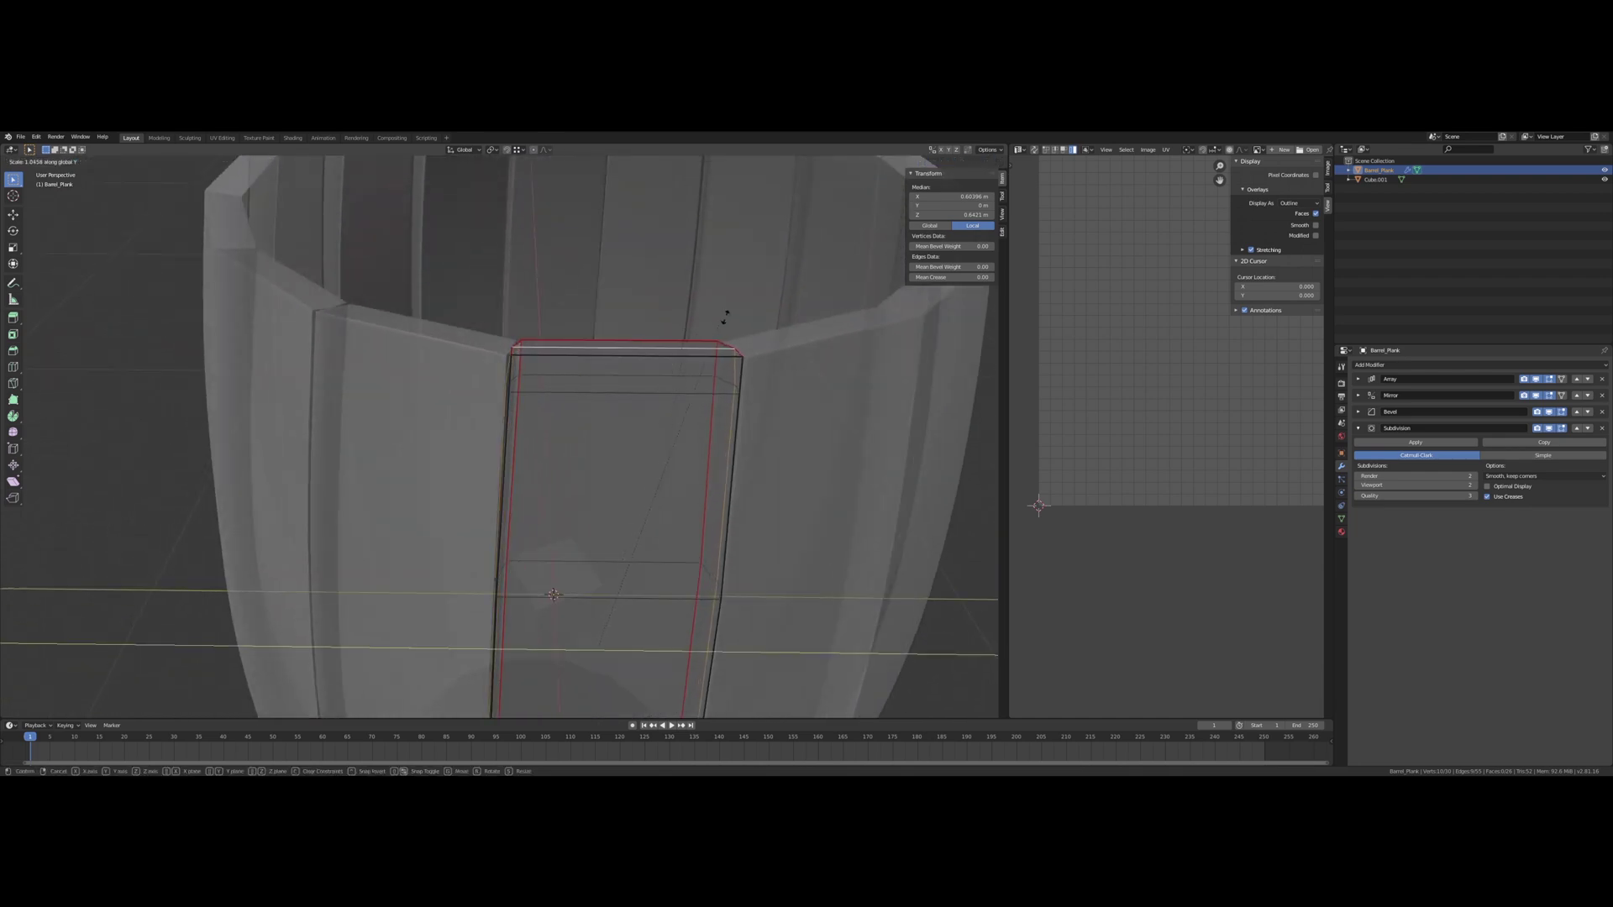
click(727, 318)
middle_drag(720, 319, 720, 324)
Step: With X-ray off, select the middle edge of the plank's top face and scale it slightly inward along Y
click(951, 162)
middle_drag(796, 266, 739, 315)
click(632, 436)
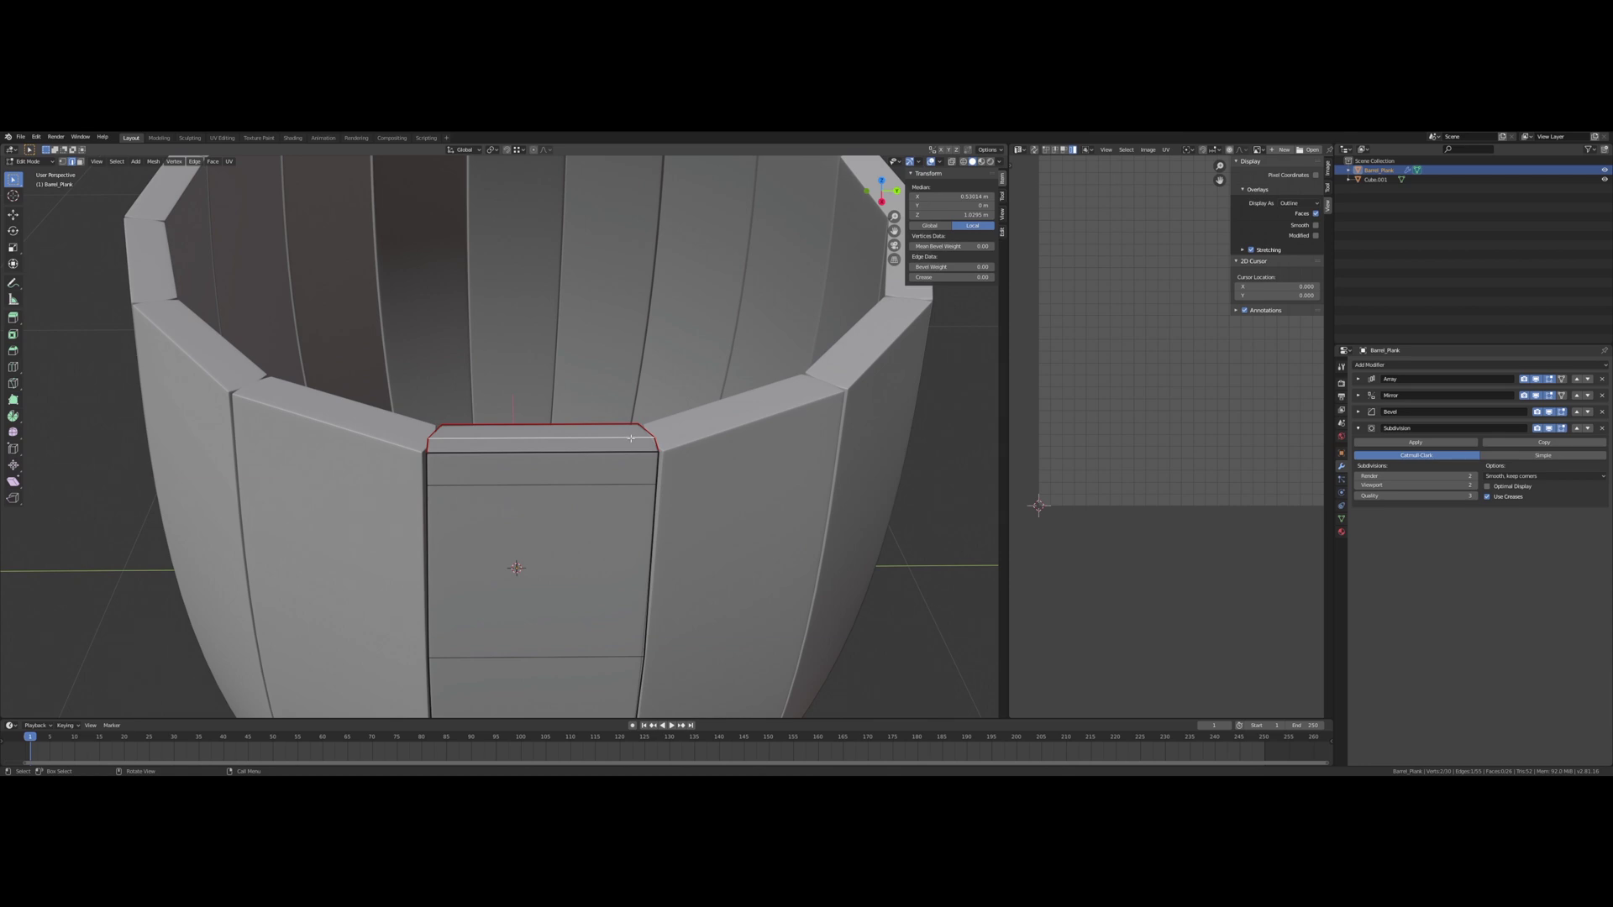
key(s)
key(y)
click(700, 400)
key(s)
key(y)
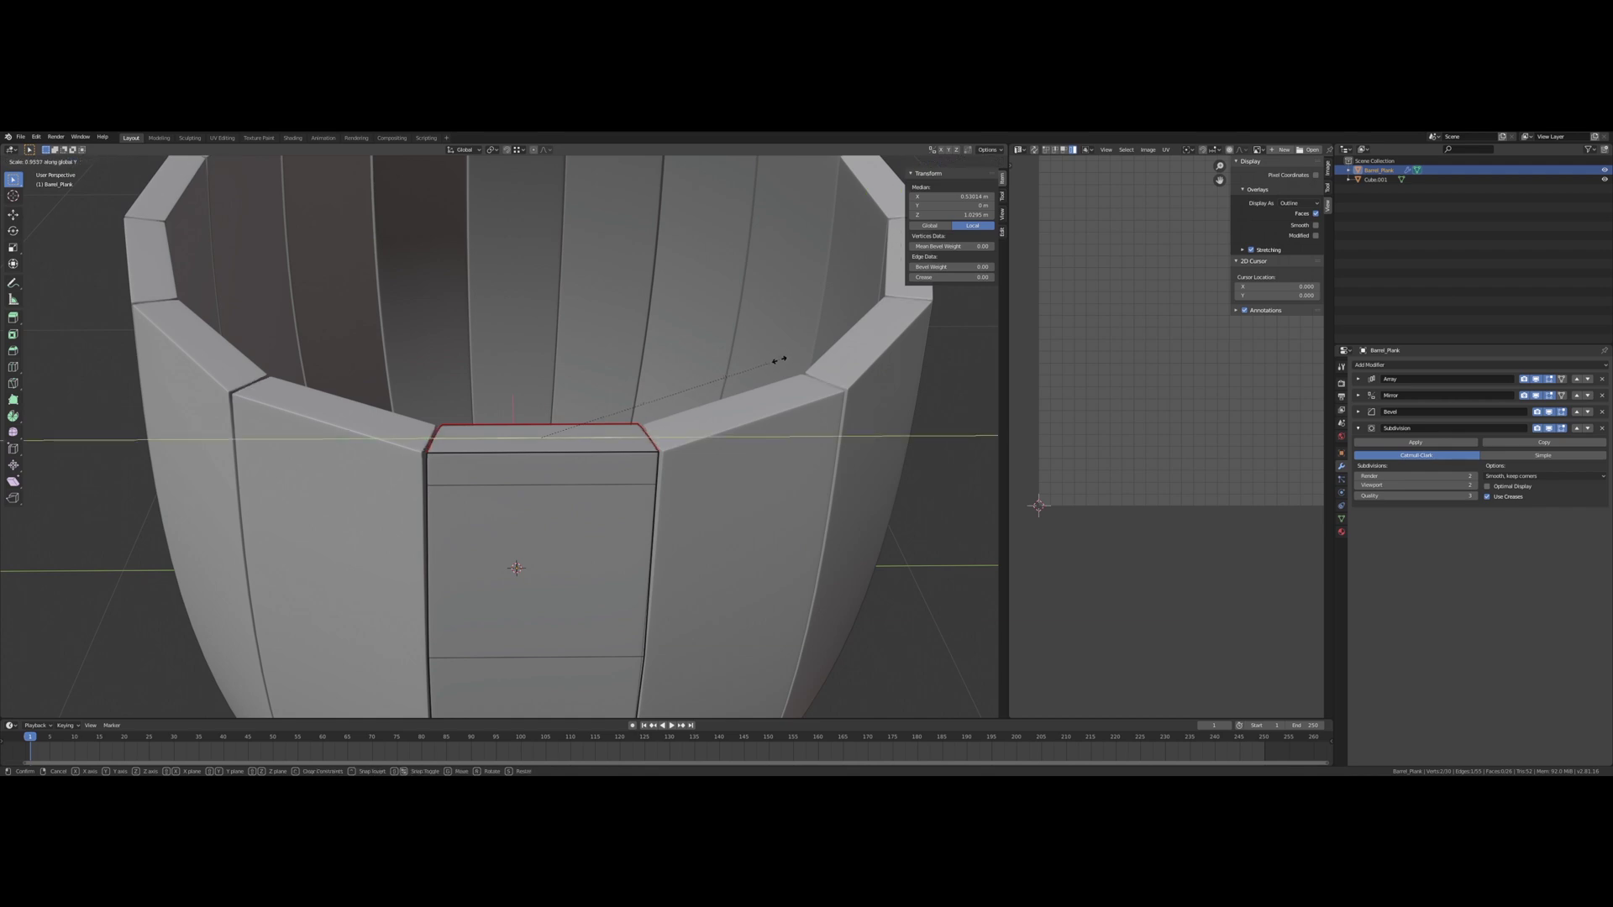
click(778, 360)
Step: Check the adjusted rim and silhouette in Object Mode and collapse the Subdivision modifier's settings
scroll(476, 407, up, 5)
middle_drag(475, 406, 433, 356)
scroll(486, 406, down, 4)
key(Tab)
scroll(551, 406, up, 4)
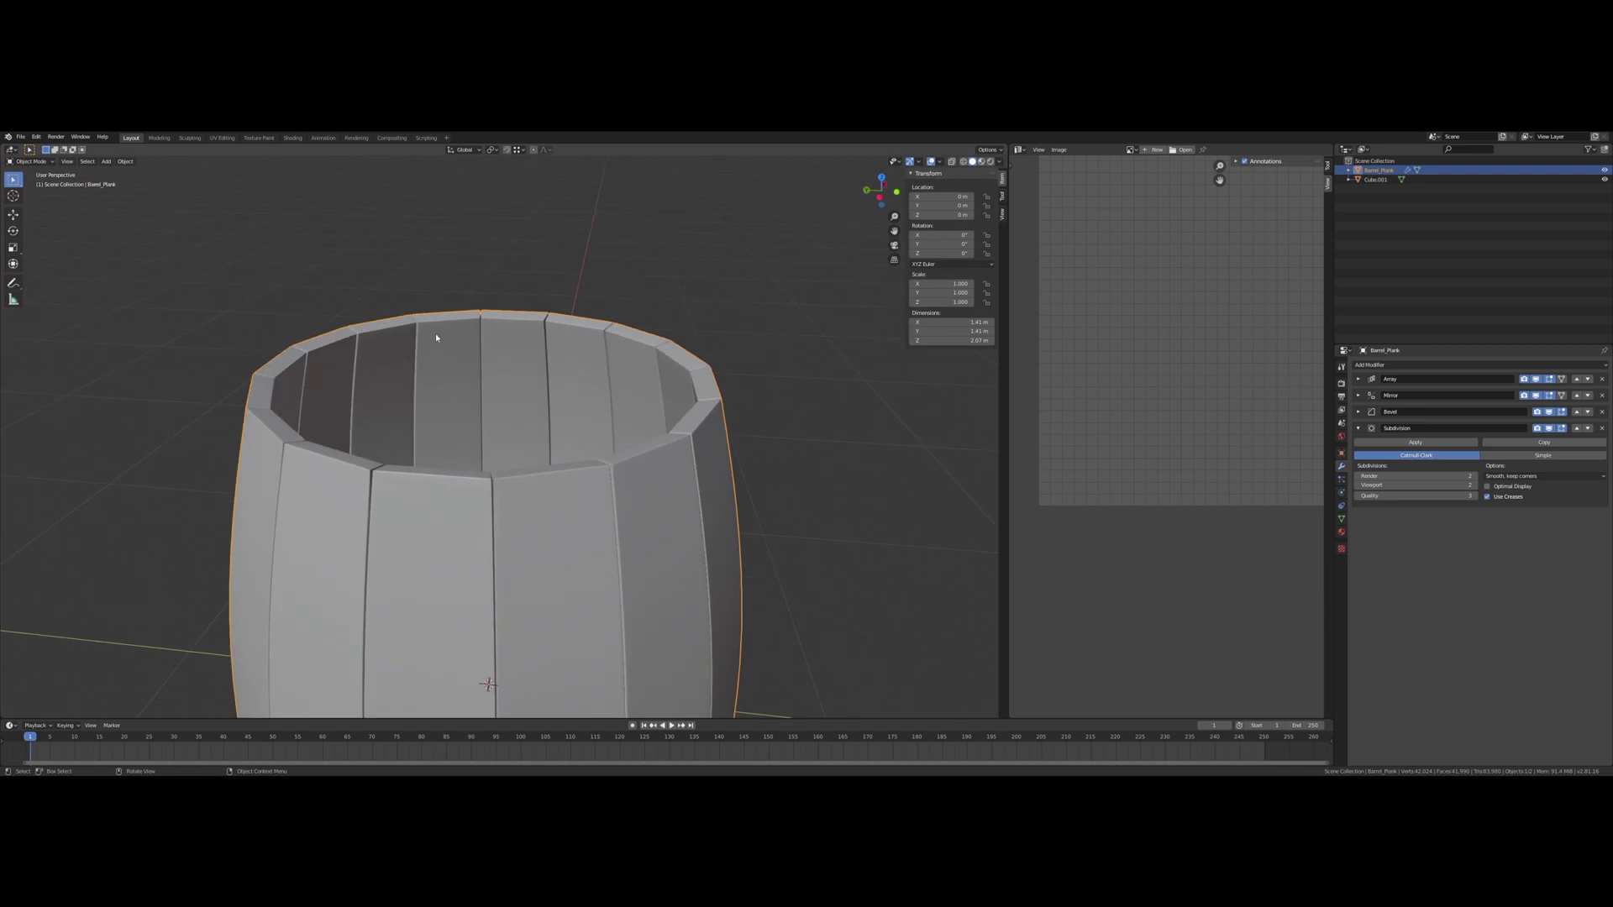
middle_drag(435, 332, 652, 269)
scroll(649, 323, down, 3)
key(Tab)
click(1359, 428)
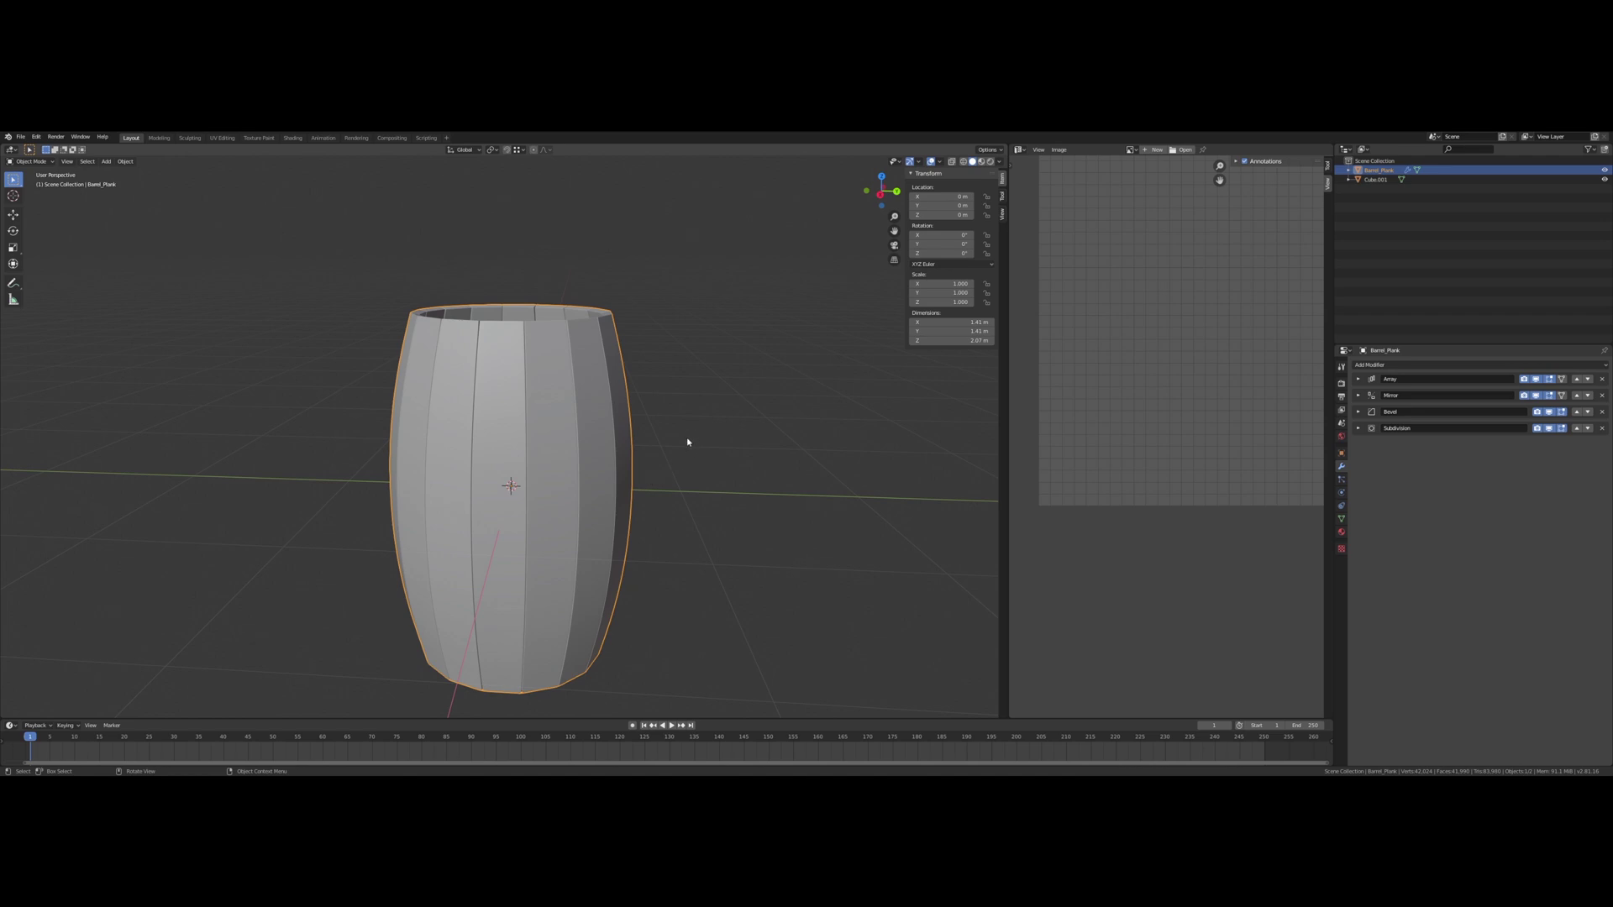
middle_drag(698, 418, 705, 424)
Step: Add a Simple Deform modifier to the barrel and set its Twist angle to 3°
click(1394, 366)
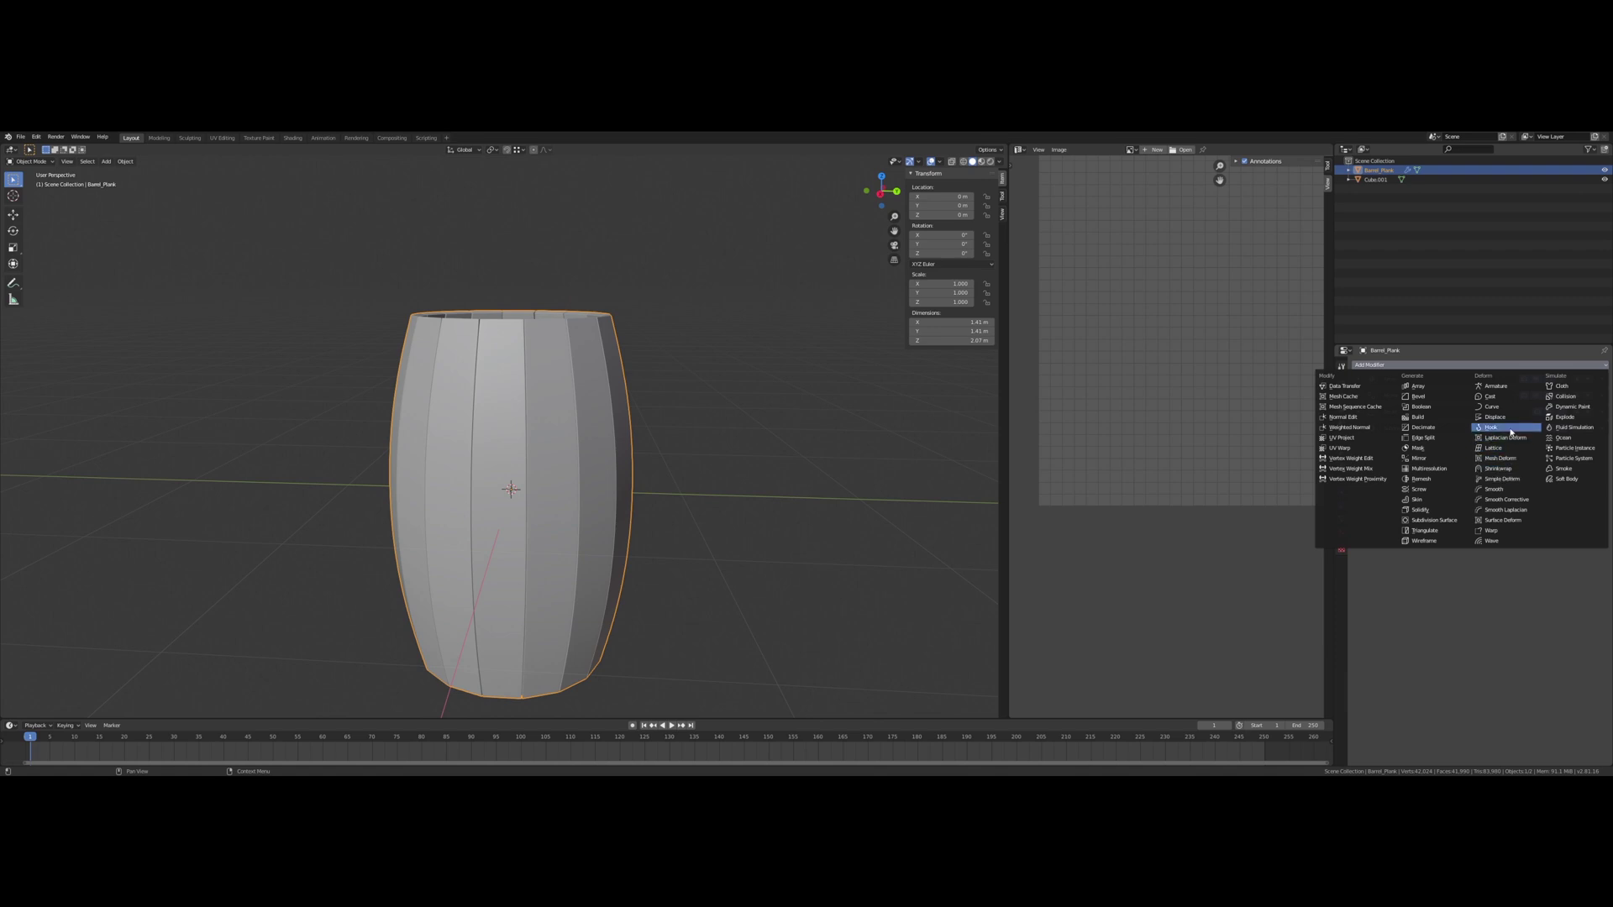
click(1513, 480)
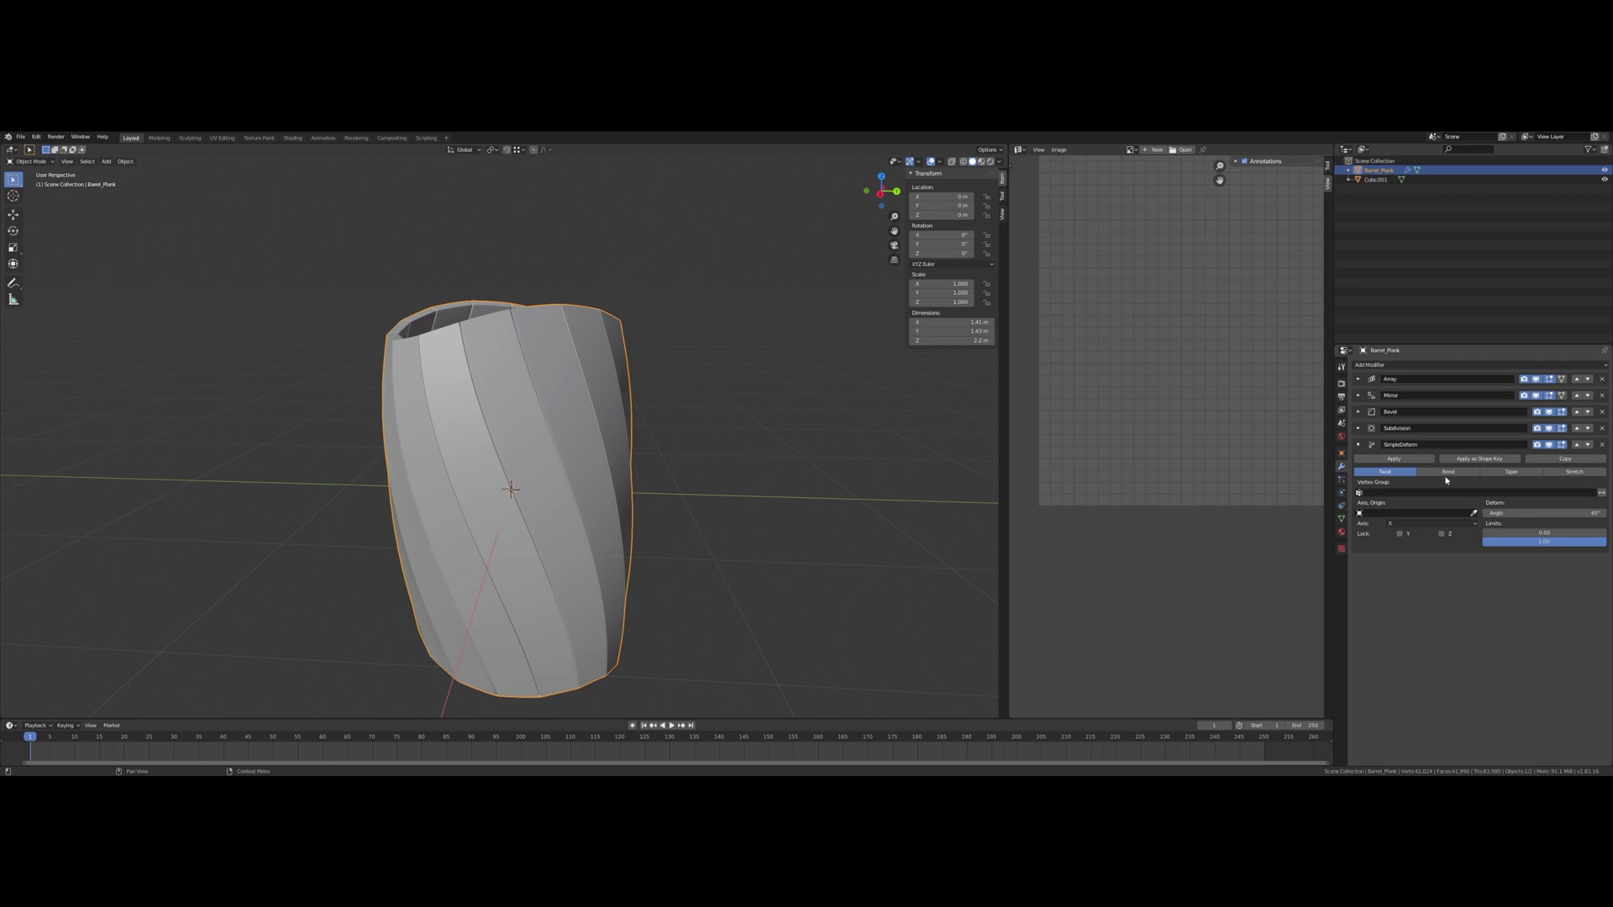
text(3)
key(Return)
mouse_move(616, 420)
middle_down()
mouse_move(593, 450)
mouse_move(626, 407)
middle_up()
scroll(624, 407, up, 2)
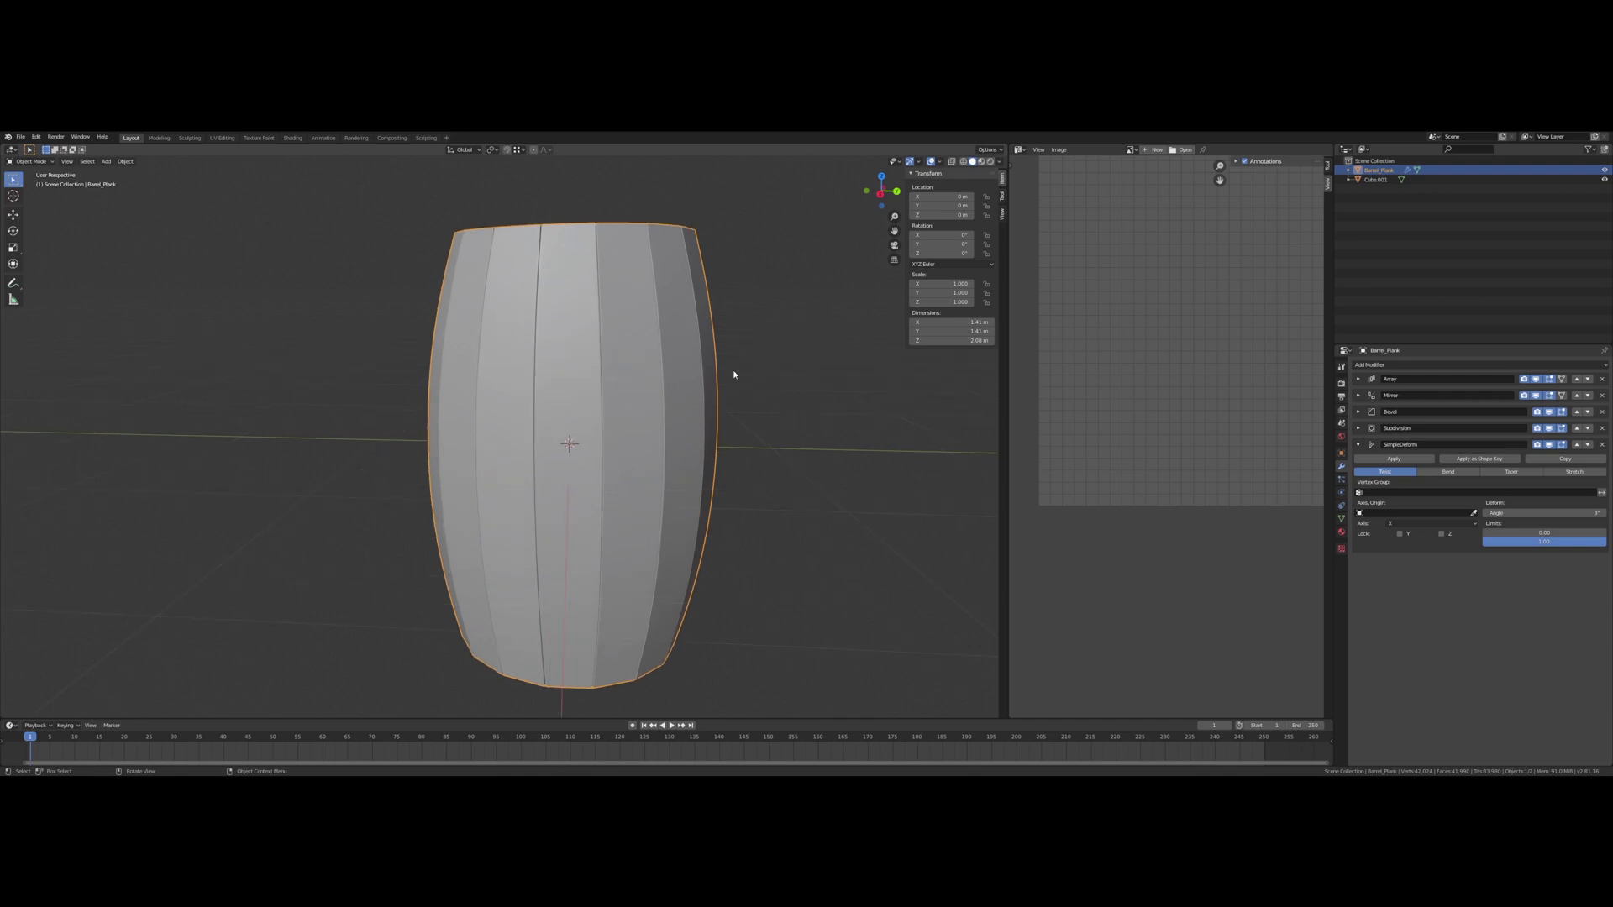
key(shift)
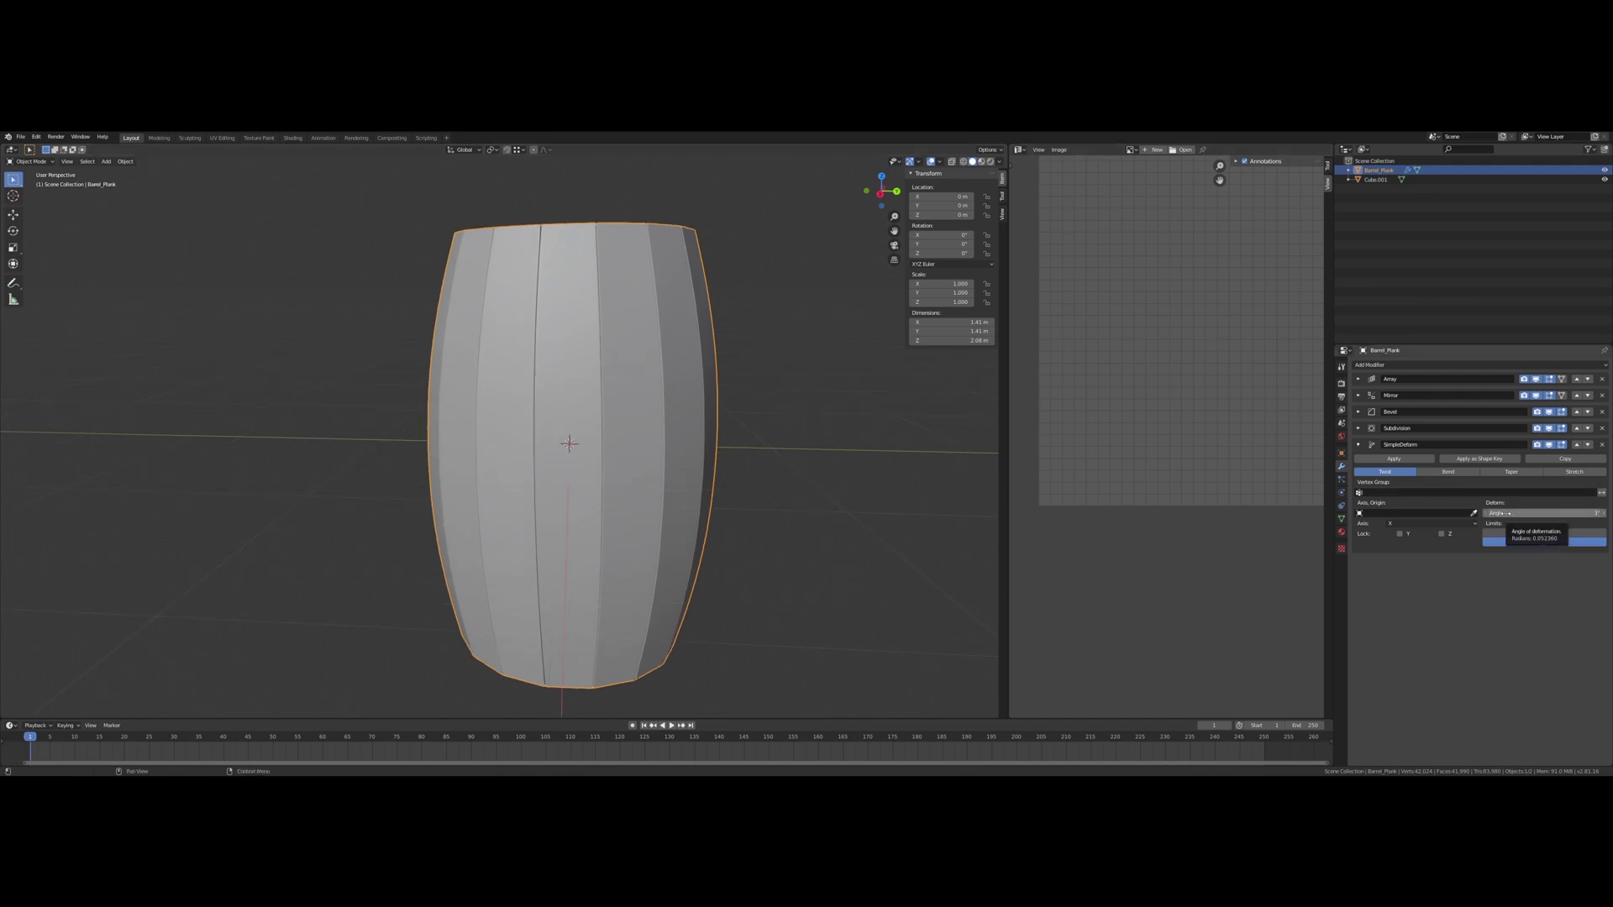
Step: Collapse the Simple Deform modifier's settings and move it up the stack to sit directly between Mirror and Bevel
middle_drag(932, 491, 813, 440)
scroll(821, 435, down, 2)
click(1358, 444)
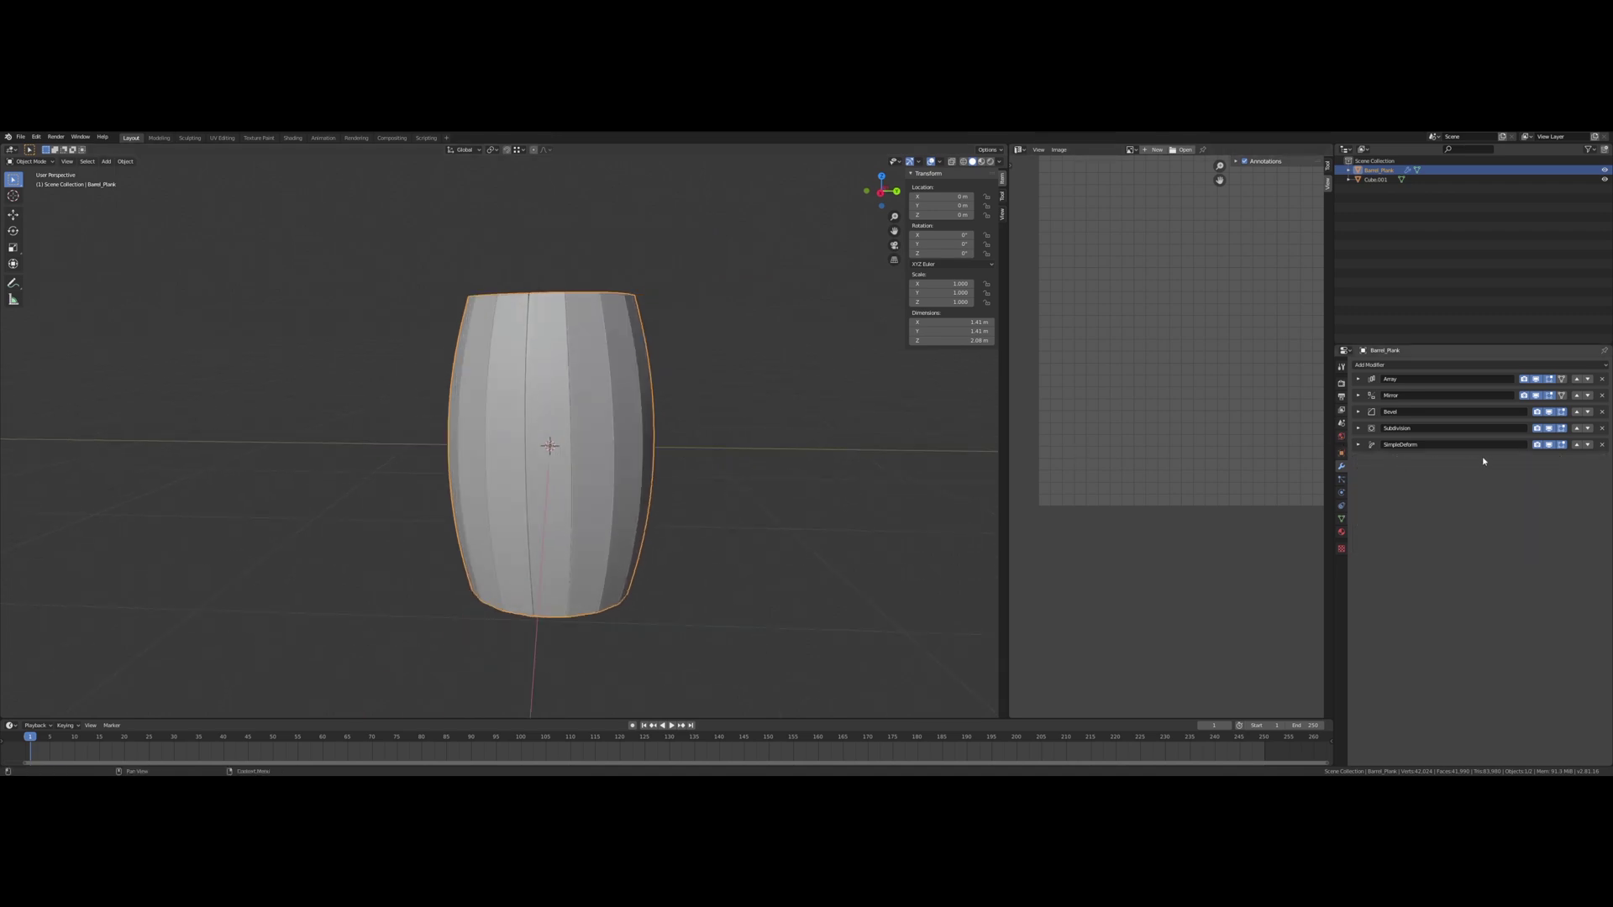
click(1577, 428)
click(1577, 412)
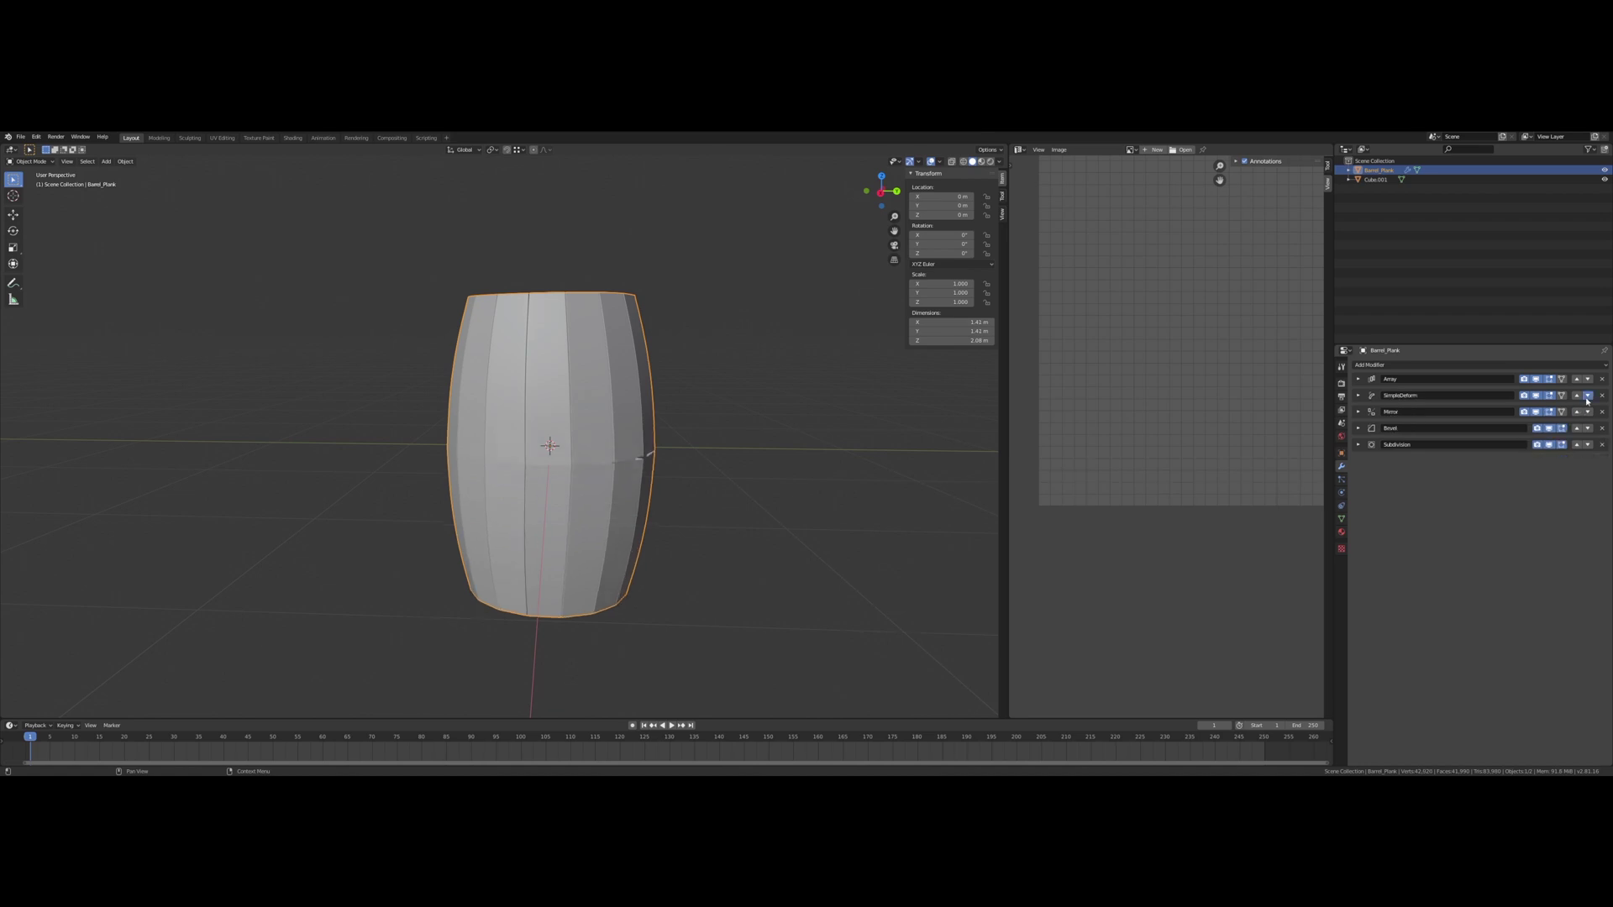
click(1587, 395)
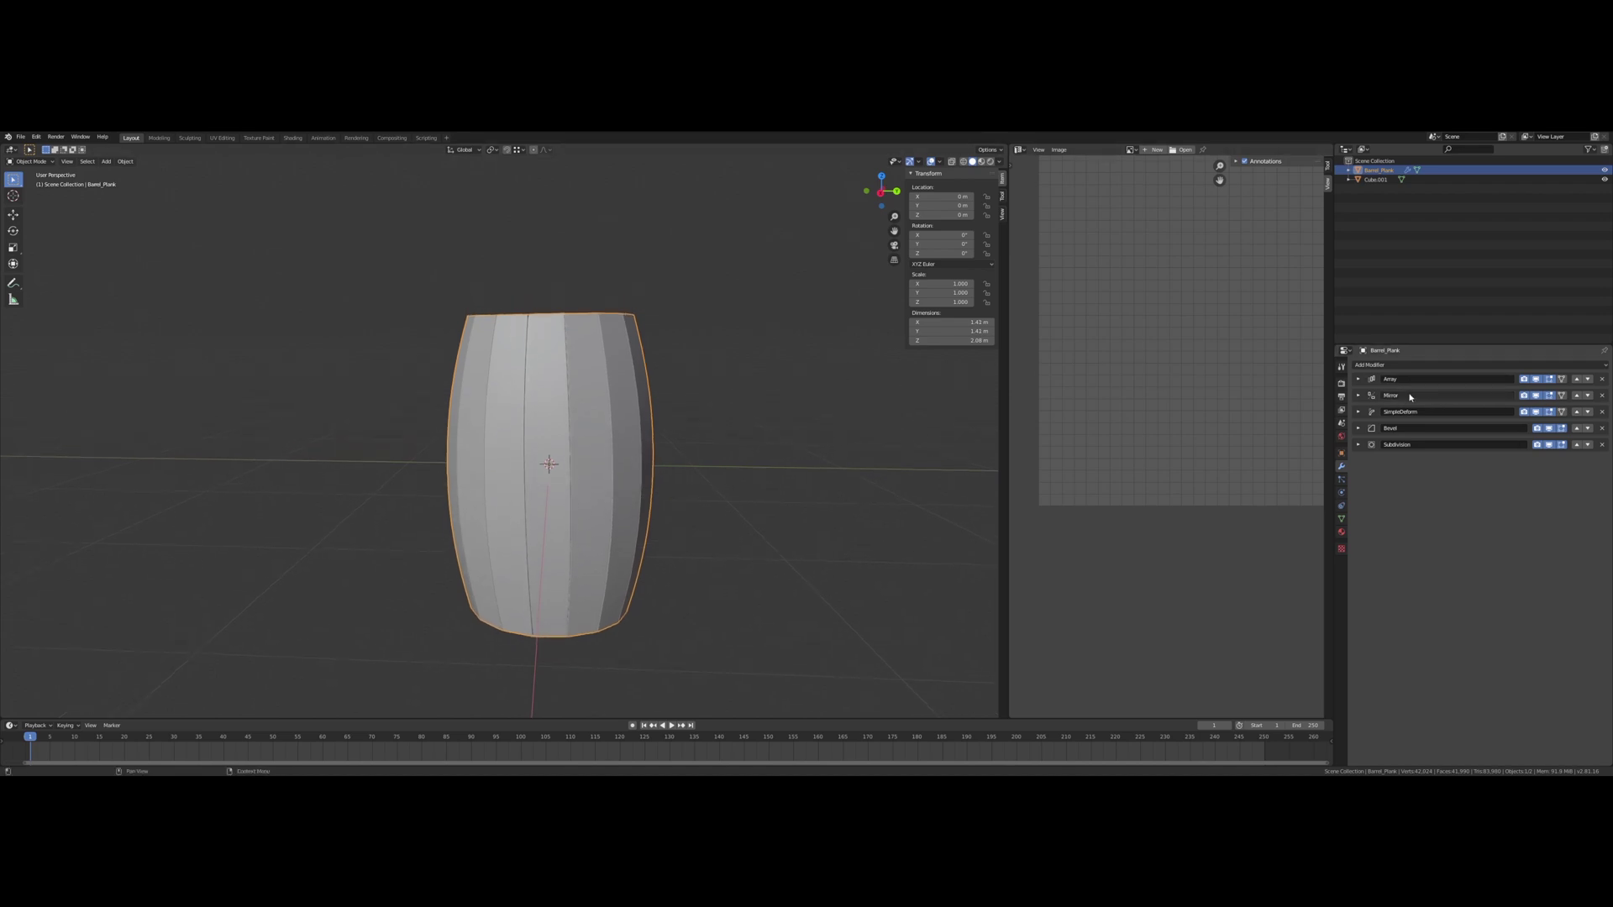
scroll(784, 367, up, 2)
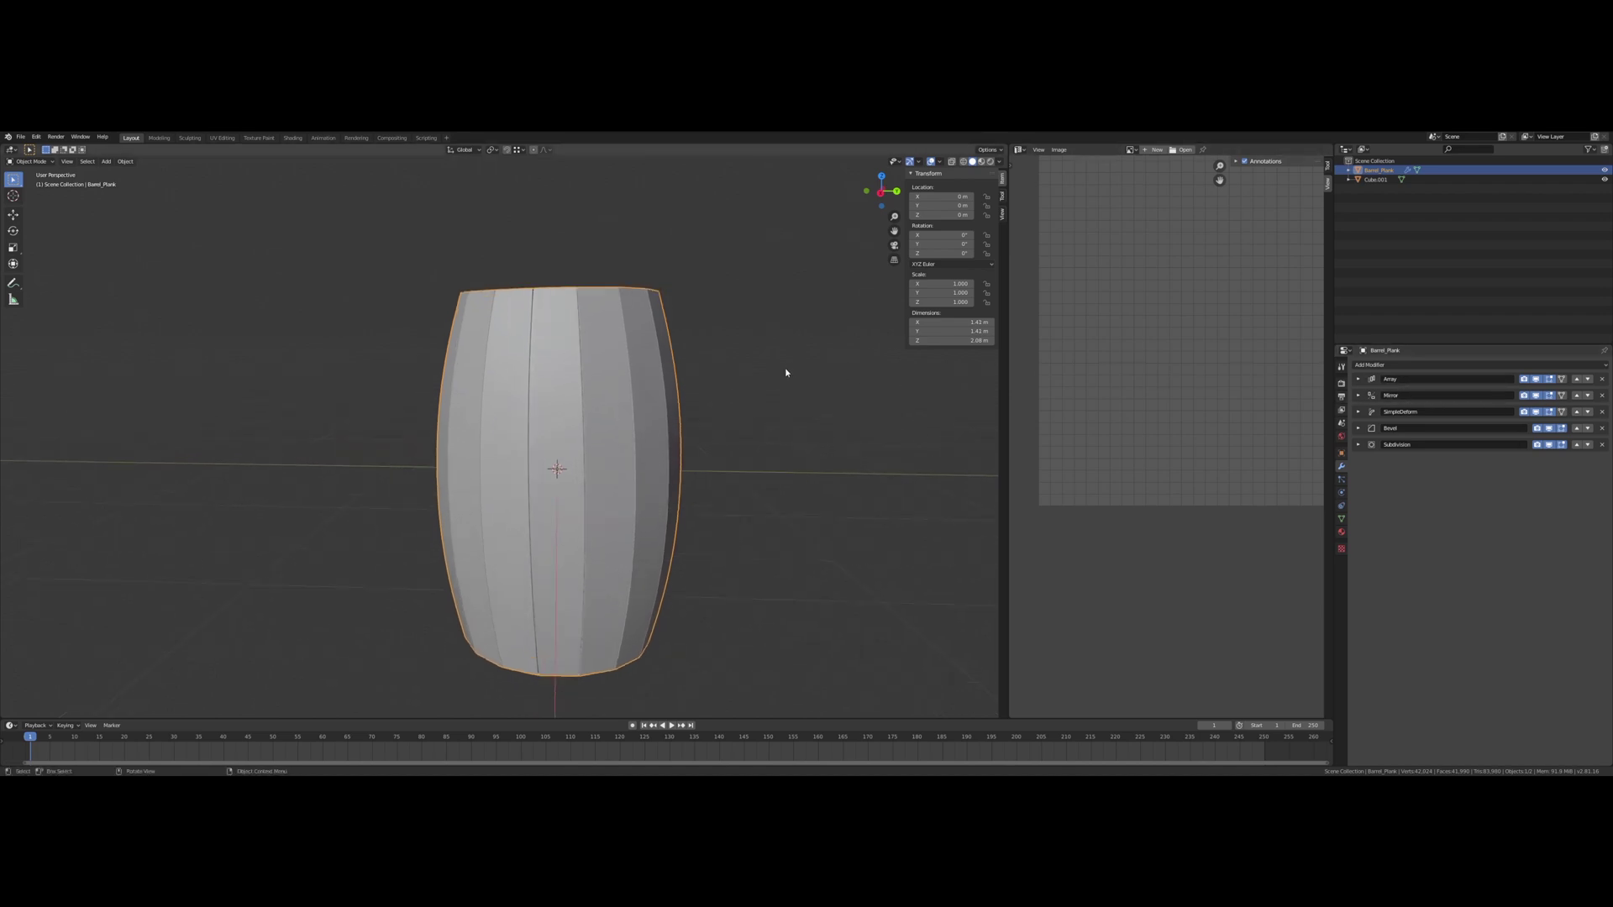
Step: Try the Simple Deform modifier at the top of the stack, above Array, and return it to its place below Mirror
click(1578, 412)
click(1577, 396)
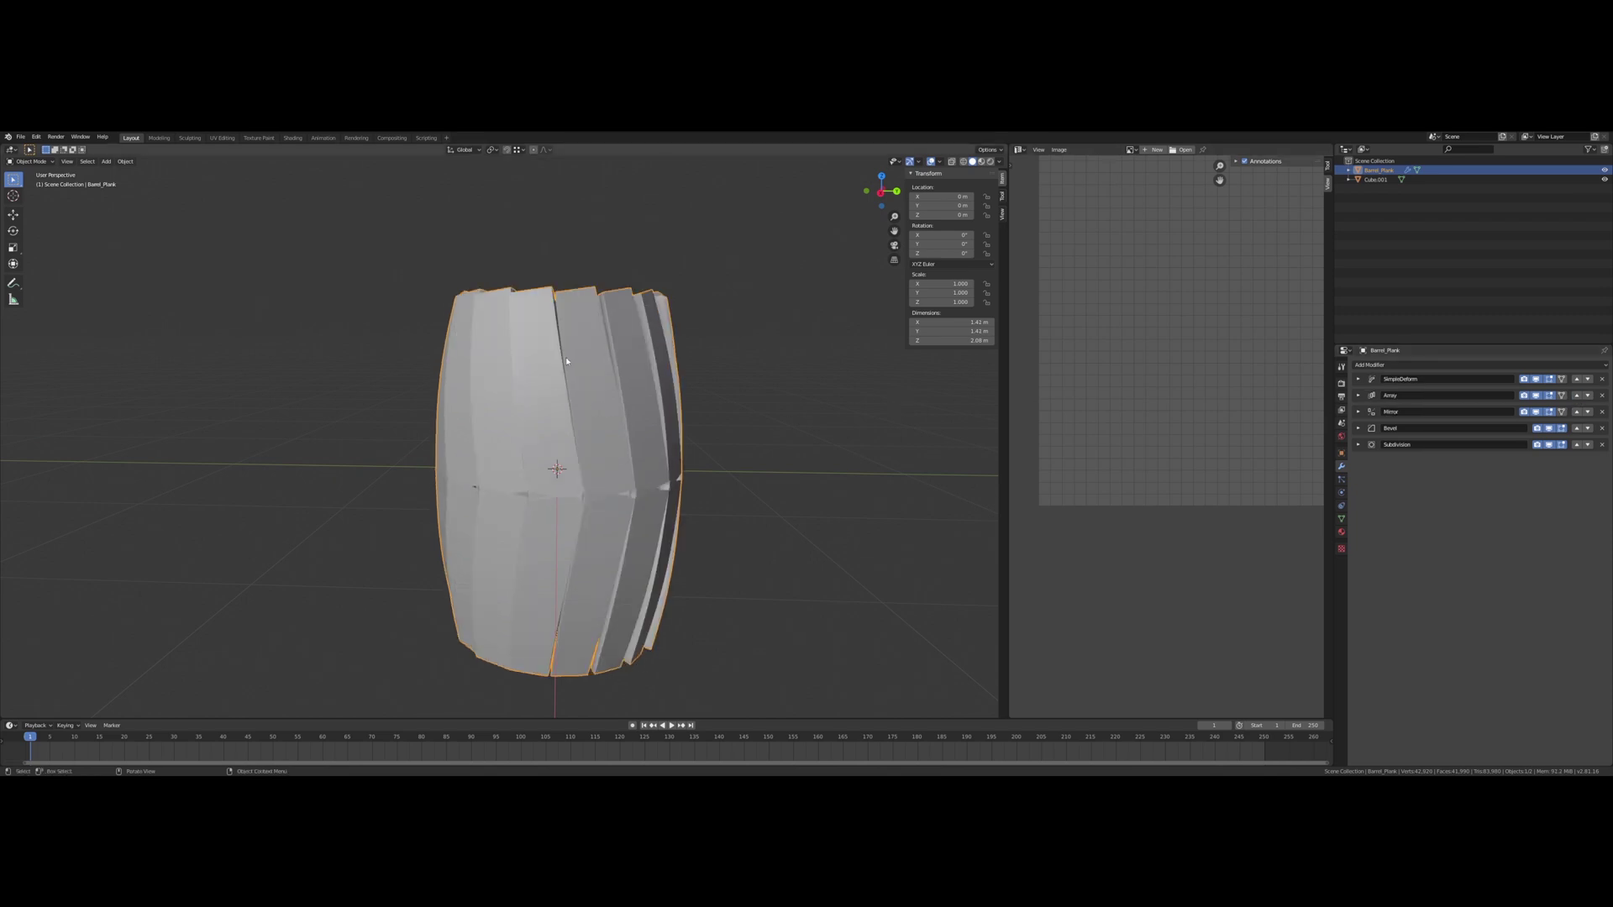
middle_drag(619, 321, 613, 369)
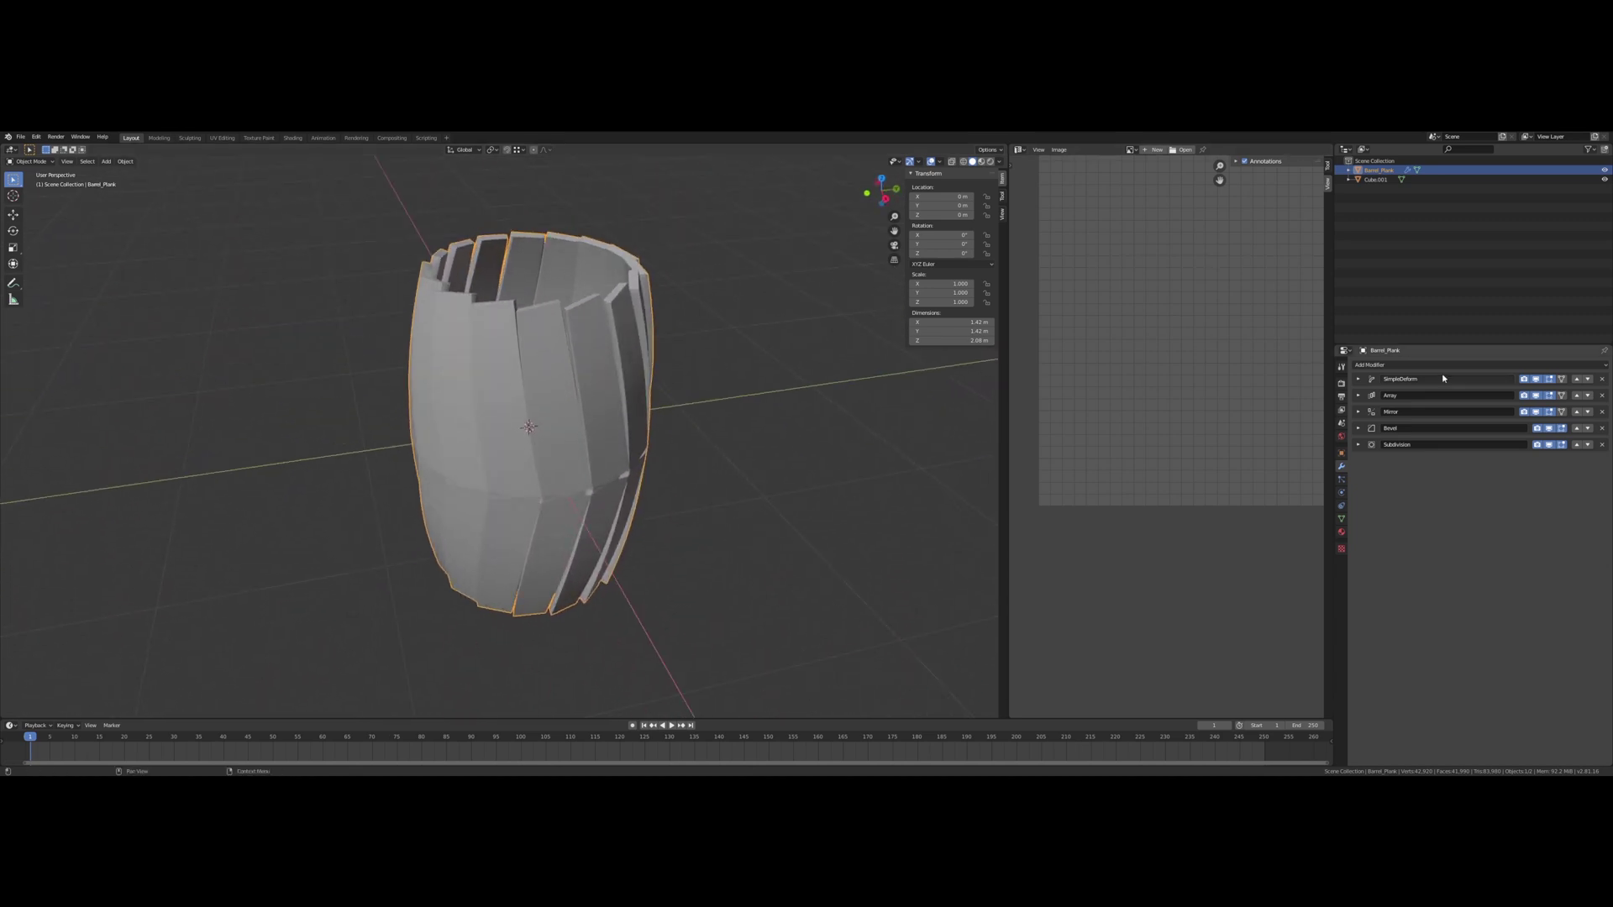
click(1587, 380)
click(1588, 396)
middle_drag(832, 401, 817, 377)
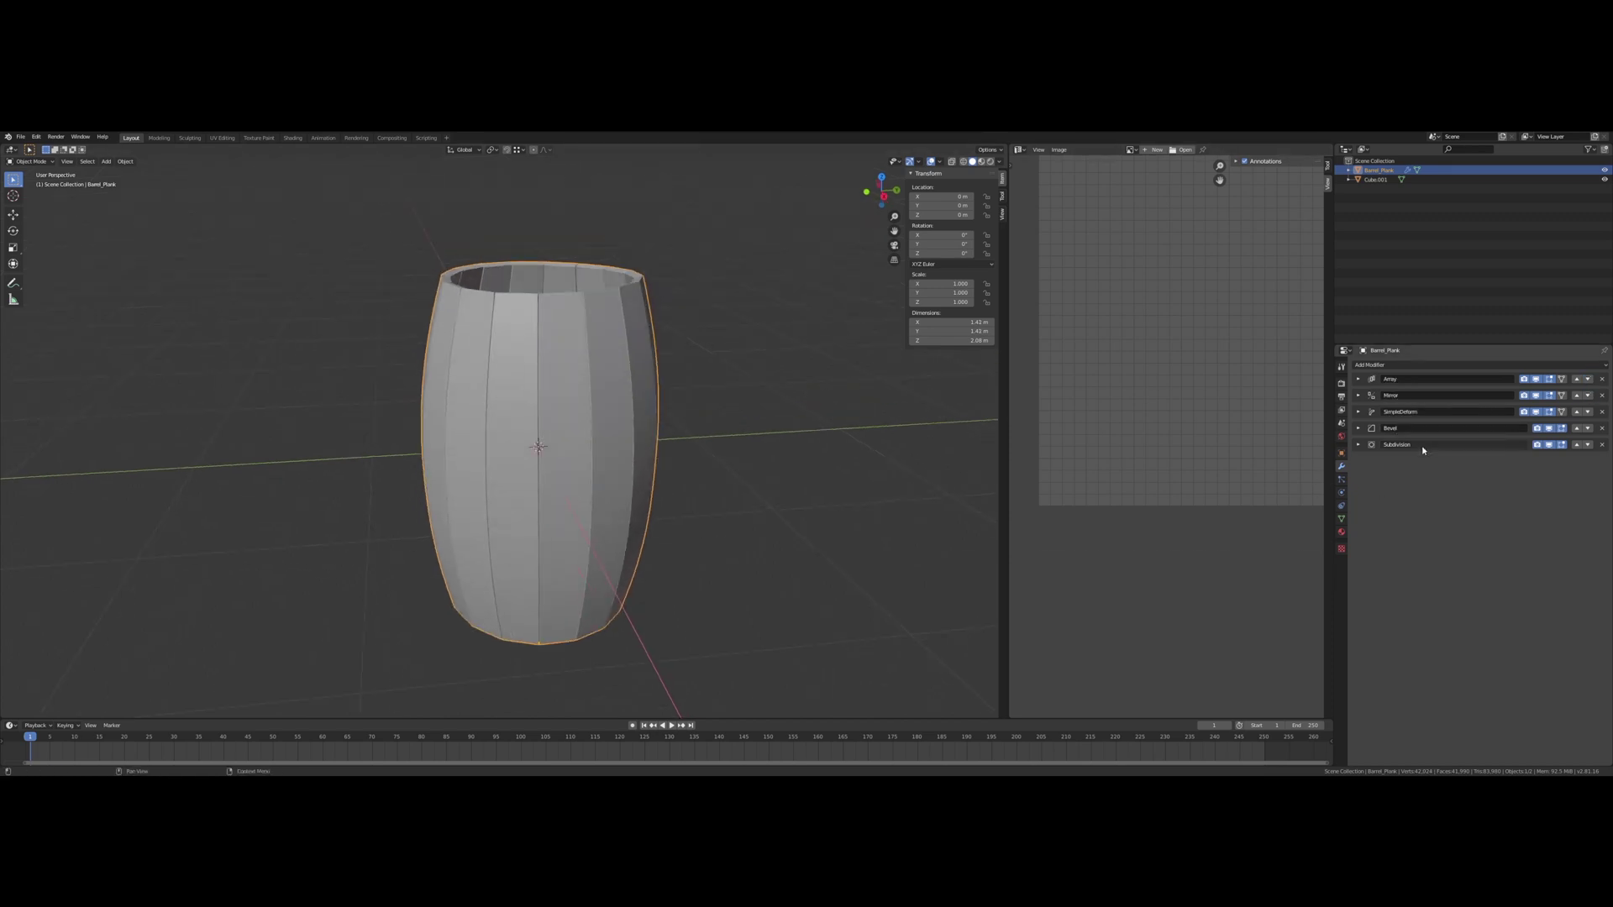
Step: Examine the twisted barrel's planks, rim and silhouette from several angles and distances
middle_drag(905, 456, 888, 441)
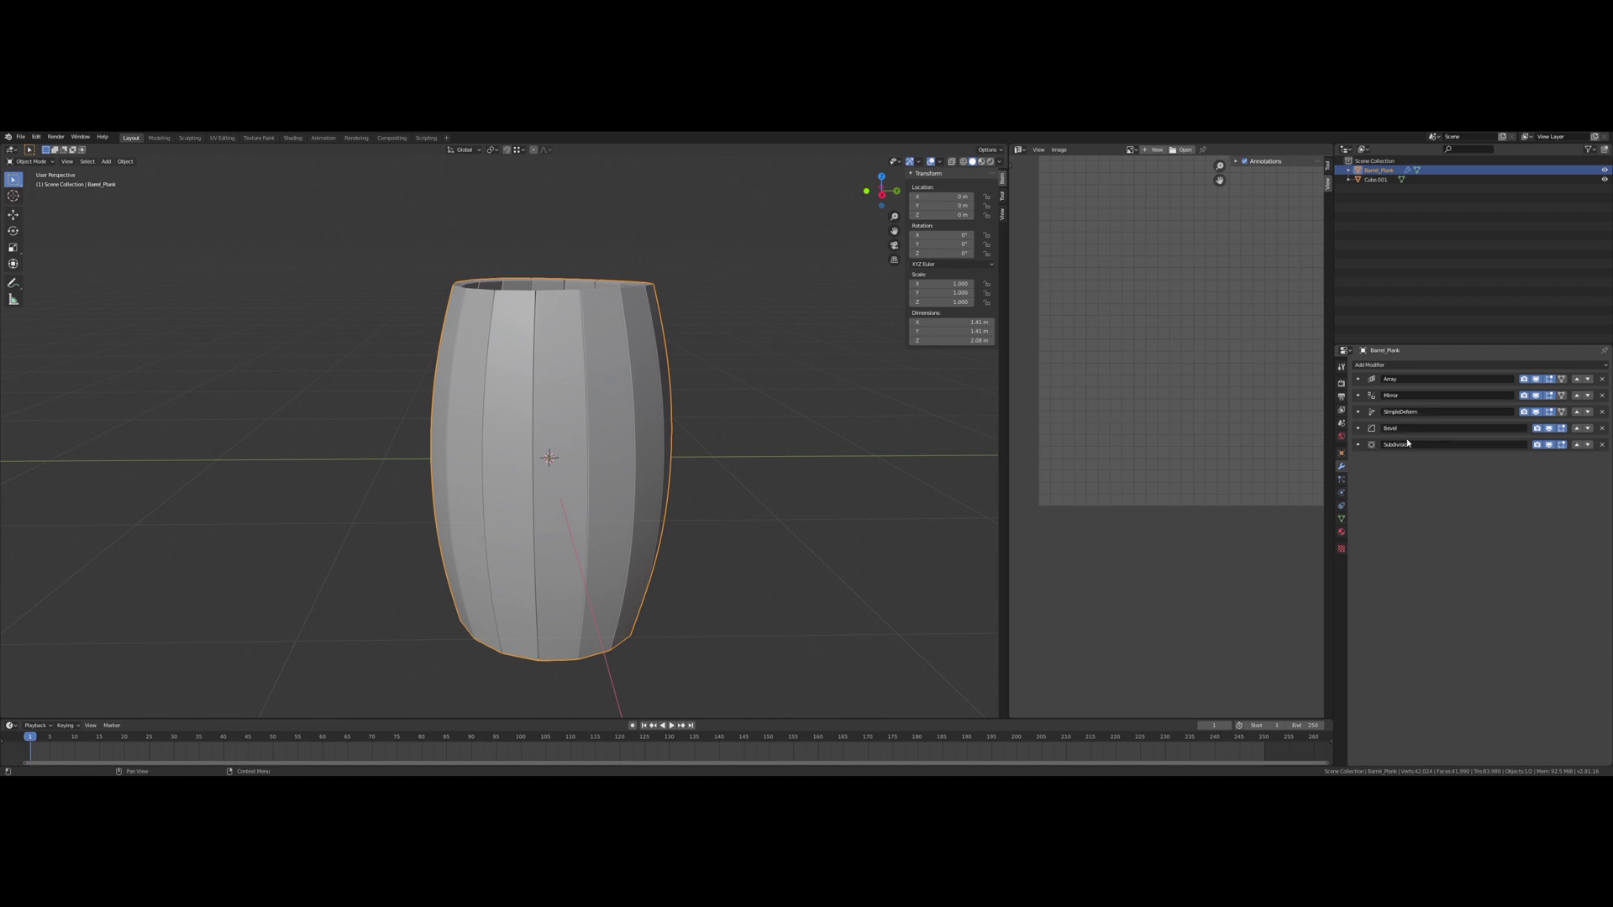
middle_drag(874, 496, 797, 430)
scroll(797, 430, up, 2)
middle_drag(768, 335, 752, 453)
scroll(738, 468, up, 2)
scroll(752, 450, down, 5)
middle_drag(756, 537, 748, 479)
scroll(743, 435, up, 1)
scroll(742, 450, down, 3)
Step: Add a Displace modifier to the barrel and set its strength to 0.1
click(1479, 365)
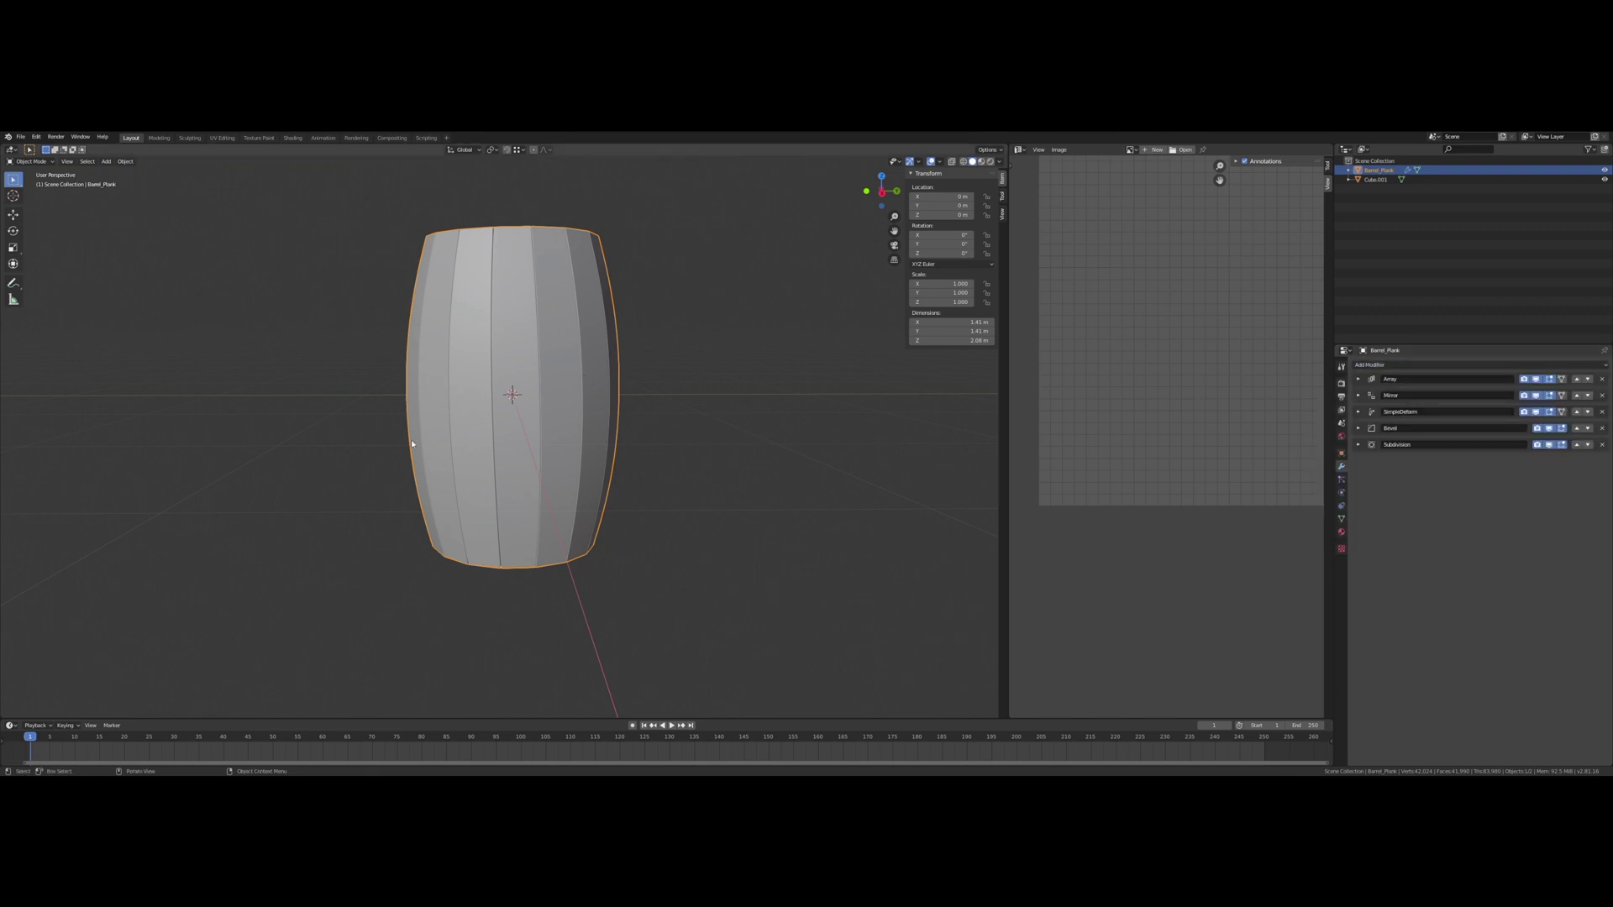
mouse_move(434, 448)
middle_down()
mouse_move(540, 454)
mouse_move(558, 420)
mouse_move(540, 450)
mouse_move(530, 361)
middle_up()
click(1413, 366)
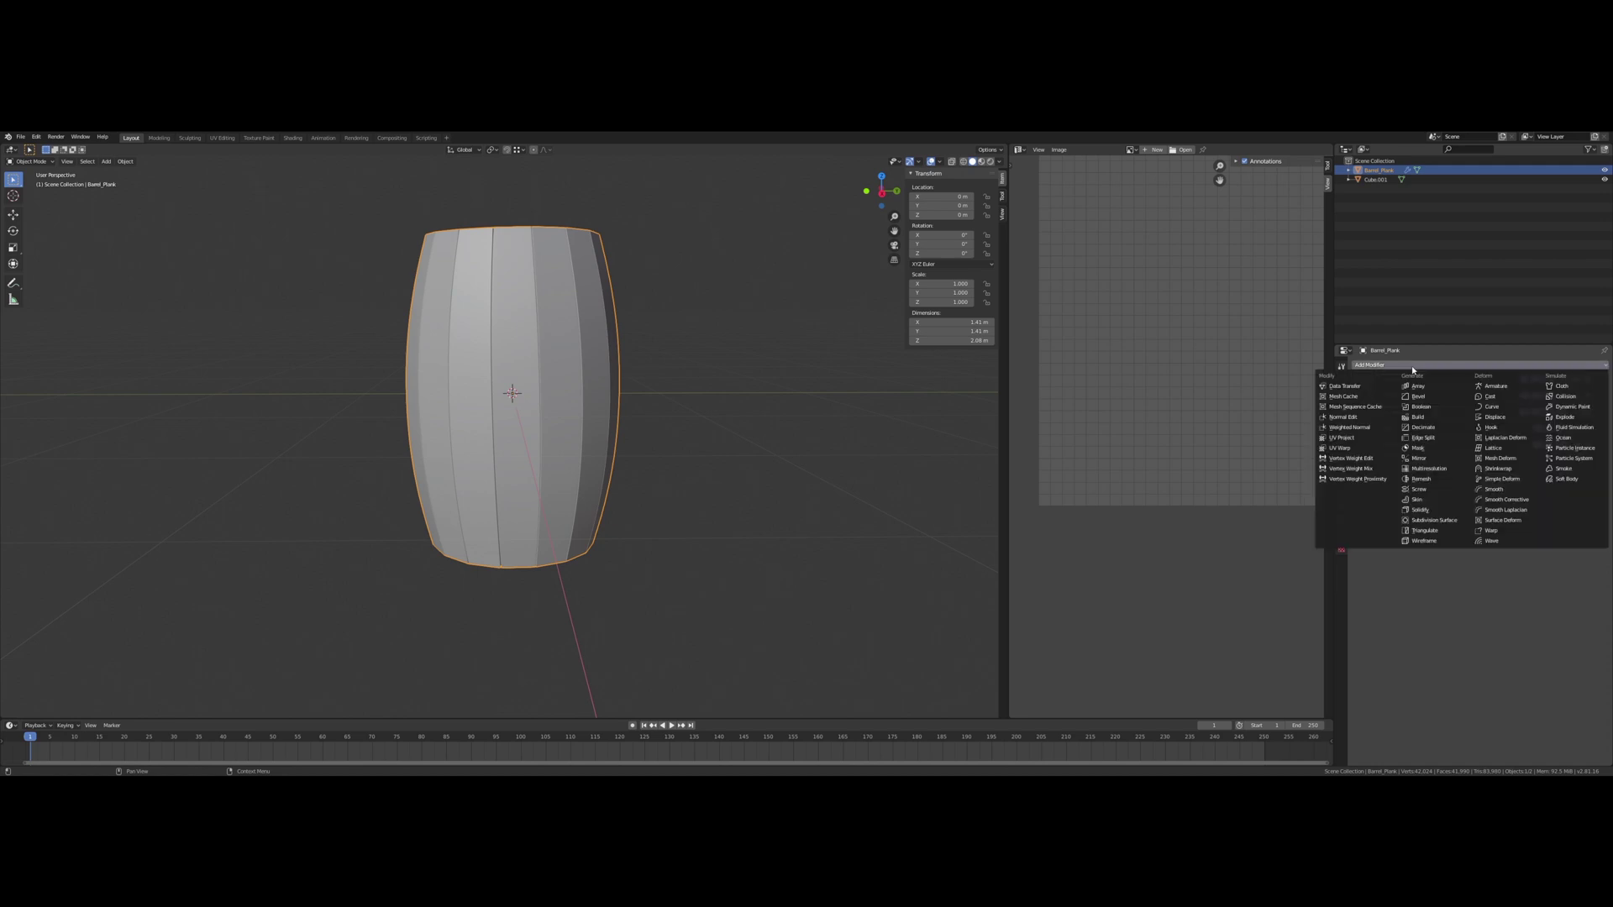
click(1517, 419)
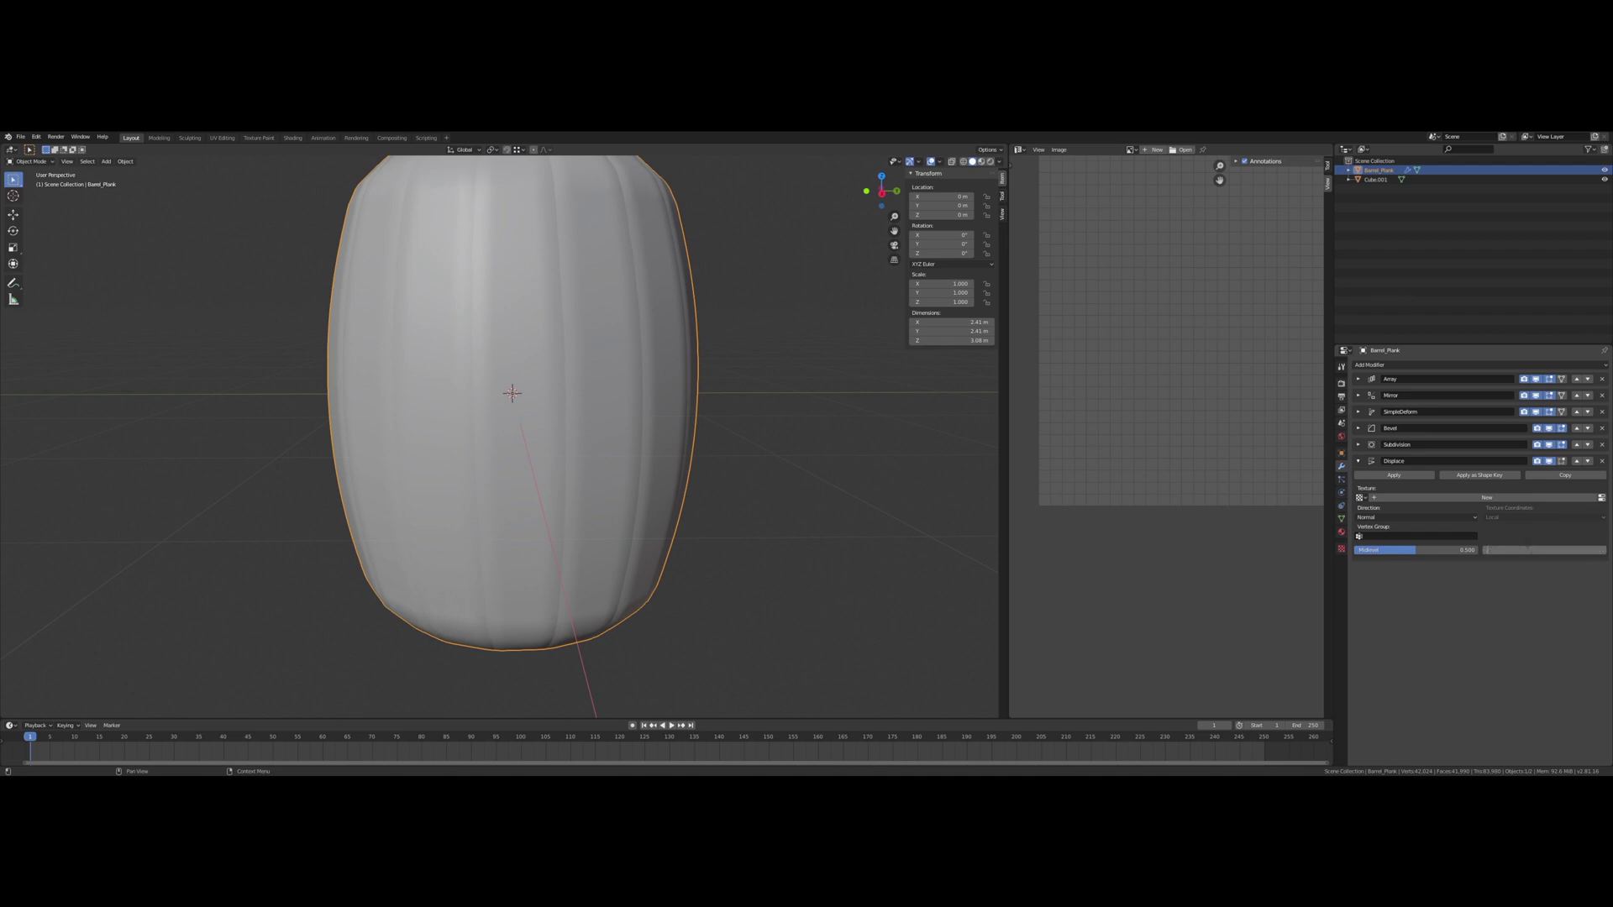
text(0.1)
key(Return)
middle_drag(974, 496, 944, 525)
shift+middle_drag(703, 393, 706, 461)
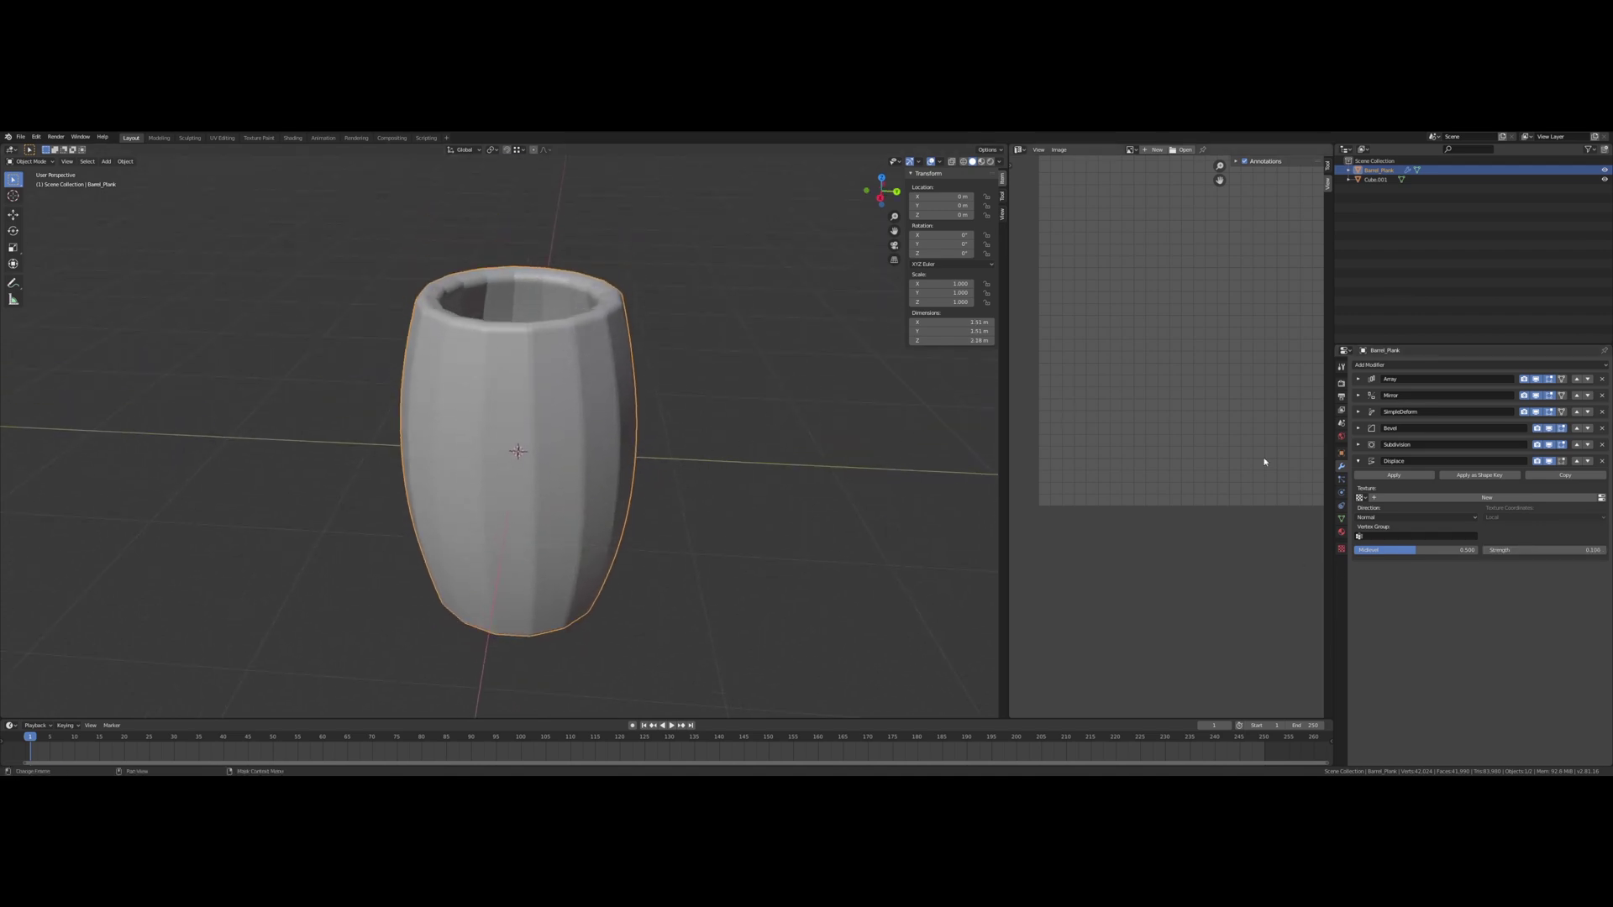
Step: Assign the existing texture named Texture to the Displace modifier
click(1358, 499)
click(1359, 499)
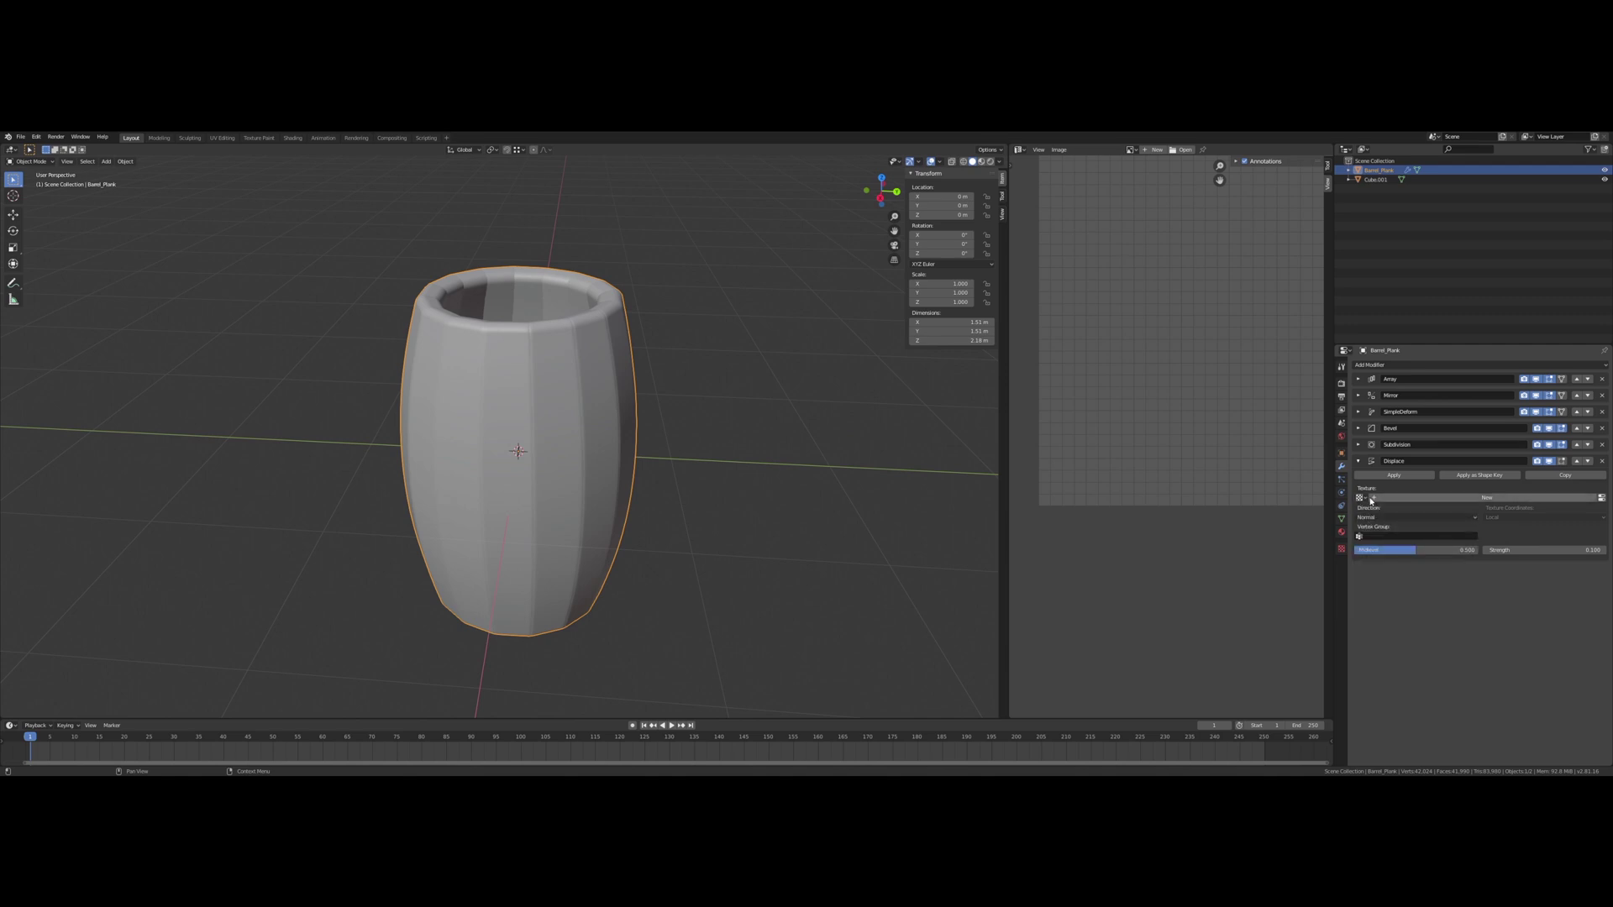
click(1360, 498)
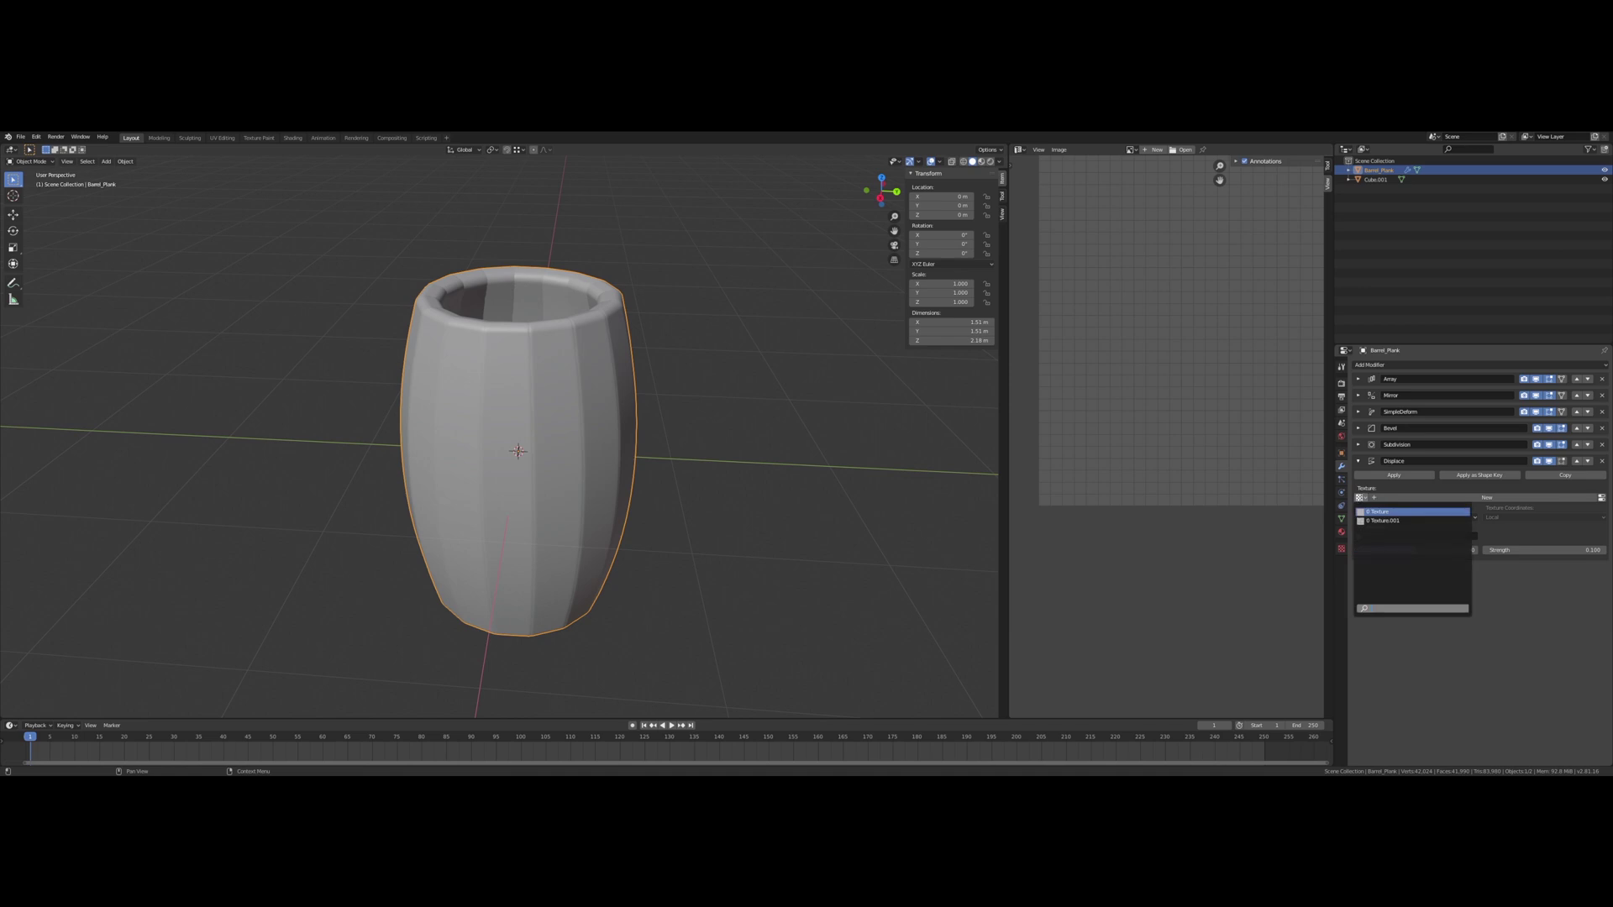
click(1372, 515)
middle_drag(724, 491, 732, 472)
scroll(732, 472, up, 2)
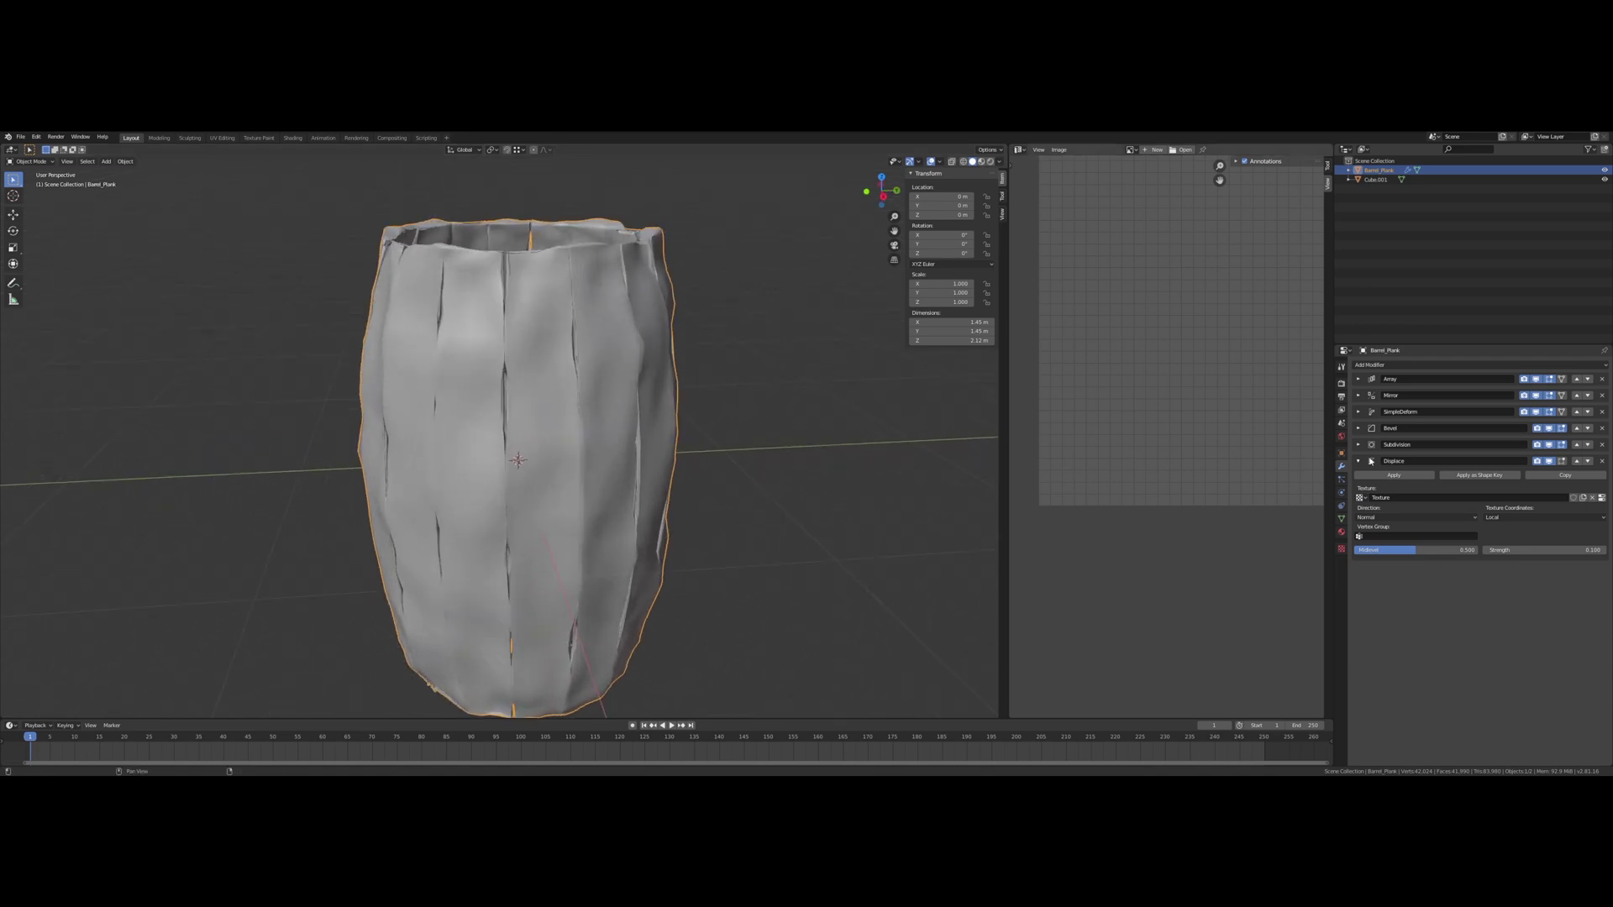
Step: Replace the Displace modifier's texture with a newly created one and set its type to Clouds
click(1342, 548)
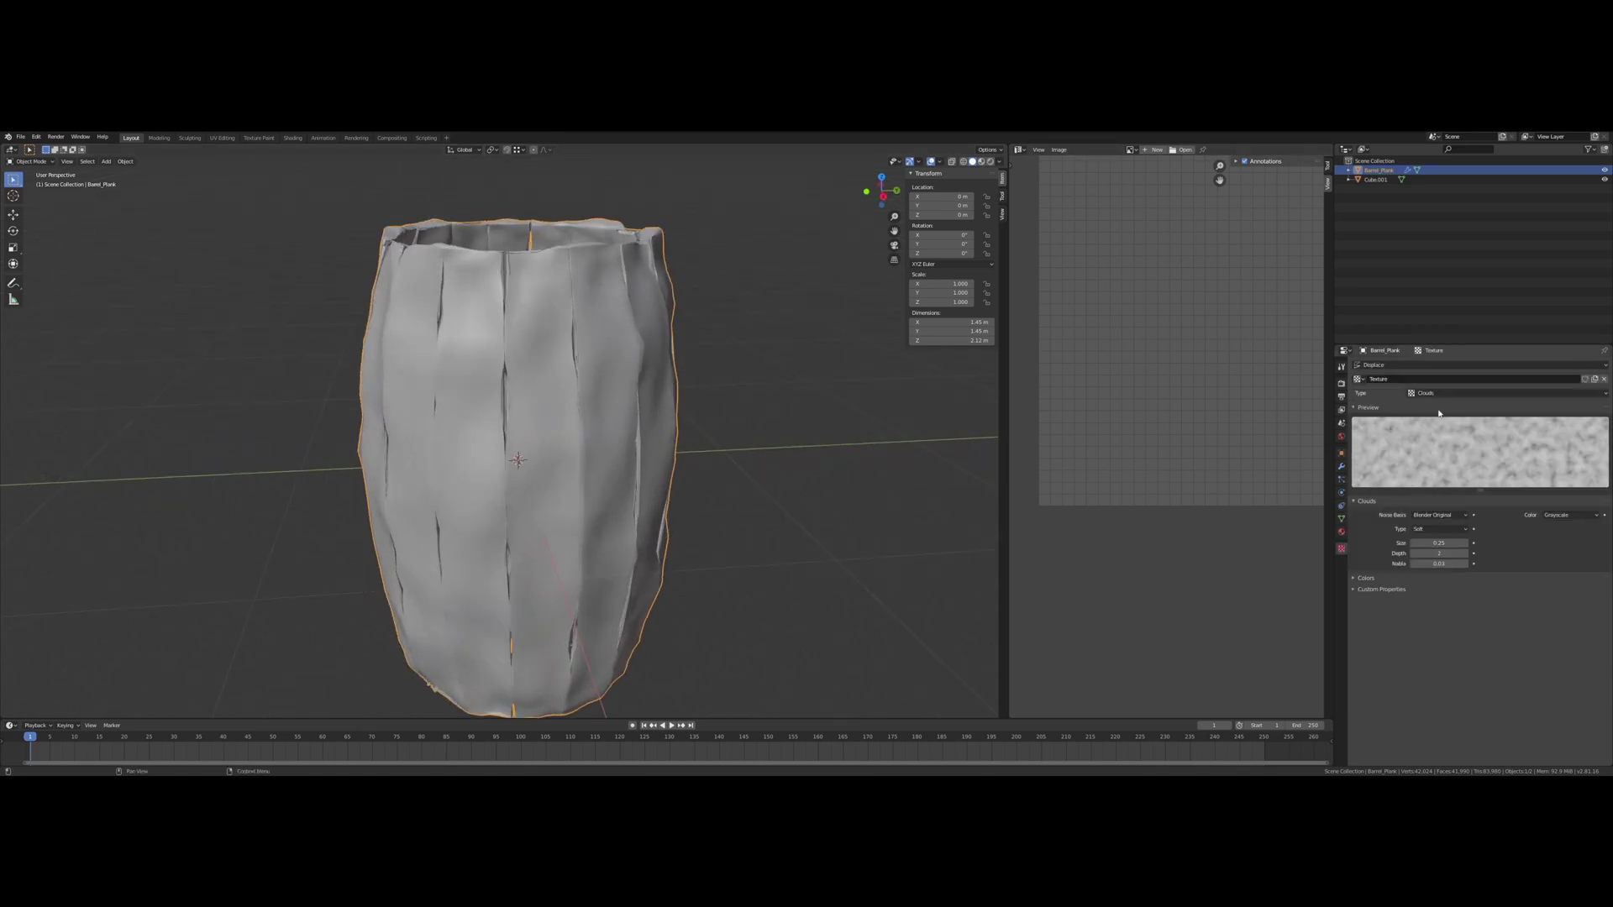
click(1357, 380)
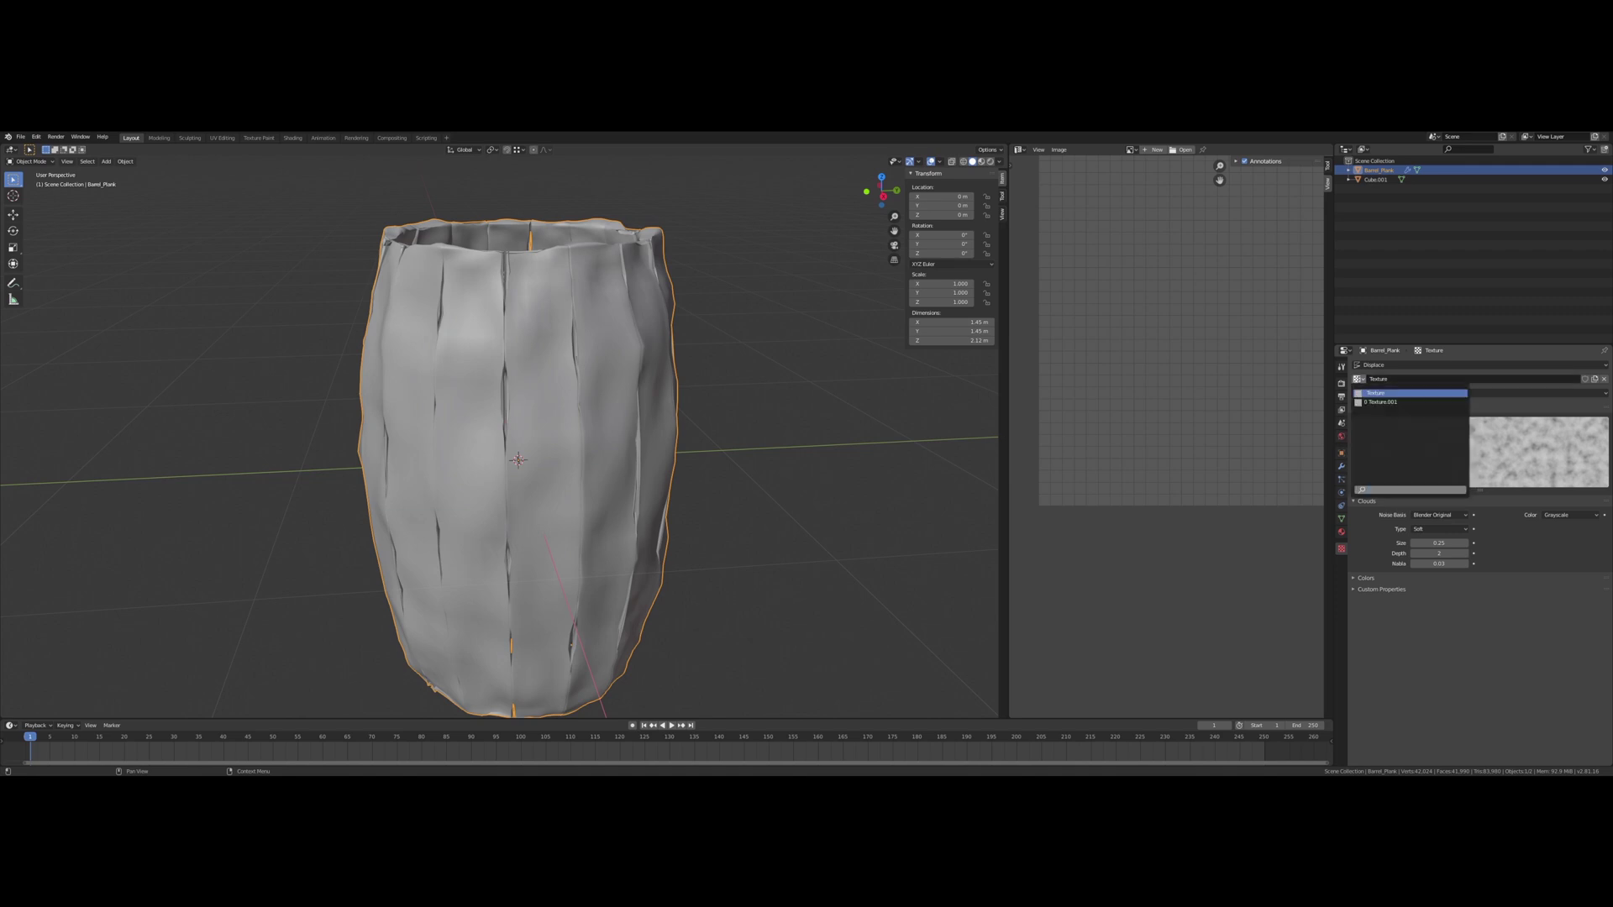
click(1605, 379)
click(1604, 379)
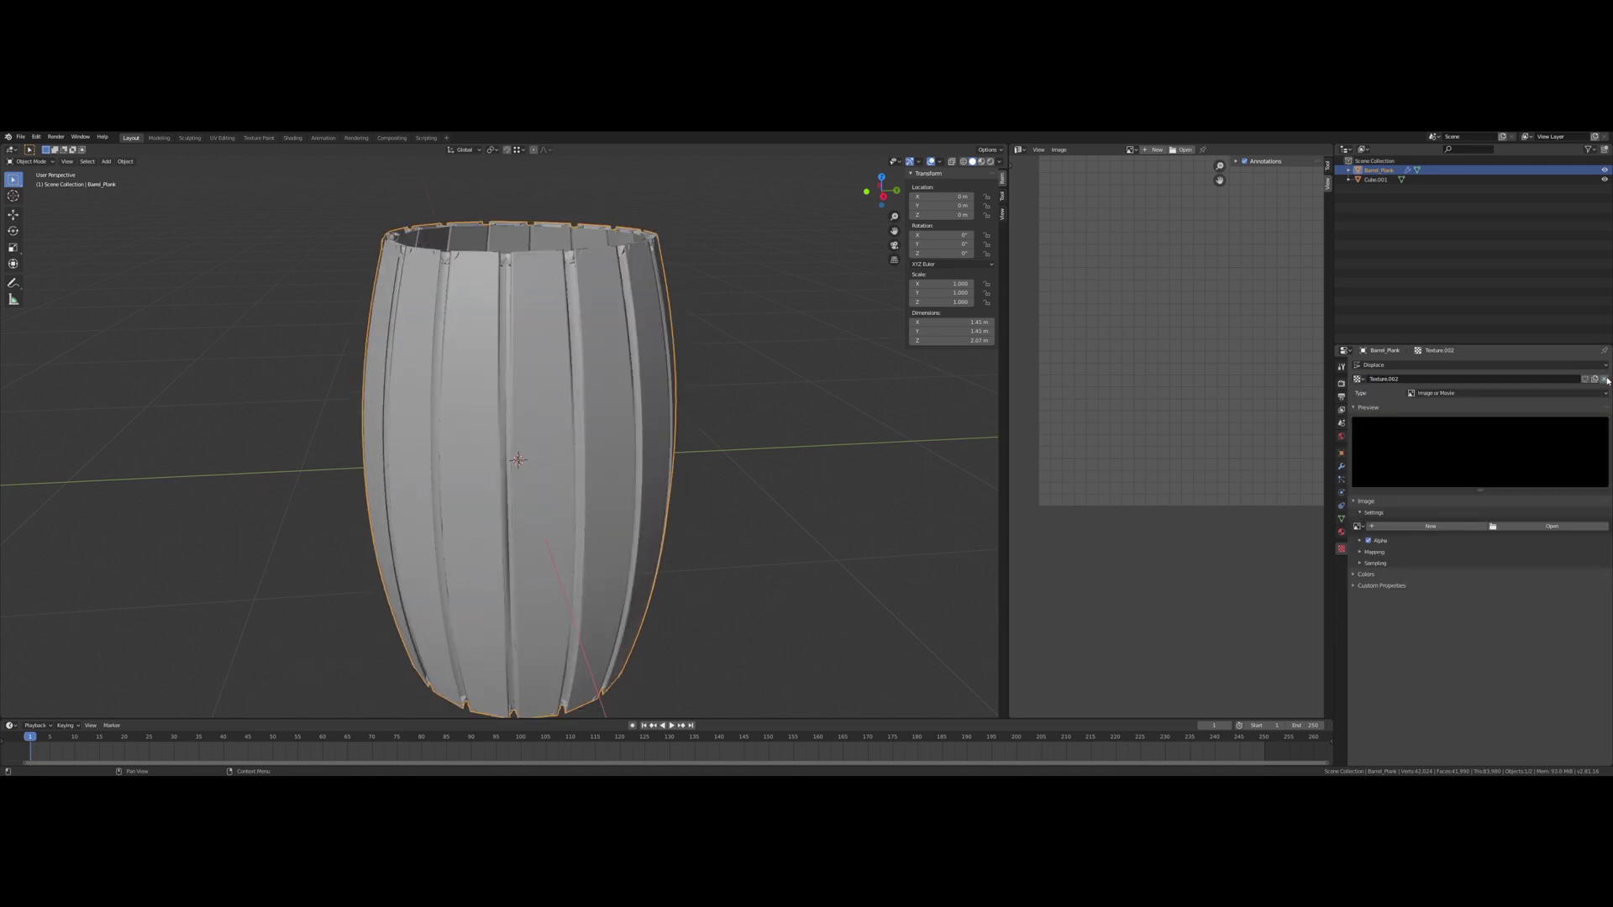
click(1358, 378)
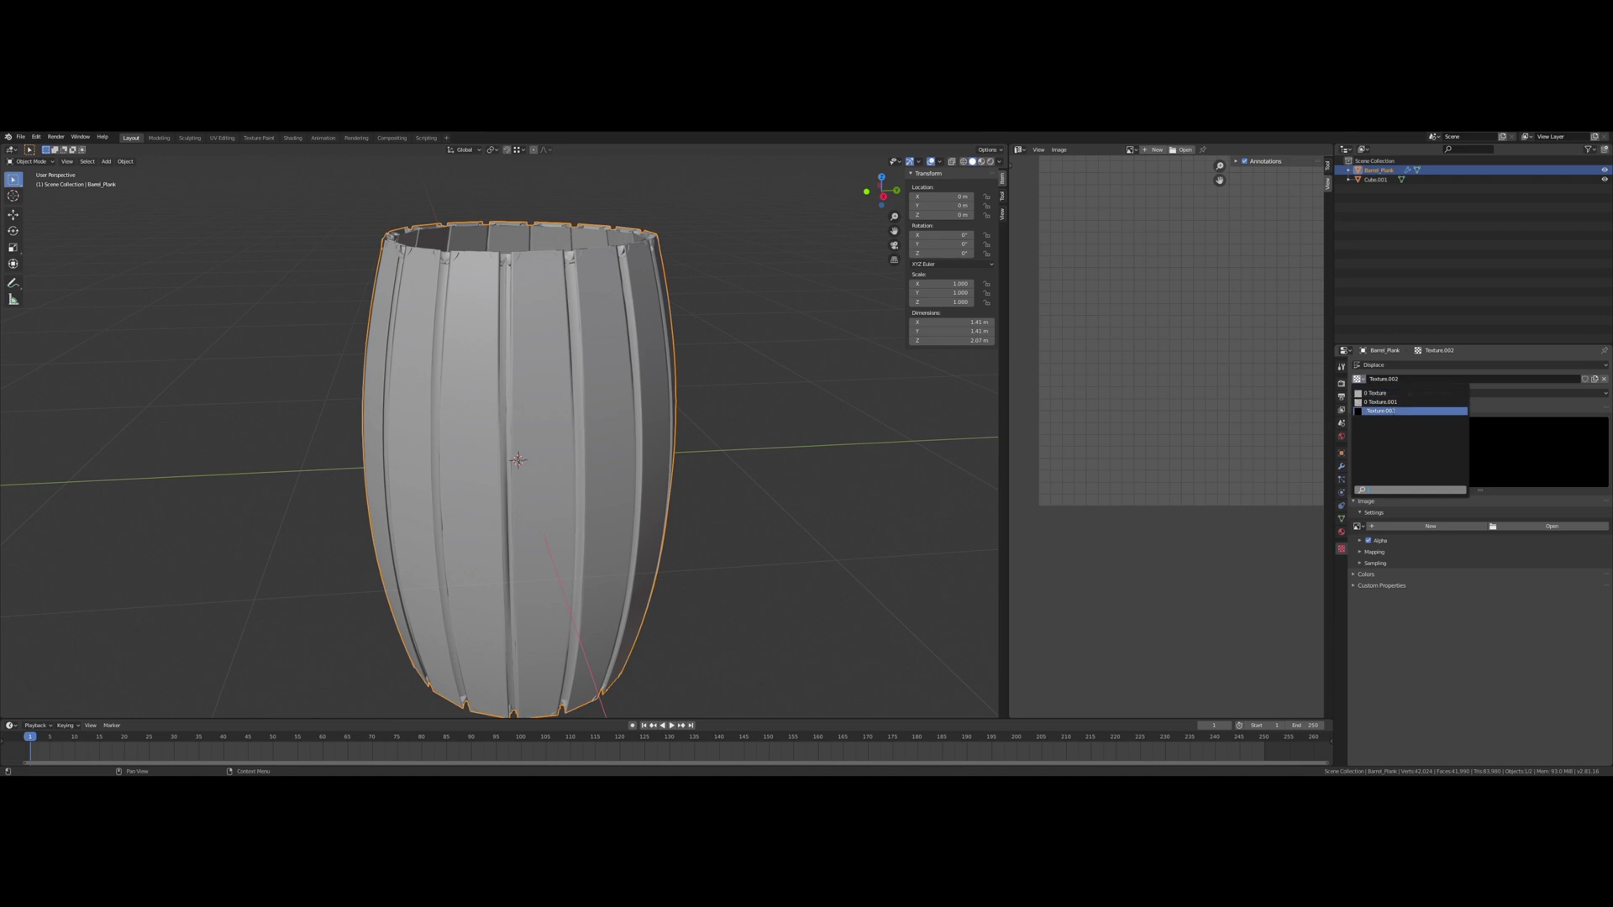
click(1414, 394)
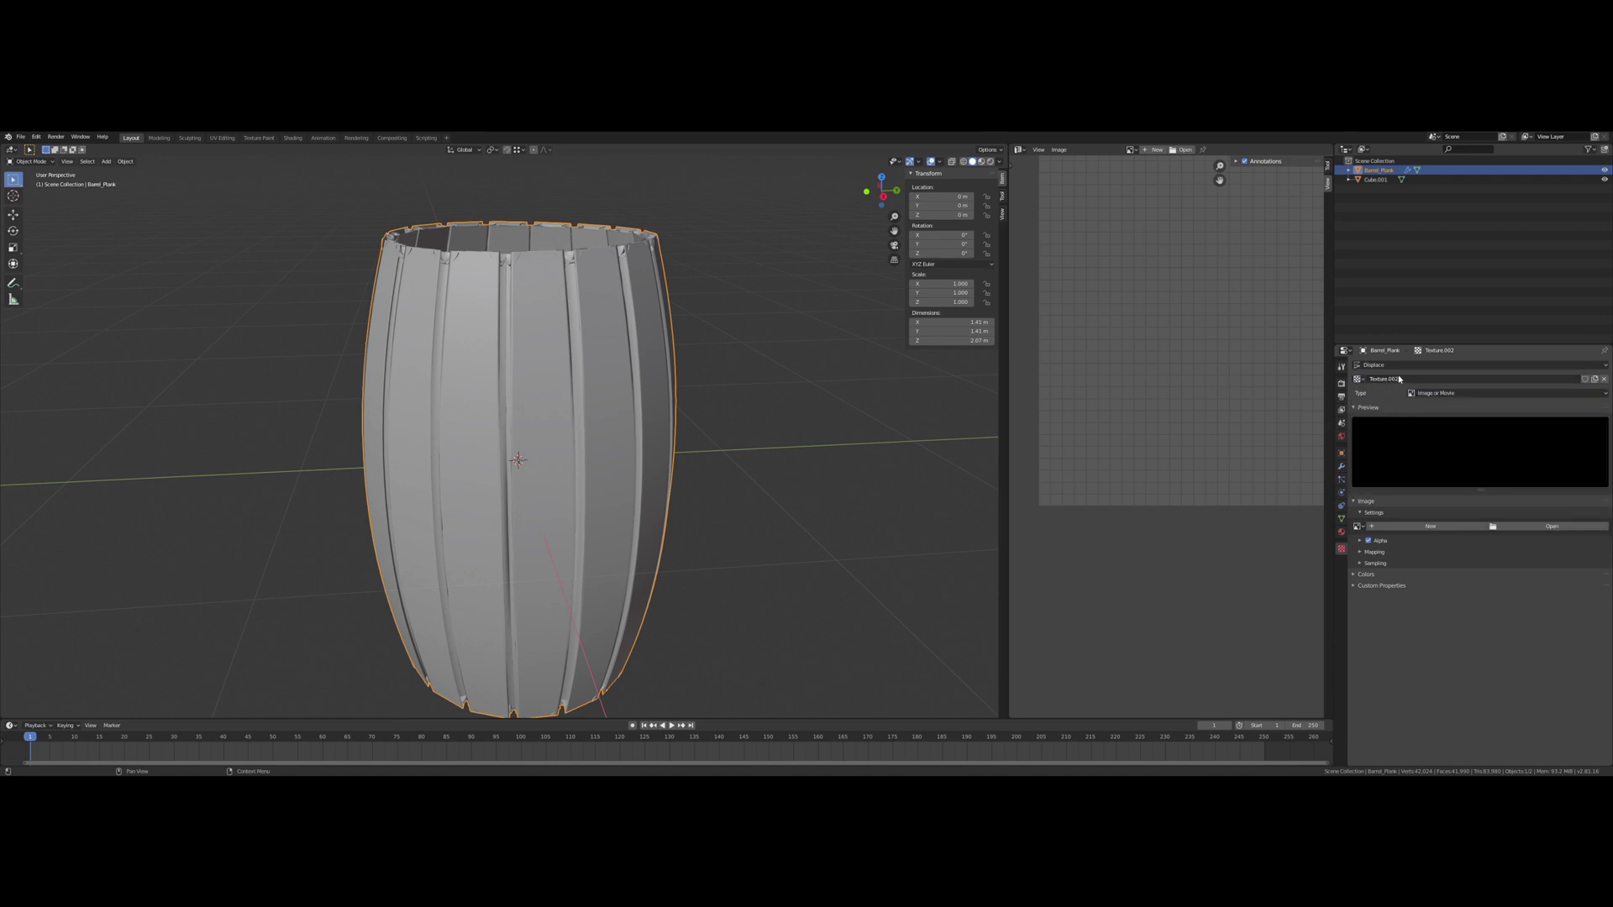
click(1429, 394)
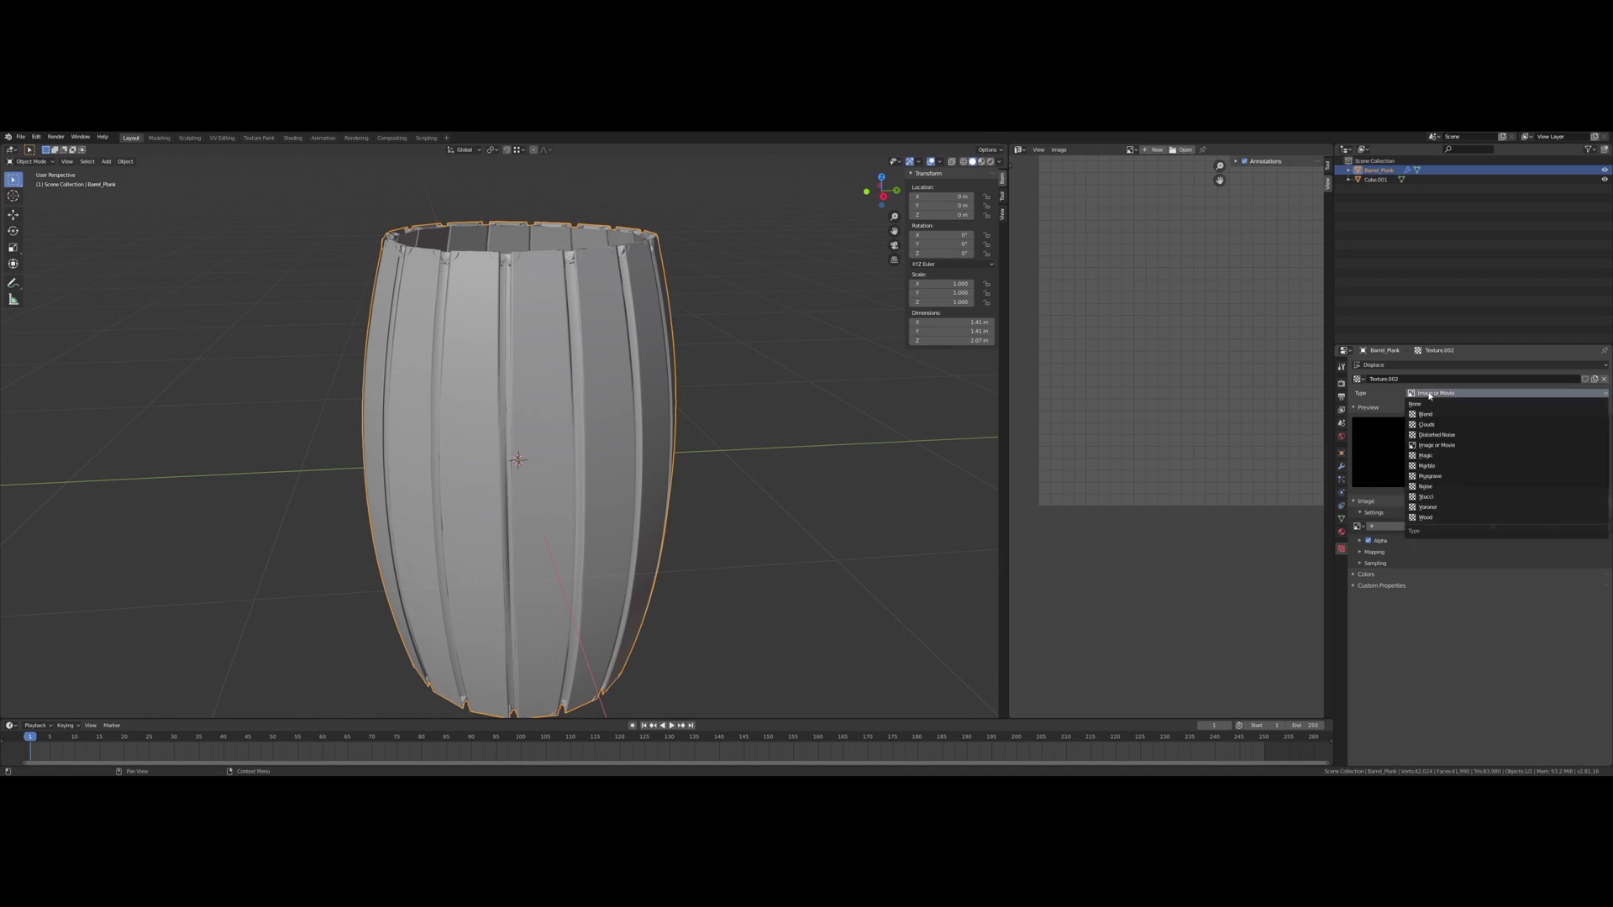
click(1462, 425)
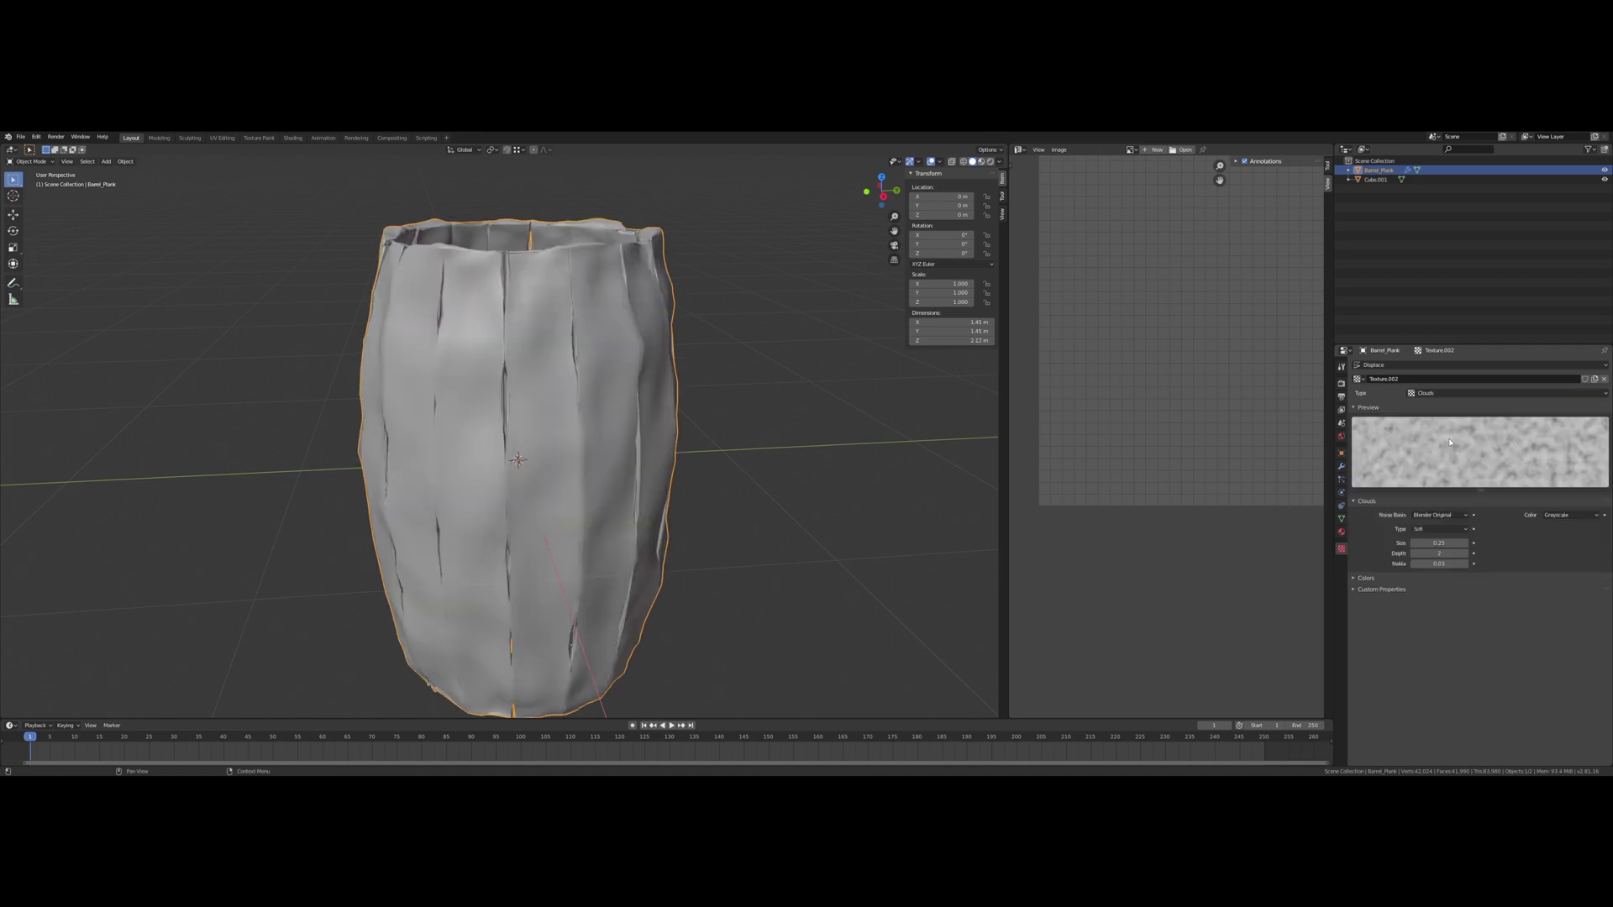
Step: Set the Displace modifier's strength to 0.01 and its direction to Y
click(1342, 467)
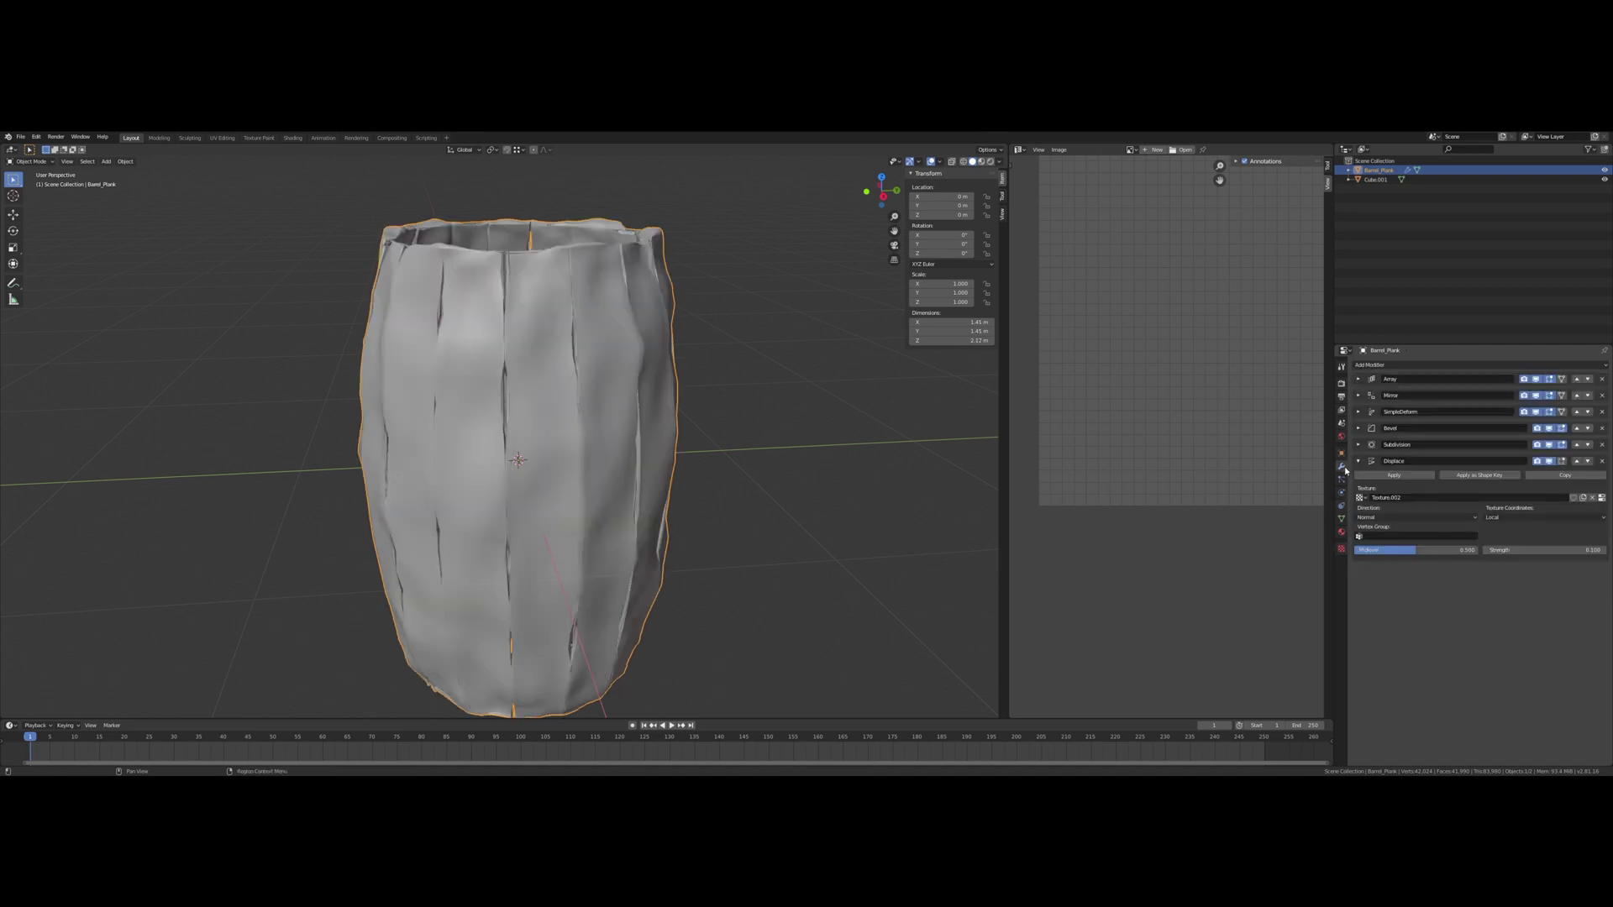
mouse_move(588, 369)
middle_down()
mouse_move(616, 377)
mouse_move(544, 427)
mouse_move(596, 374)
middle_up()
scroll(614, 380, up, 3)
scroll(596, 374, down, 3)
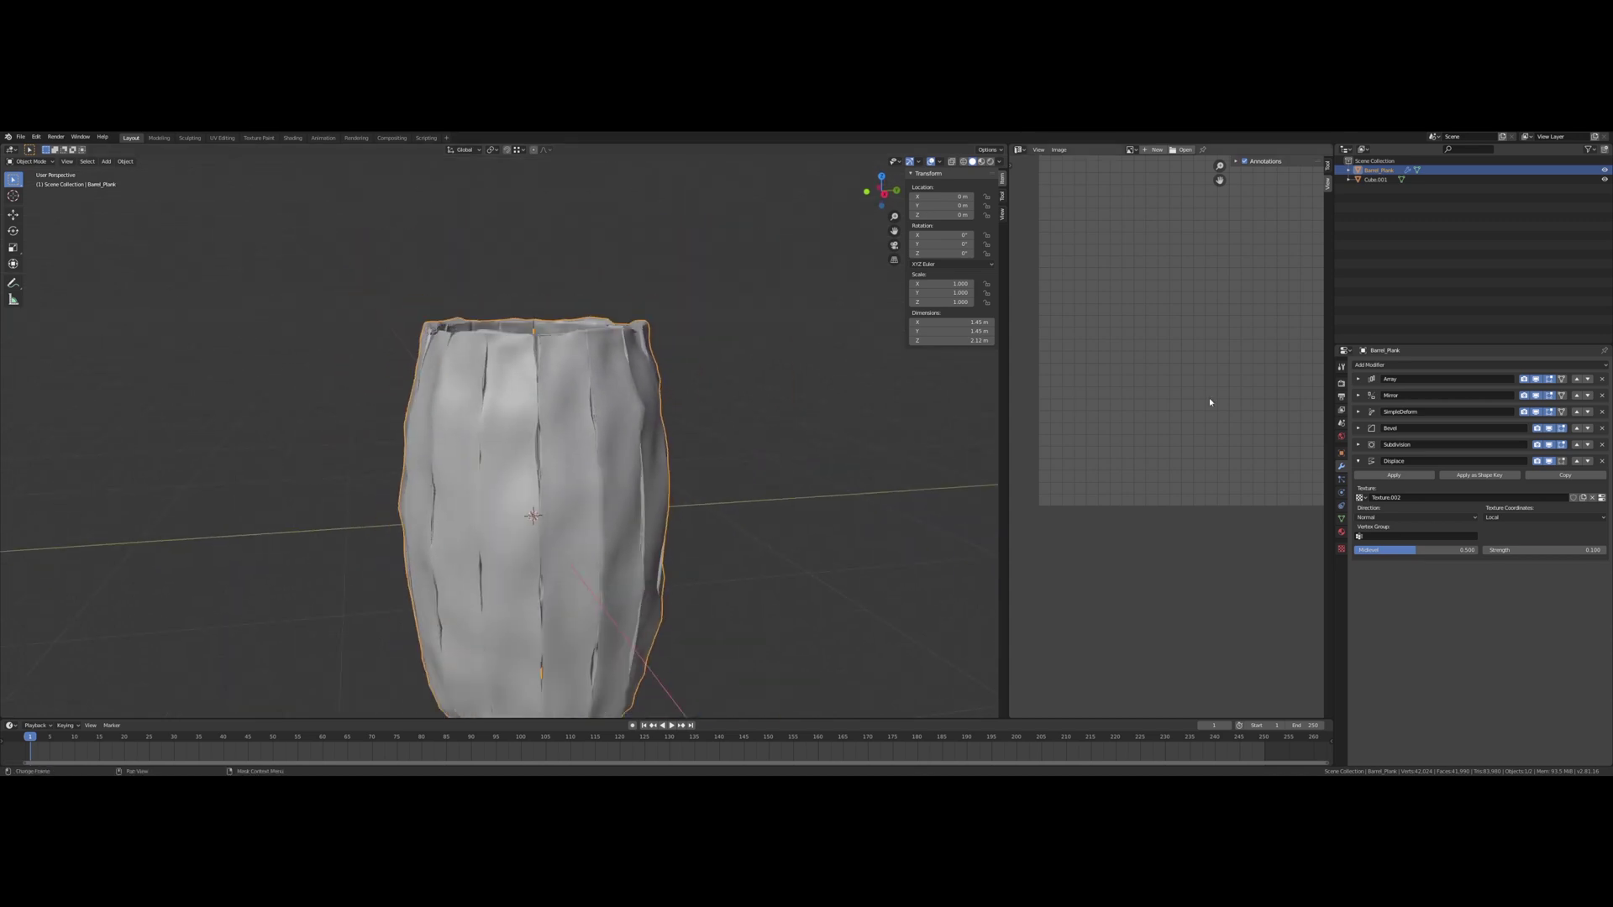
click(1551, 548)
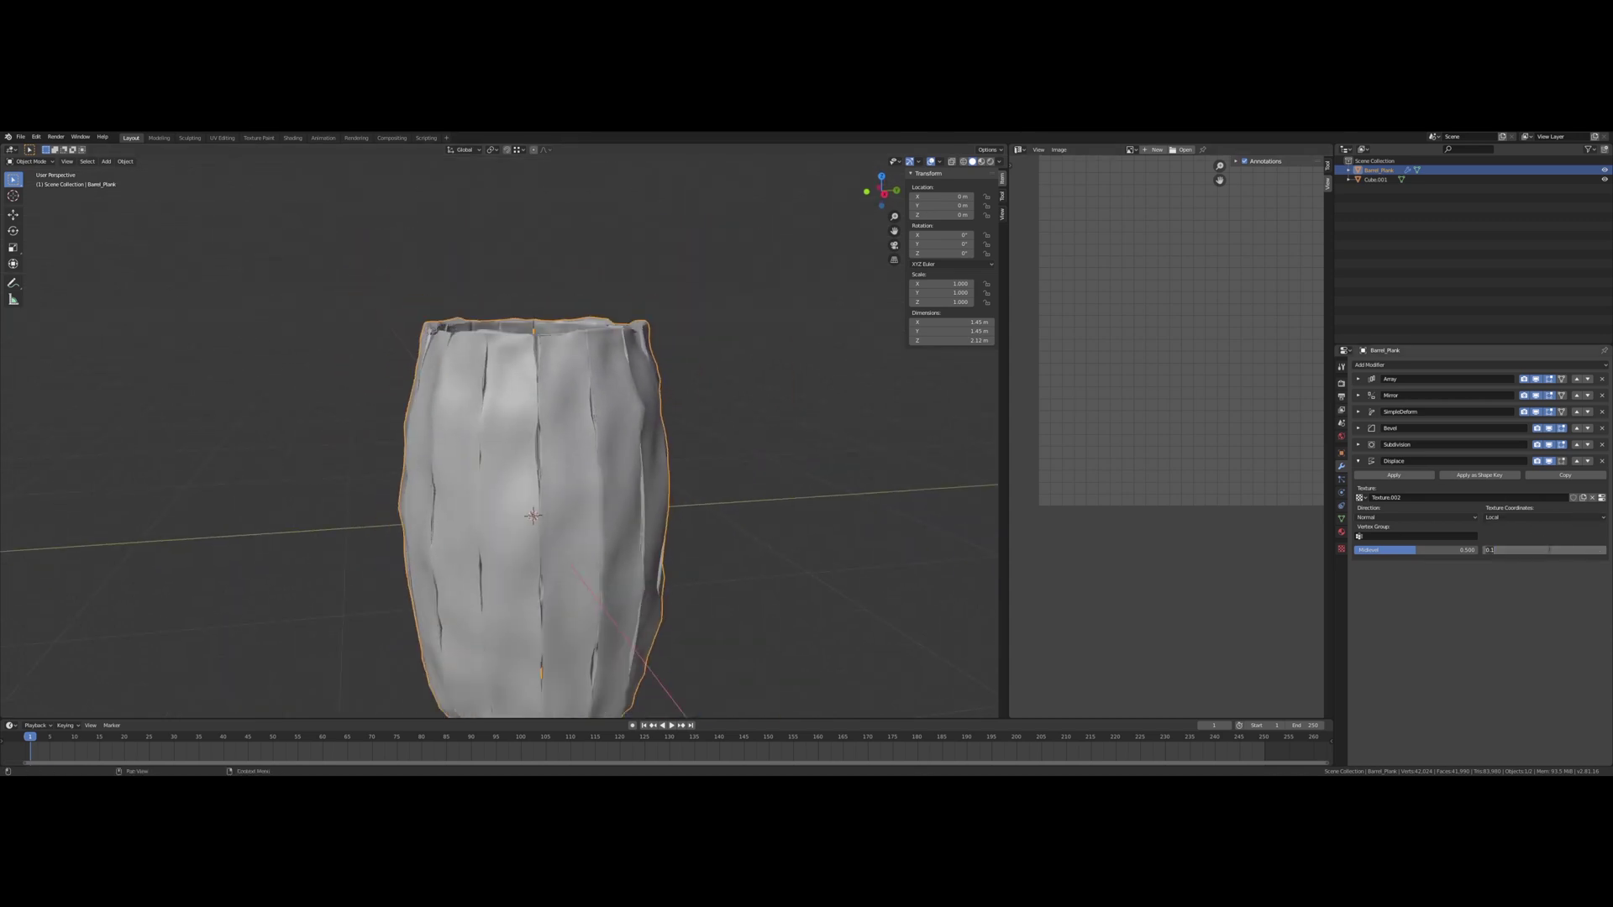
text(.01)
key(Return)
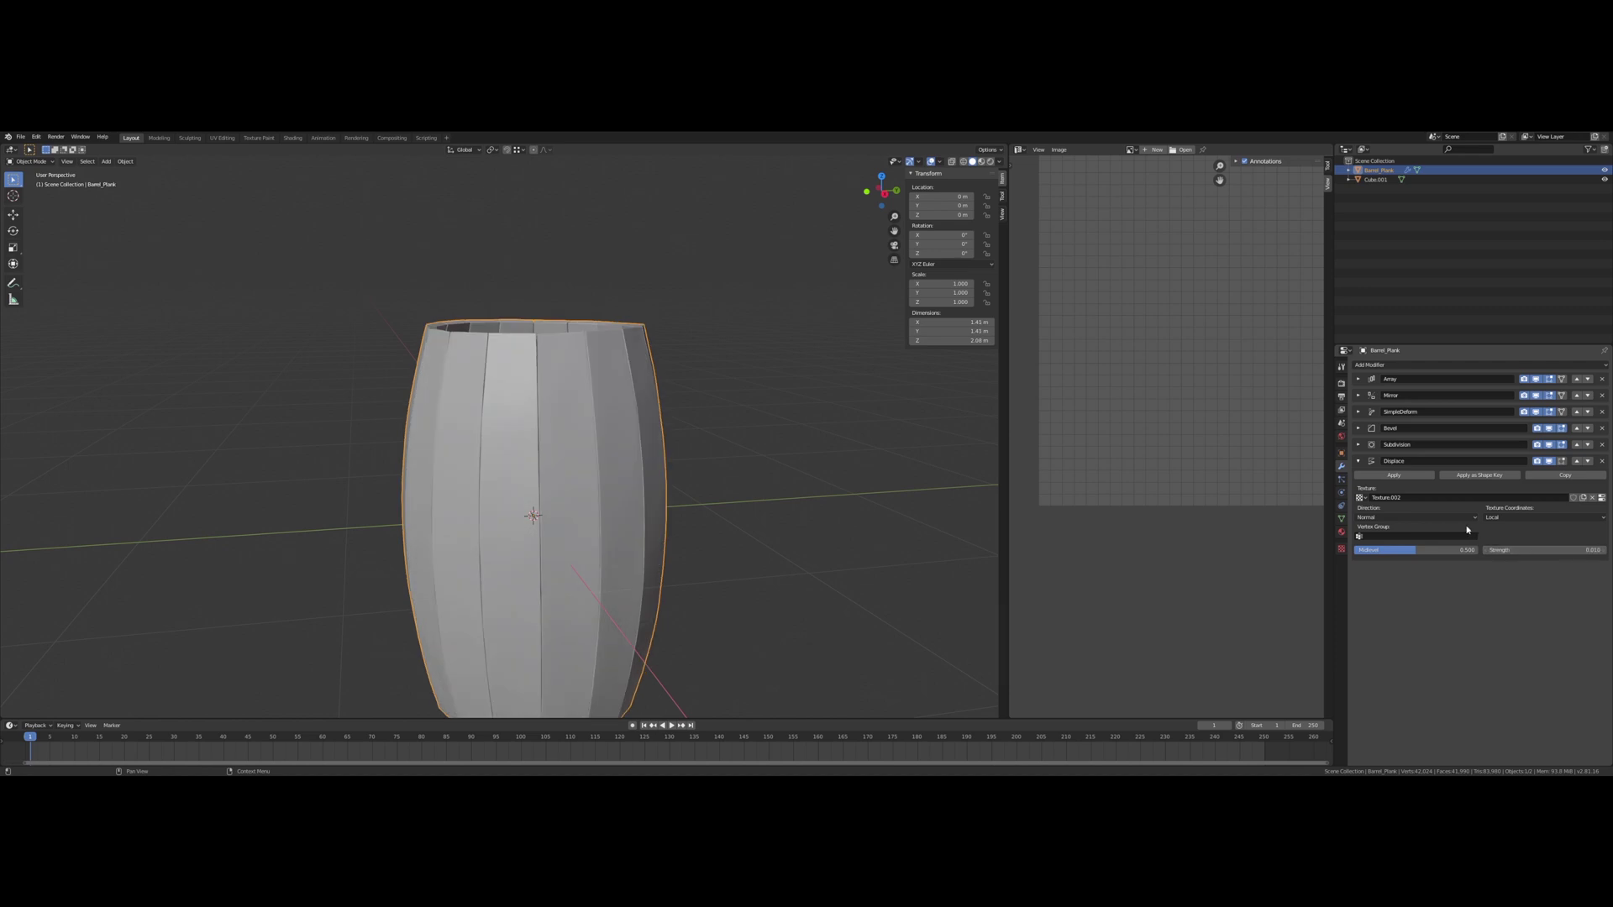
click(1415, 517)
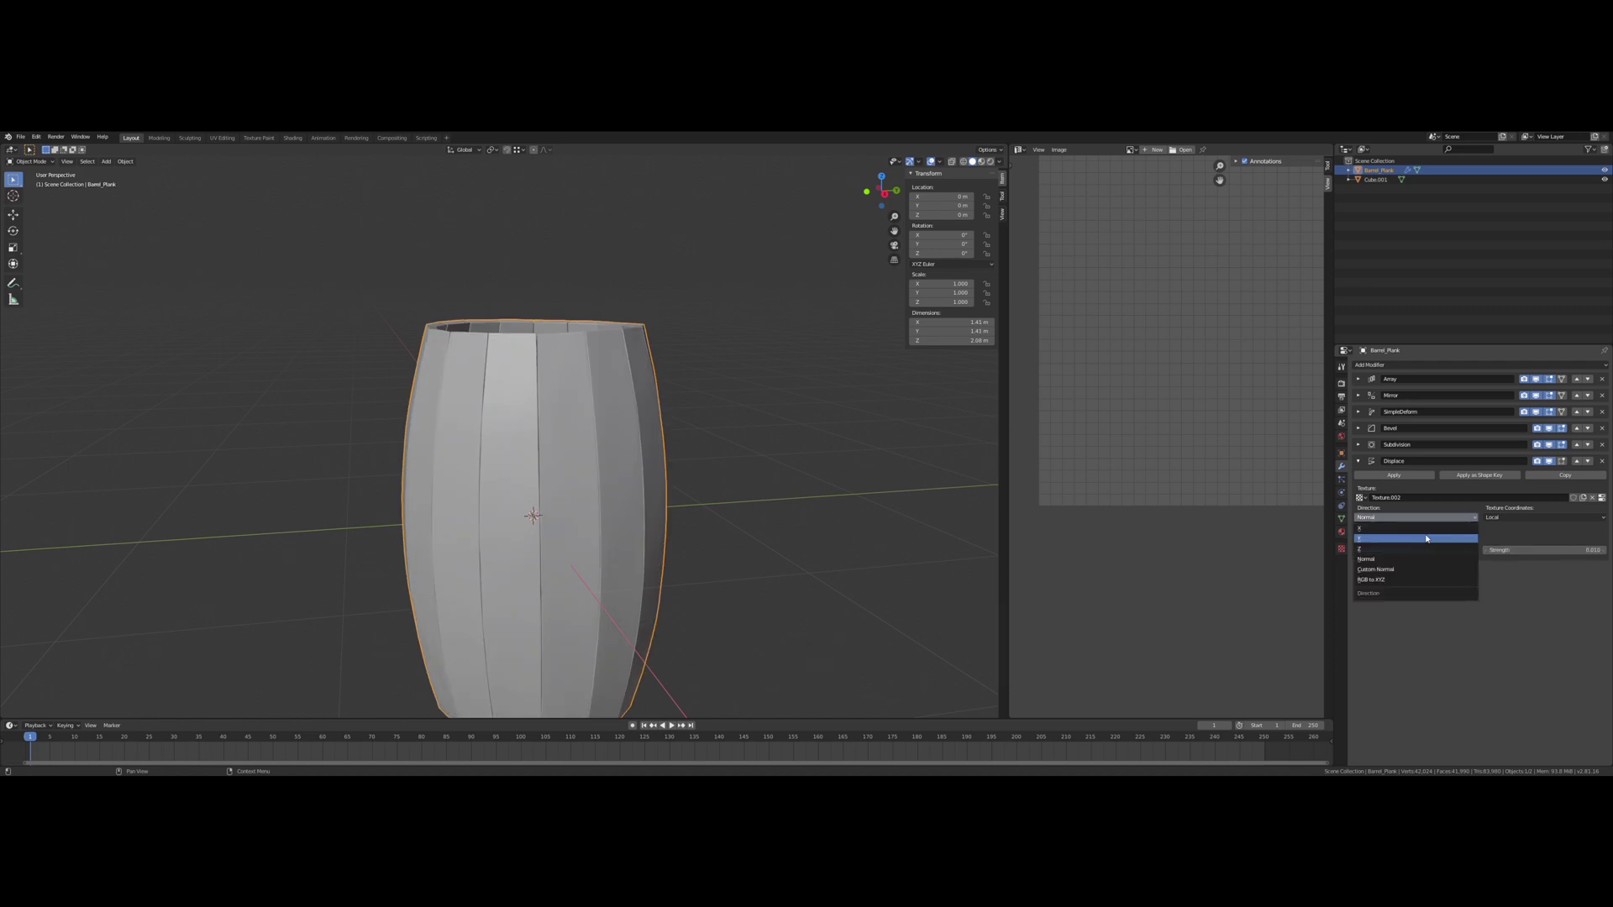
click(1425, 539)
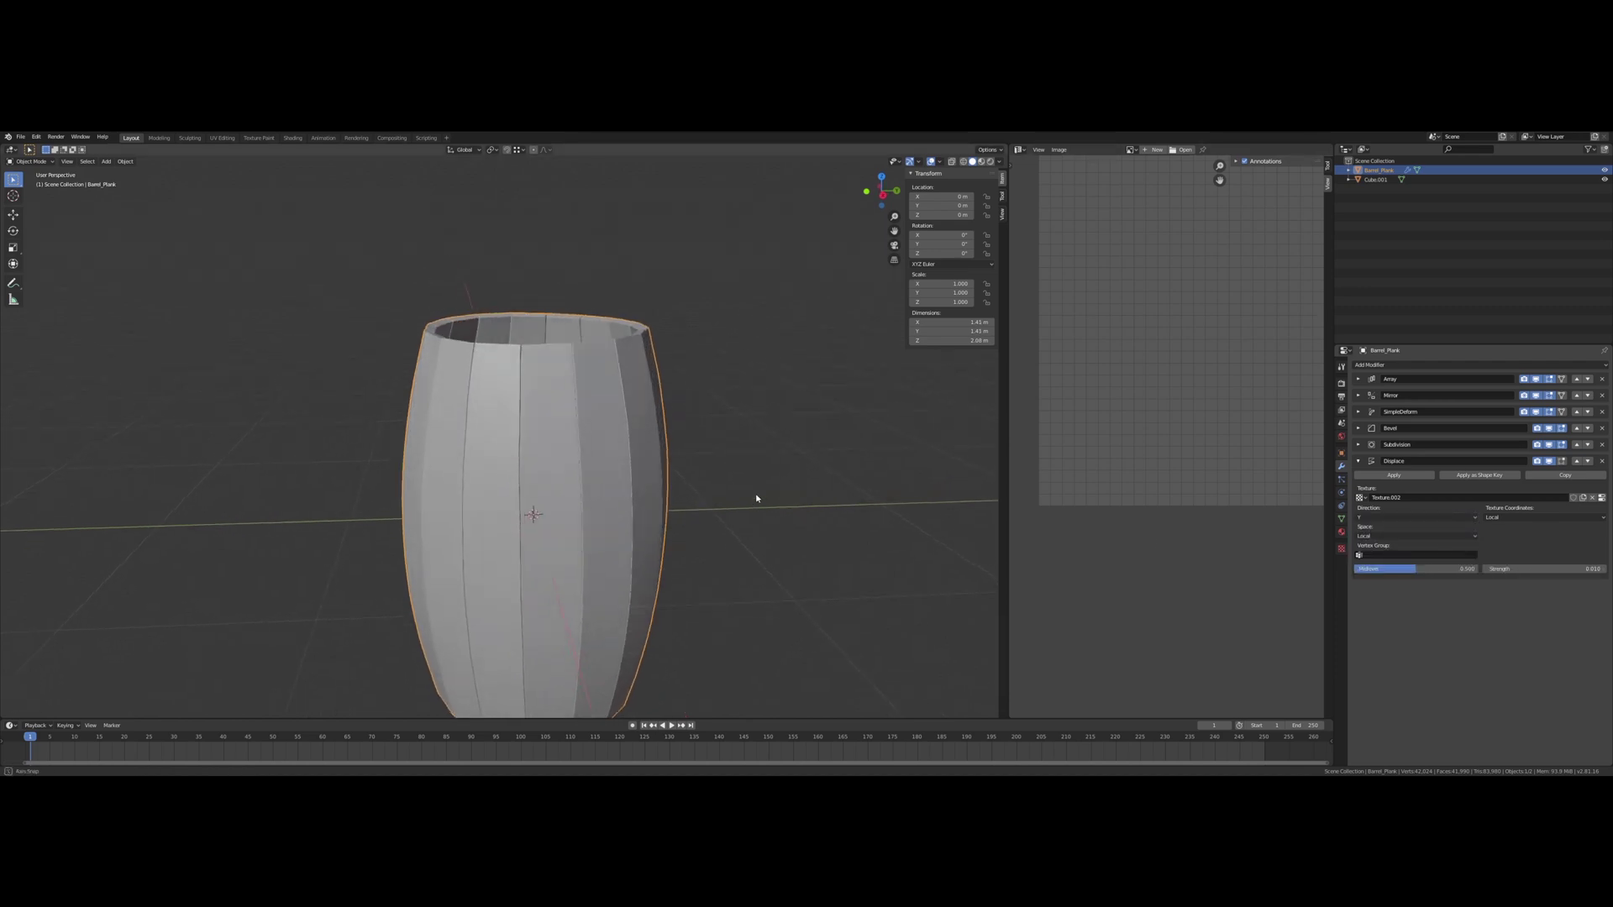
middle_drag(729, 505, 739, 479)
Step: Collapse the Displace modifier's settings and move it up the stack to sit directly above Bevel
click(1358, 462)
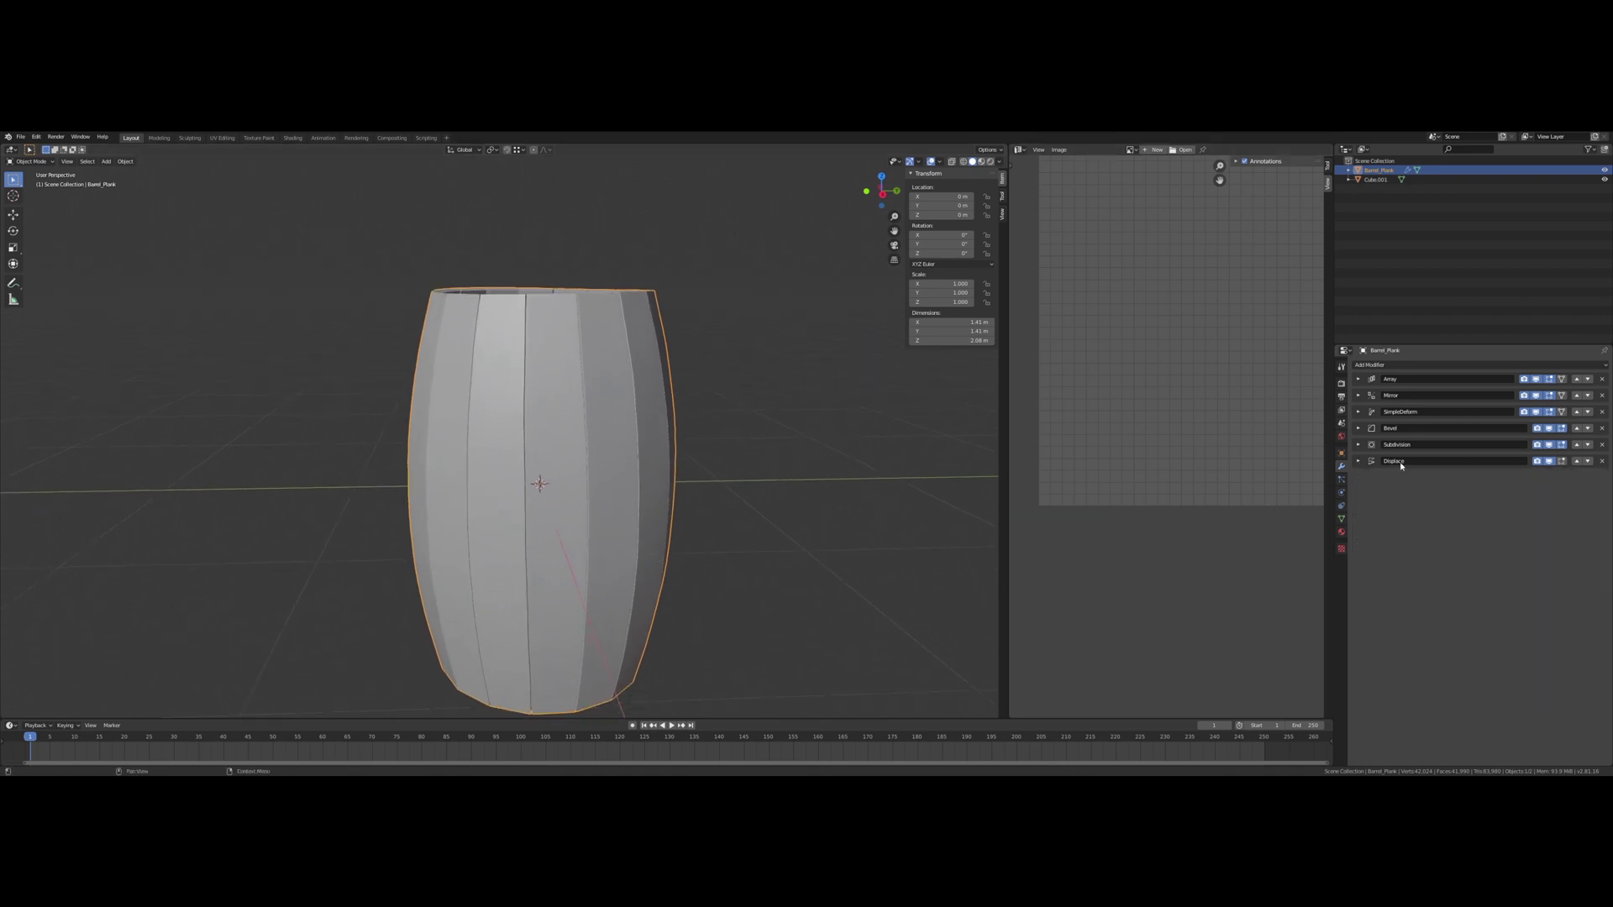
click(1577, 461)
click(1577, 445)
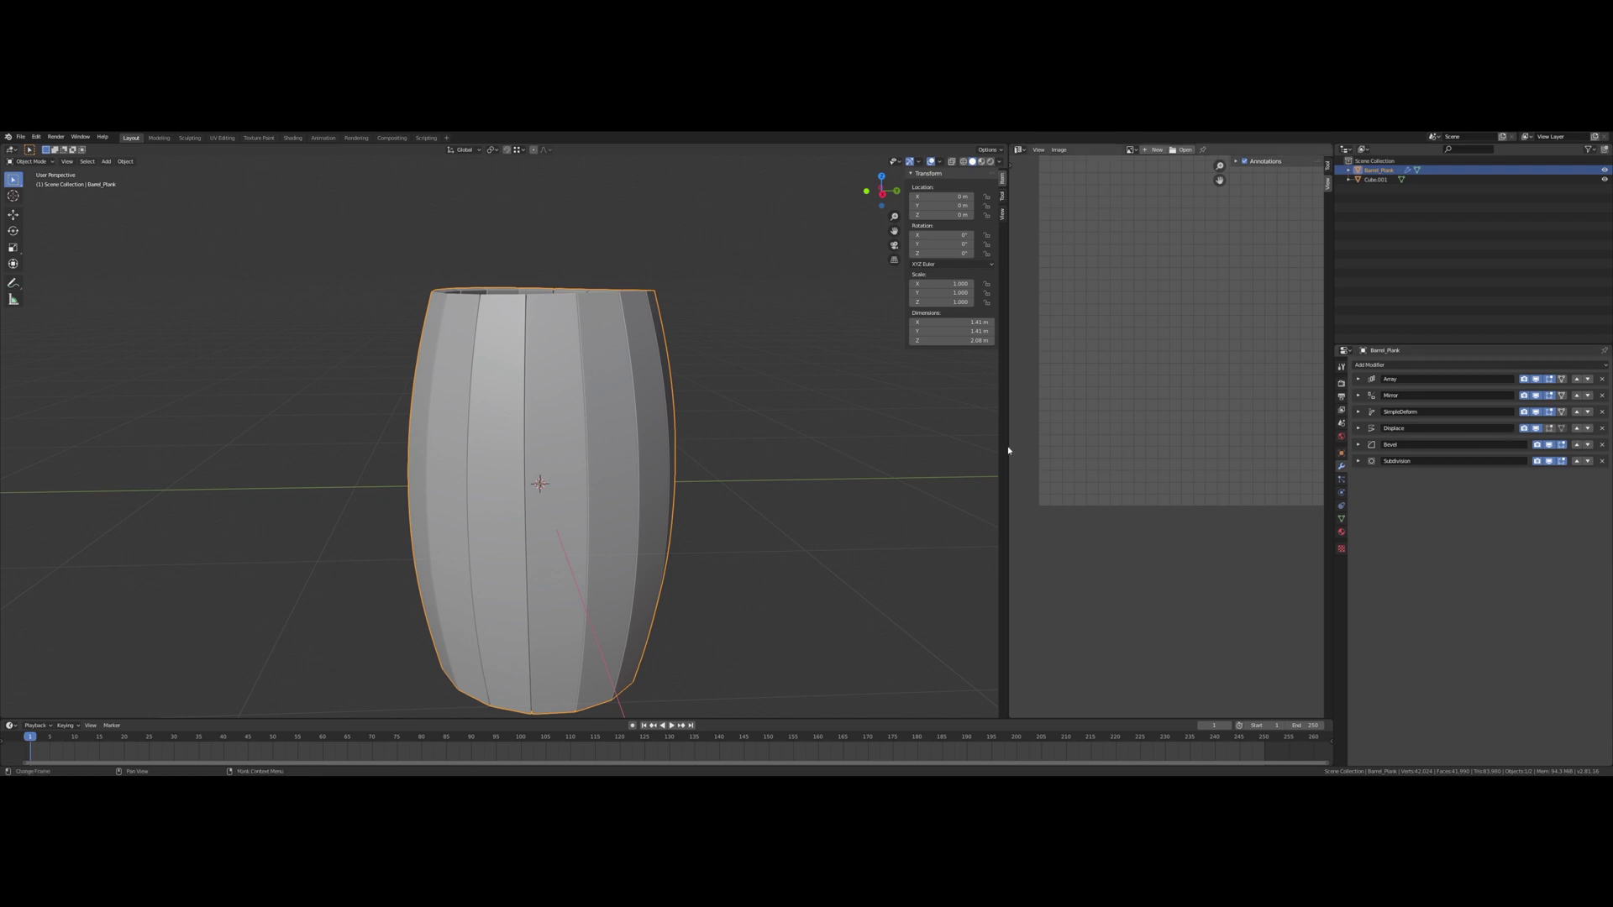
middle_drag(806, 446, 766, 436)
scroll(764, 434, up, 3)
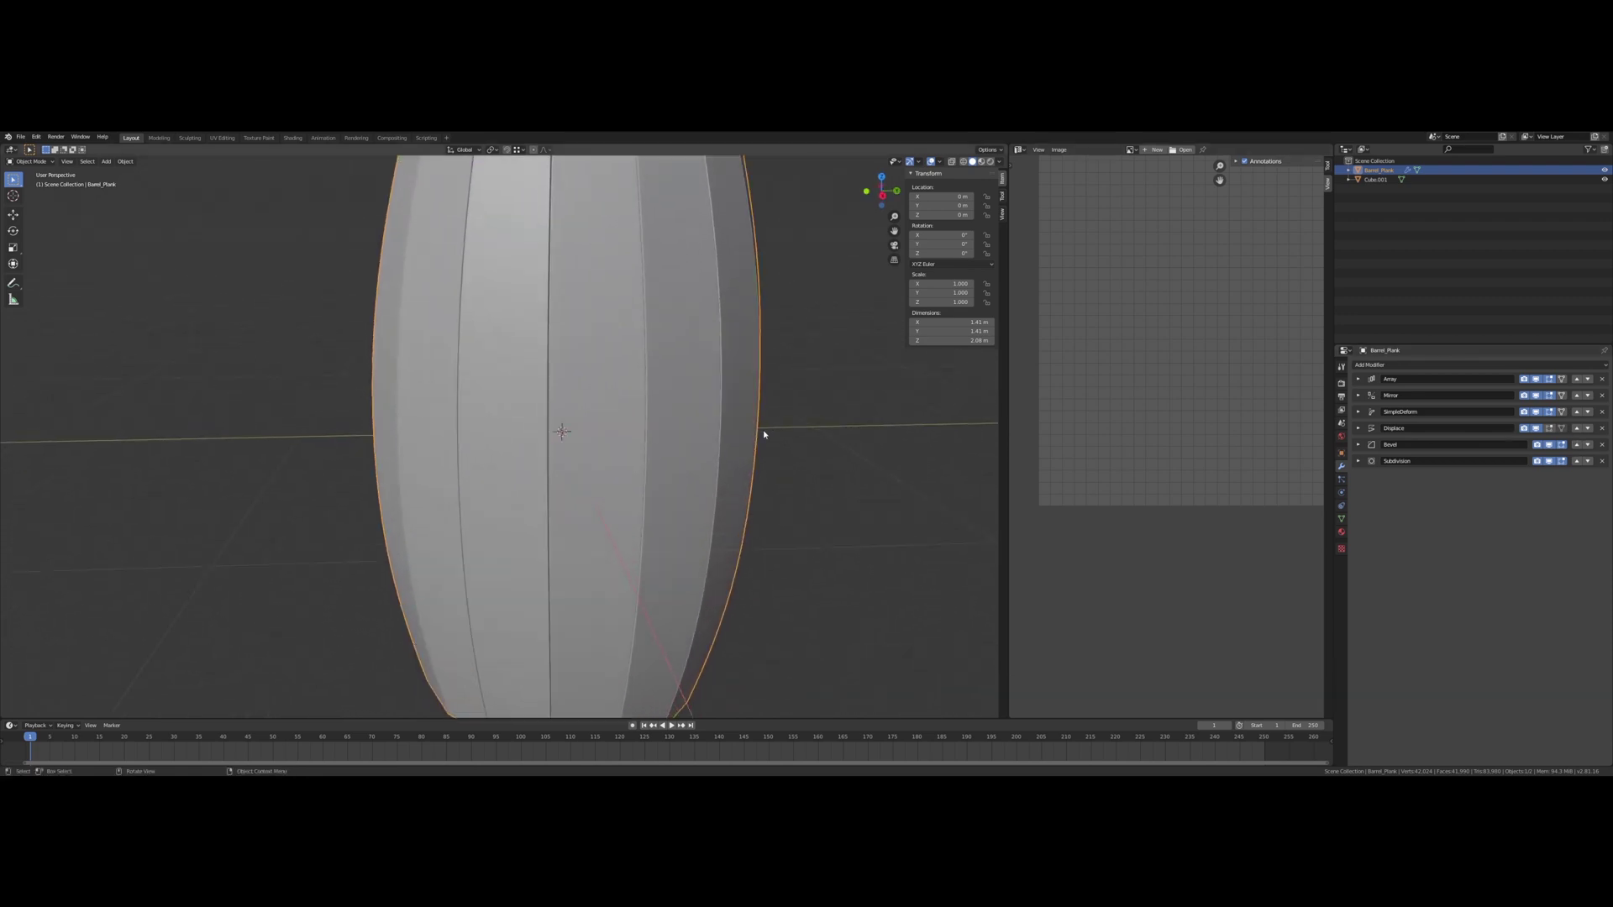
Step: Expand the Displace modifier and raise its strength to 0.1
click(1358, 429)
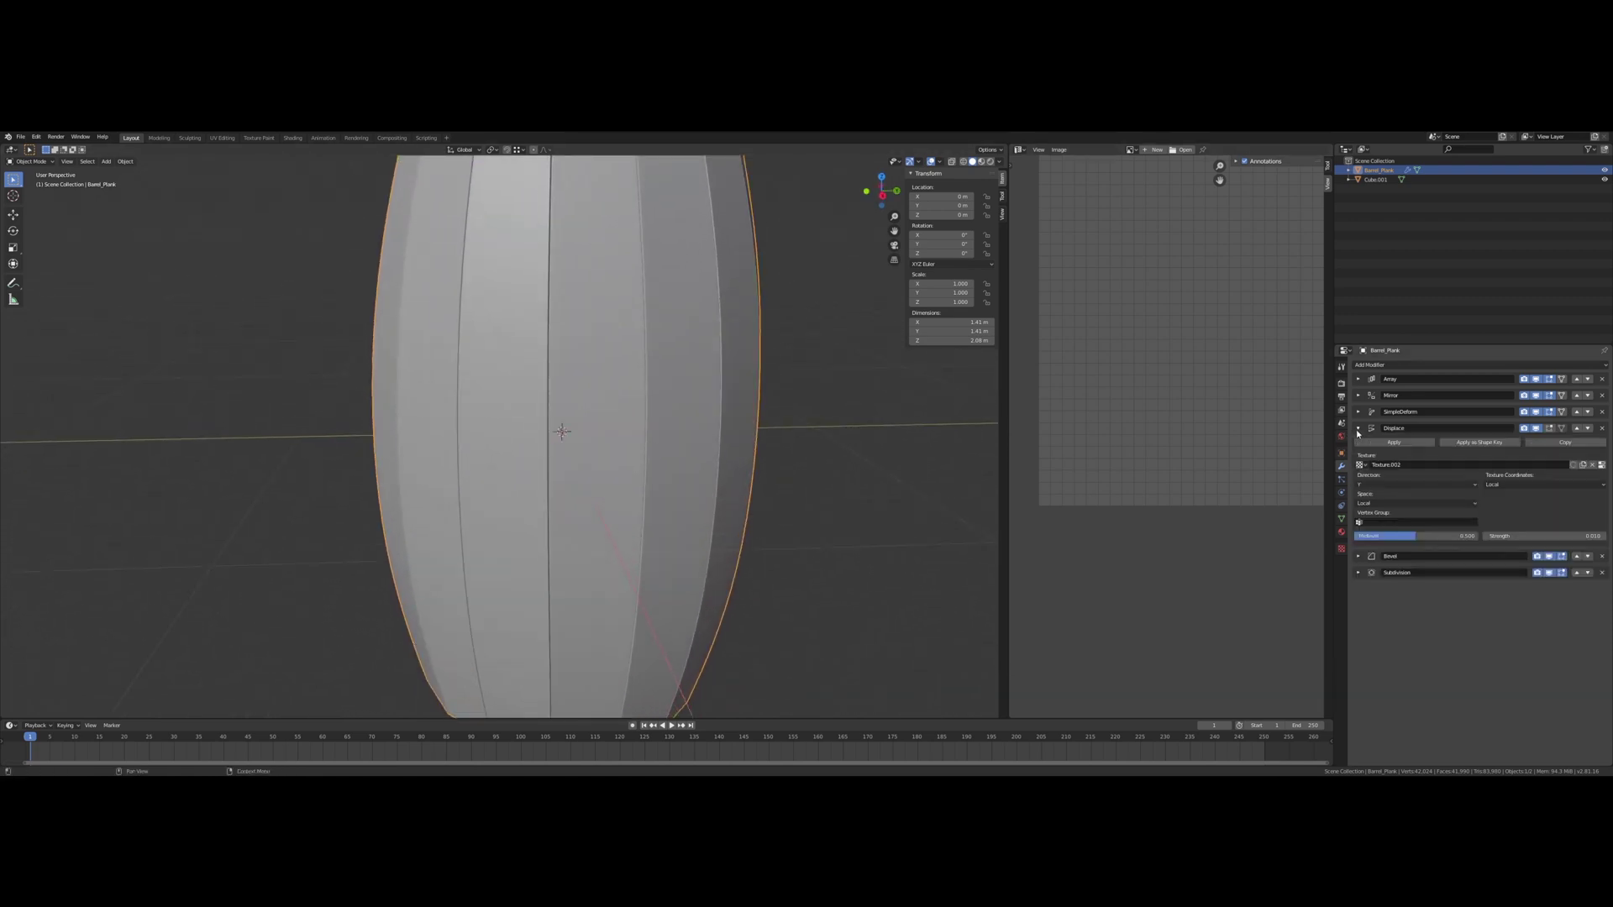
click(1576, 537)
text(0.1)
key(Return)
mouse_move(598, 321)
middle_down()
mouse_move(567, 321)
mouse_move(593, 314)
mouse_move(639, 351)
mouse_move(573, 312)
middle_up()
scroll(567, 321, down, 5)
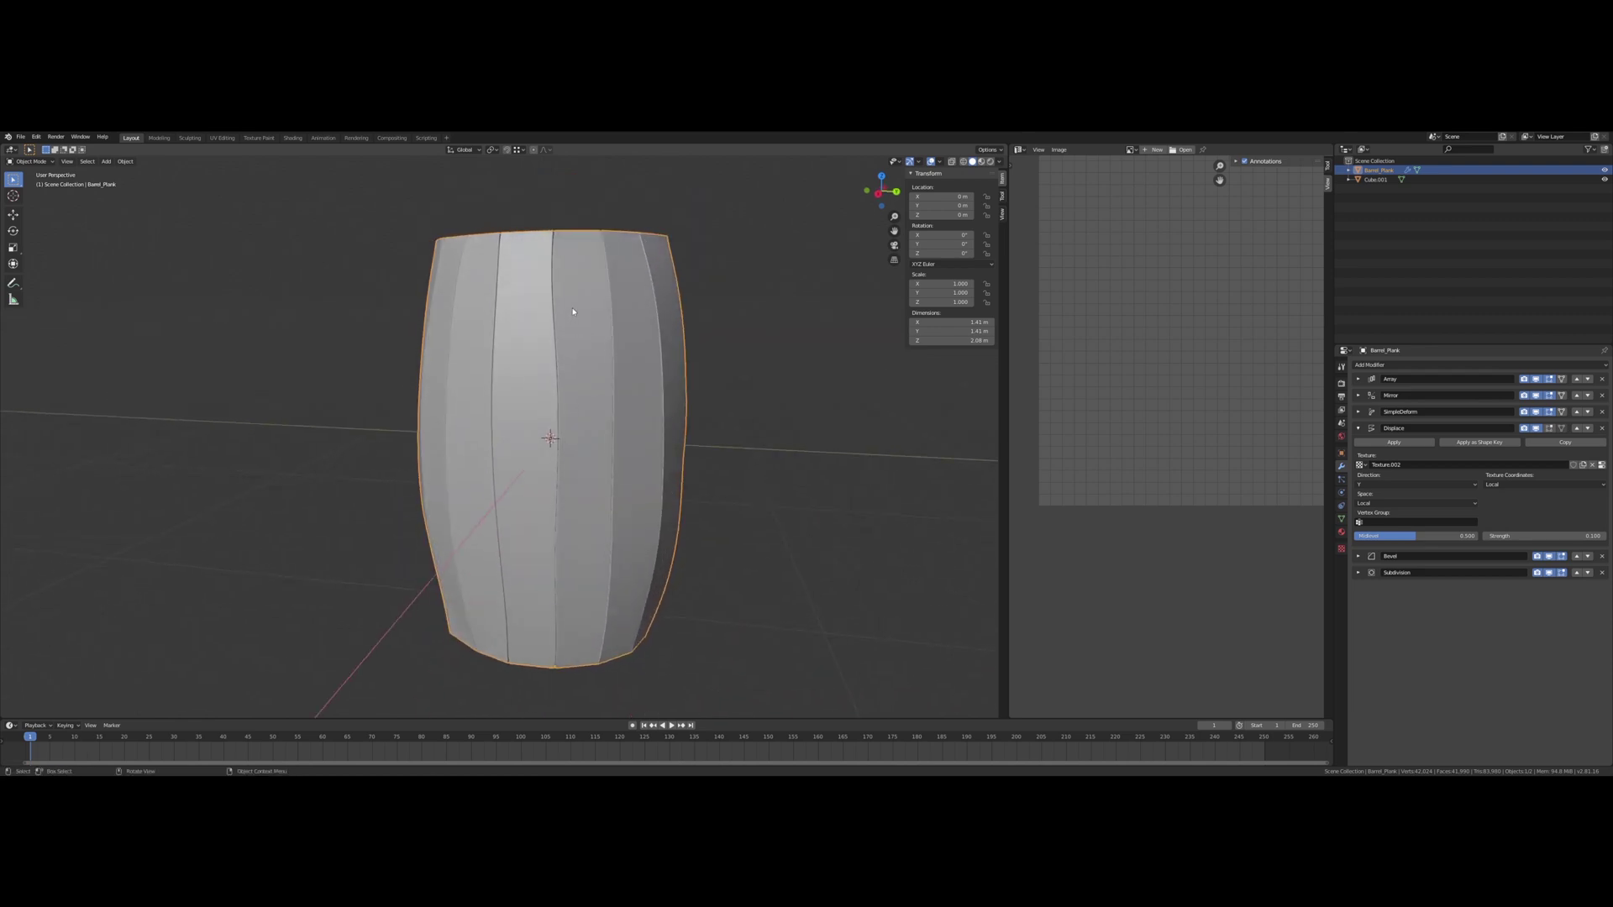
Step: Collapse the Displace modifier's settings and move it above Simple Deform in the stack
click(1358, 428)
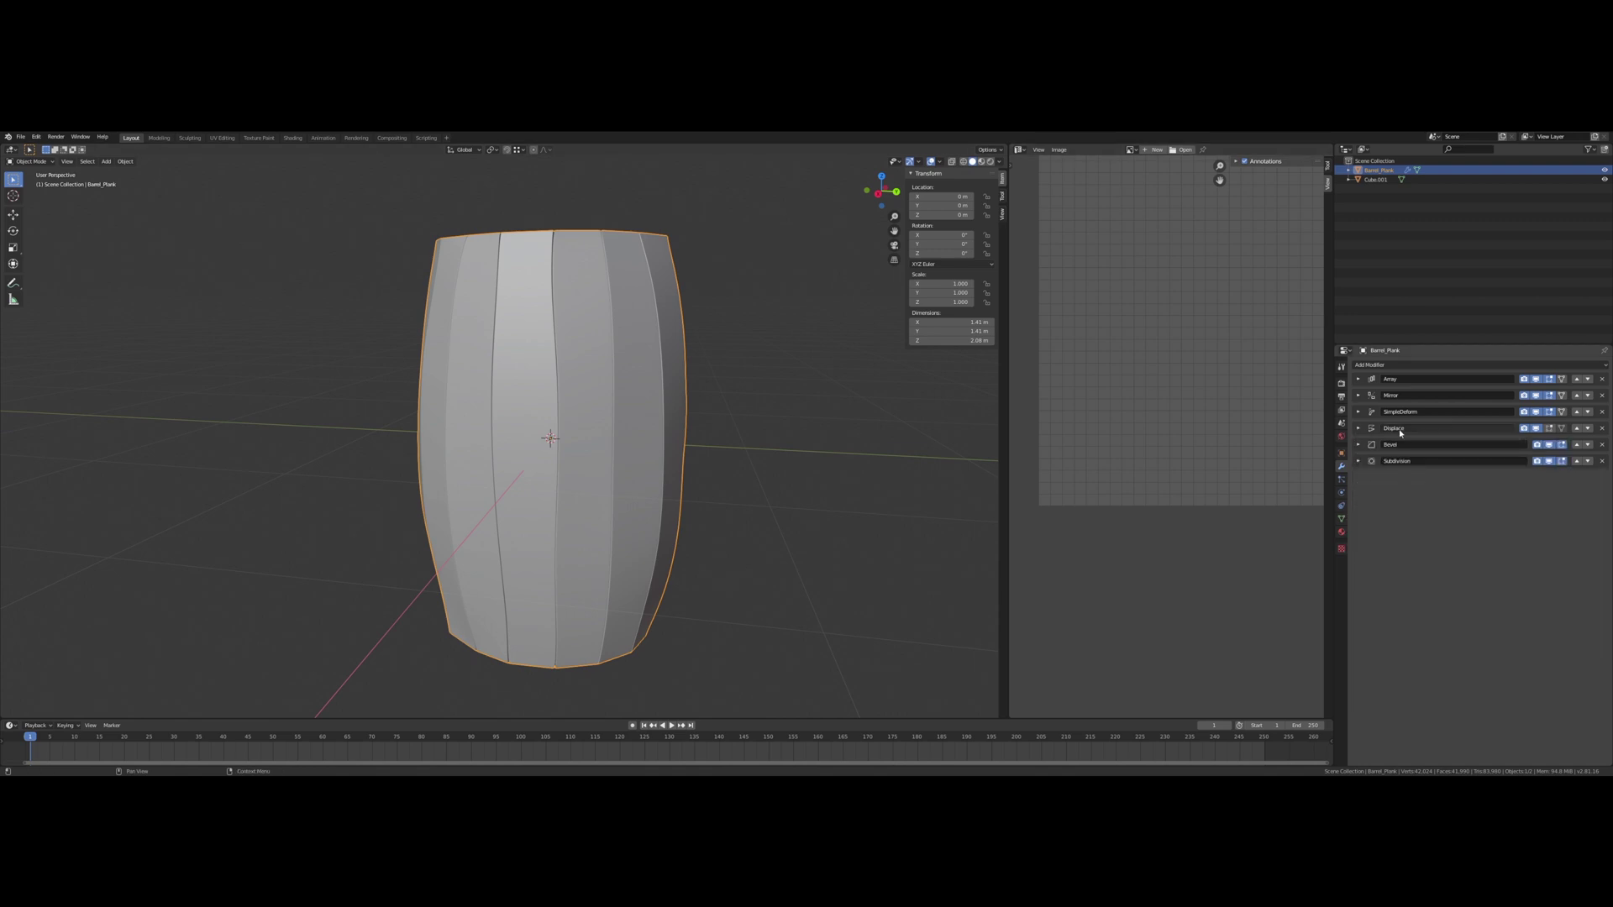
click(1575, 428)
middle_drag(523, 405, 637, 385)
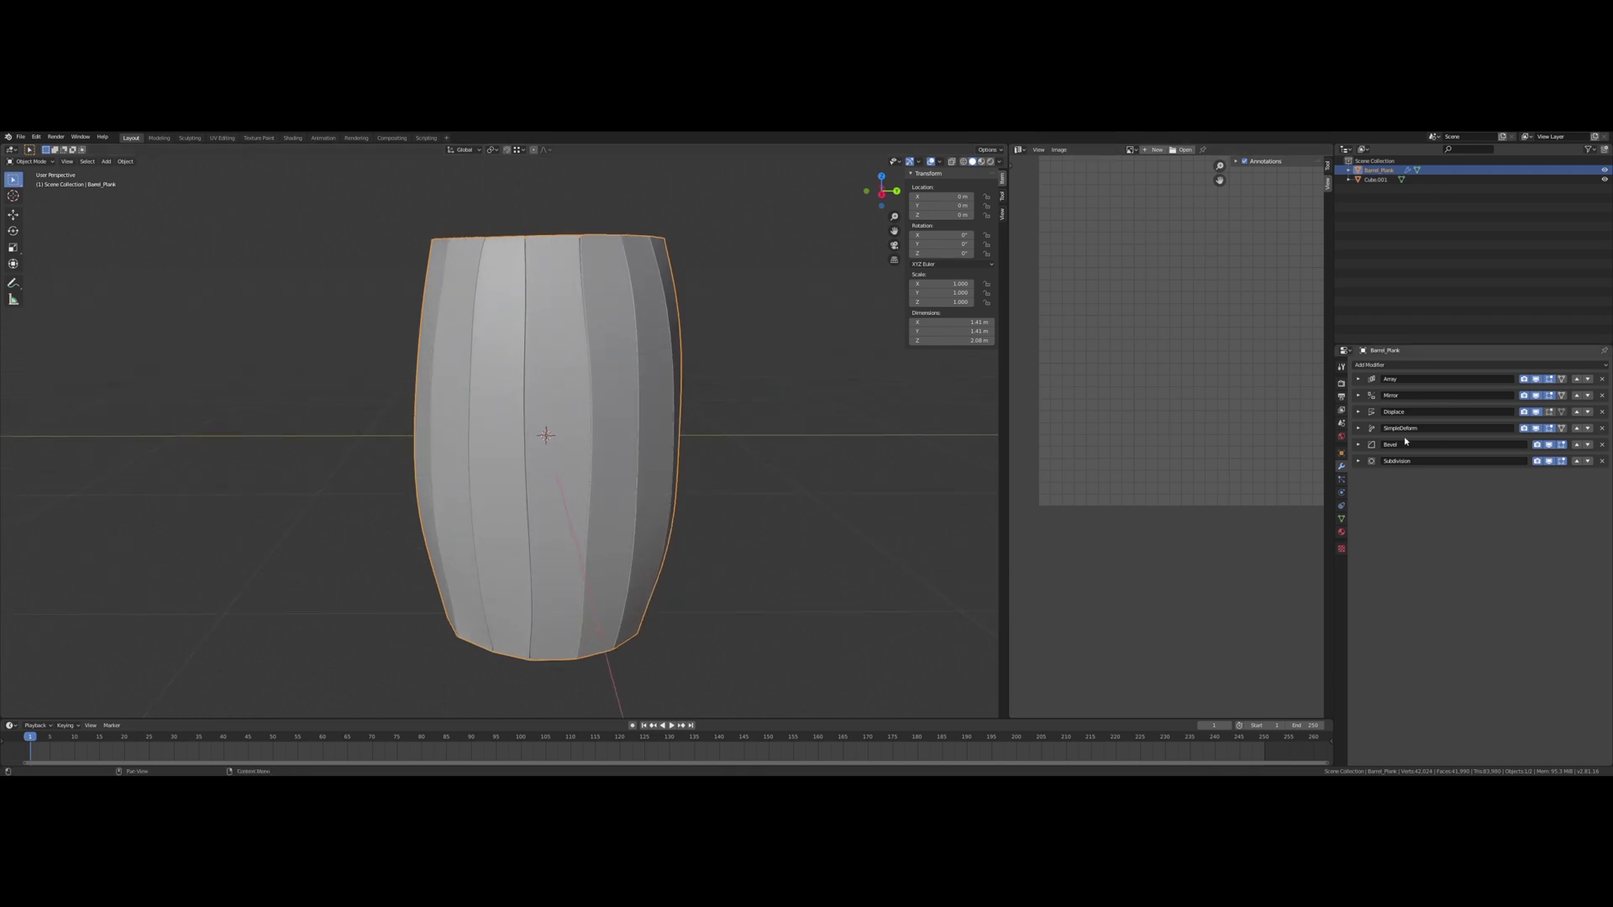
Step: Disable Simple Deform's viewport display, then duplicate the Displace modifier and collapse the original
click(1538, 430)
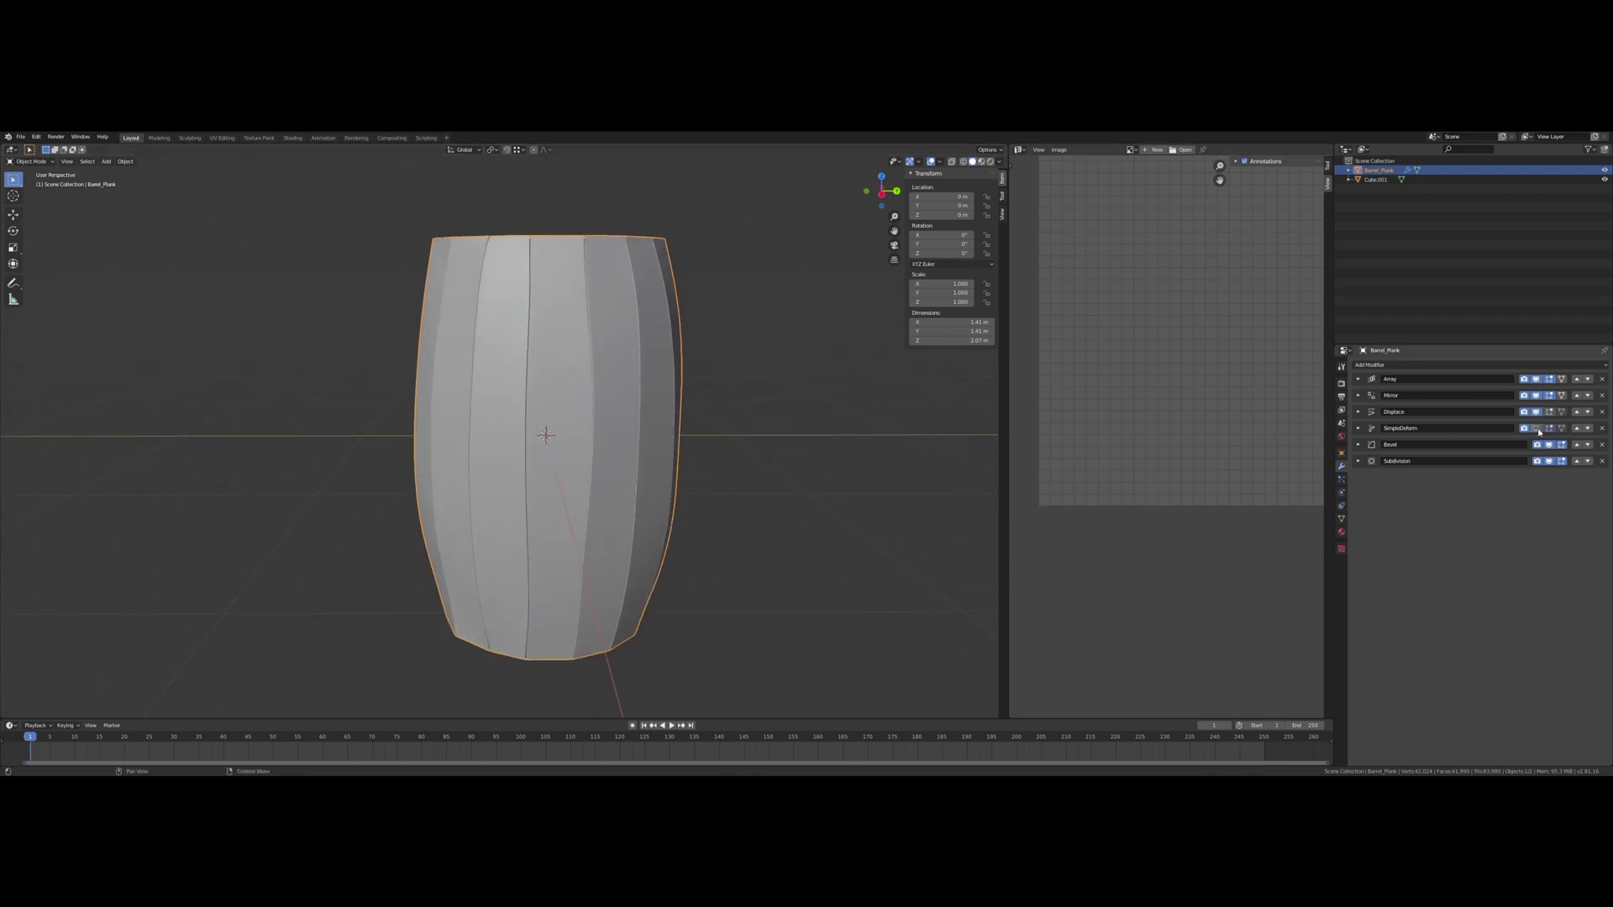
mouse_move(788, 409)
middle_down()
mouse_move(816, 459)
mouse_move(797, 427)
middle_up()
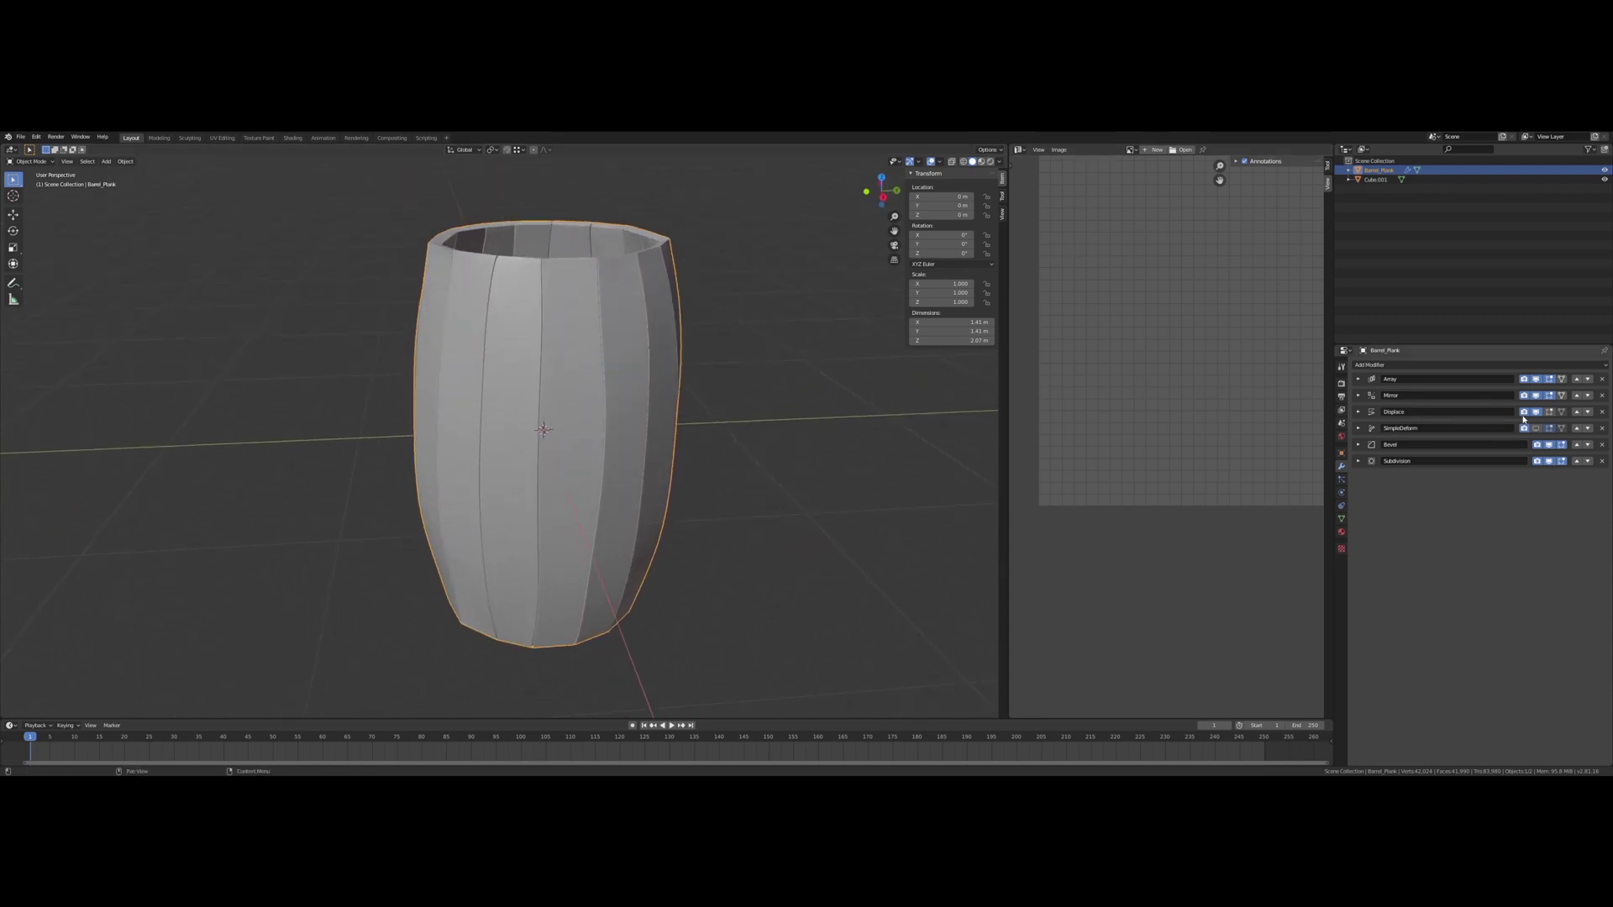
click(1358, 411)
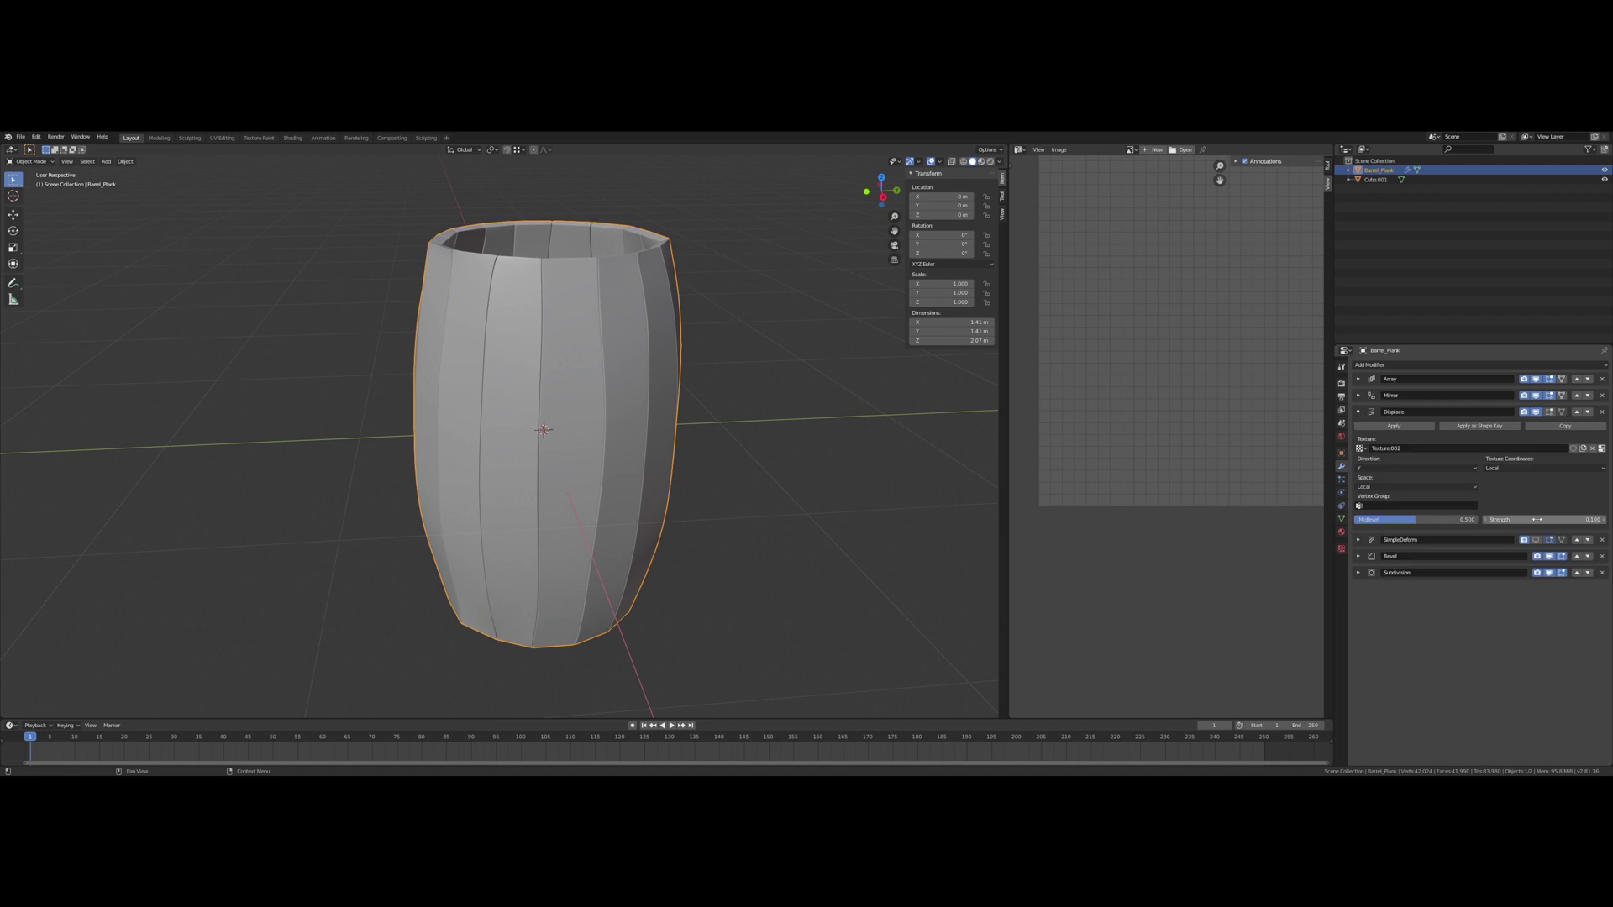
click(1564, 426)
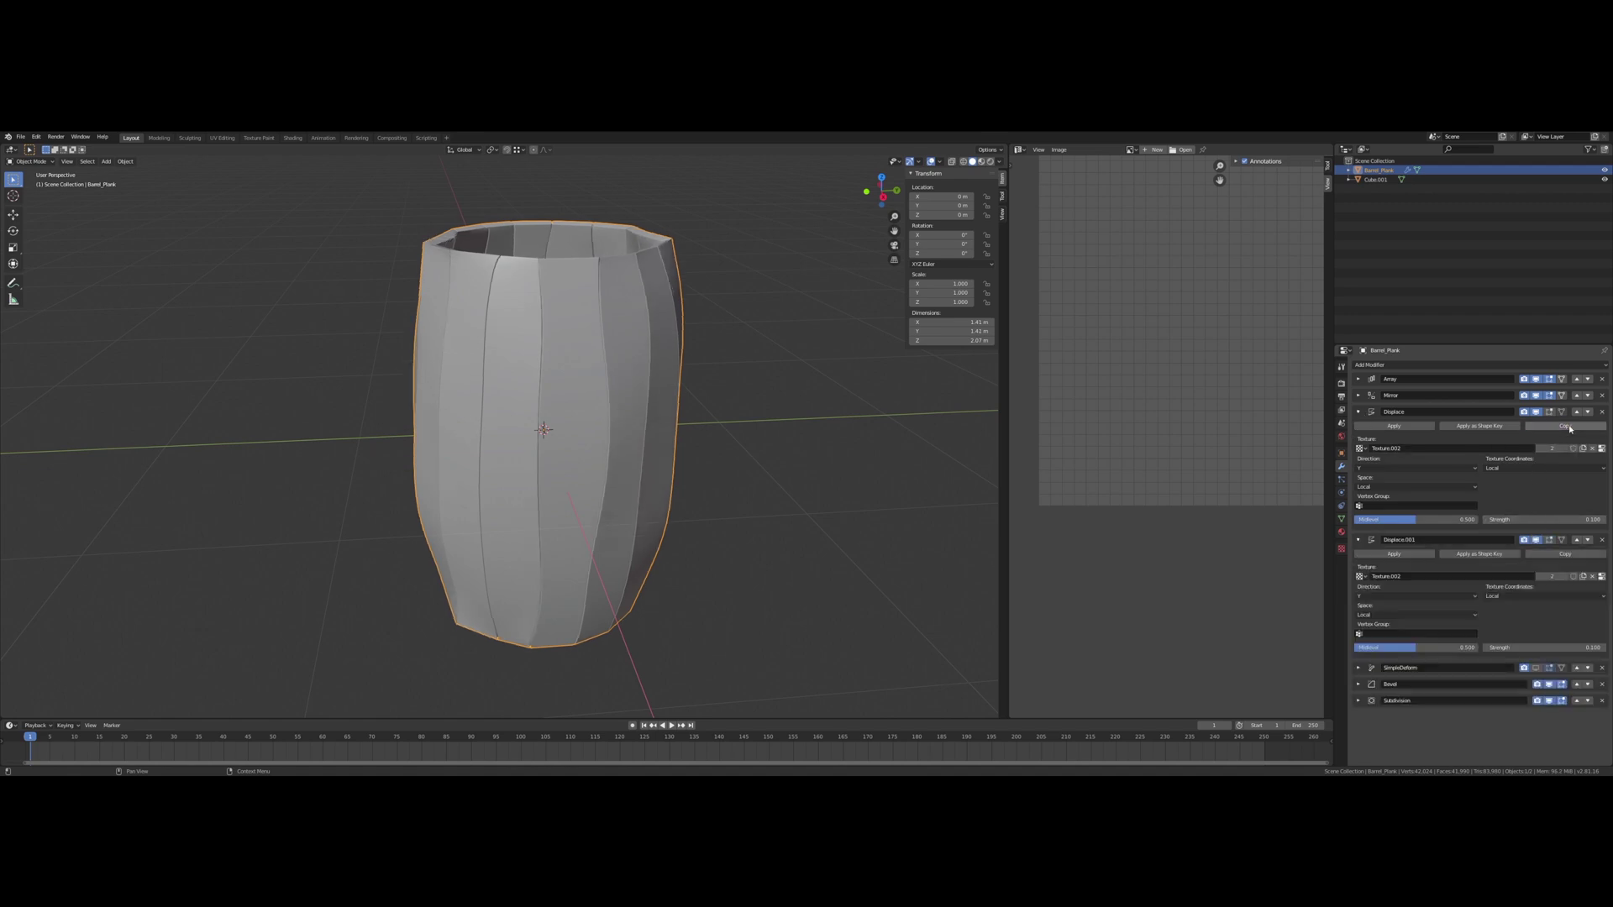
click(1359, 412)
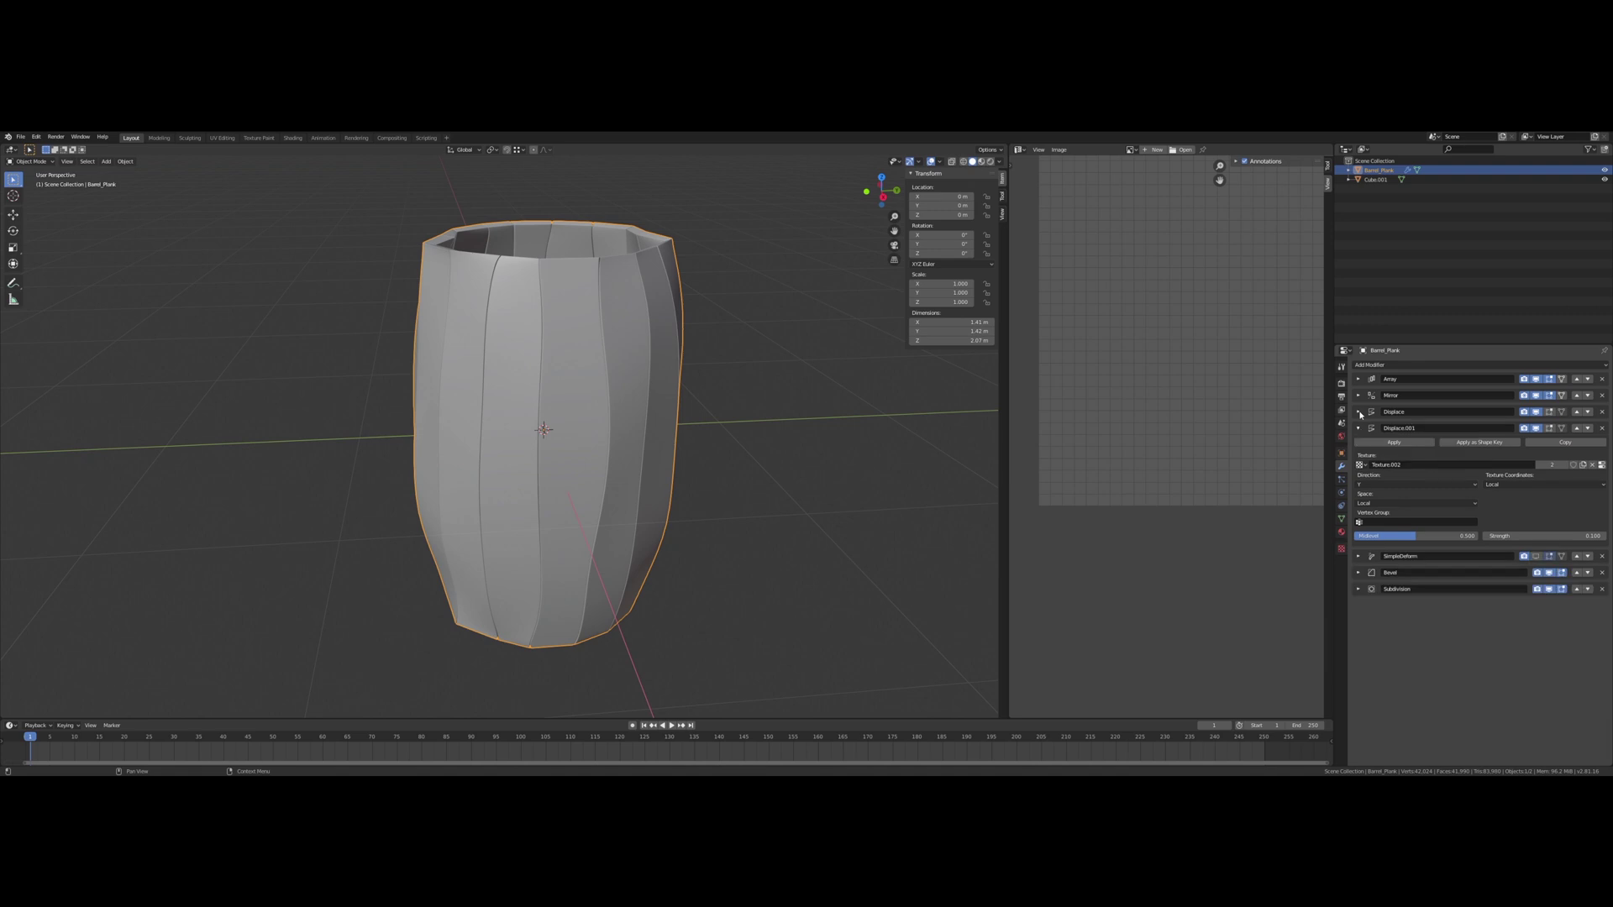
Step: Set the duplicated Displace modifier's direction to X and collapse its settings
click(1395, 485)
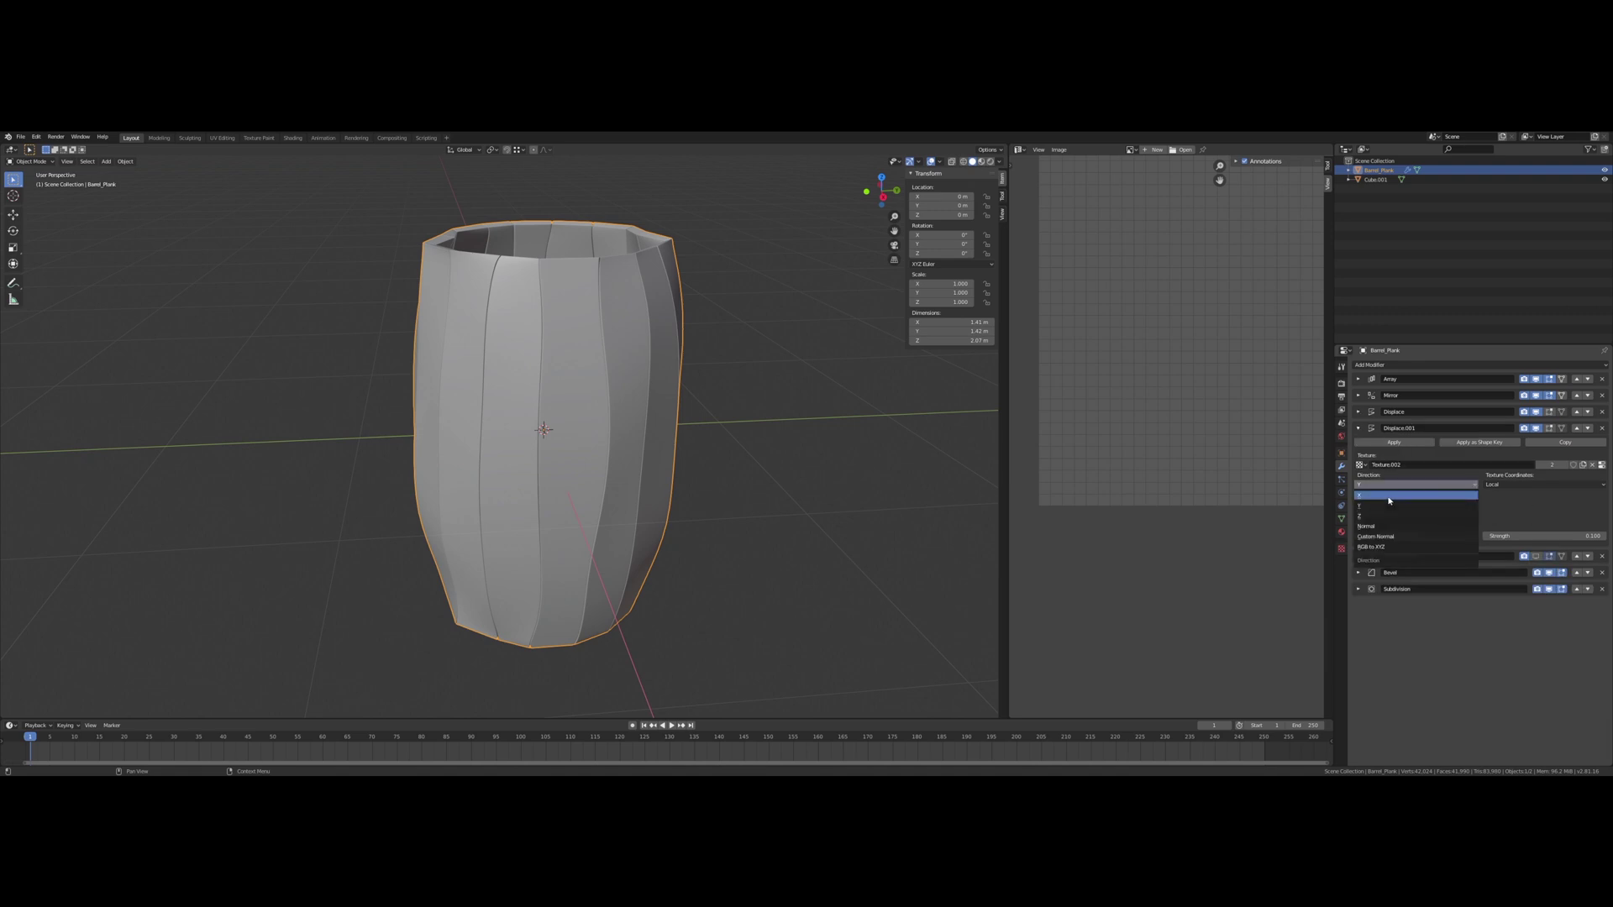
click(1389, 498)
mouse_move(848, 424)
middle_down()
mouse_move(799, 466)
mouse_move(864, 447)
middle_up()
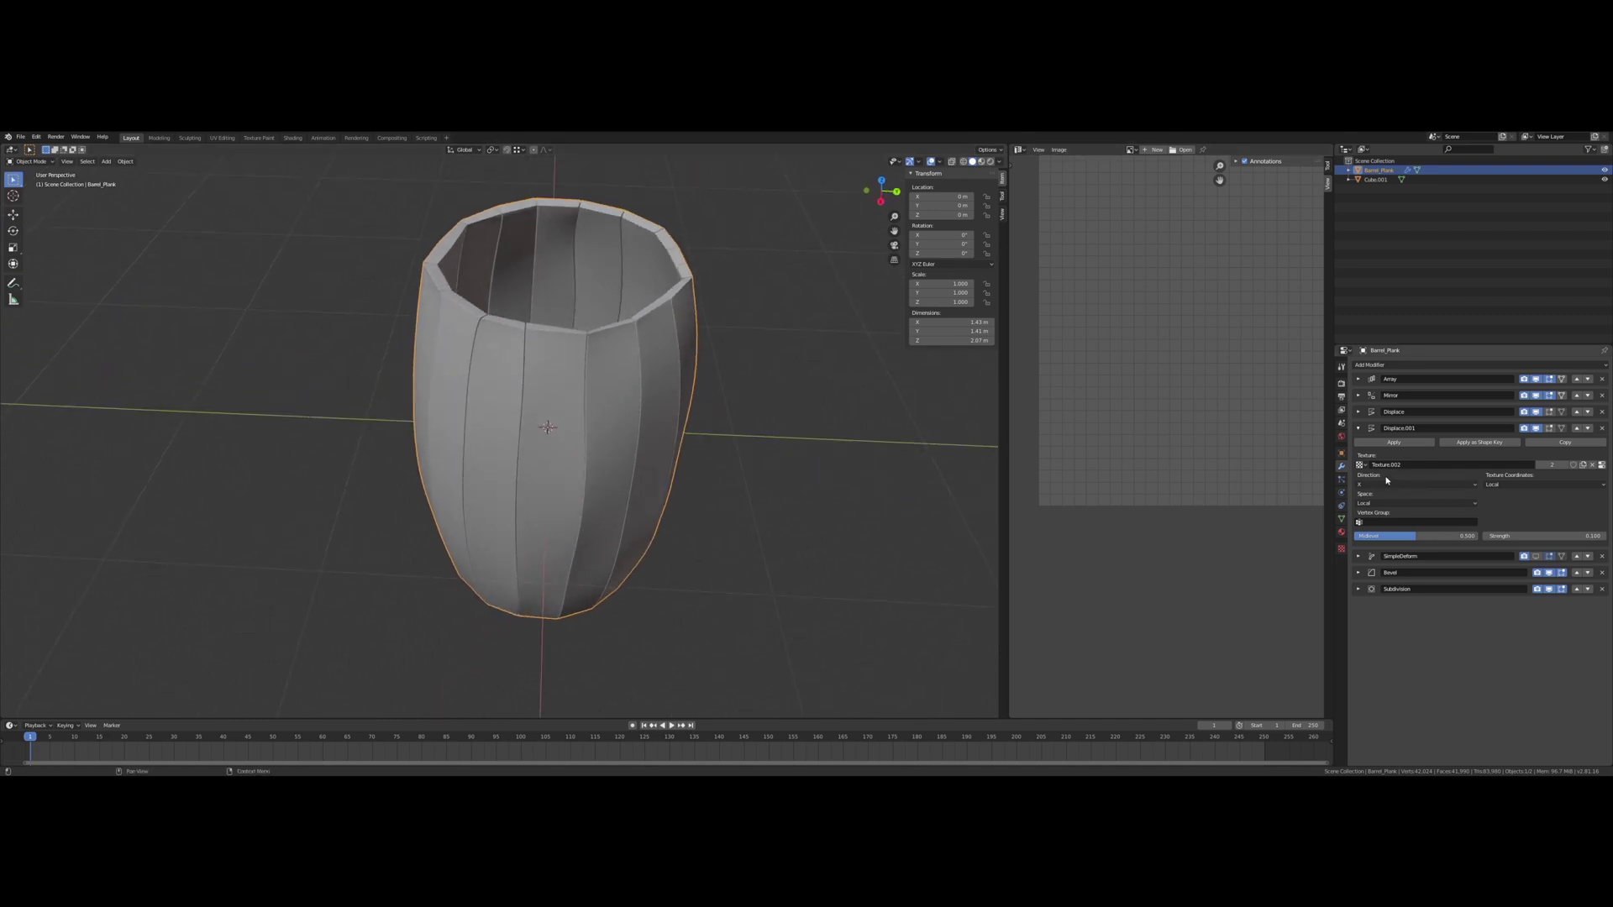
click(1358, 428)
middle_drag(756, 436, 705, 406)
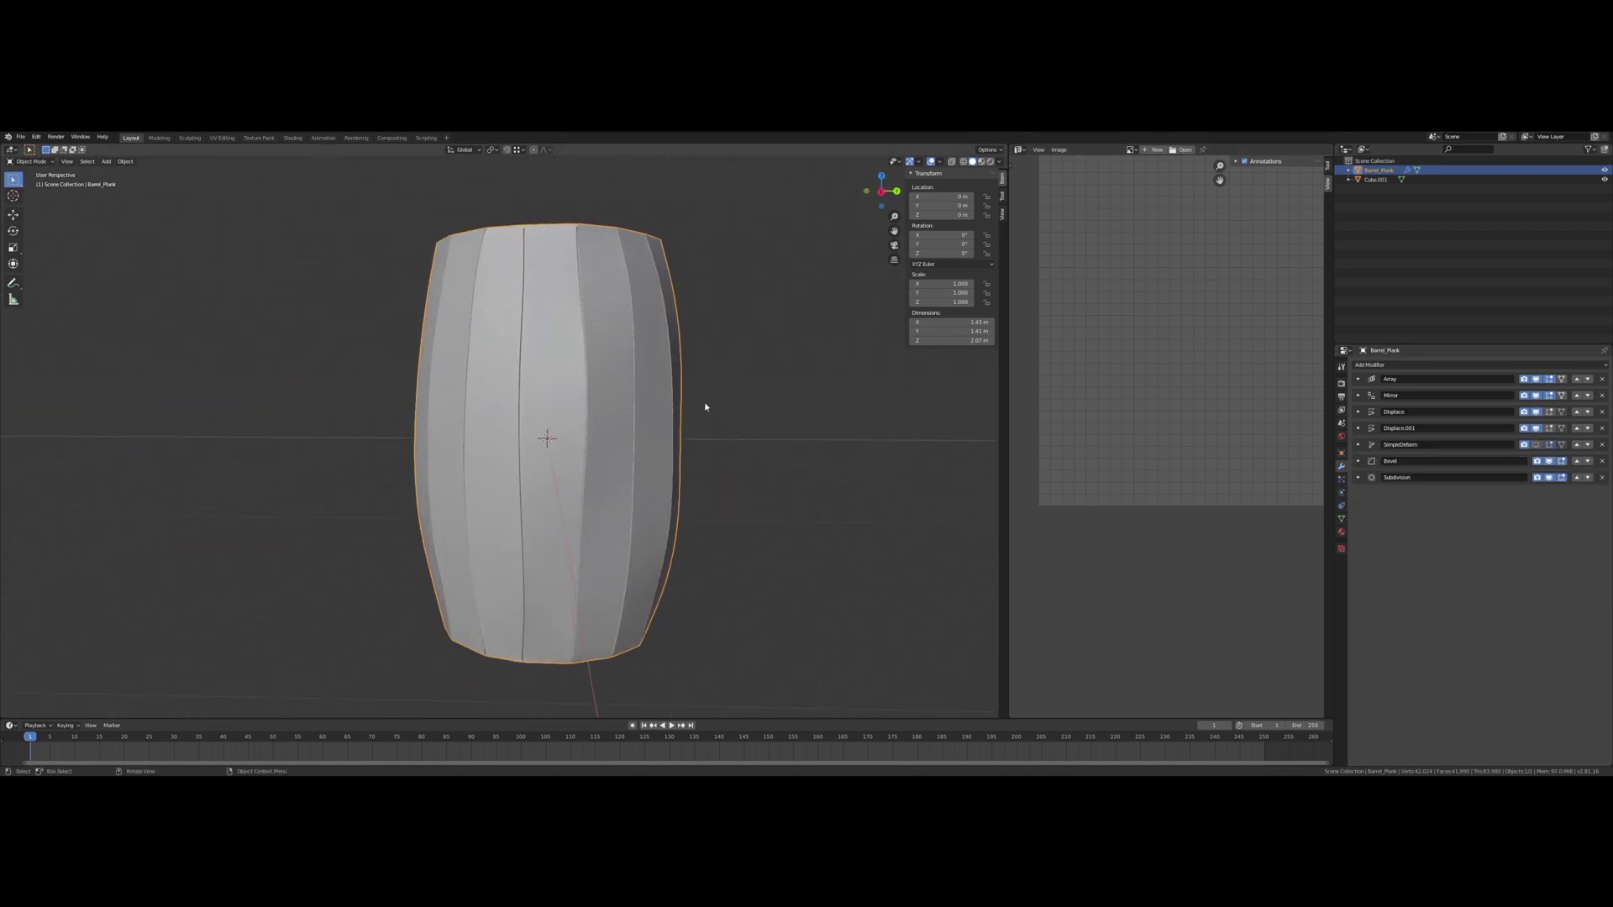
Step: Turn Simple Deform's viewport display back on and inspect the barrel's planks
click(1537, 445)
scroll(790, 445, down, 2)
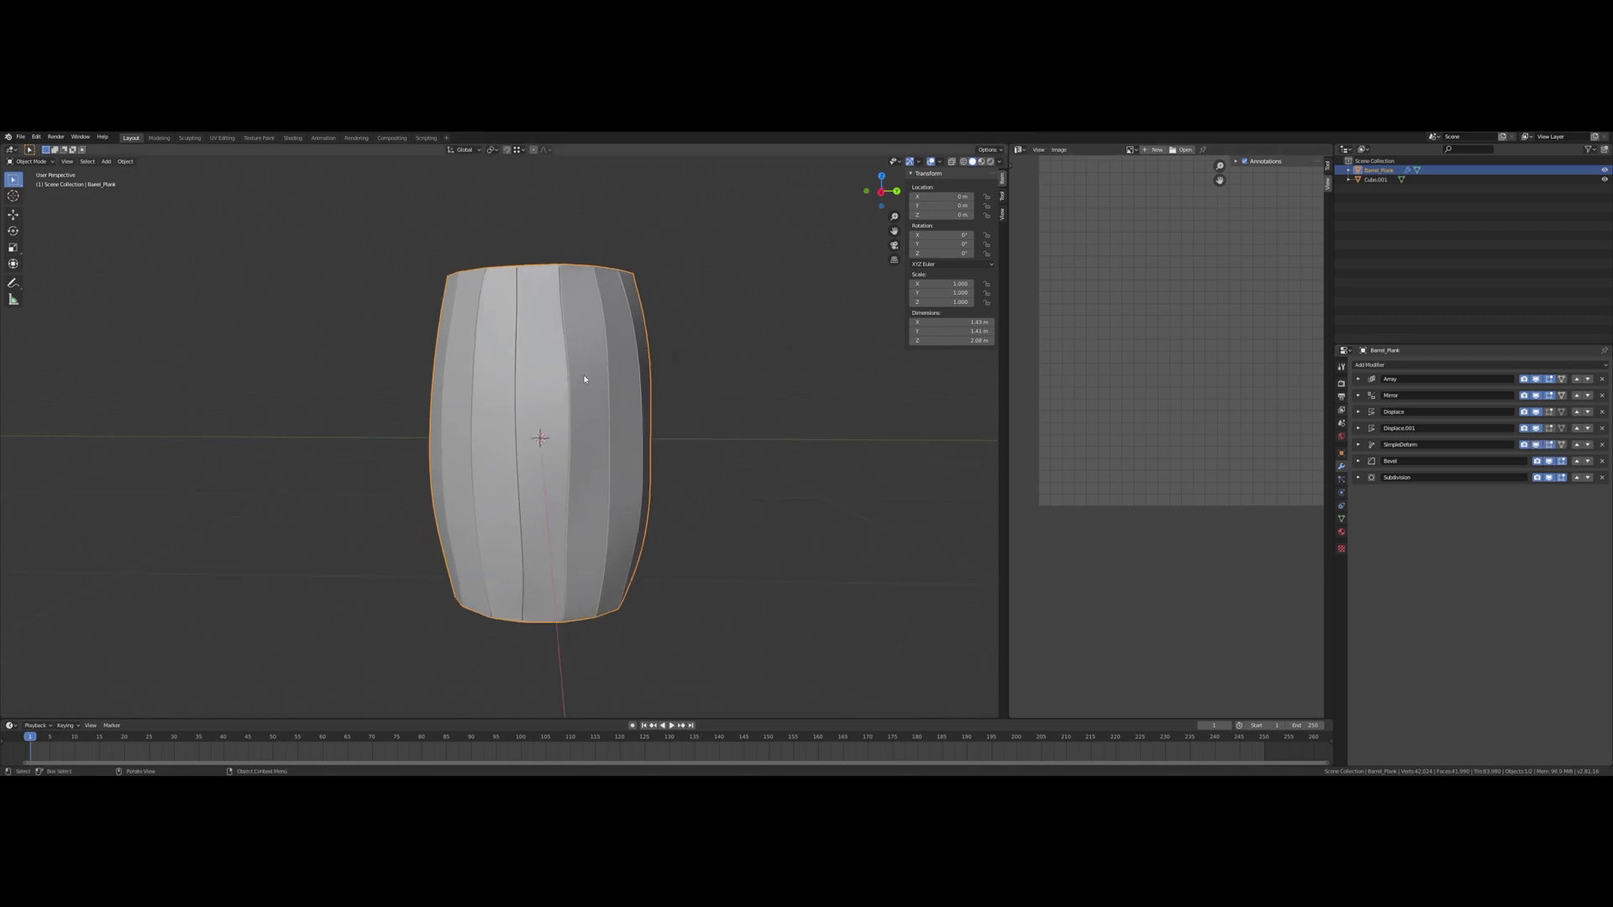
middle_drag(587, 380, 564, 344)
scroll(608, 378, up, 3)
scroll(605, 368, up, 2)
scroll(564, 343, down, 3)
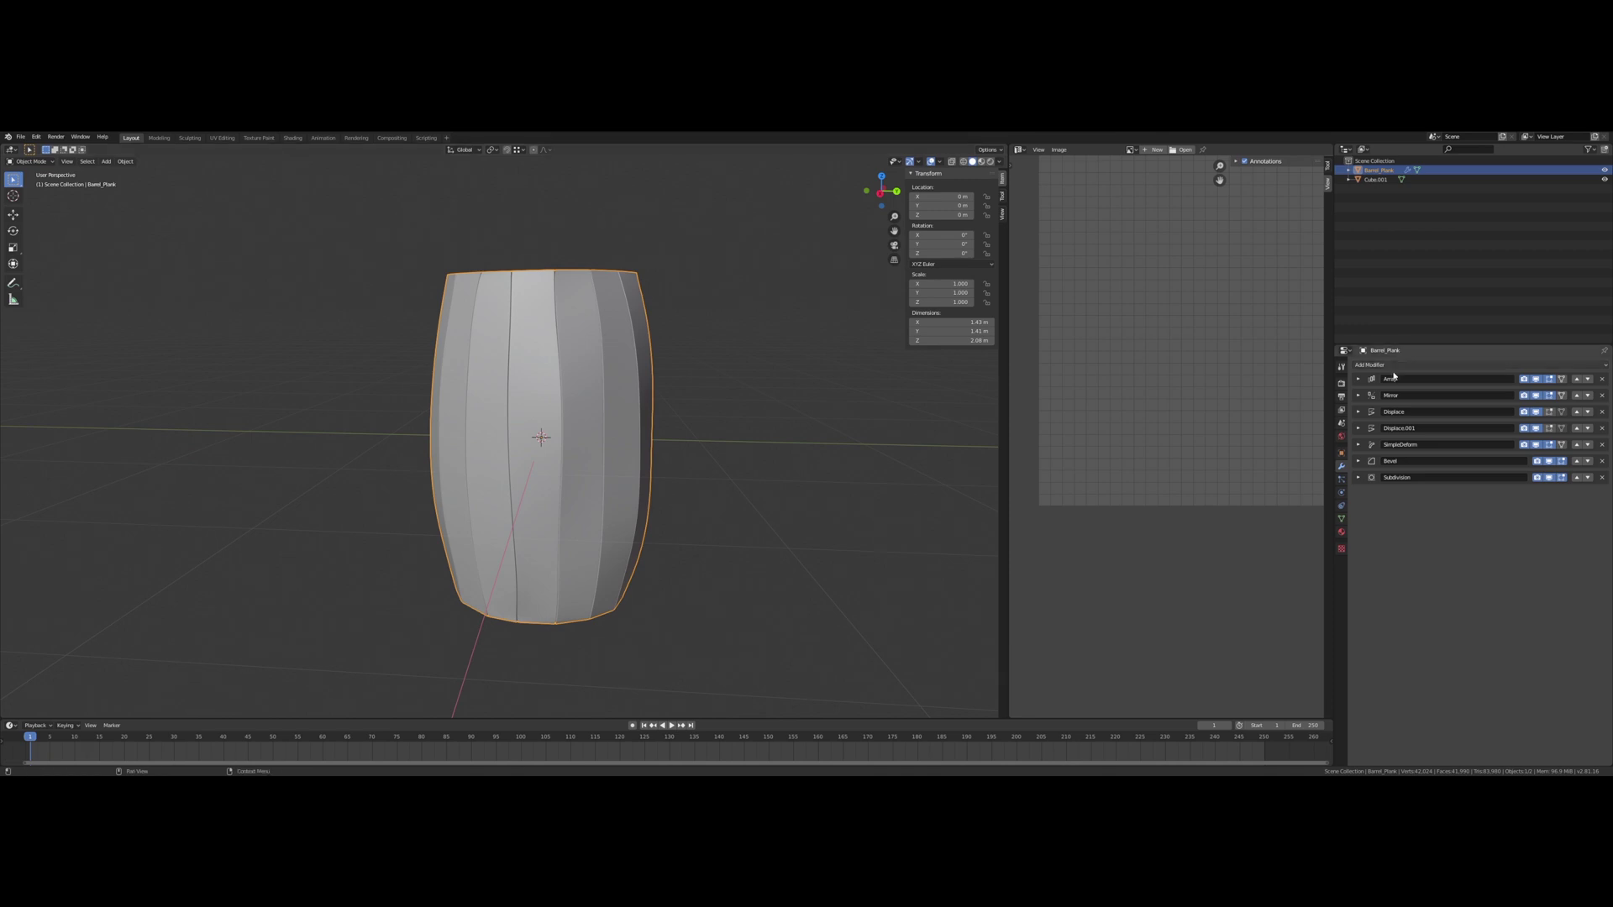
Step: Set the Y-direction Displace modifier's strength to 0.075 and the X-direction copy's strength to 0.05
click(1359, 428)
click(1358, 412)
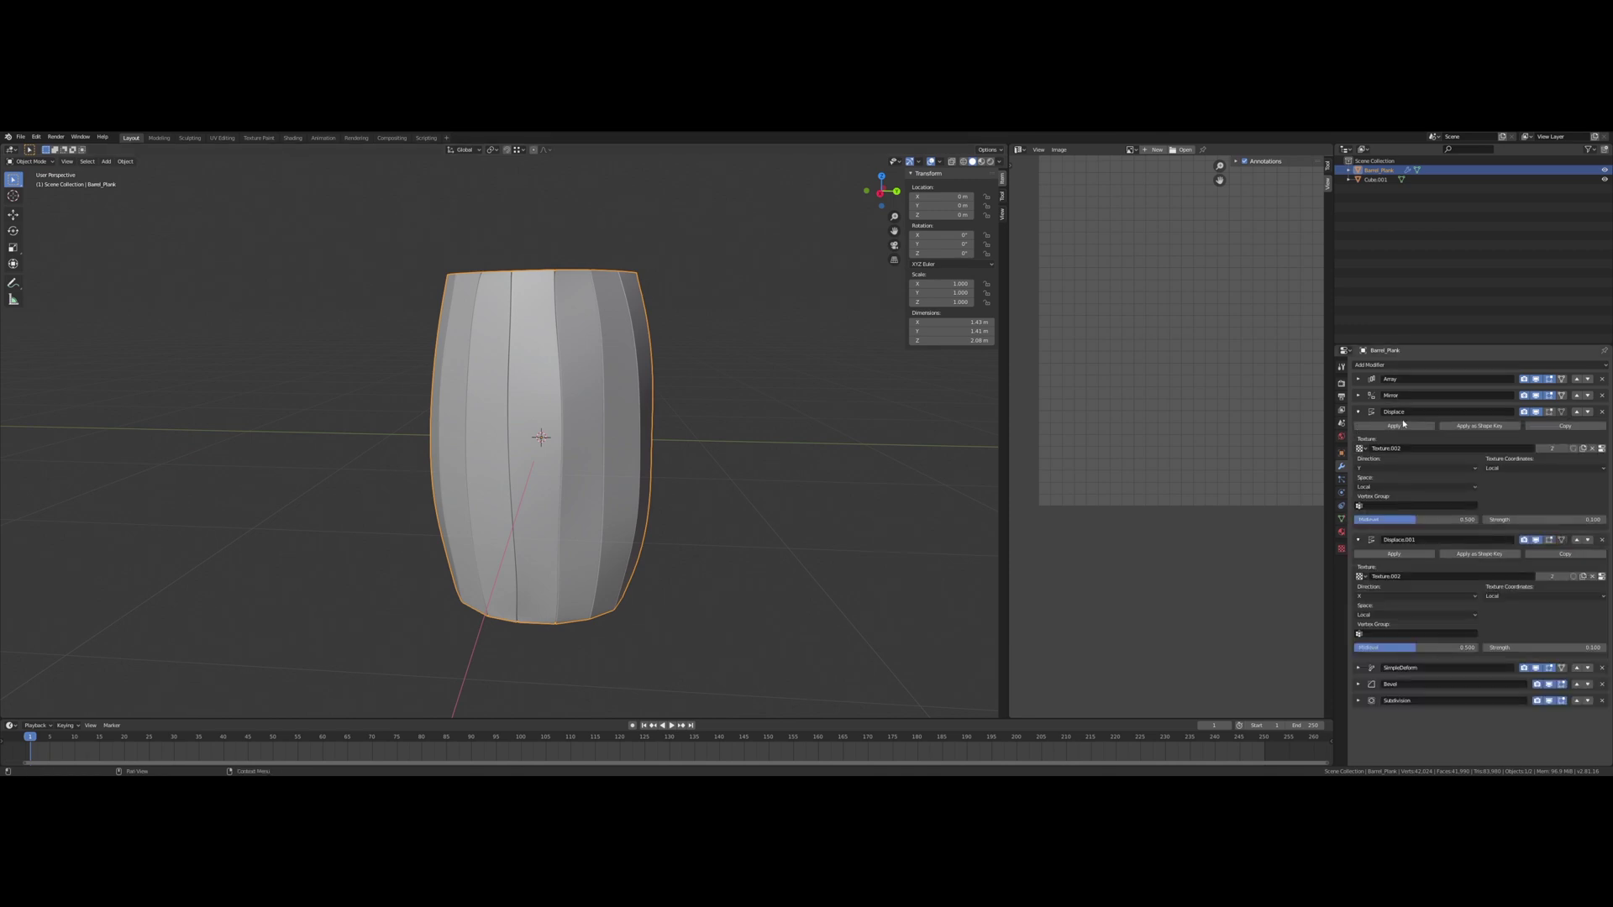
click(1525, 522)
key(Return)
key(Return)
middle_drag(577, 417, 495, 410)
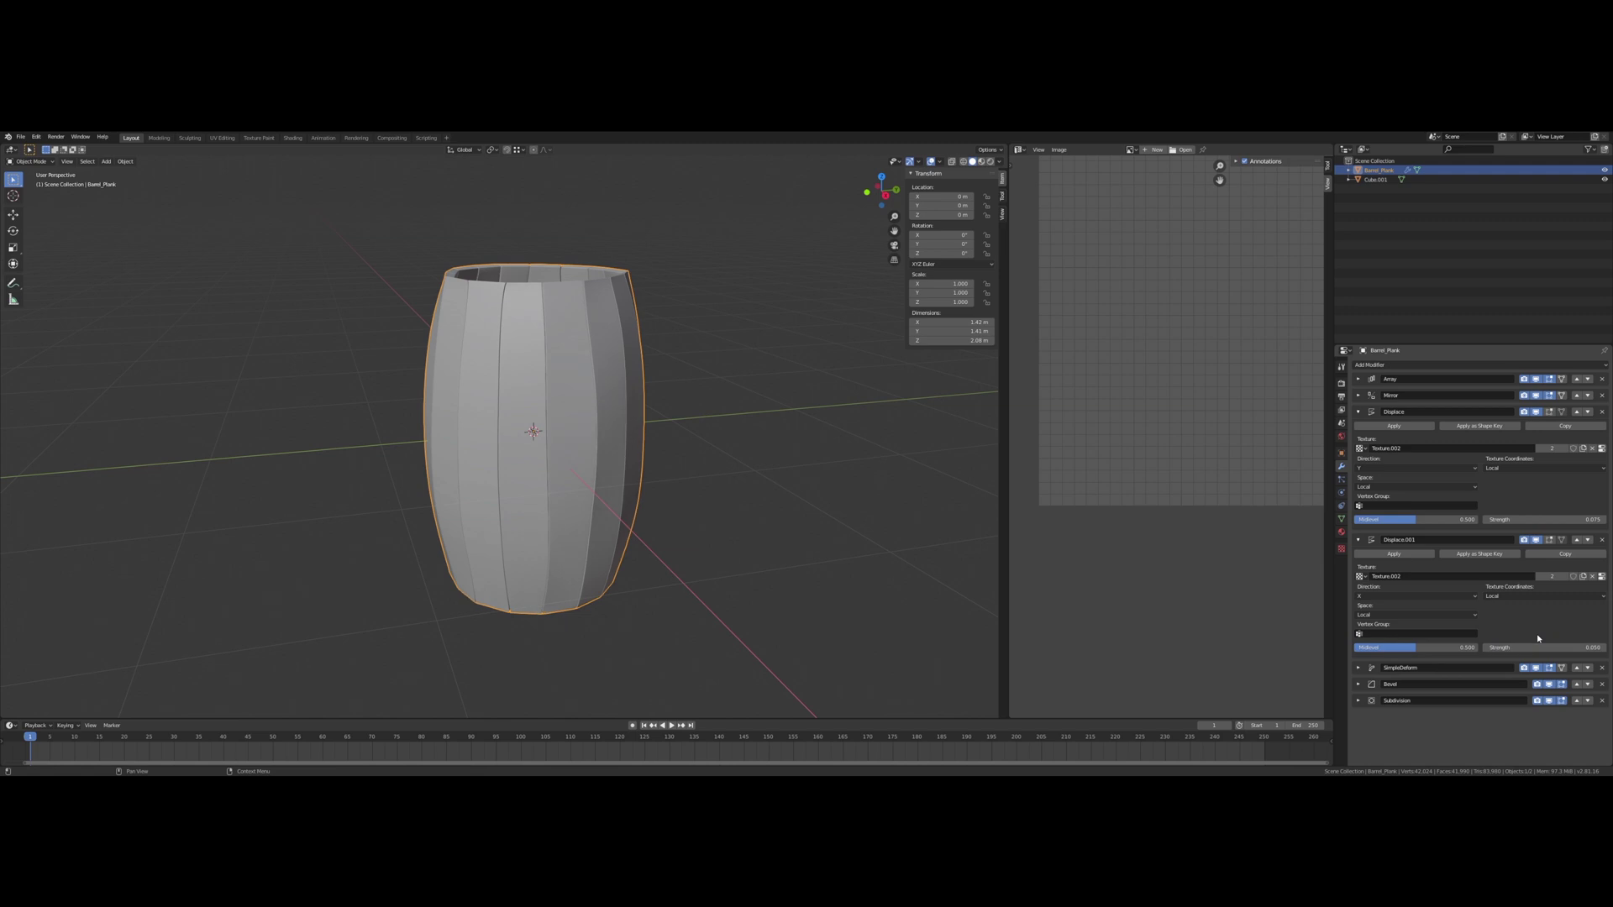
Step: Readjust the Y-direction Displace modifier's strength and collapse both Displace modifiers
click(1562, 517)
key(Return)
click(1357, 411)
click(1357, 428)
middle_drag(361, 352, 447, 331)
scroll(486, 307, up, 3)
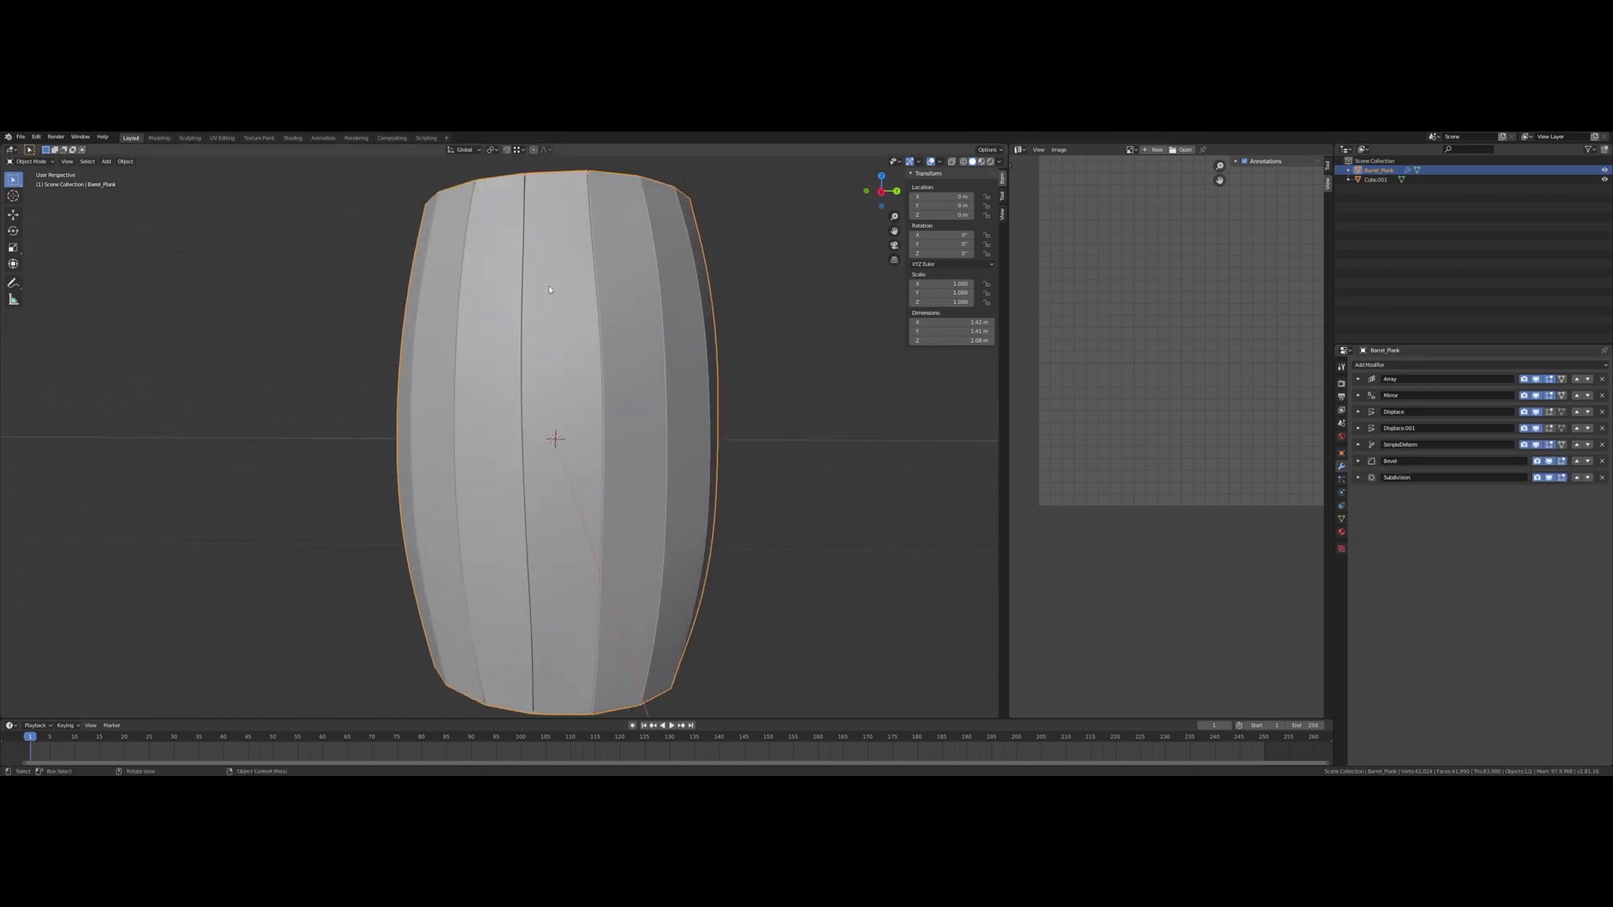
middle_drag(550, 291, 603, 311)
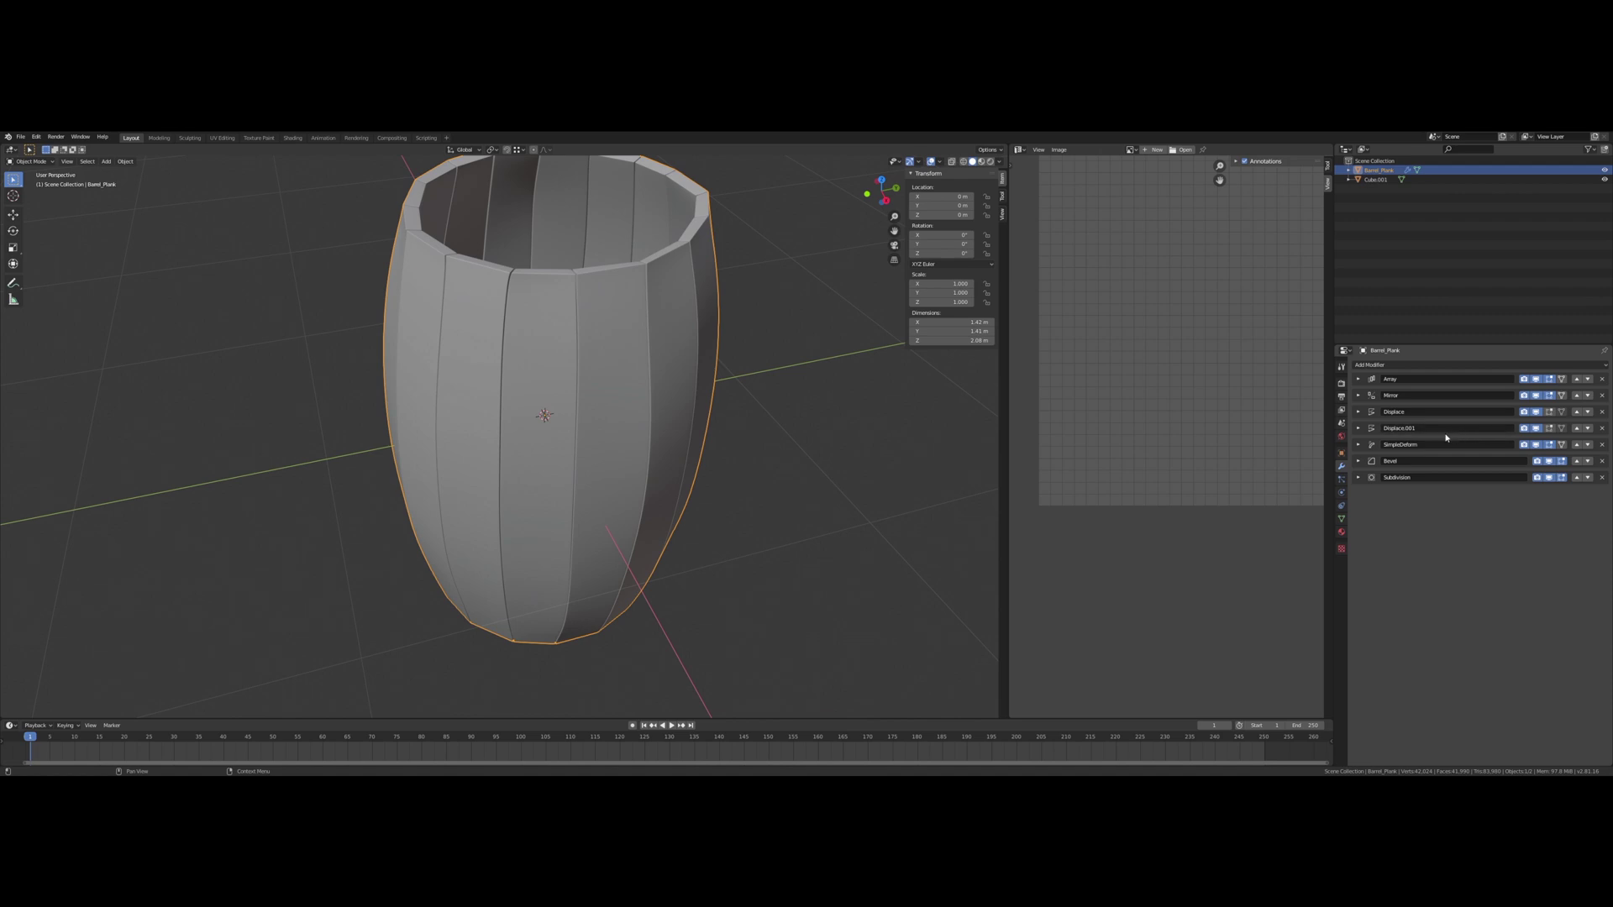
Step: Duplicate the X-direction Displace modifier and set the new copy's direction to Z
click(1359, 429)
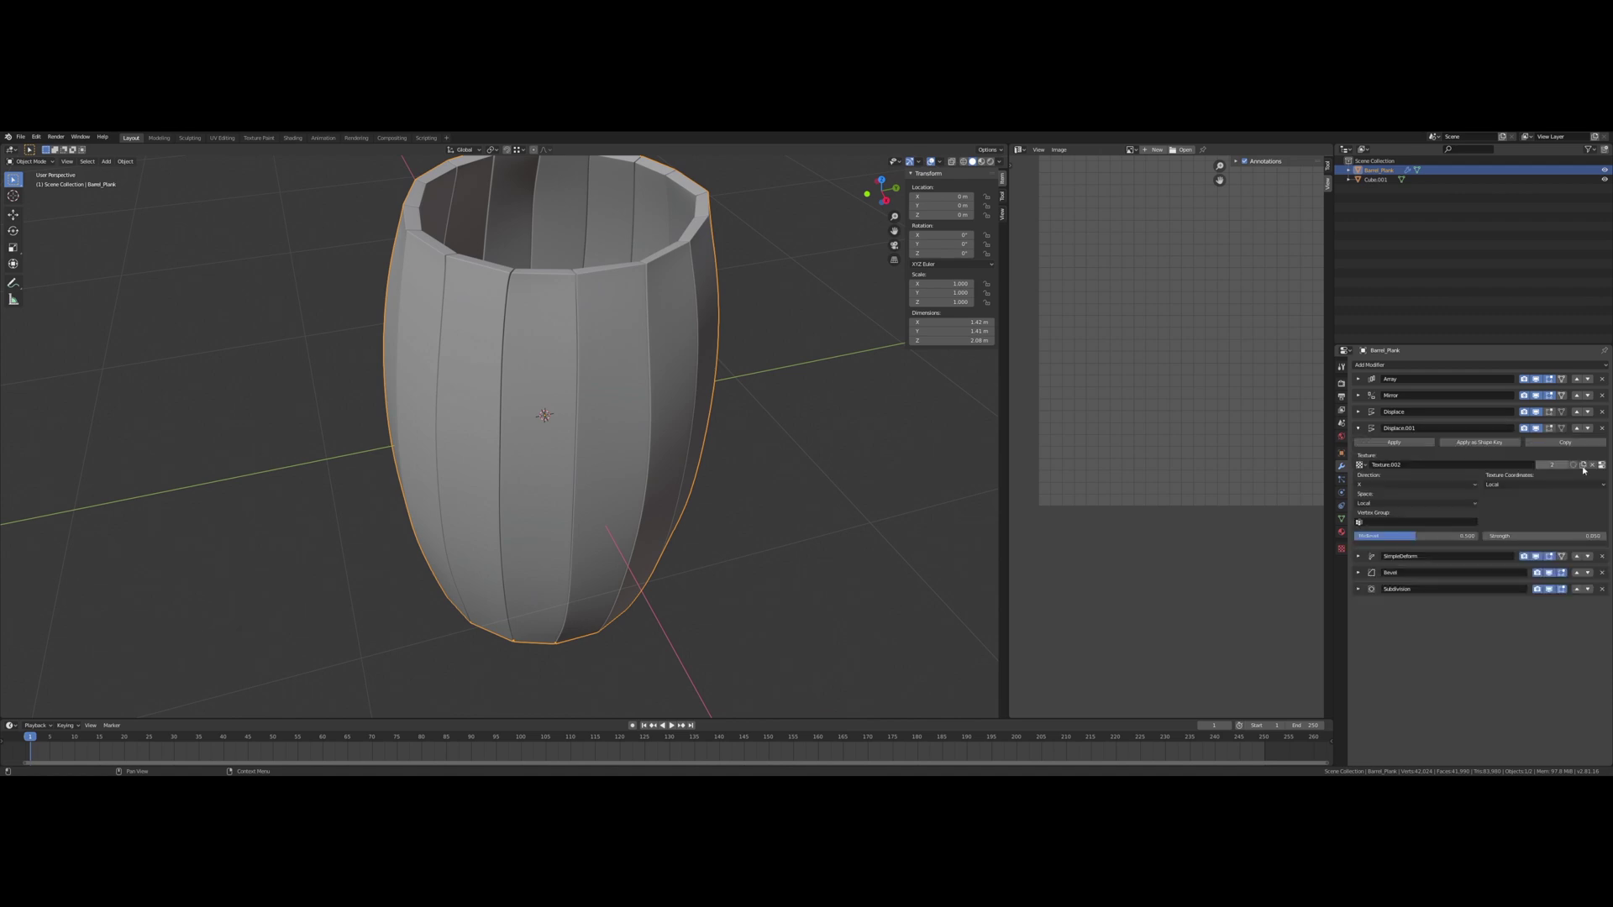
click(1565, 442)
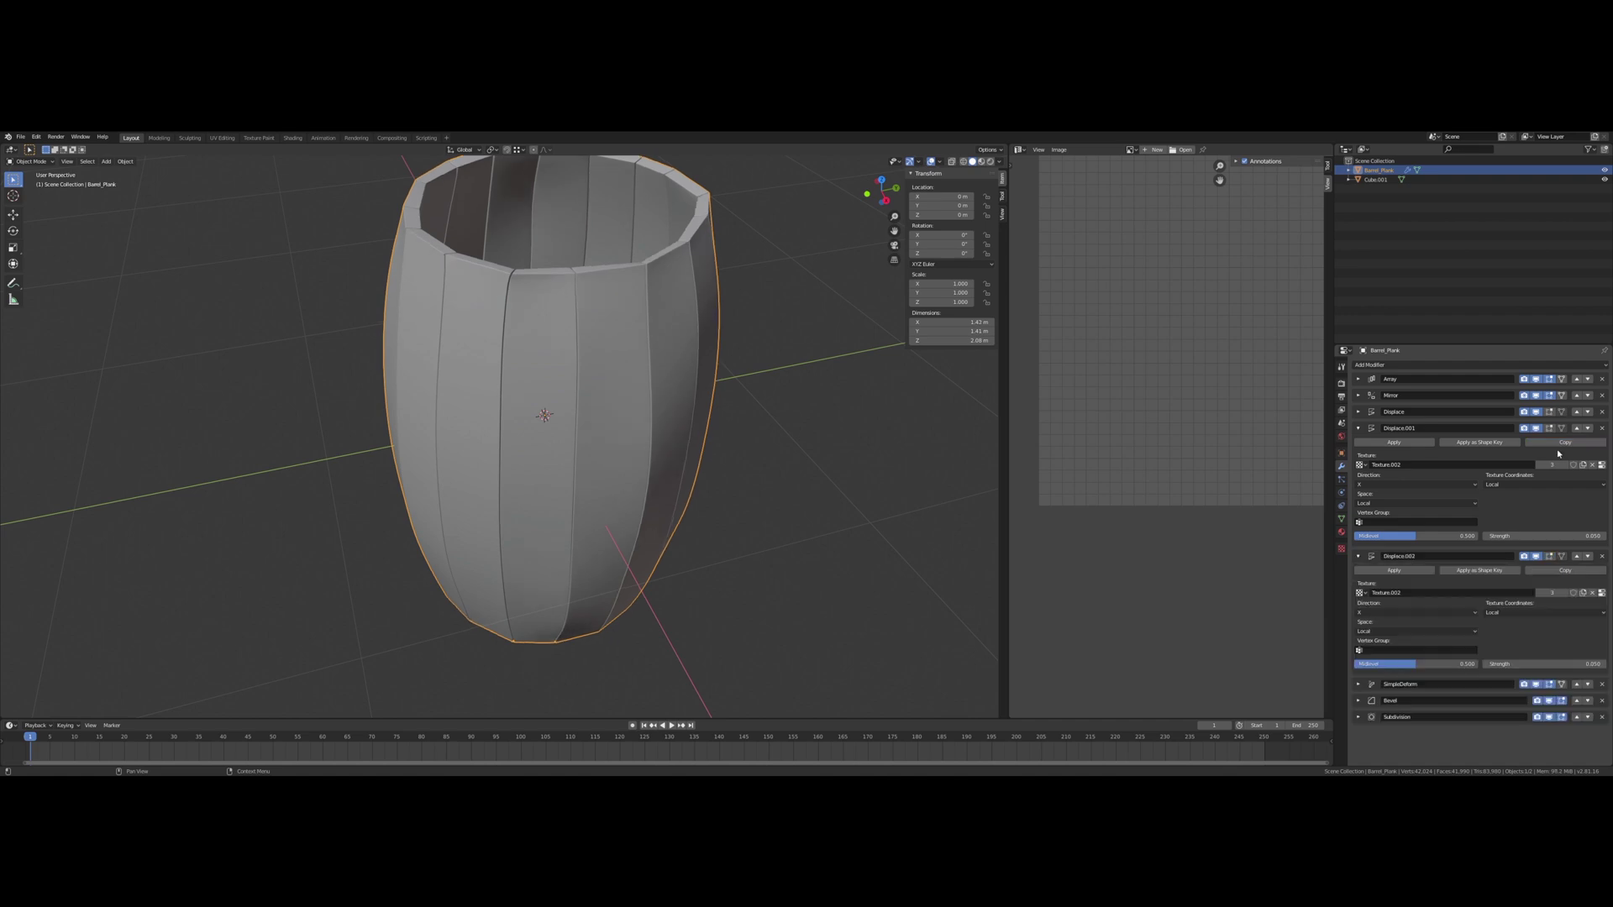
click(1359, 429)
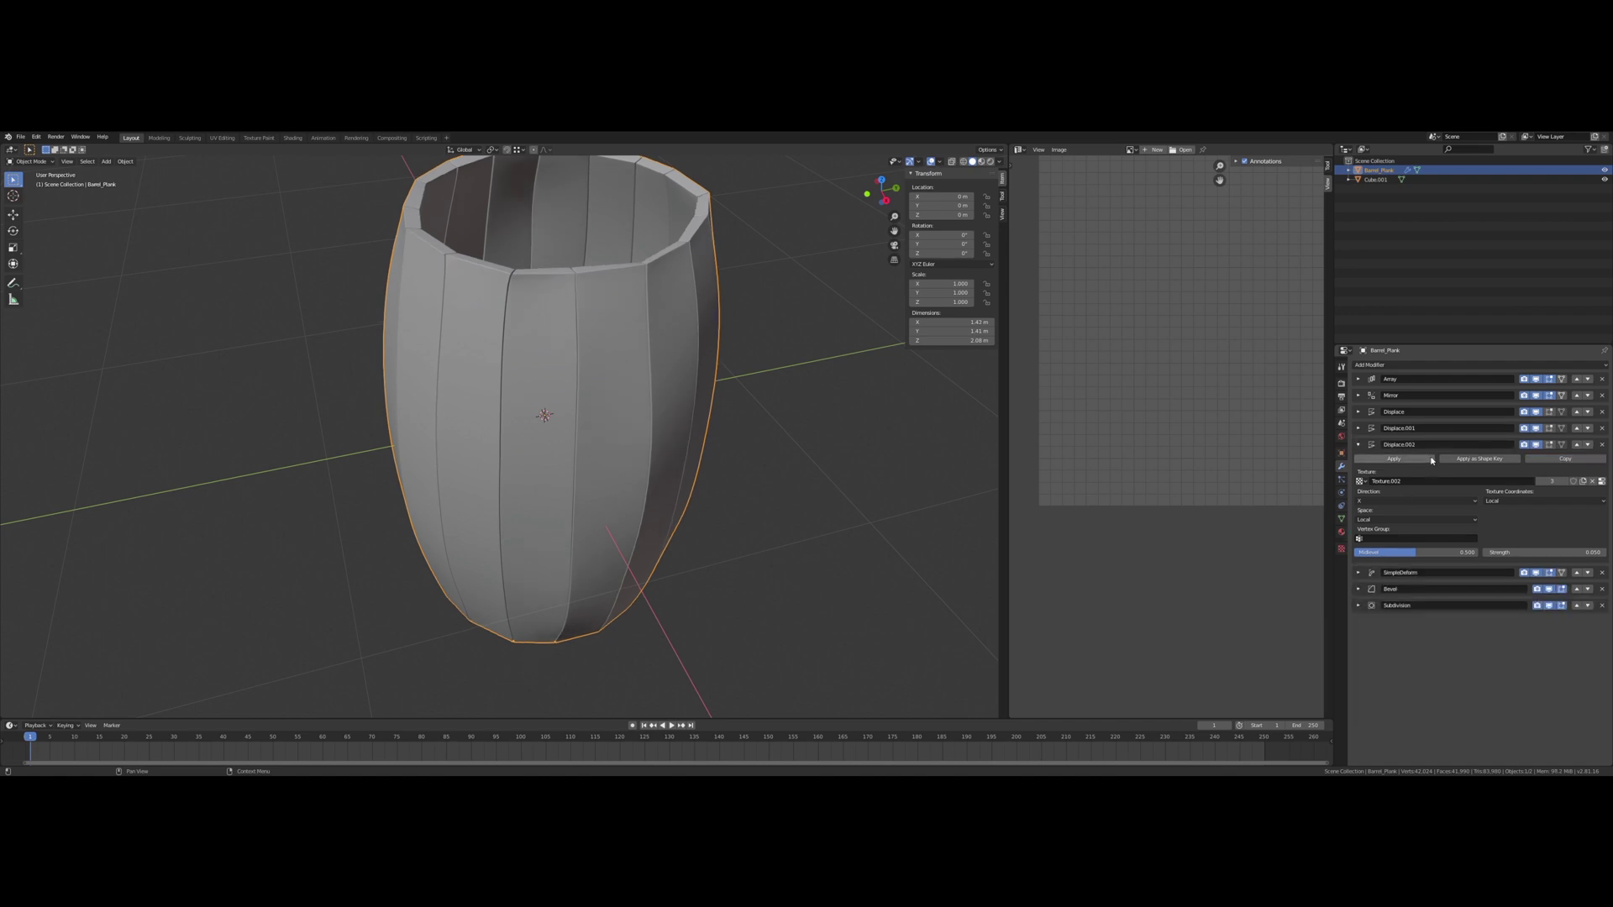
click(1387, 502)
click(1385, 534)
middle_drag(955, 497, 842, 432)
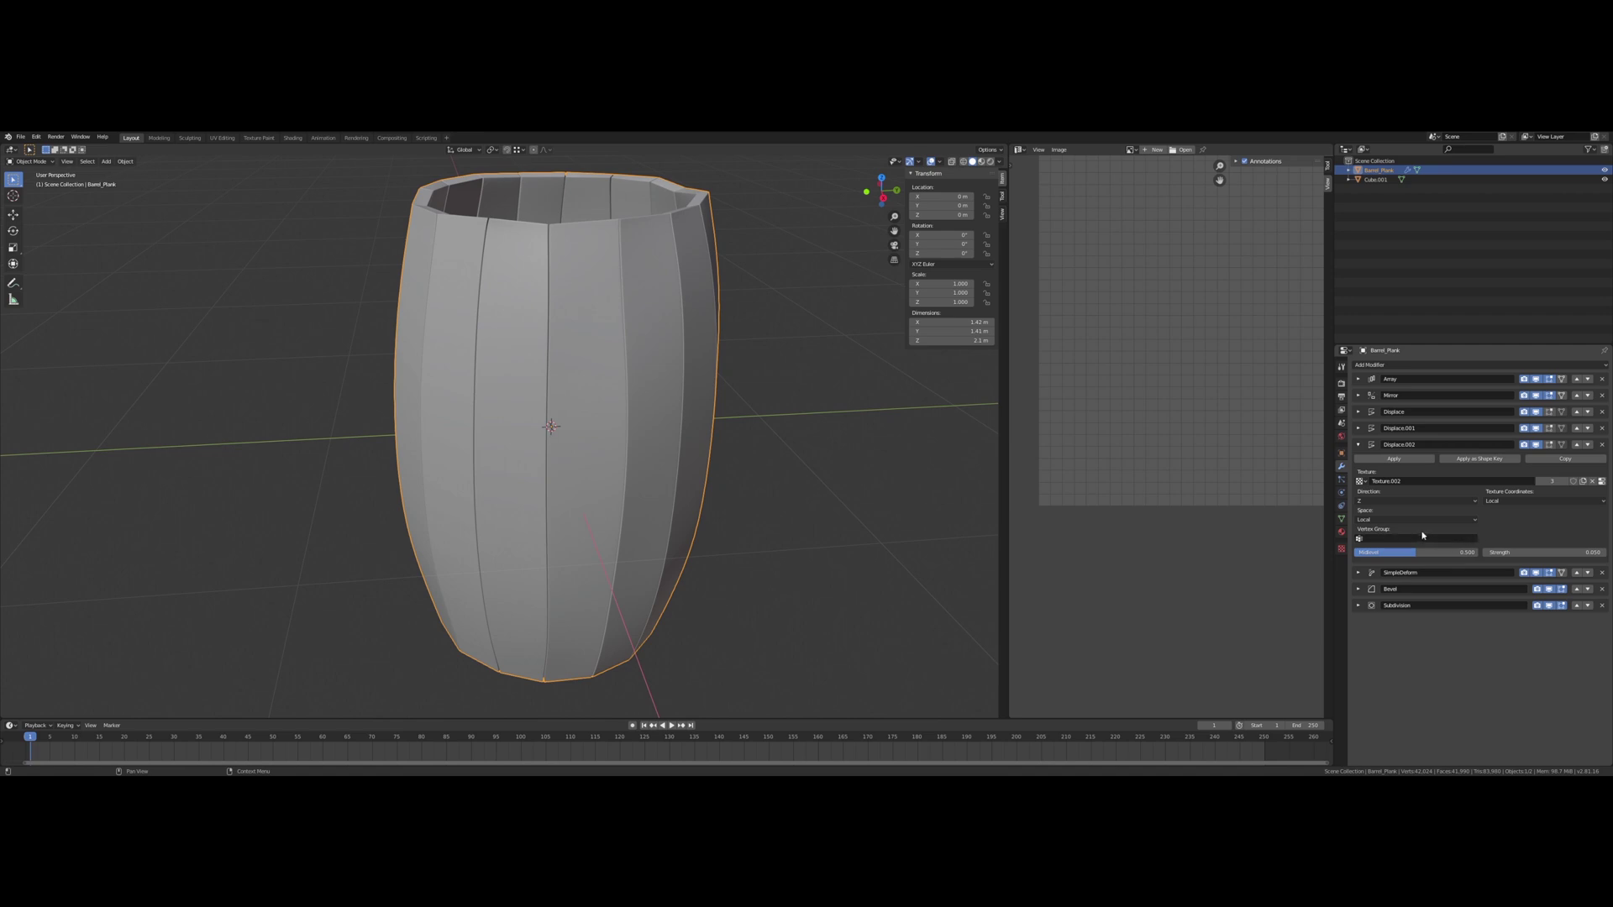
Step: Try exaggerated strengths such as 1 and 0.4 on the Z-direction Displace modifier
click(1544, 552)
text(1)
key(Return)
click(1524, 547)
text(0.4)
key(Return)
click(1525, 551)
text(-0.4)
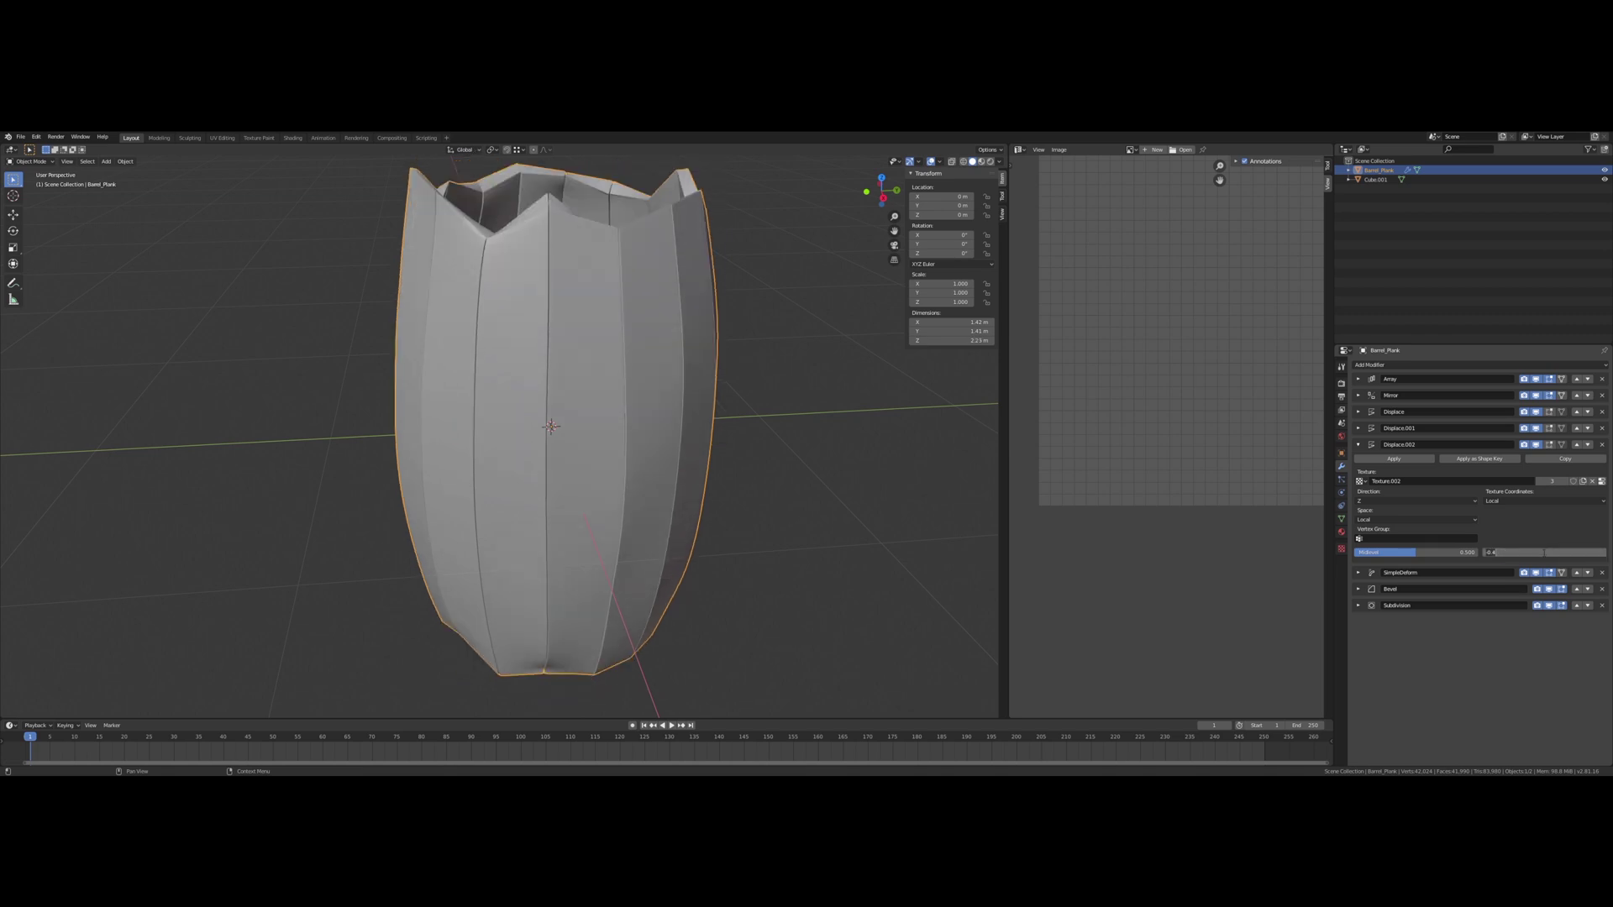
key(Return)
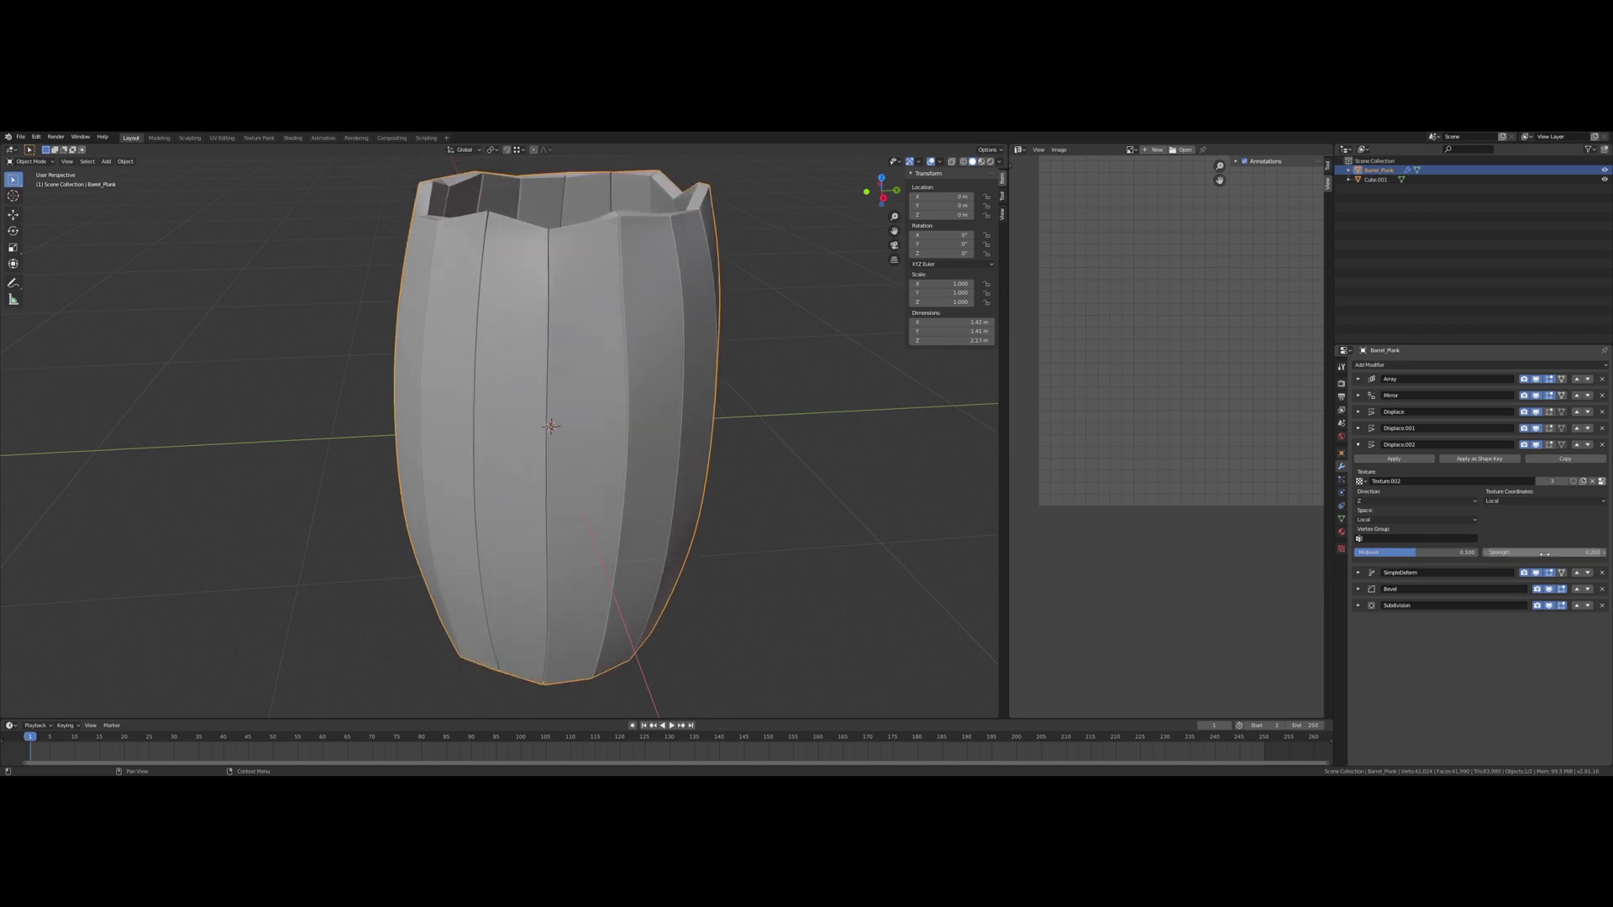
Step: Try a strength of 0.1 on the Z-direction Displace modifier and return it to 0.05
click(1545, 555)
text(.1)
key(Return)
middle_drag(773, 291, 755, 353)
scroll(739, 344, up, 2)
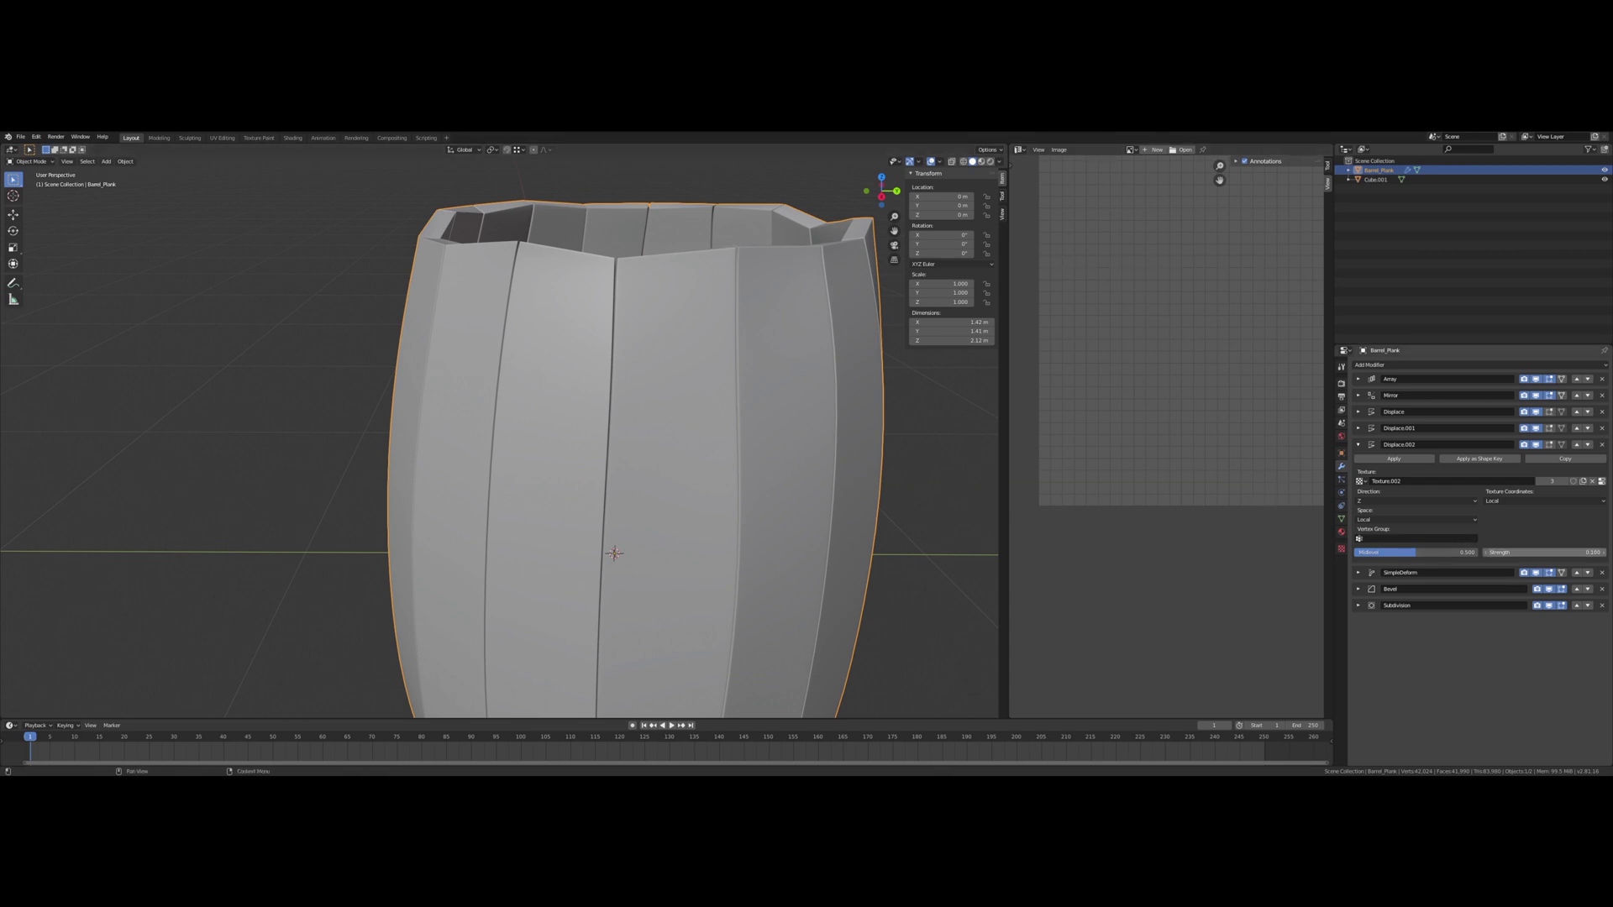
key(Return)
scroll(684, 316, down, 3)
middle_drag(683, 317, 654, 340)
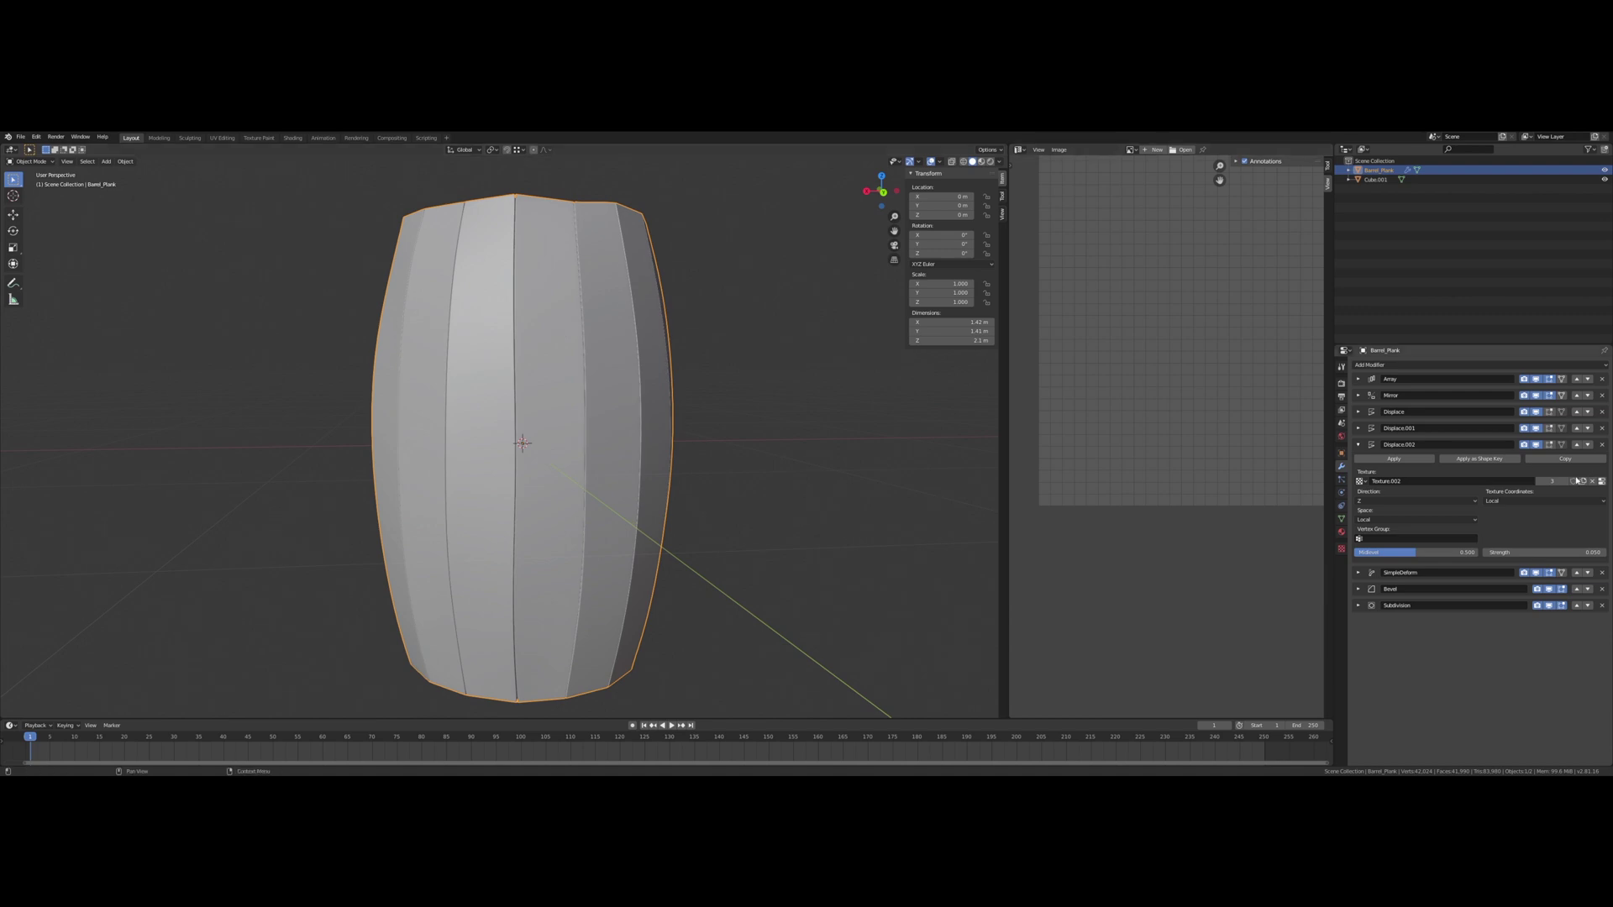
Step: Keep the Z-direction Displace modifier's texture coordinates on Local, collapse it and move it directly below Mirror
click(1518, 500)
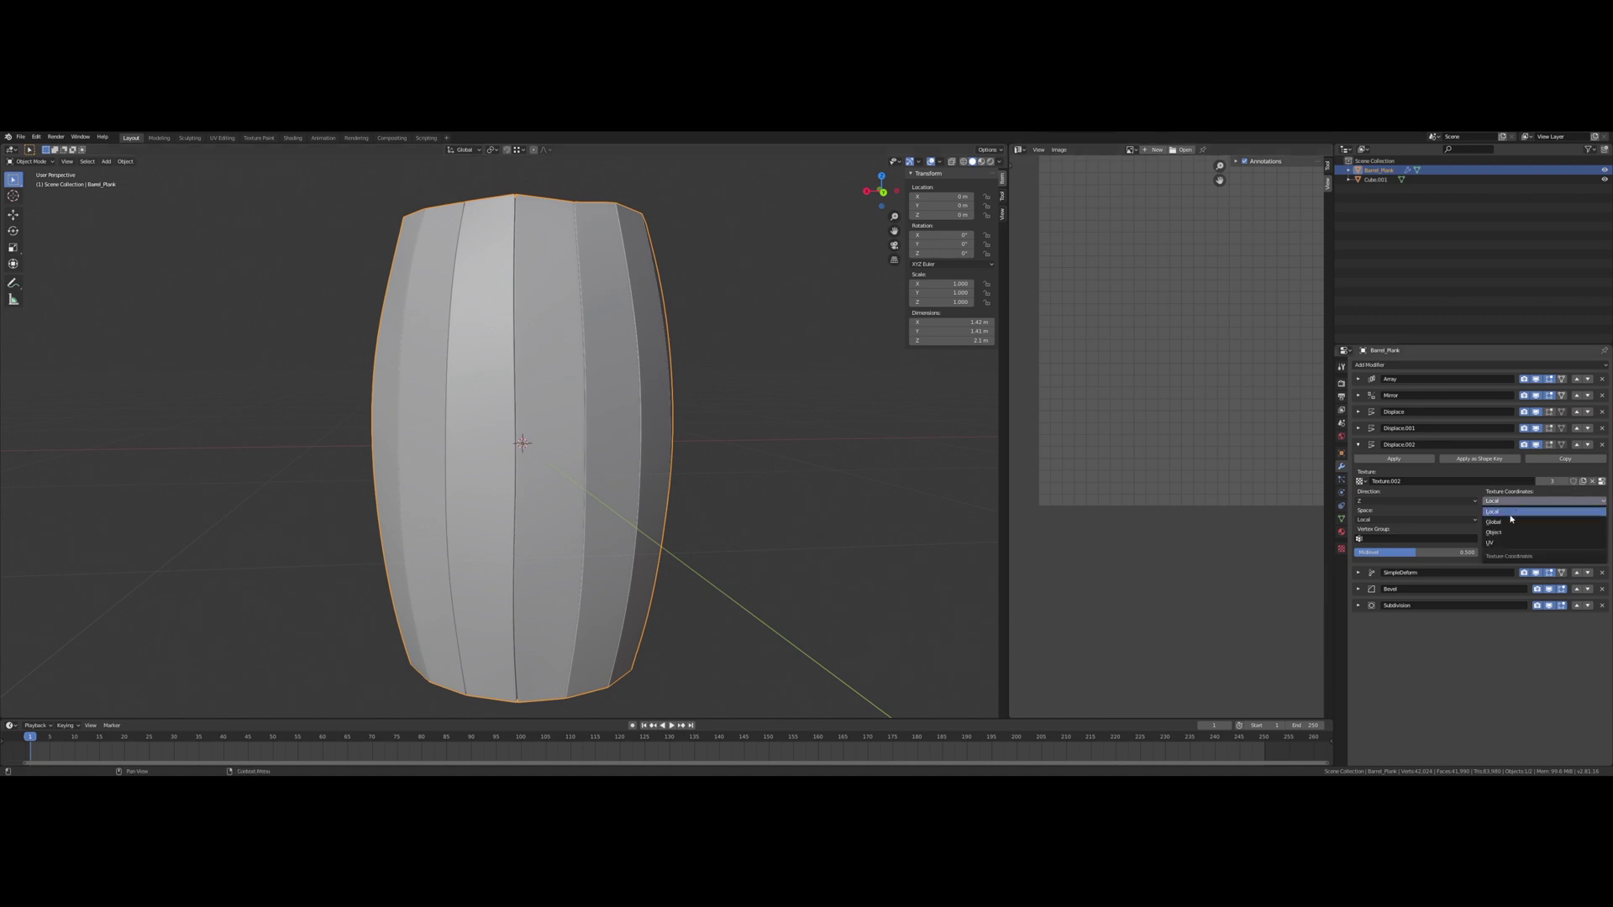
click(1510, 513)
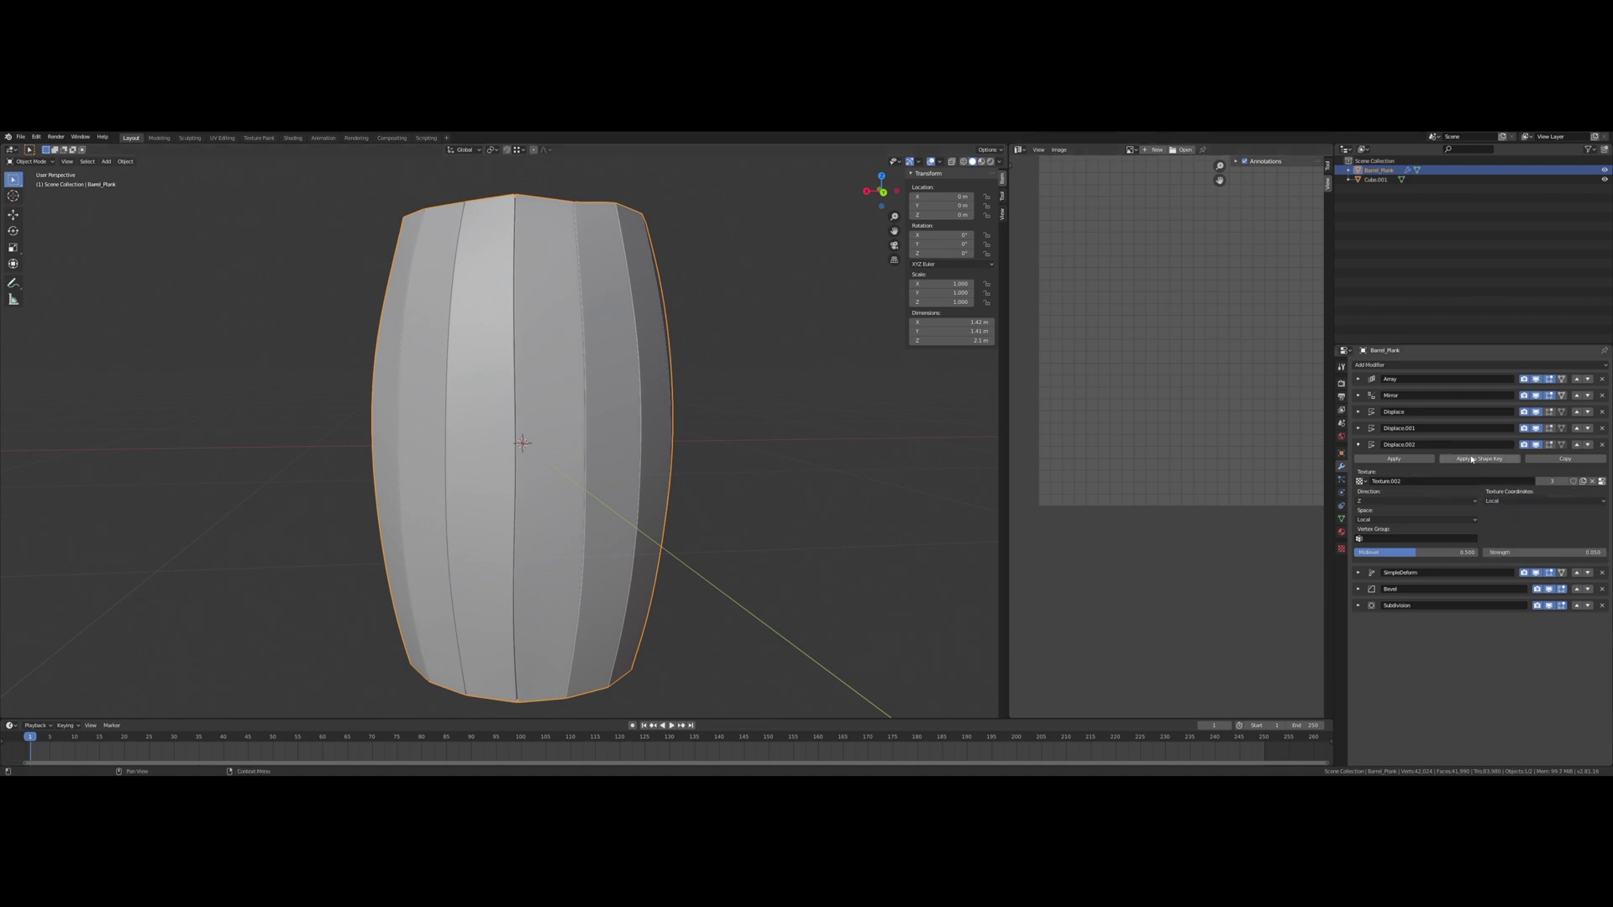
click(1357, 445)
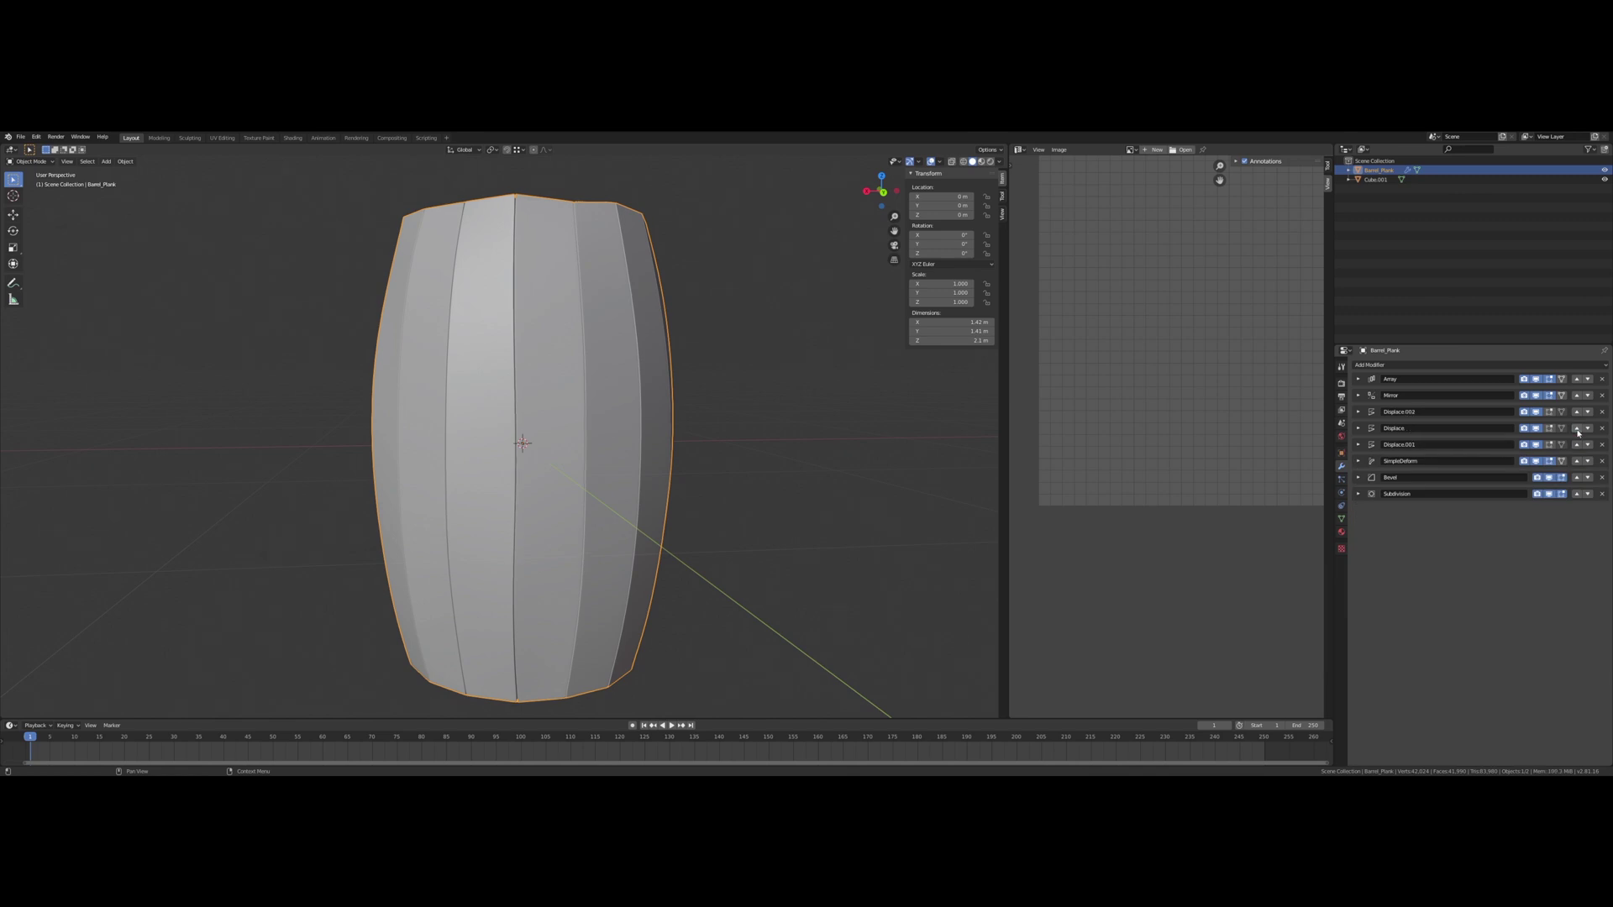
Step: Try the Z-direction Displace modifier above Mirror and Array, then return it directly below Mirror
click(1576, 412)
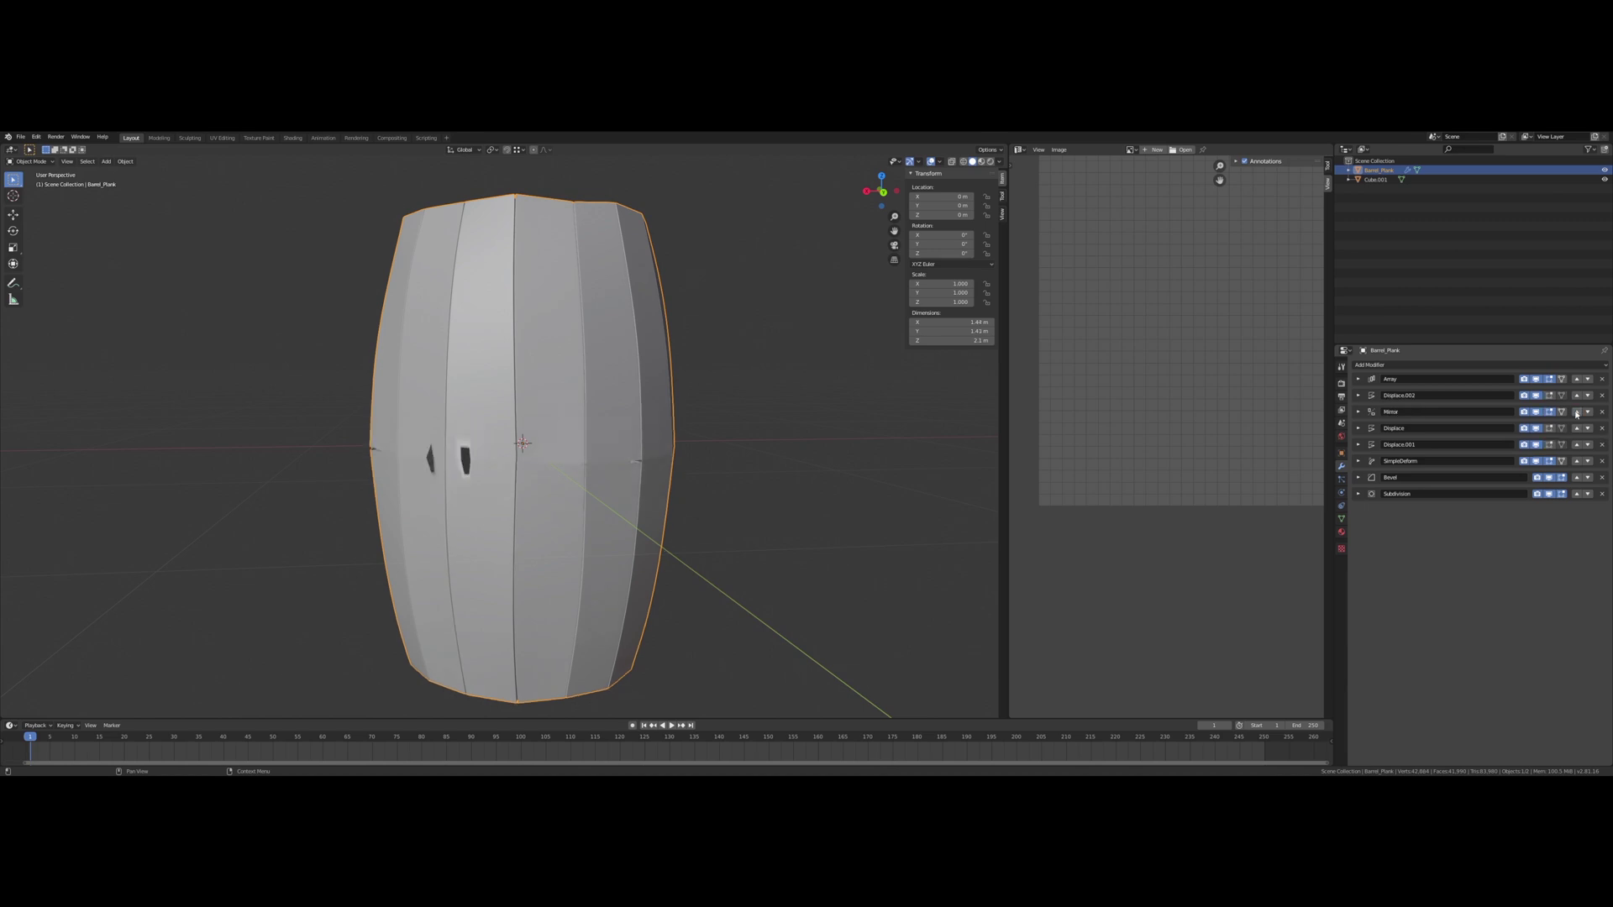
click(1576, 396)
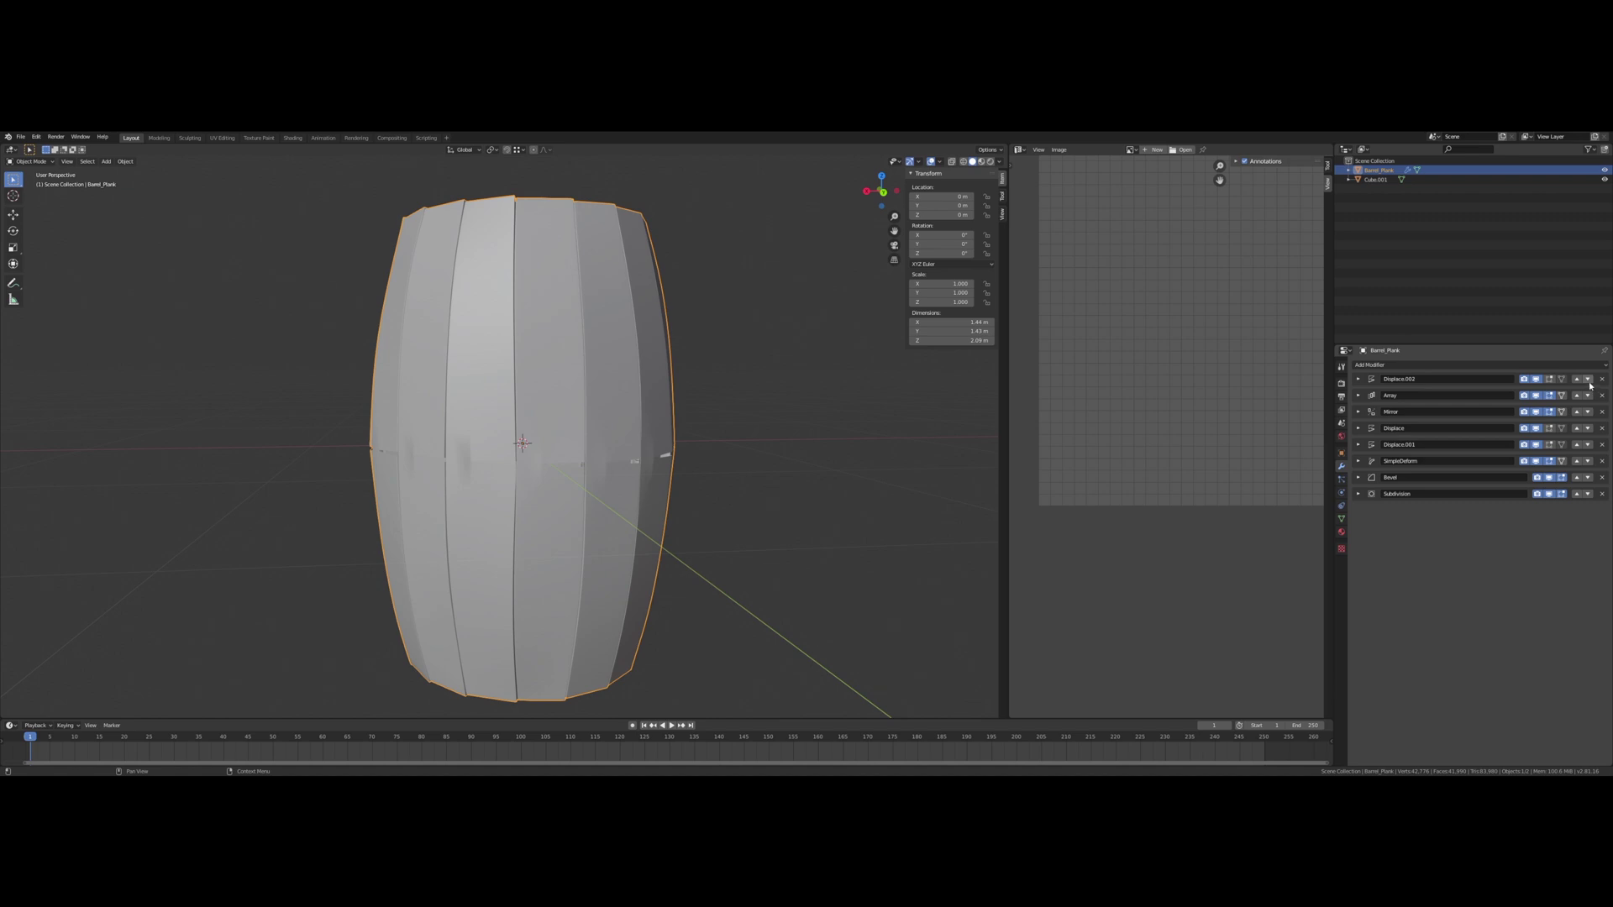
click(1587, 380)
click(1588, 396)
mouse_move(697, 413)
middle_down()
mouse_move(670, 411)
mouse_move(714, 440)
mouse_move(737, 386)
mouse_move(702, 490)
mouse_move(718, 412)
mouse_move(698, 414)
mouse_move(712, 412)
middle_up()
middle_drag(547, 307, 593, 326)
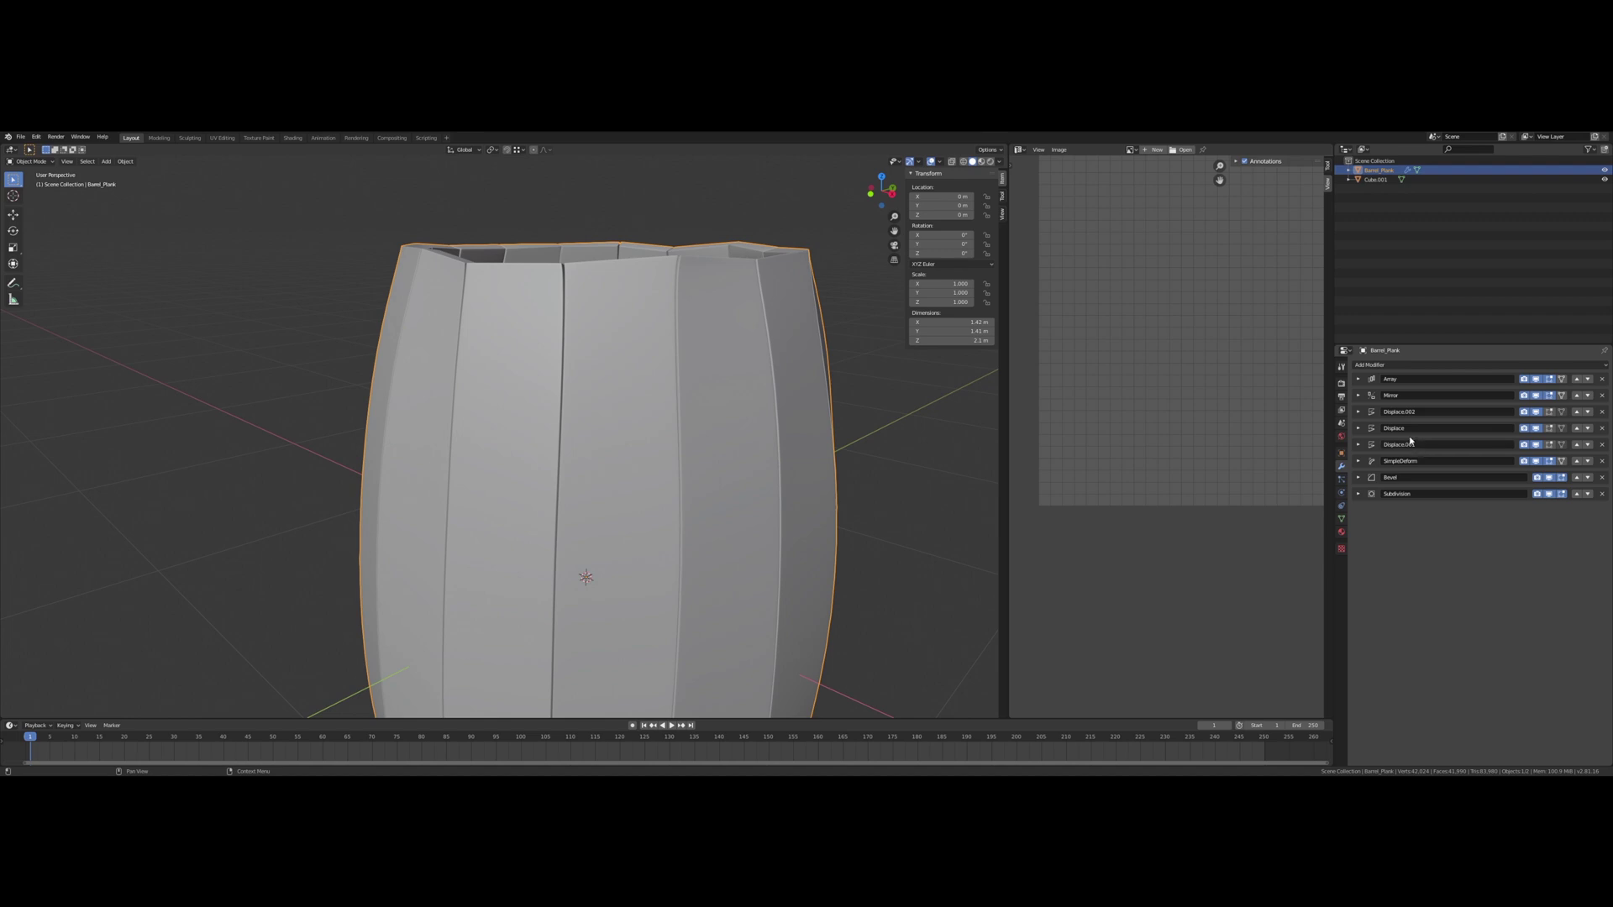
Step: Expand the Z-direction Displace modifier and try lower strengths while checking the barrel's rim
scroll(799, 478, down, 3)
shift+middle_drag(768, 473, 756, 406)
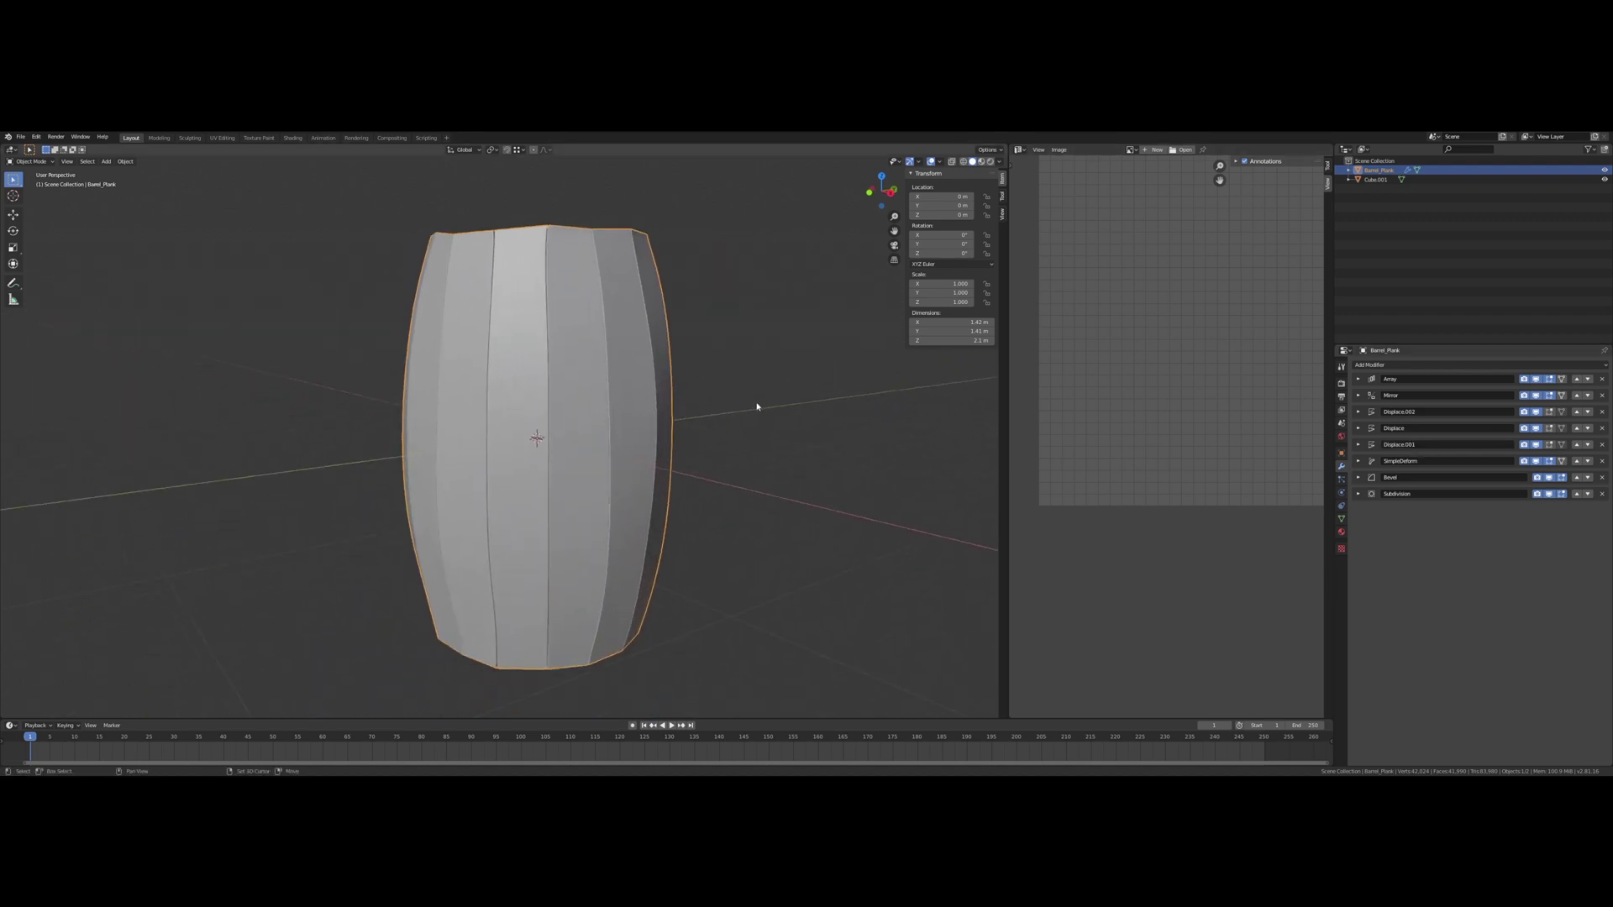
scroll(723, 468, down, 4)
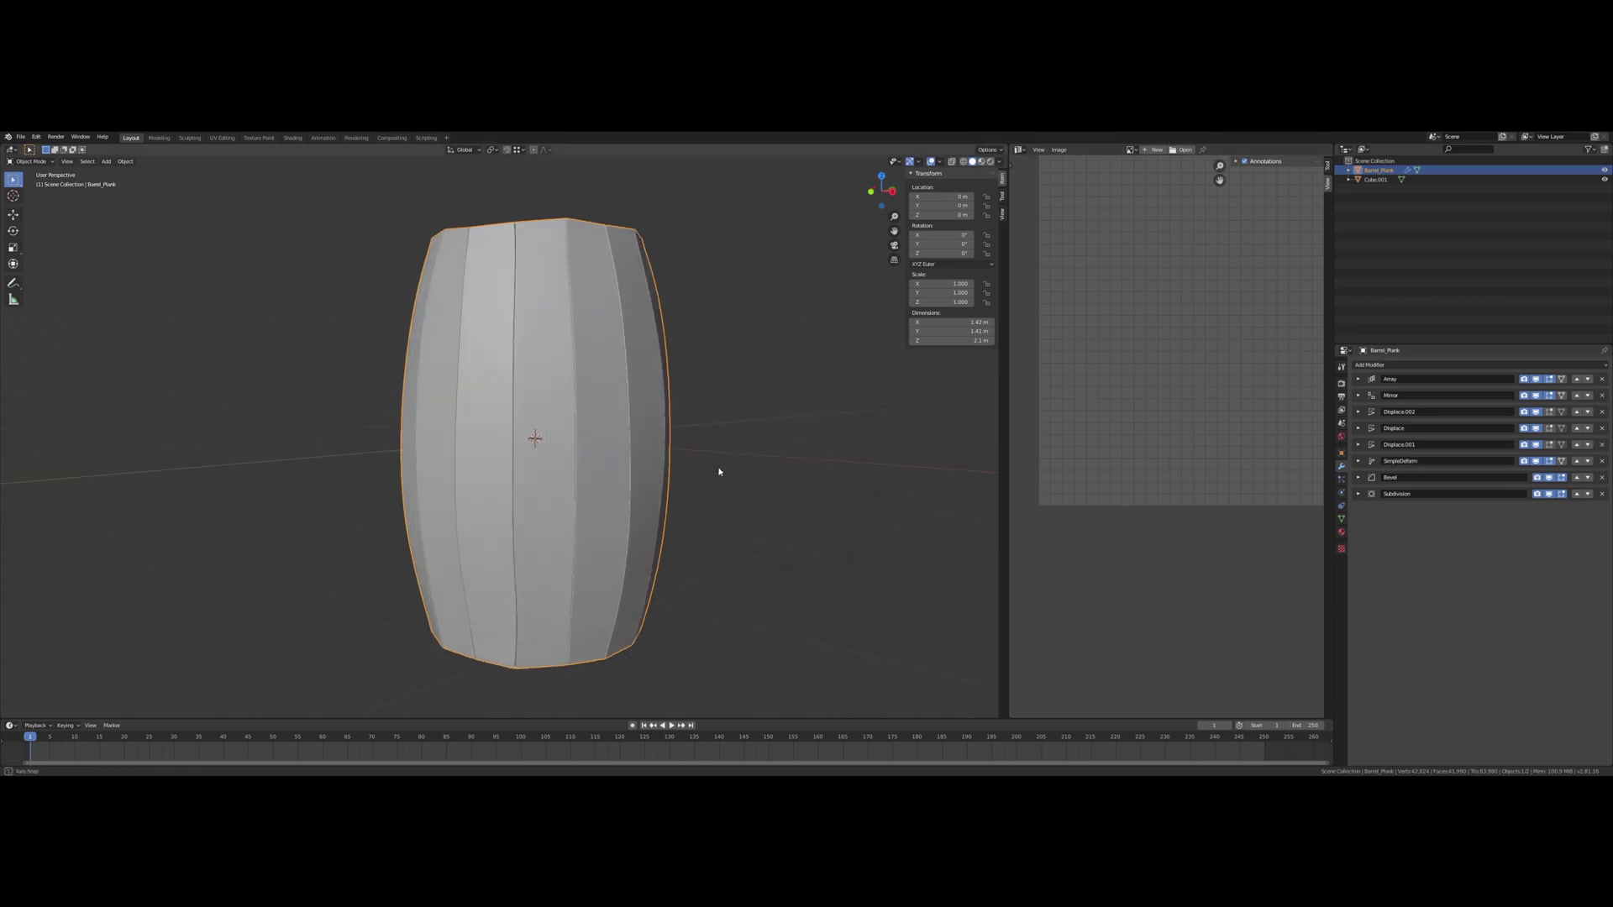
mouse_move(695, 468)
middle_down()
mouse_move(641, 496)
mouse_move(663, 471)
mouse_move(739, 474)
mouse_move(716, 481)
middle_up()
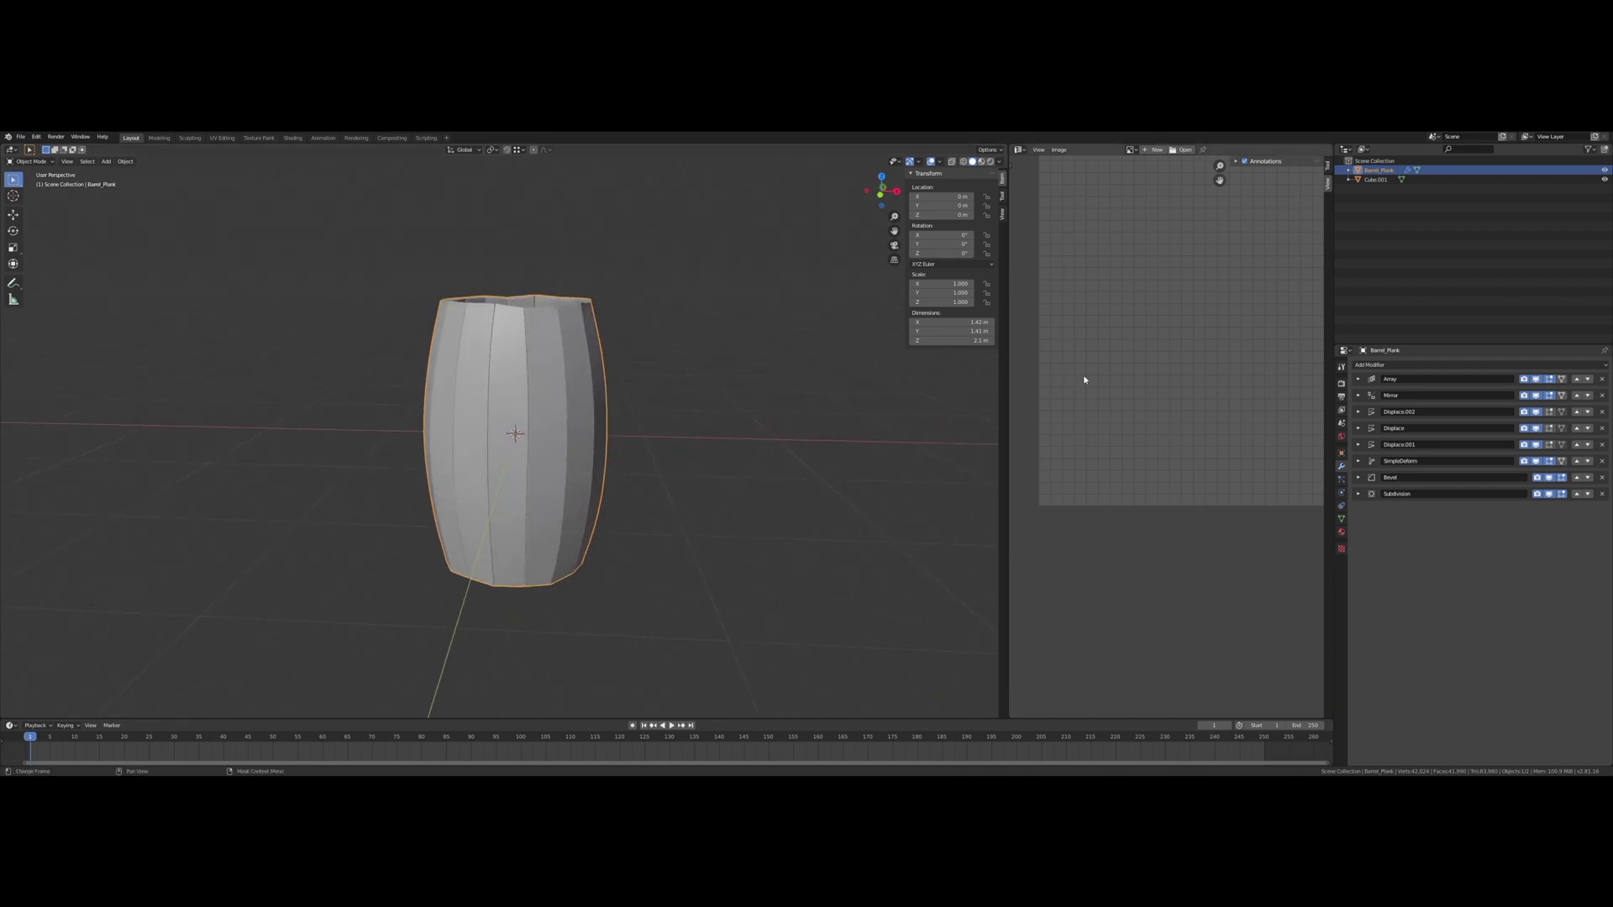
click(1358, 411)
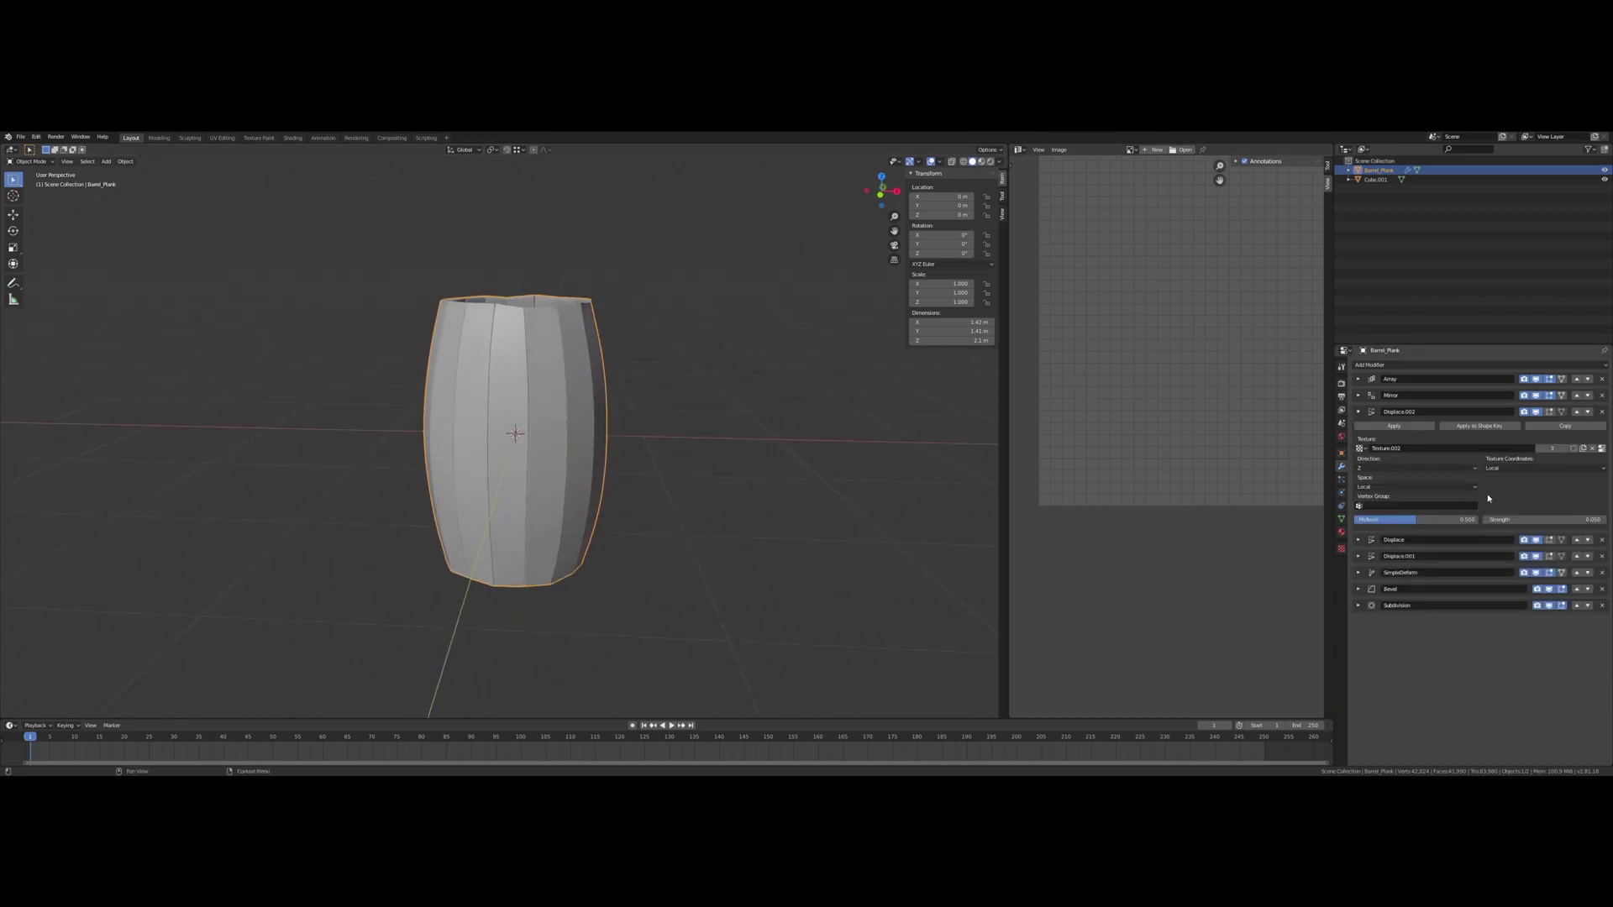
click(1548, 519)
key(Return)
double_click(1544, 517)
key(Return)
scroll(361, 376, up, 2)
middle_drag(451, 333, 504, 369)
scroll(521, 380, up, 2)
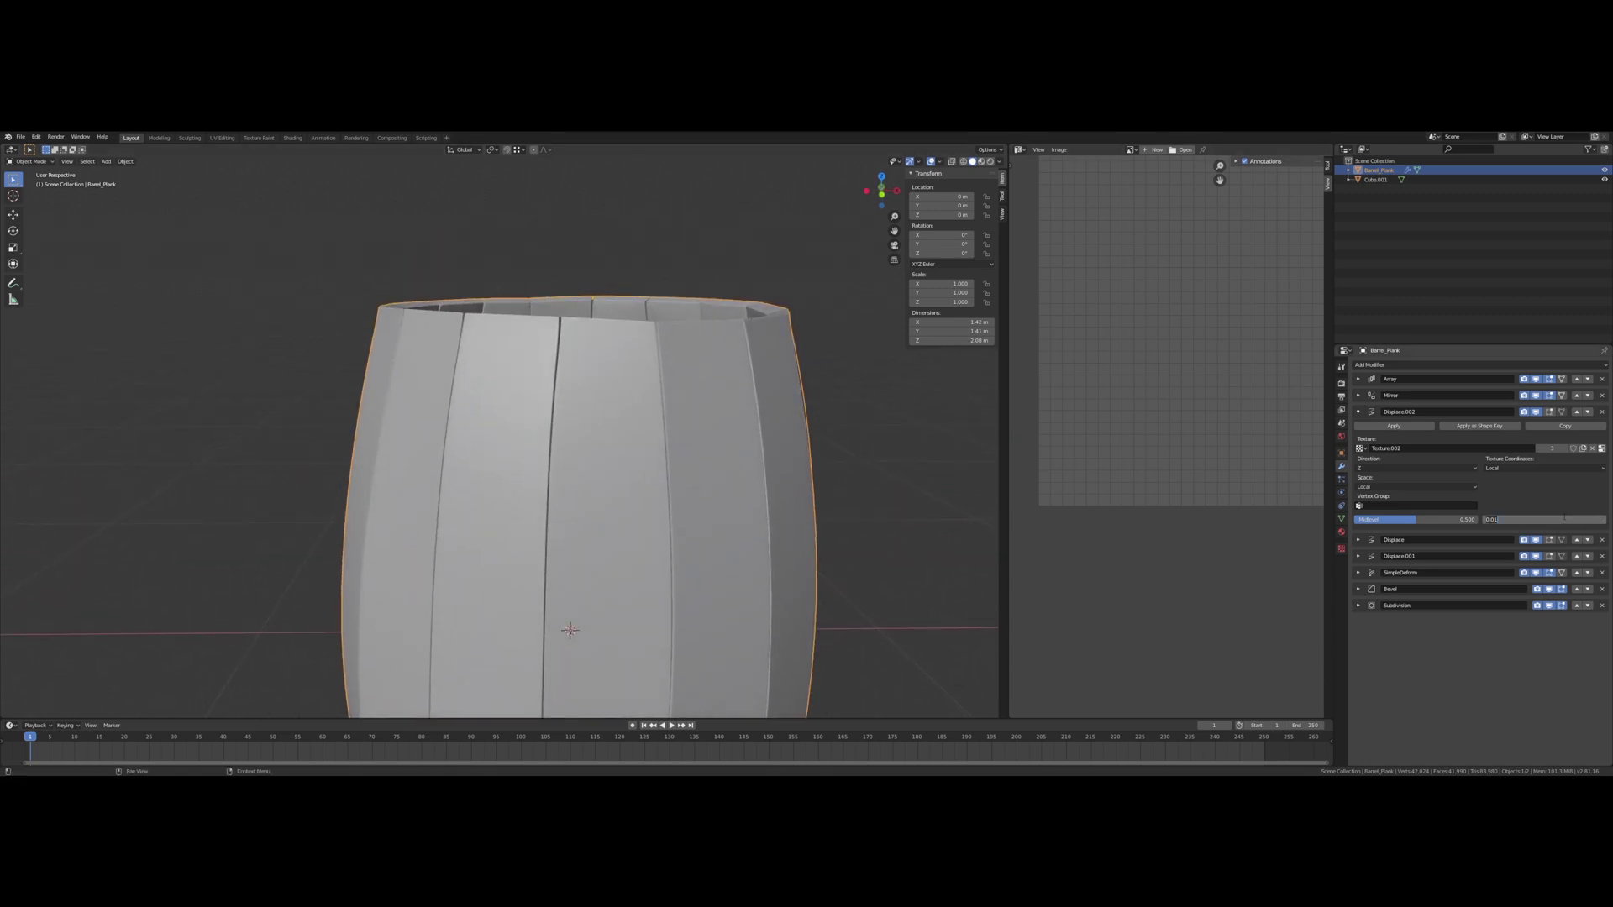
key(Return)
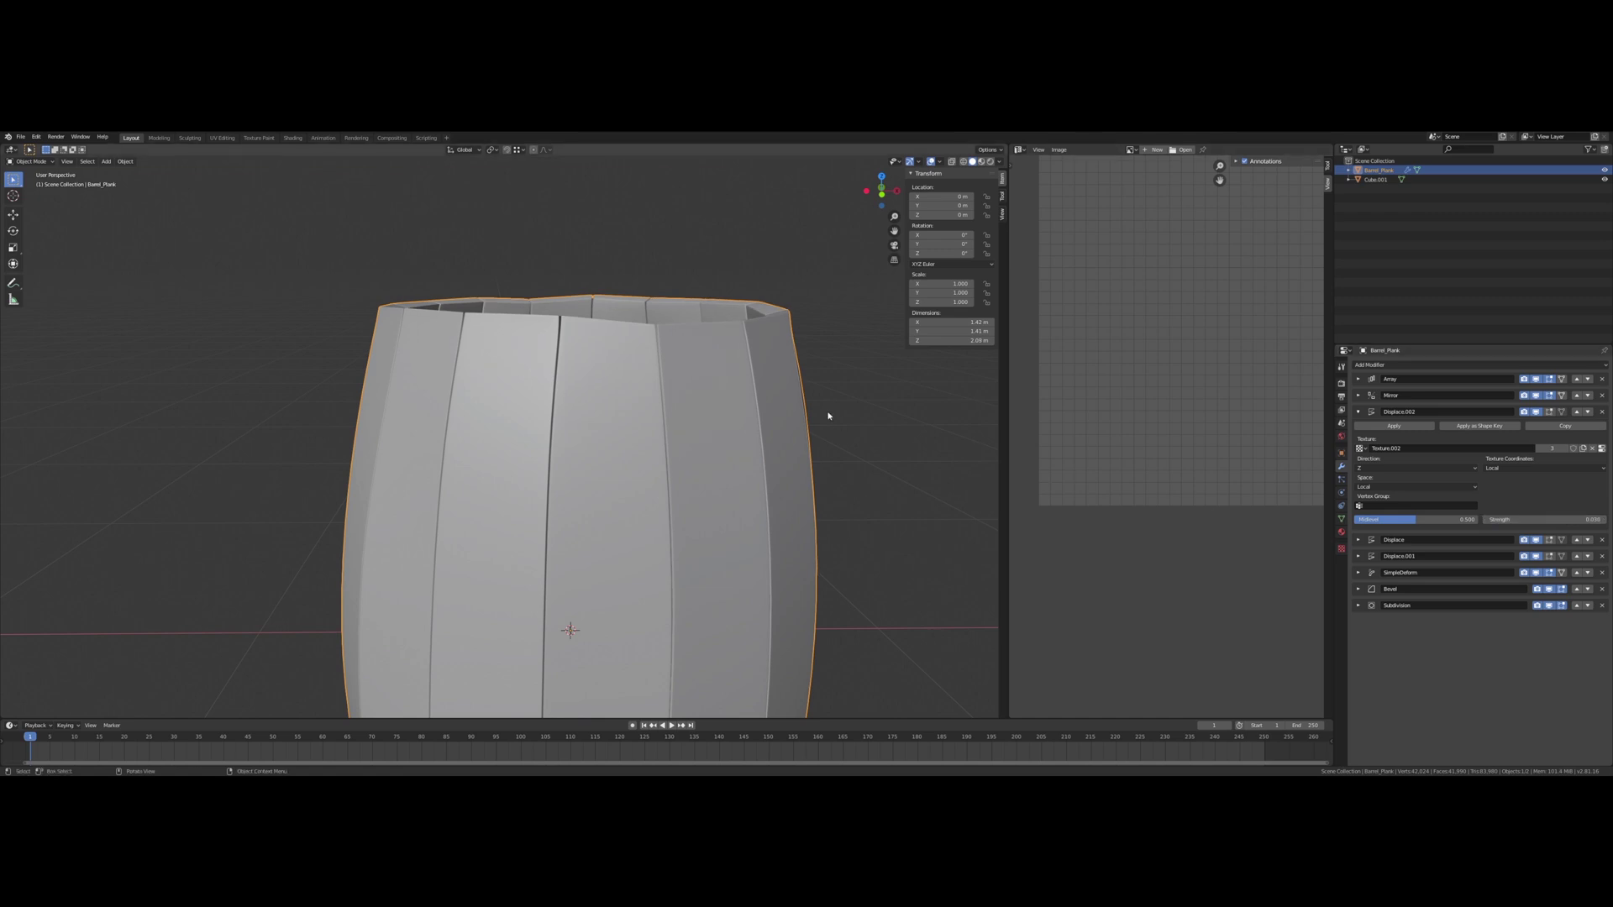
Step: Try a strength of 0.05 on the Z-direction Displace modifier to compare the rim's unevenness
middle_drag(828, 417, 760, 388)
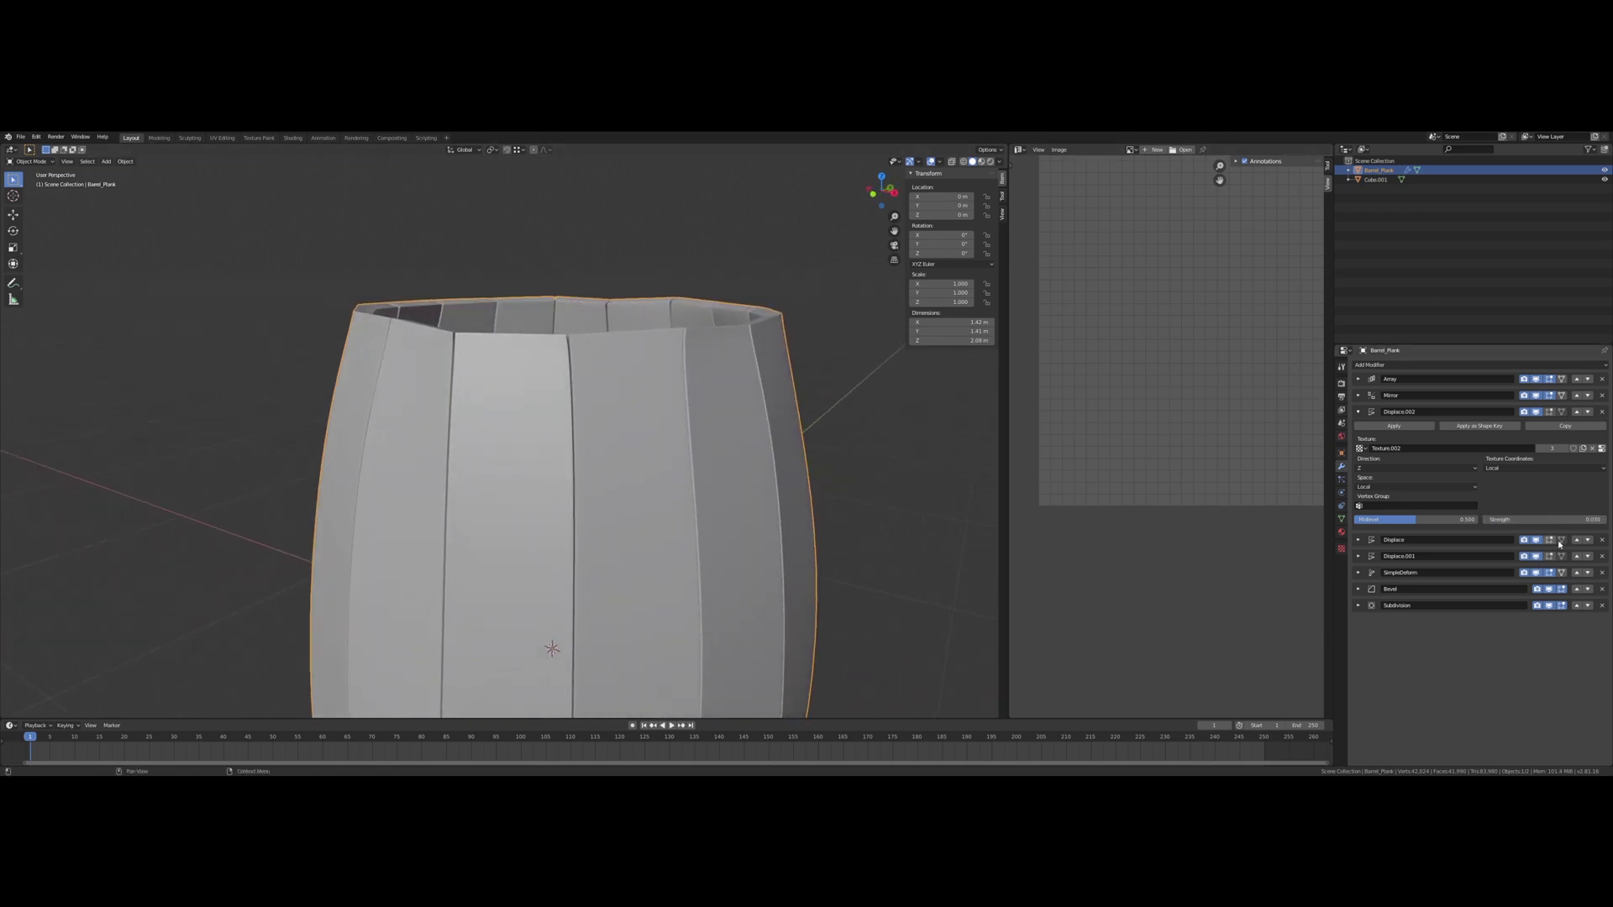
click(1538, 519)
text(.05)
key(Return)
middle_drag(512, 416, 537, 420)
Step: Lower the Z-direction Displace modifier's strength, collapse its settings and check the whole barrel
click(1538, 519)
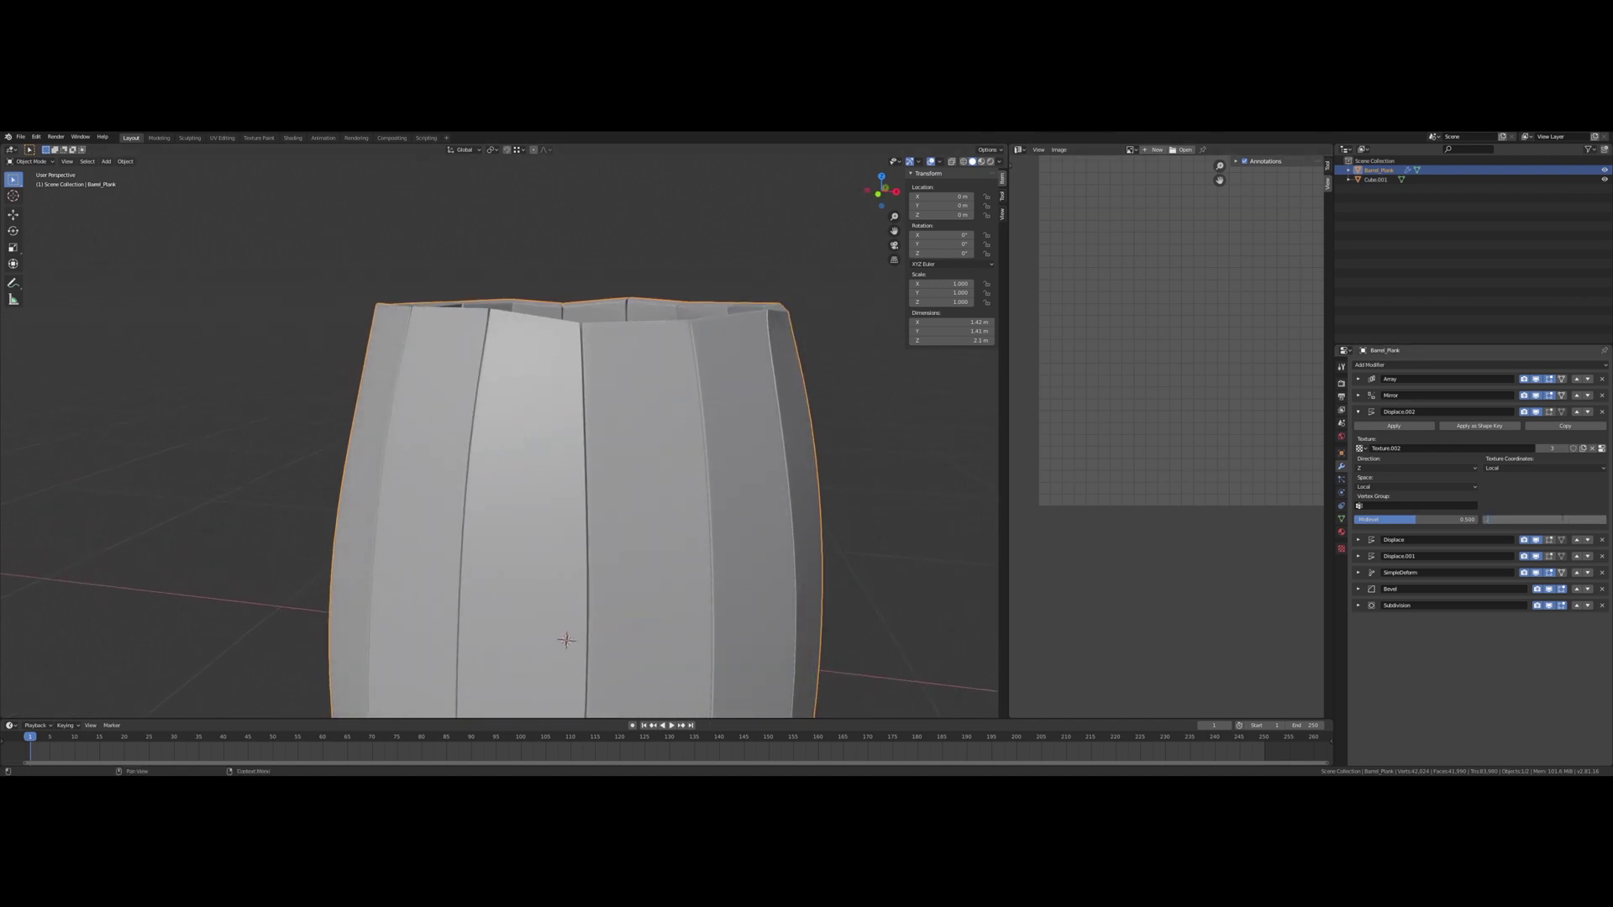
key(Return)
middle_drag(431, 427, 564, 425)
click(1359, 412)
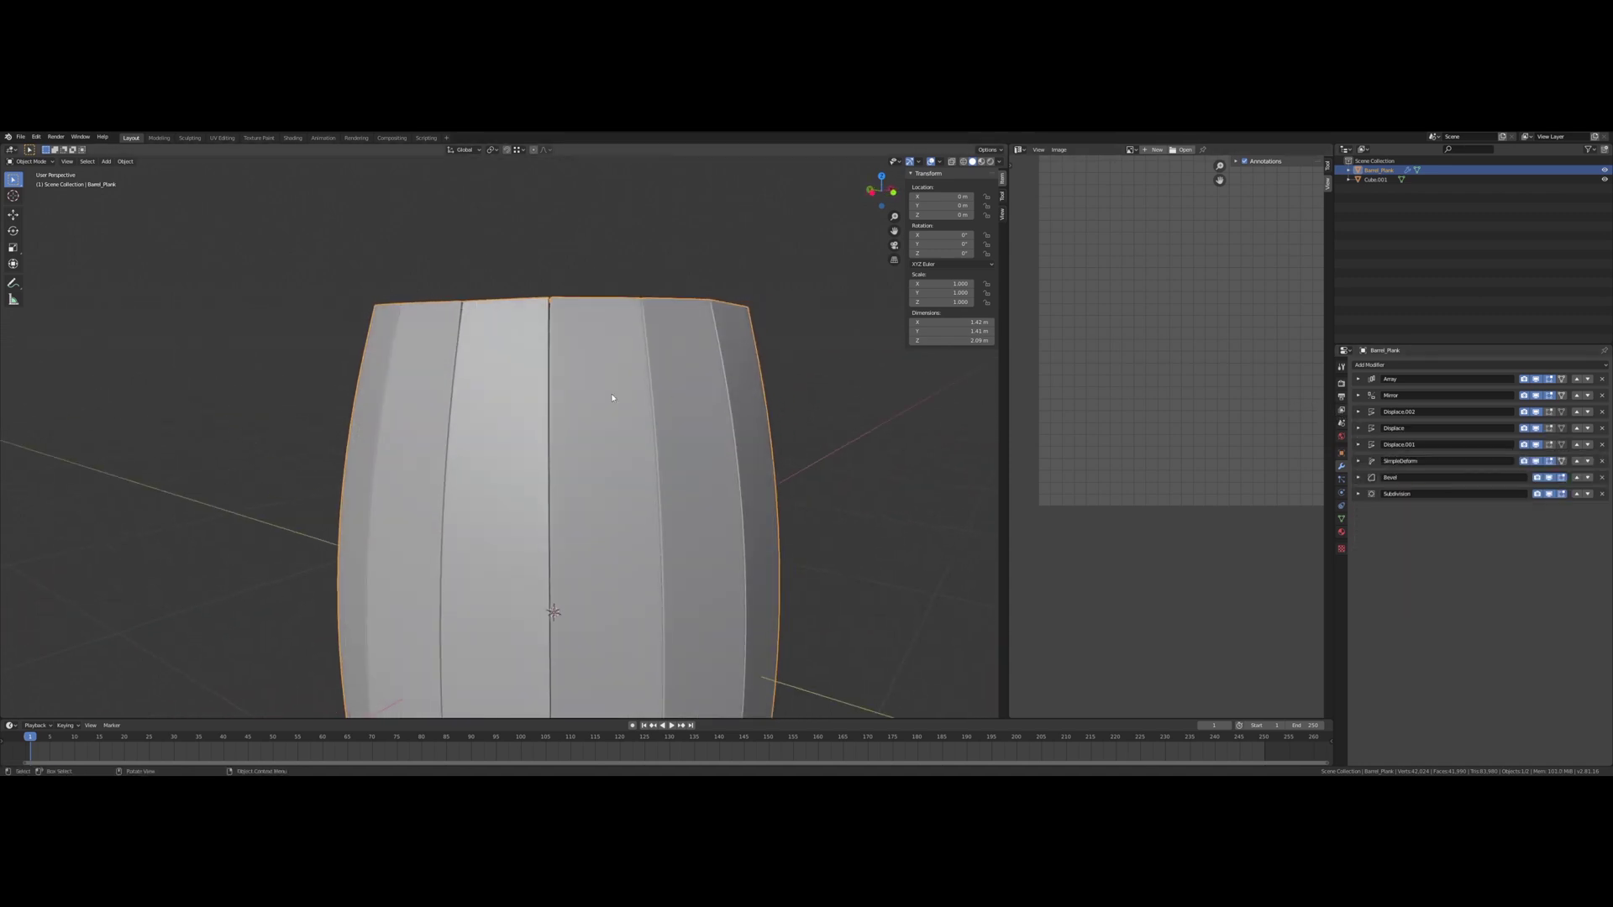
scroll(605, 400, down, 6)
middle_drag(604, 401, 588, 472)
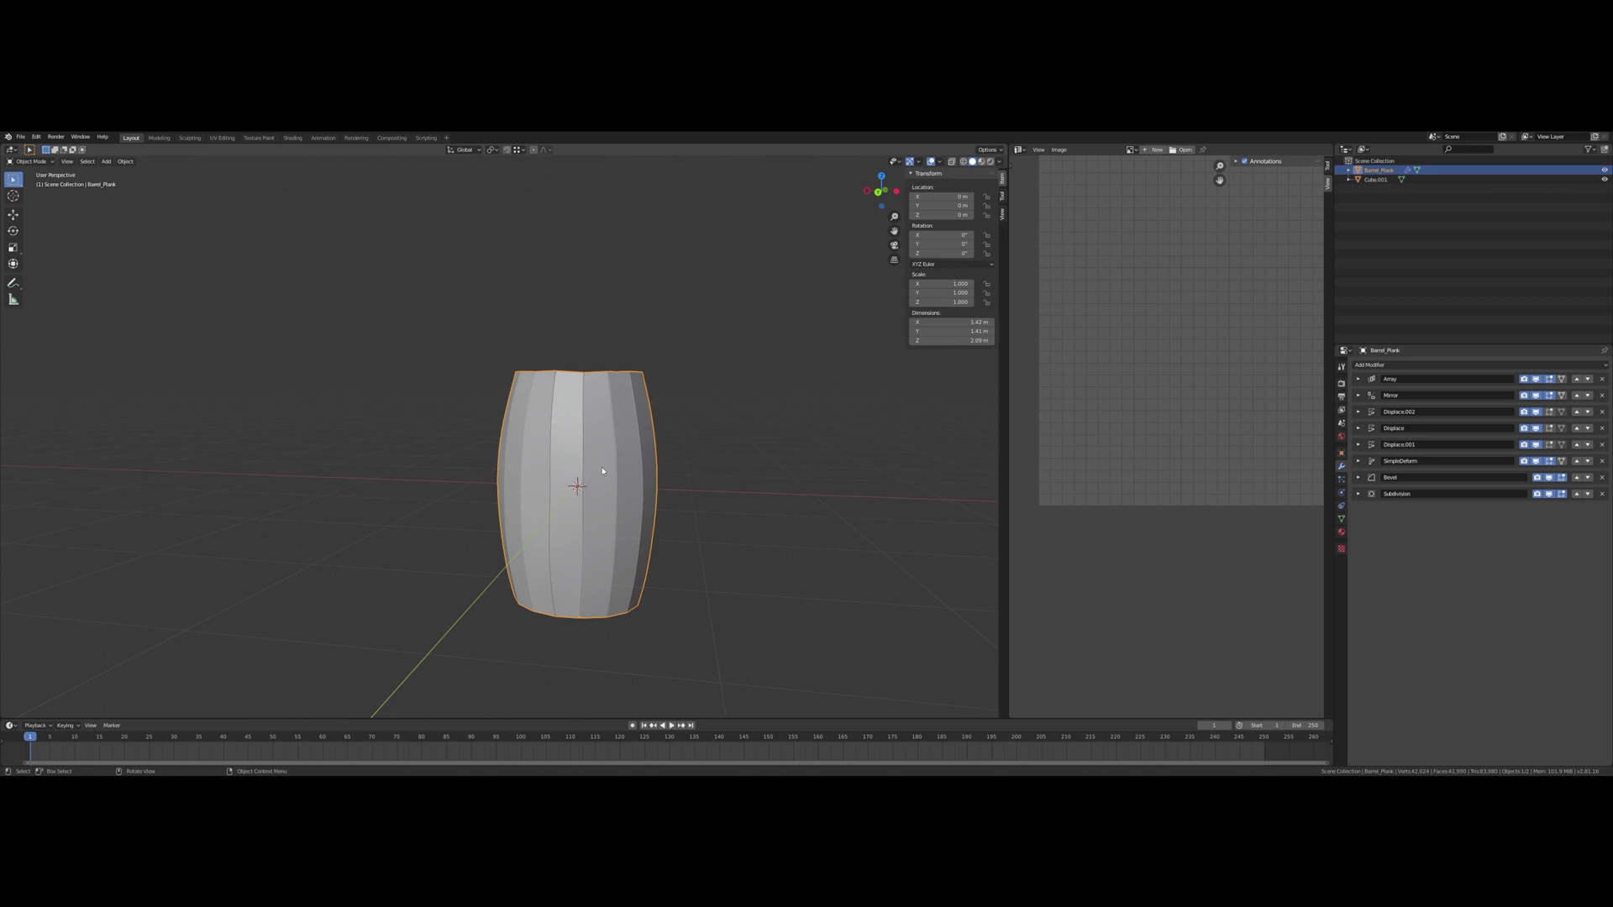
mouse_move(596, 471)
middle_down()
mouse_move(591, 517)
mouse_move(609, 408)
mouse_move(632, 456)
mouse_move(577, 422)
mouse_move(609, 342)
mouse_move(597, 504)
mouse_move(599, 472)
middle_up()
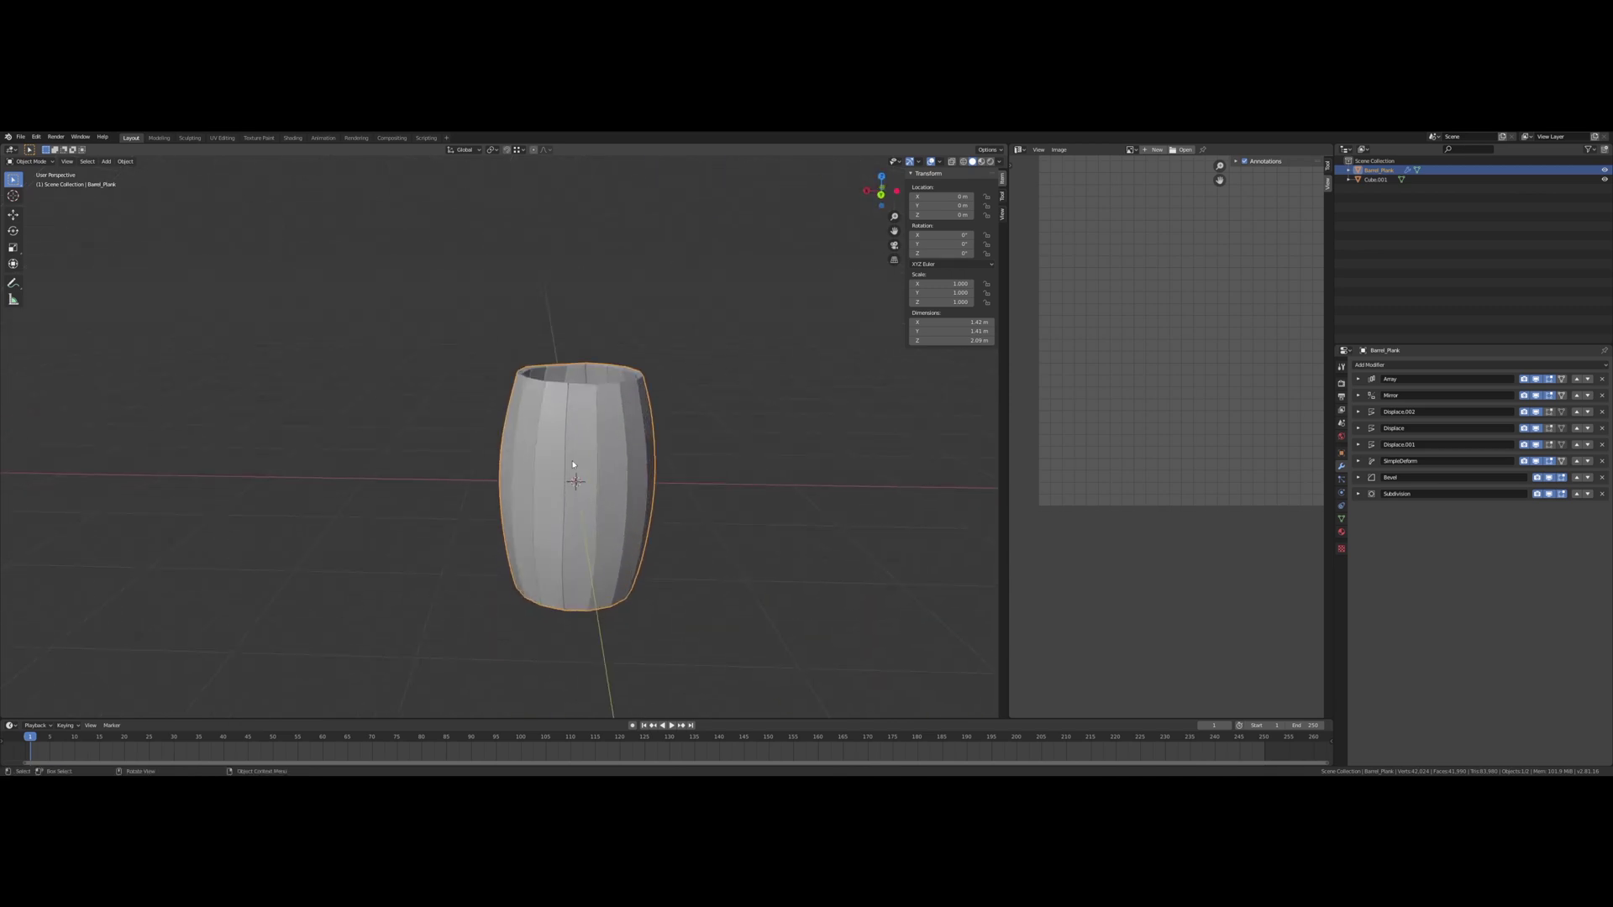